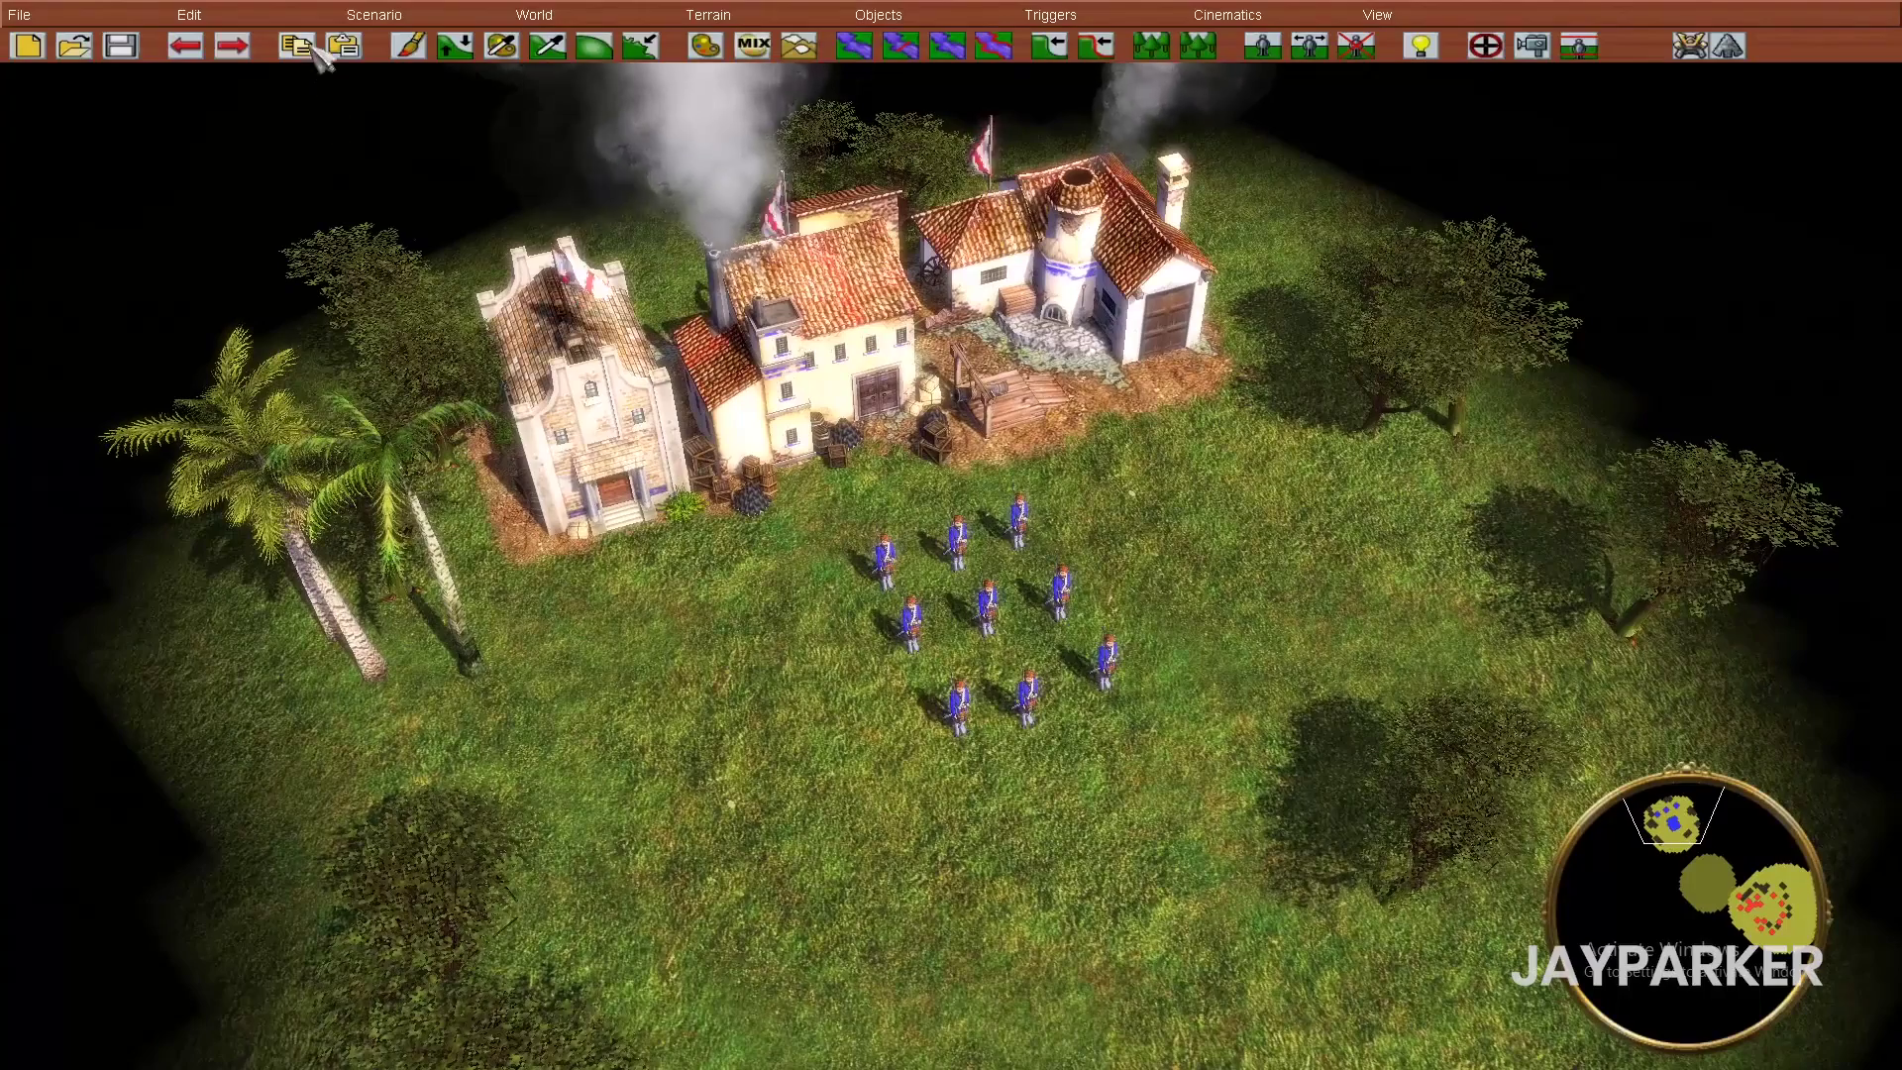
- In the player data, put Player 2 on team 1 with Computer control
click(374, 15)
click(386, 48)
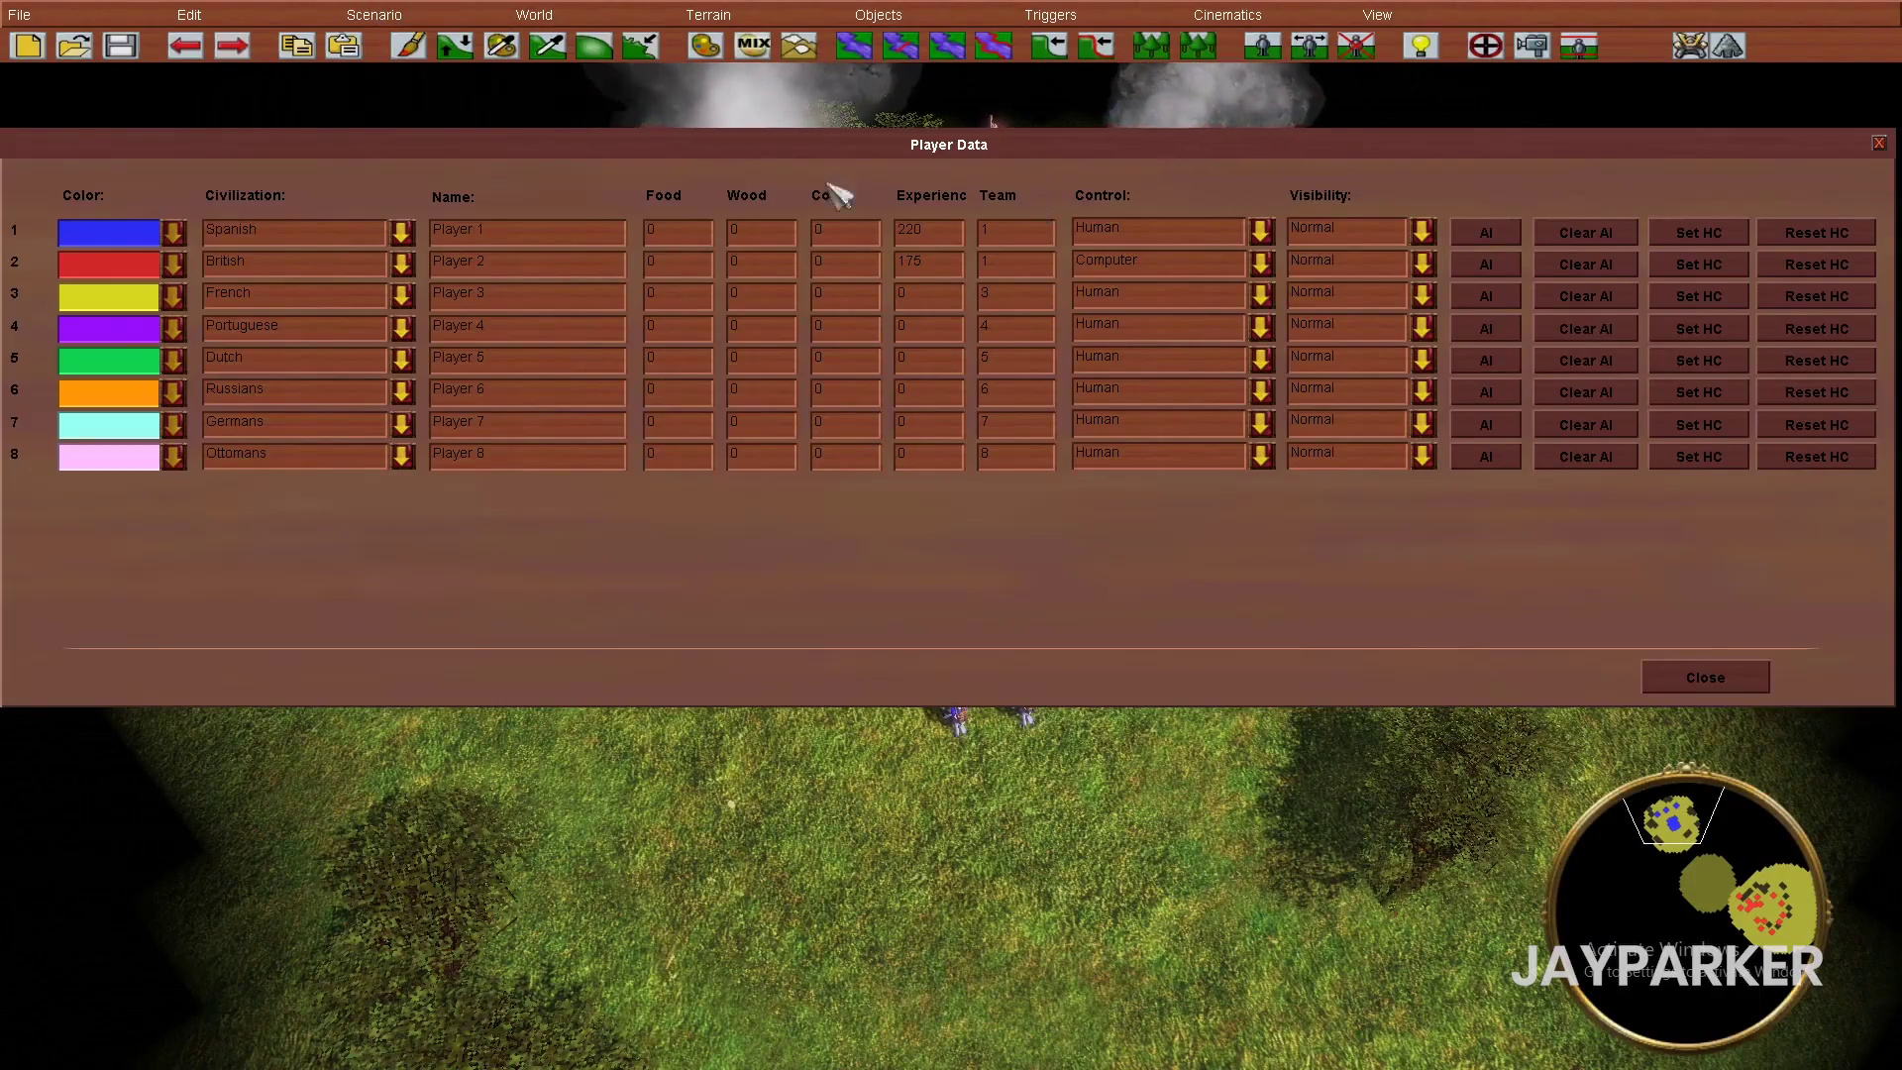
click(1013, 237)
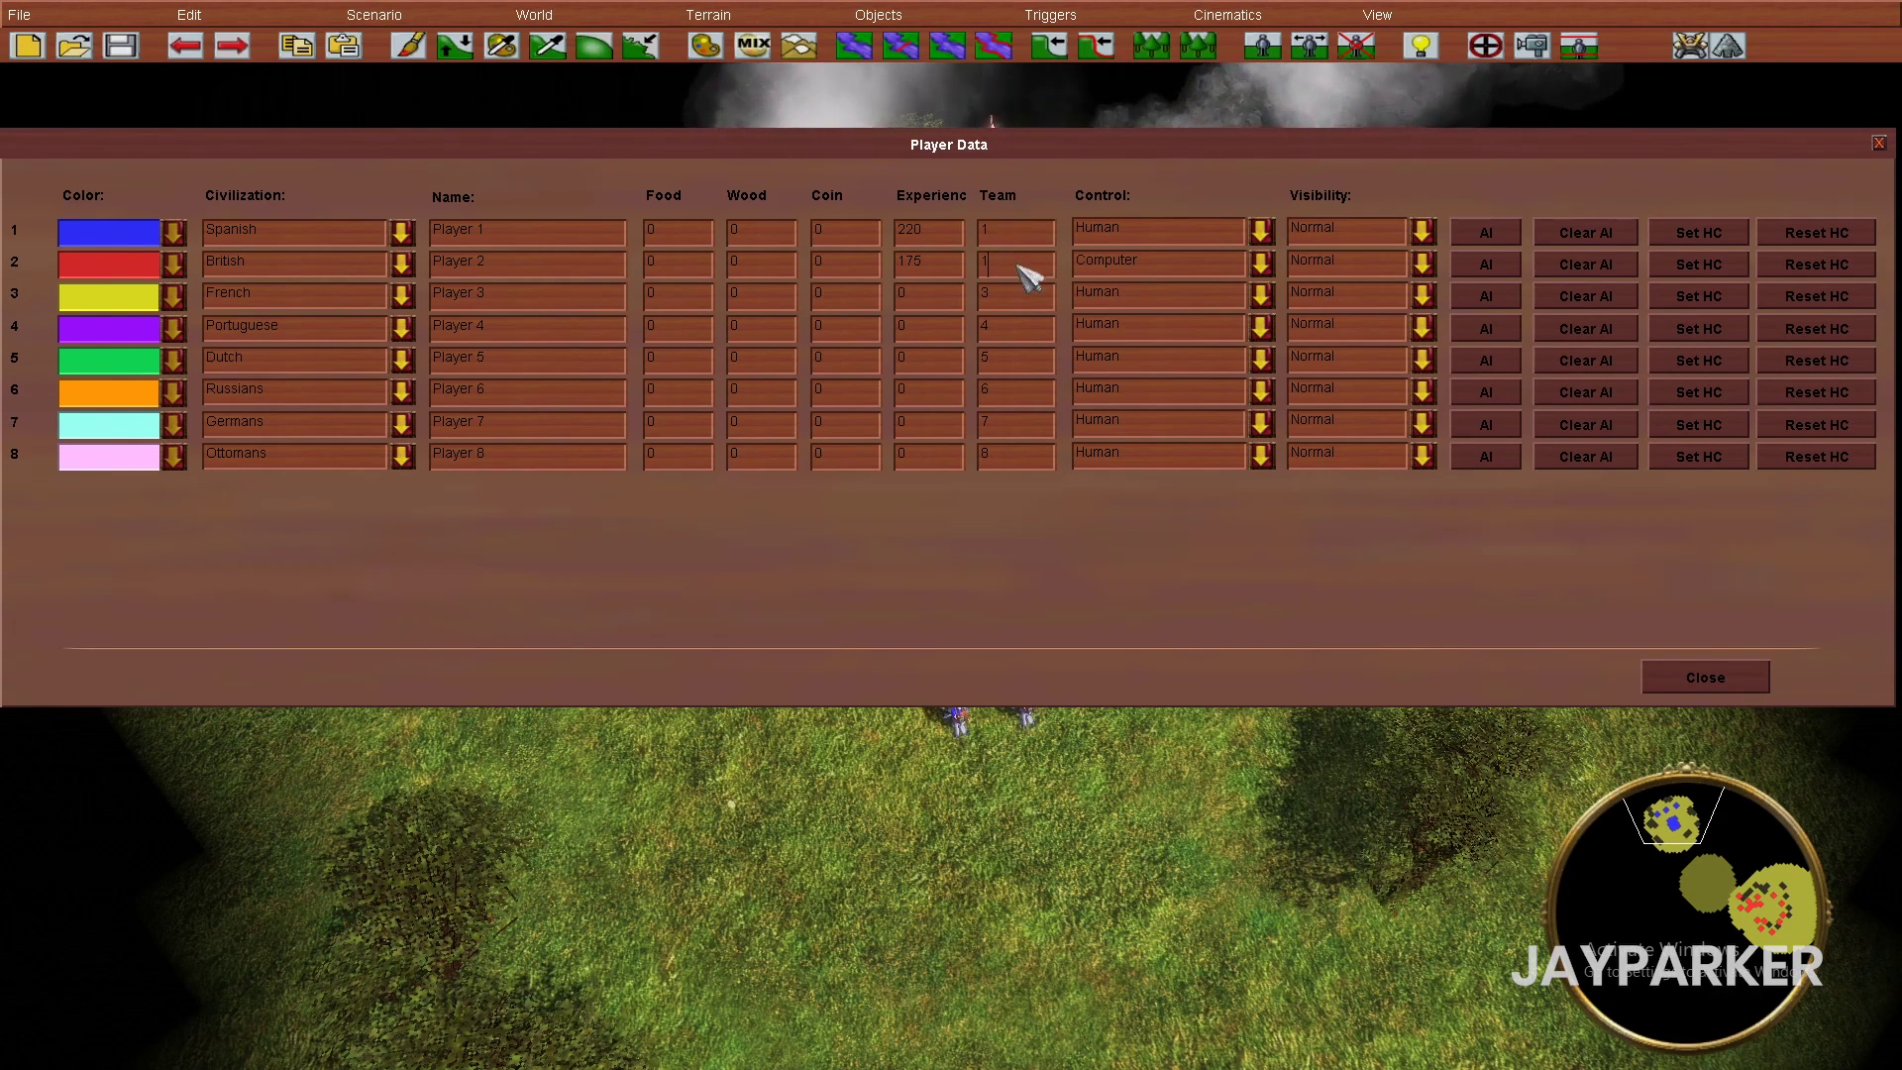
click(1122, 265)
click(1129, 363)
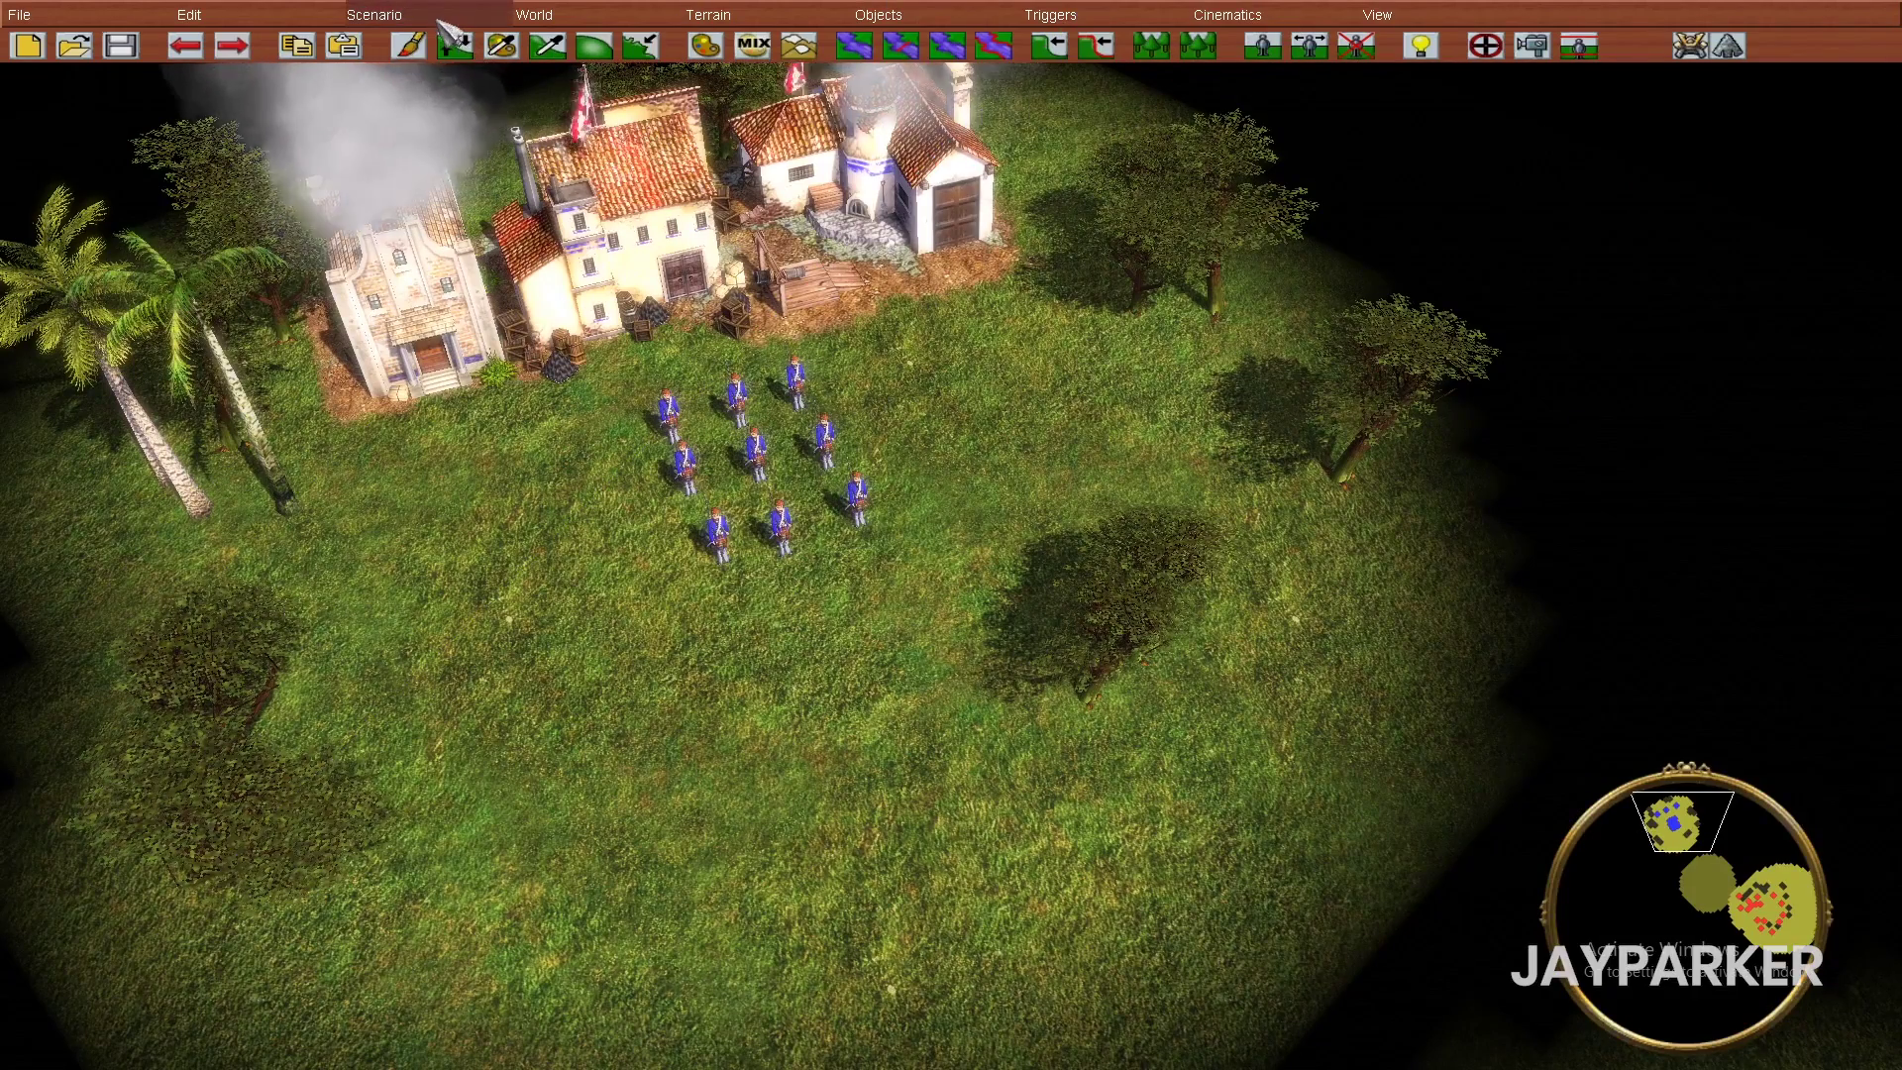
- Title the scenario "Testing" and add a primary objective "Win the game" with the text "Win the game by defeating enemy."
click(434, 20)
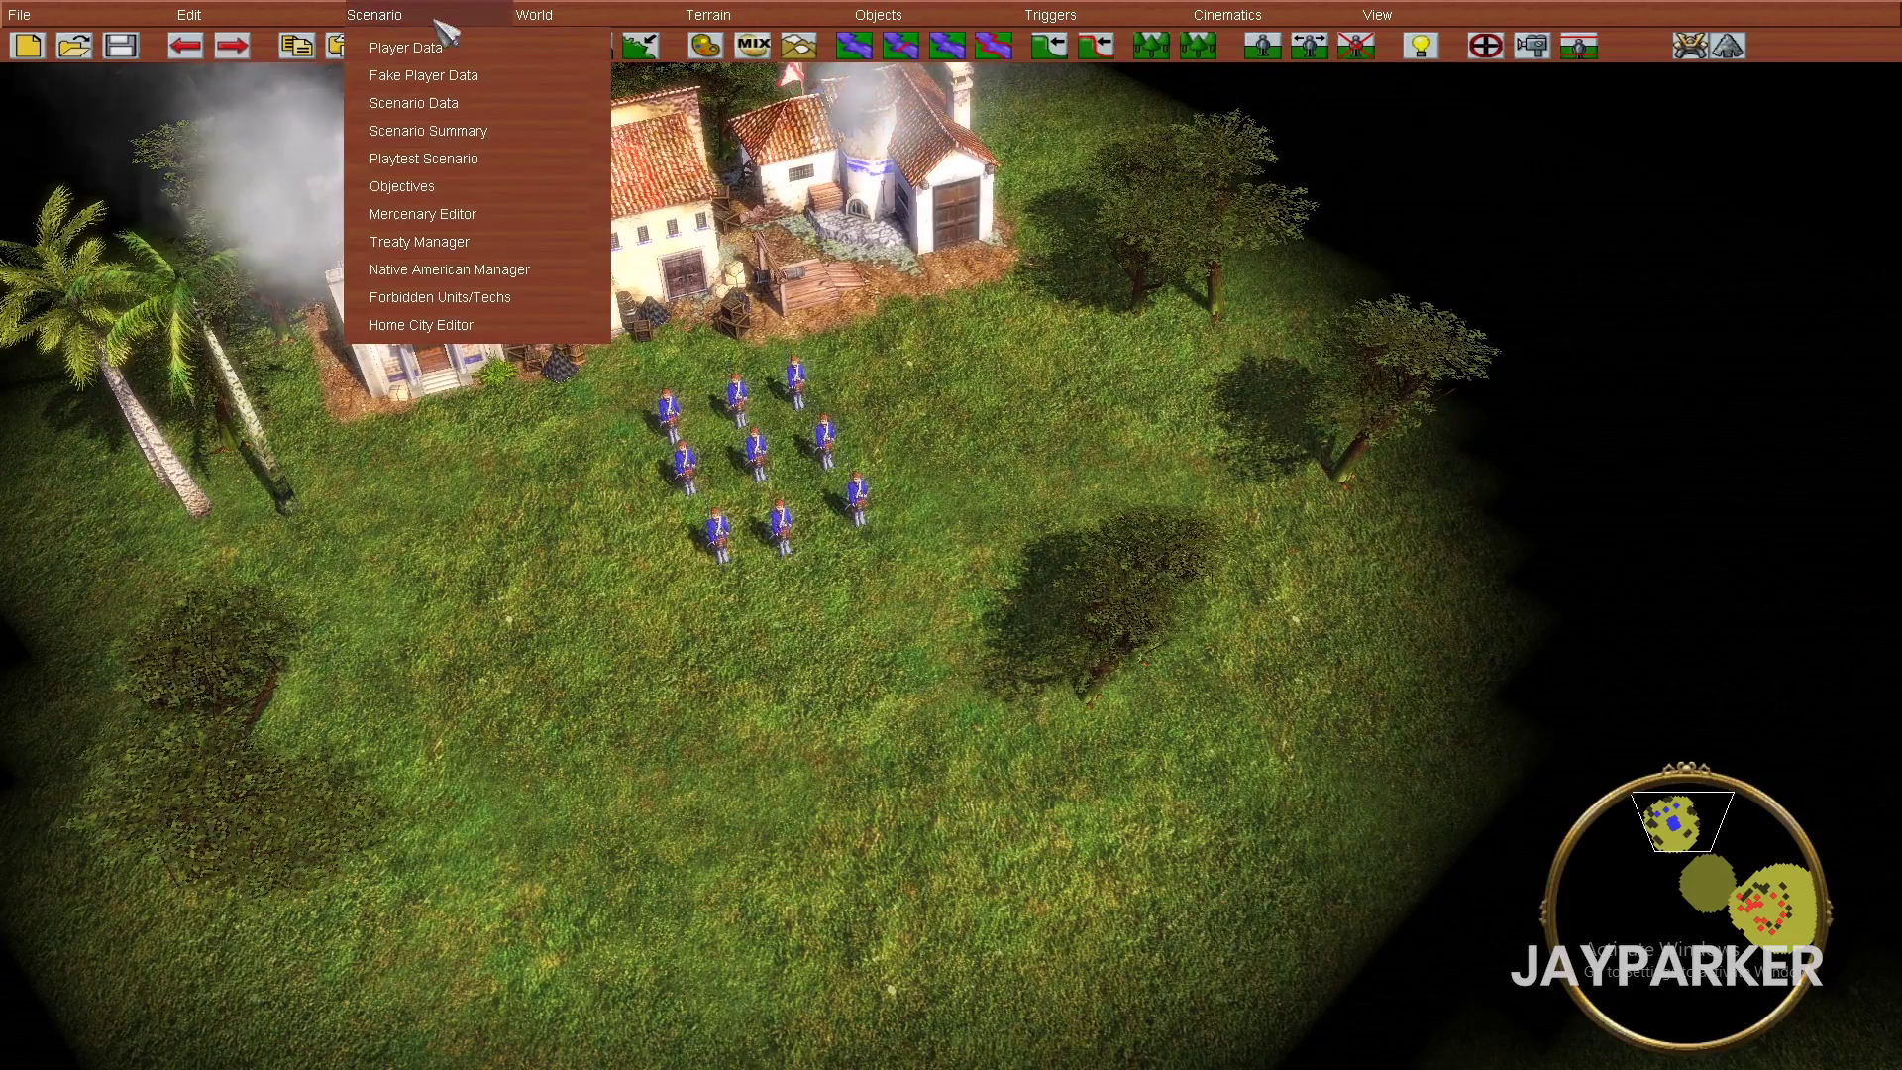
click(443, 194)
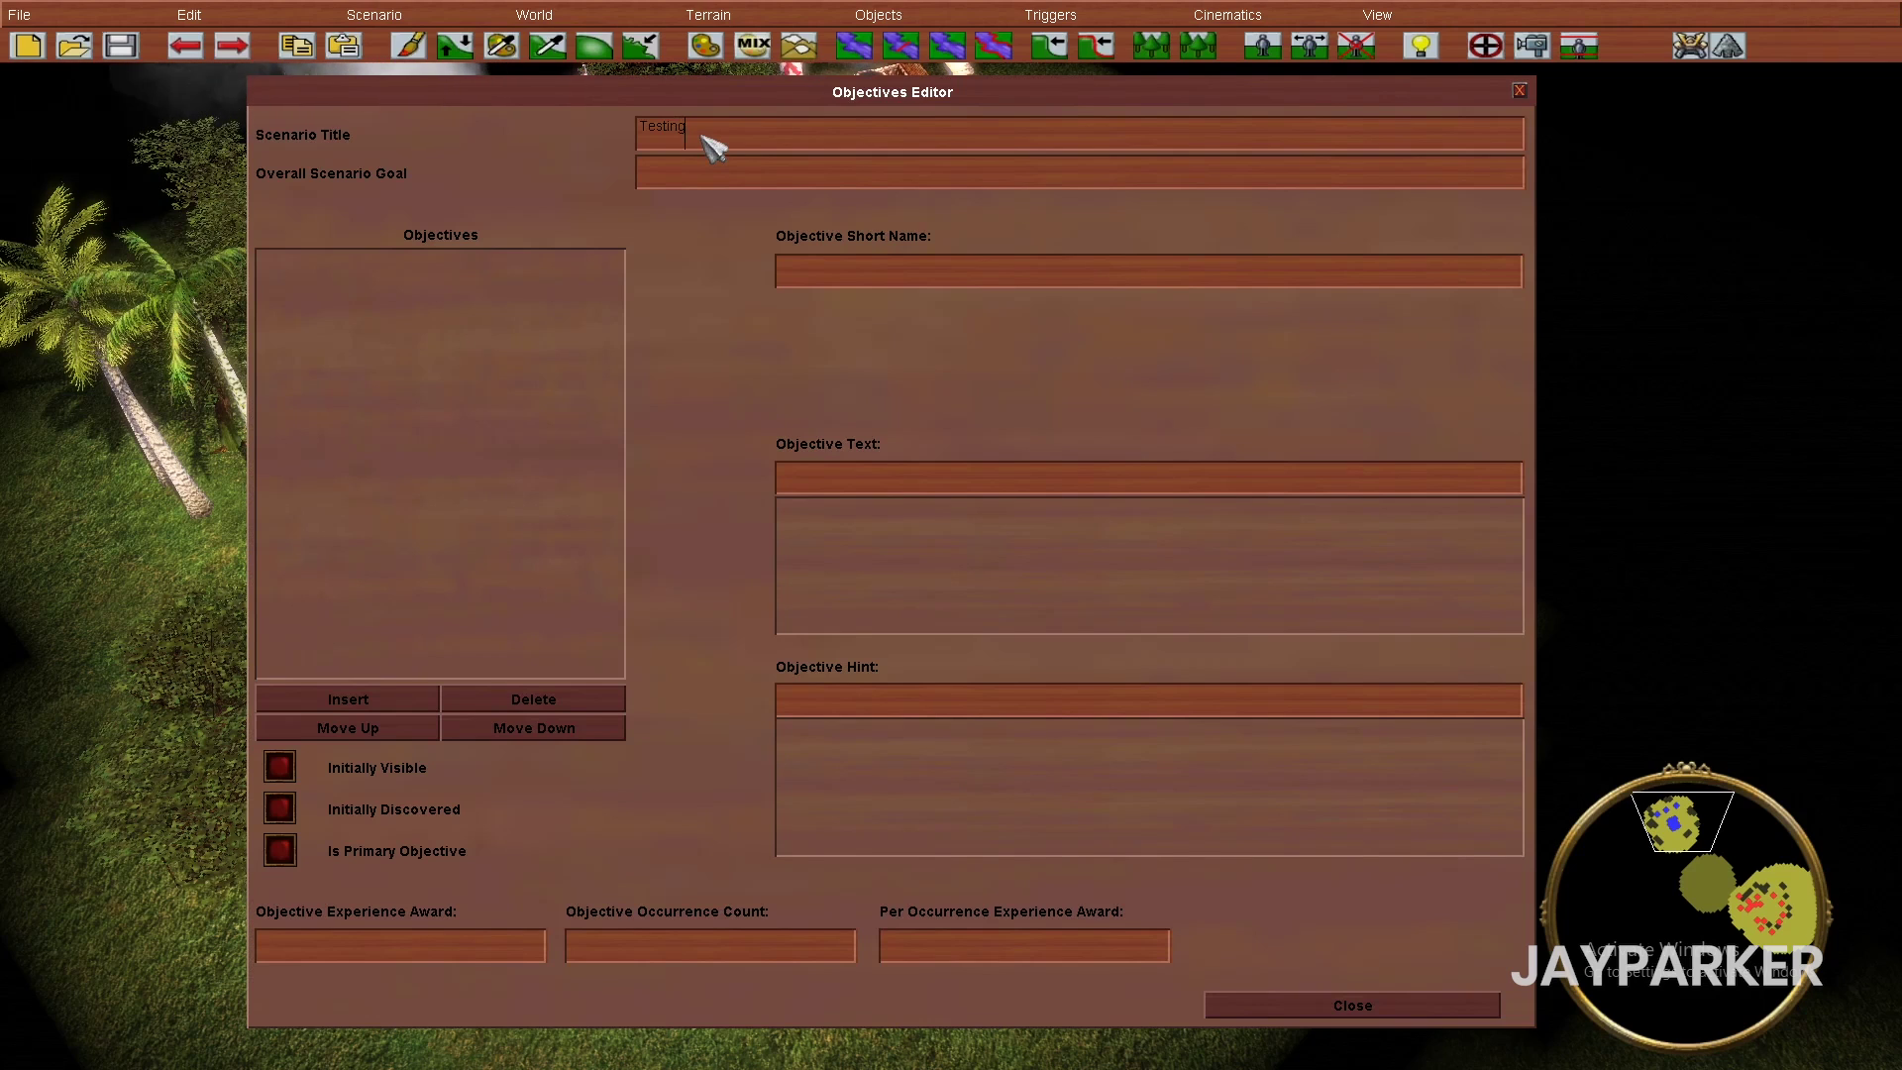
click(423, 705)
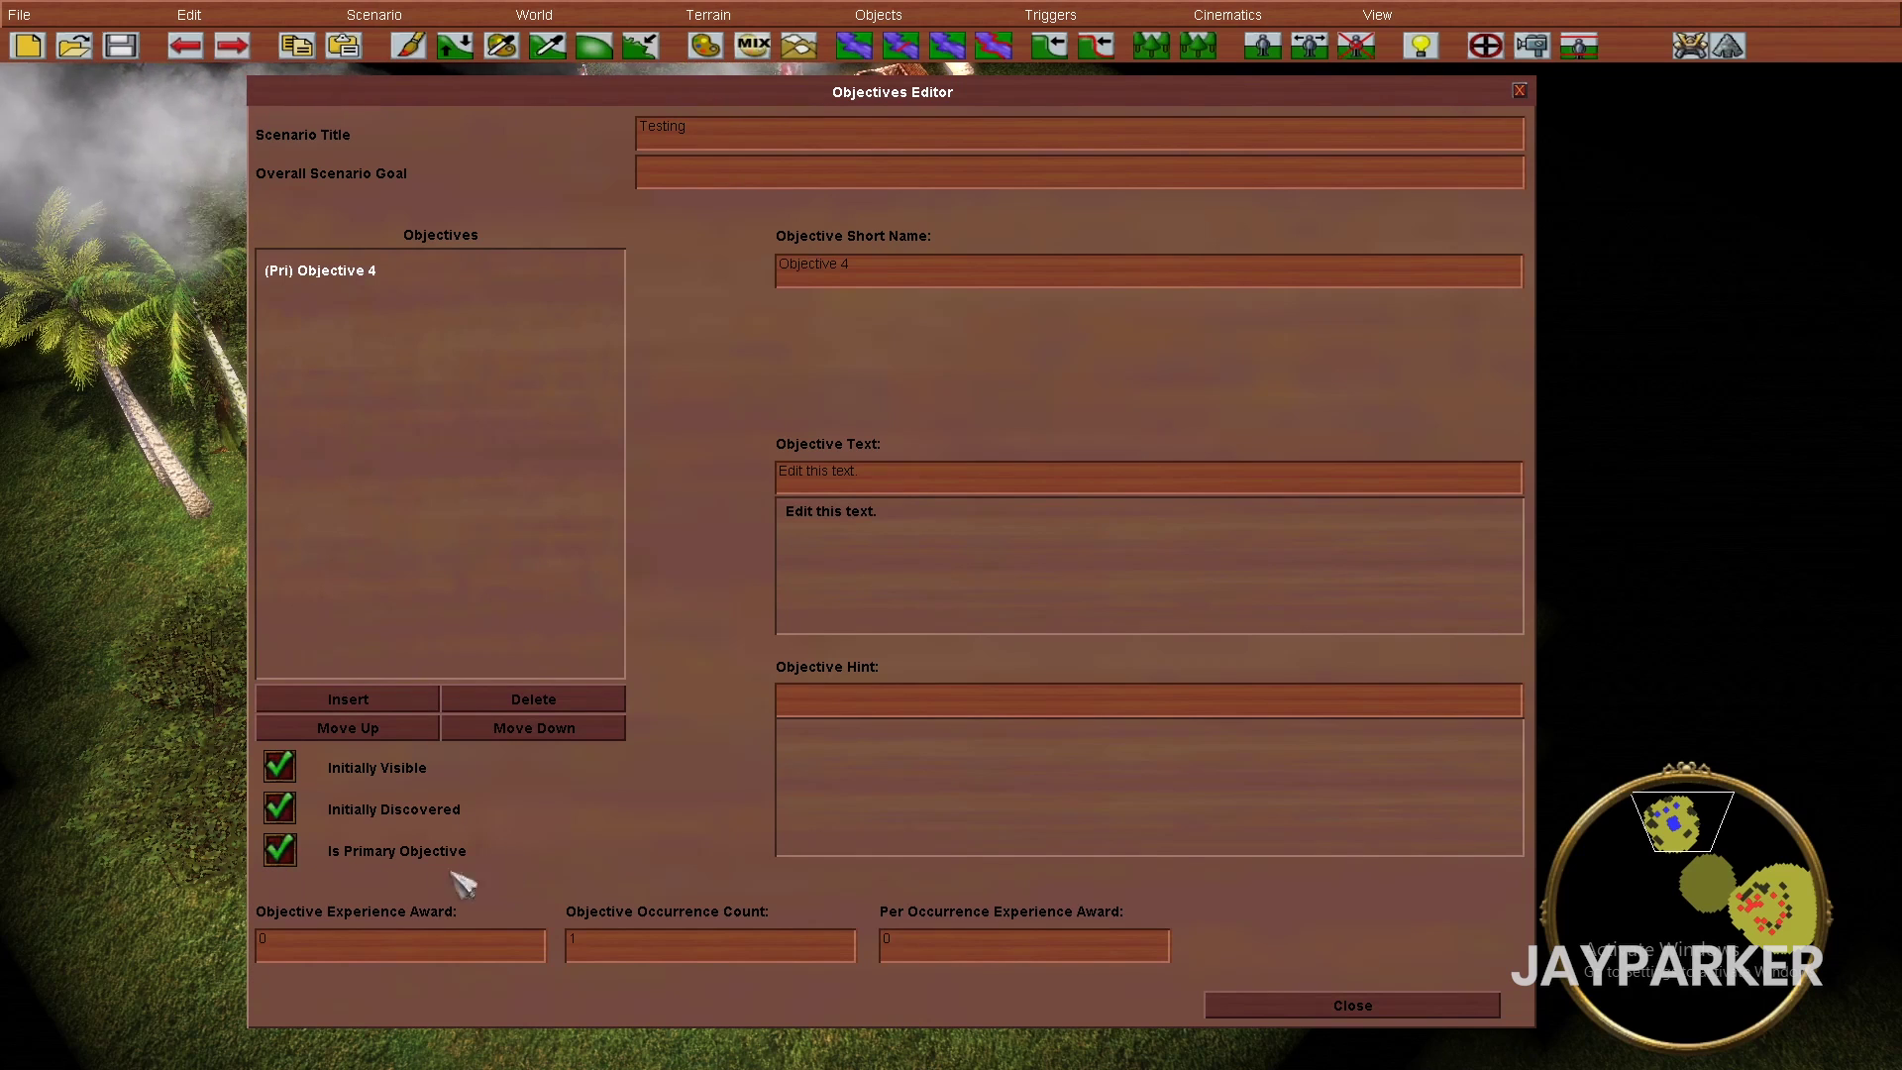
click(913, 272)
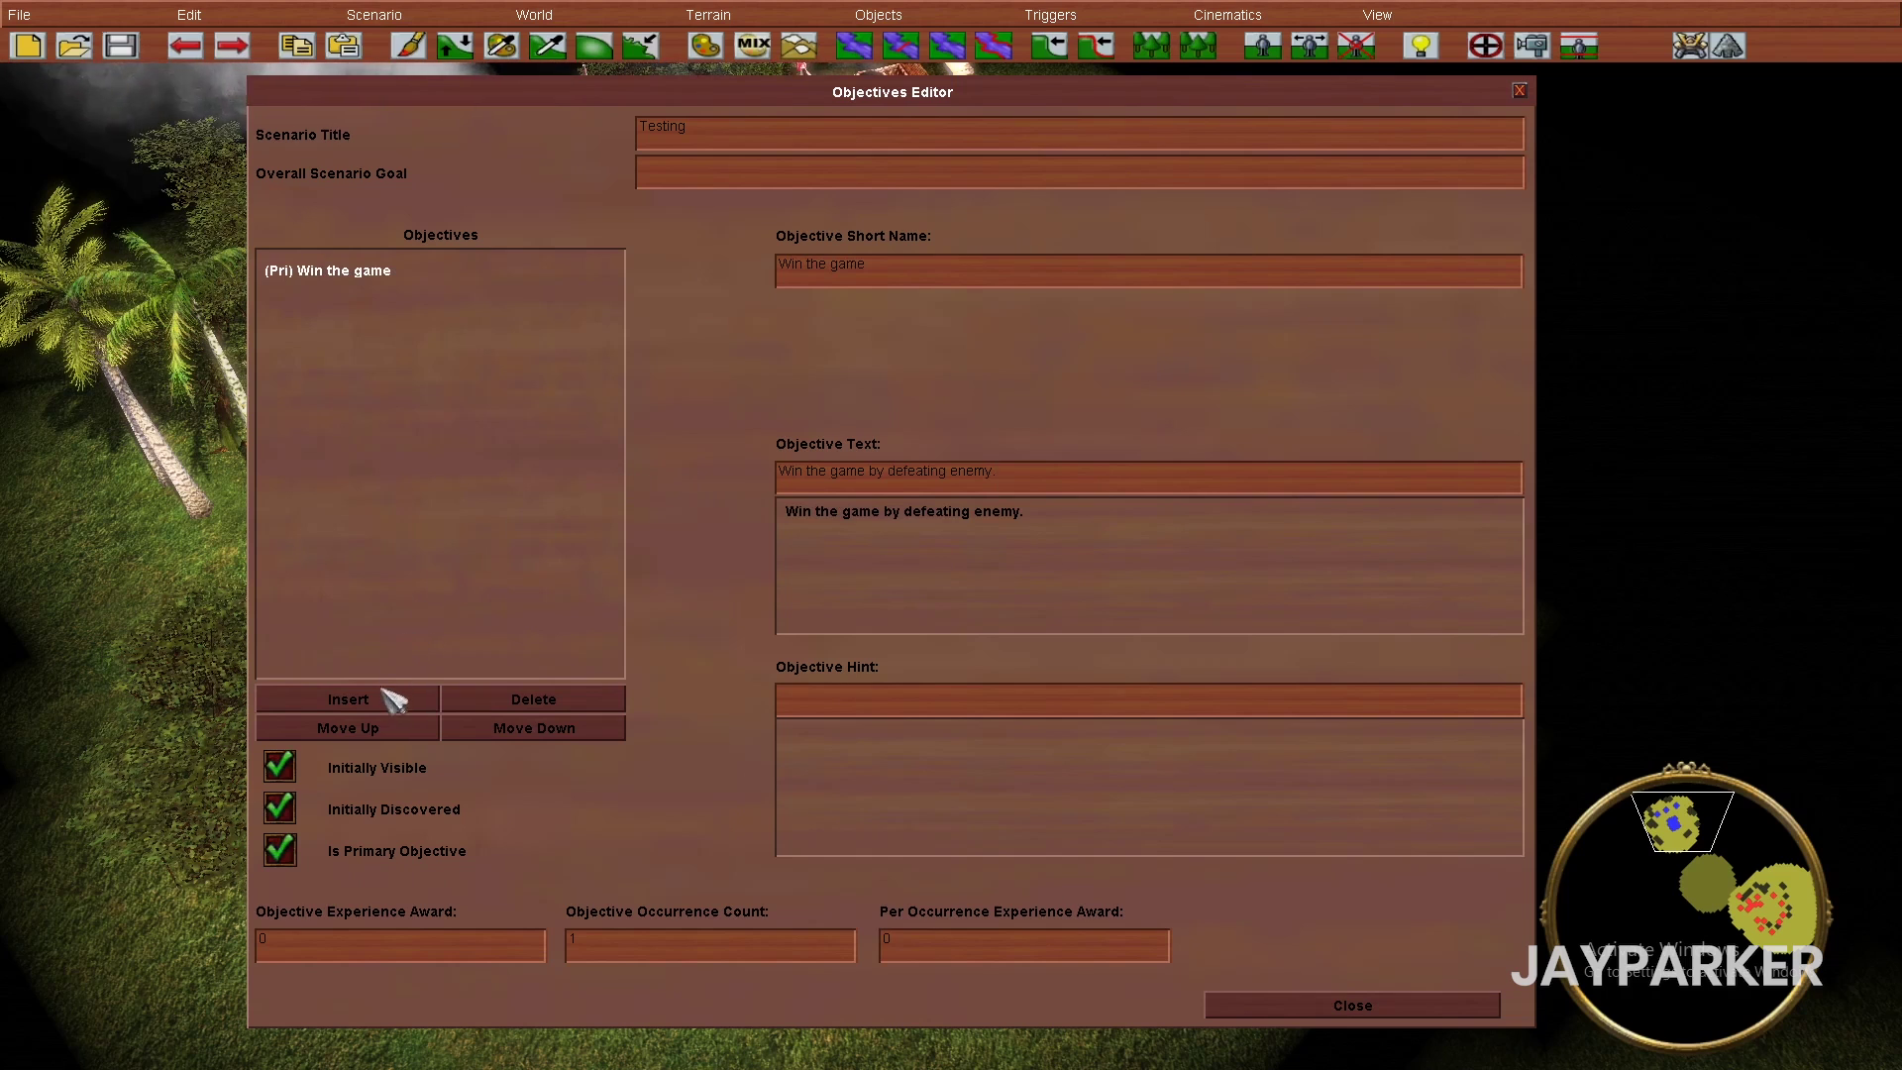
- Add two optional objectives, "Get to ally's base." and "Defend ally's base.", starting the latter's objective text with "Repel incoming"
click(386, 705)
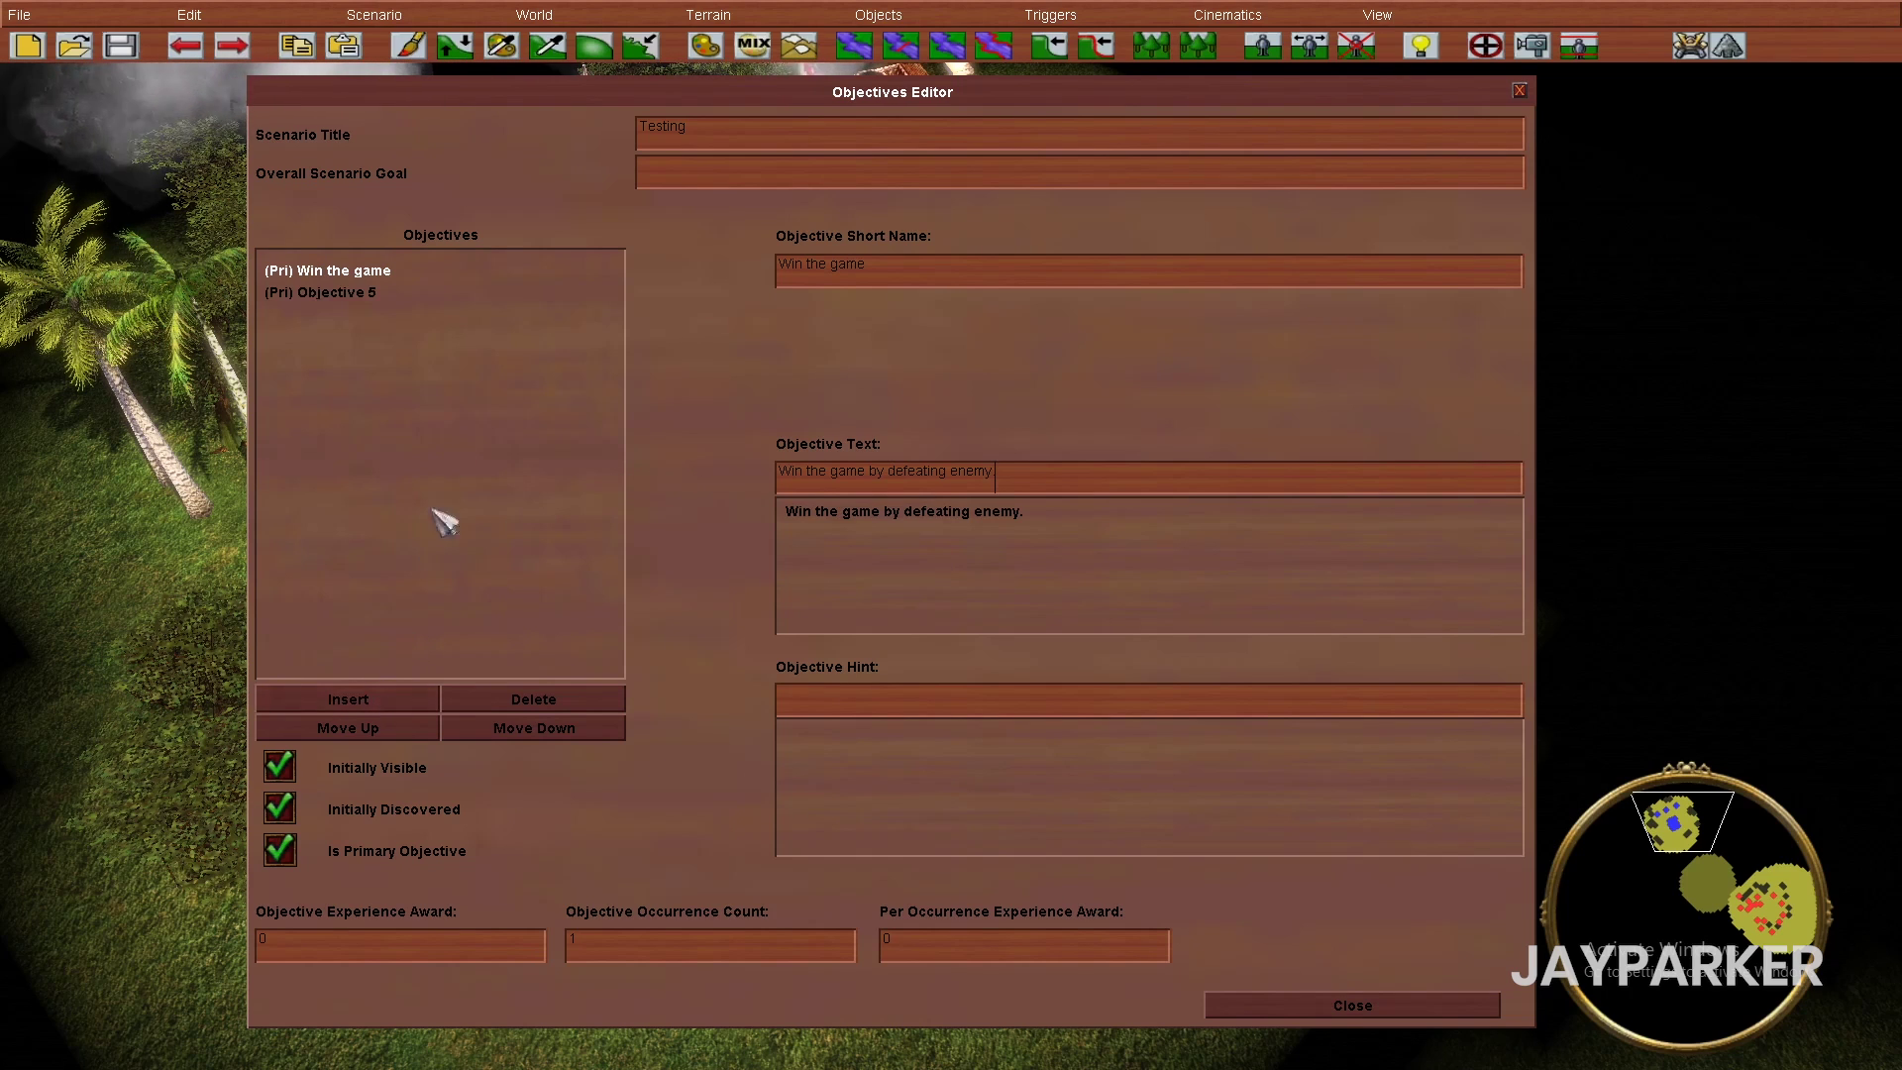
click(362, 294)
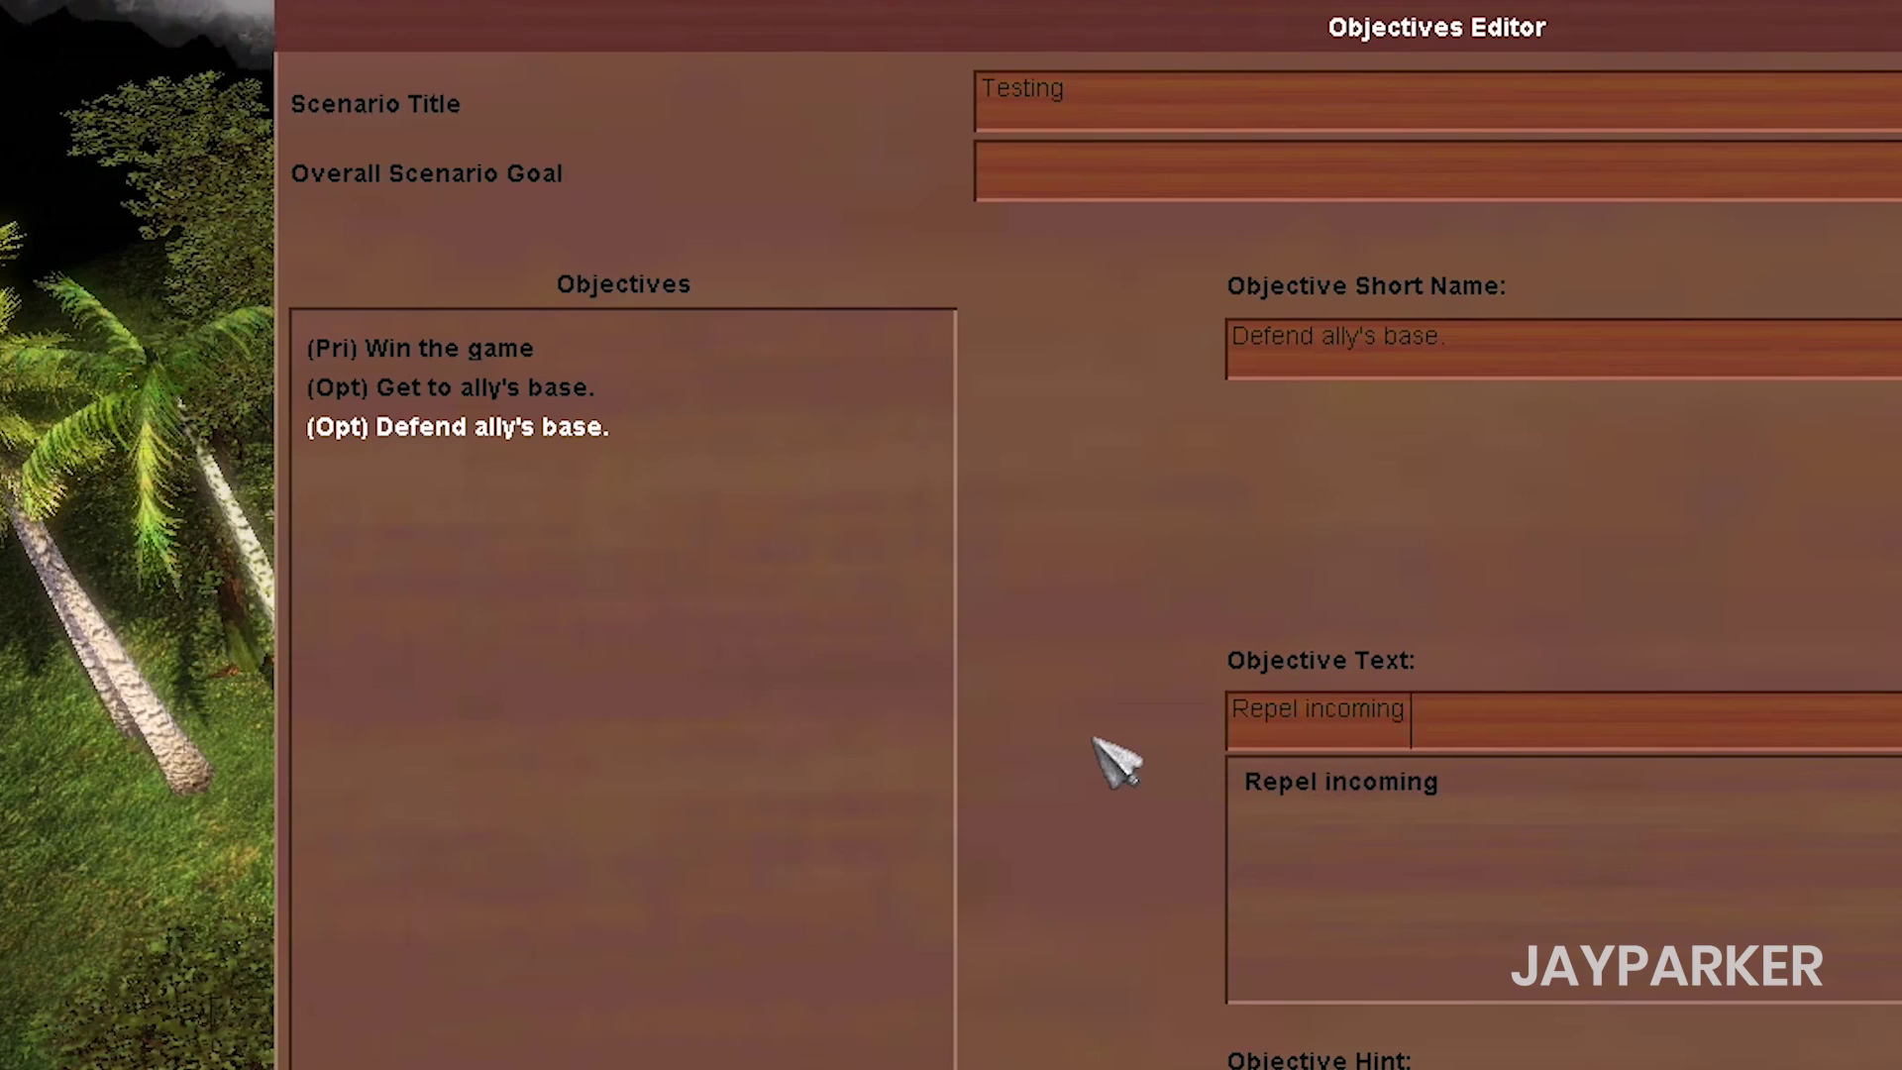
text(s.)
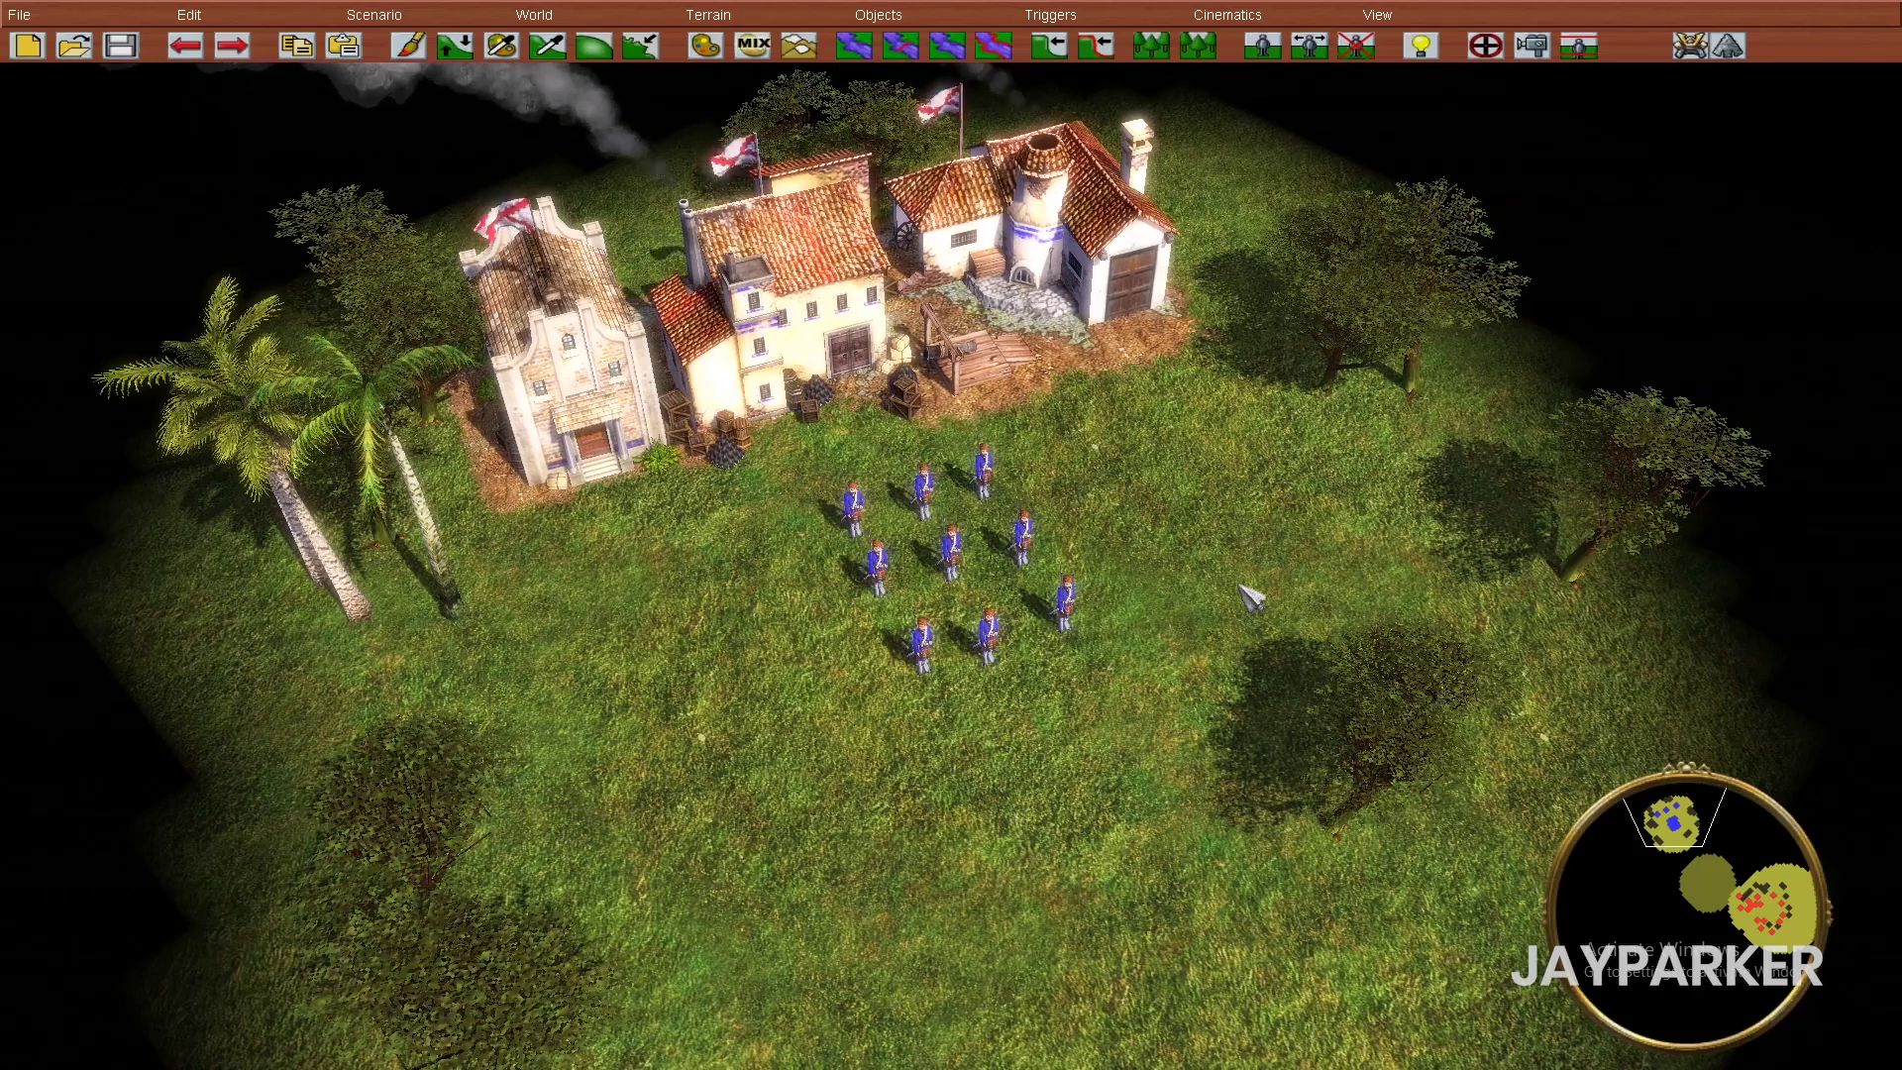
- Create a new trigger in the trigger editor and name it Obj_1_a
click(1050, 15)
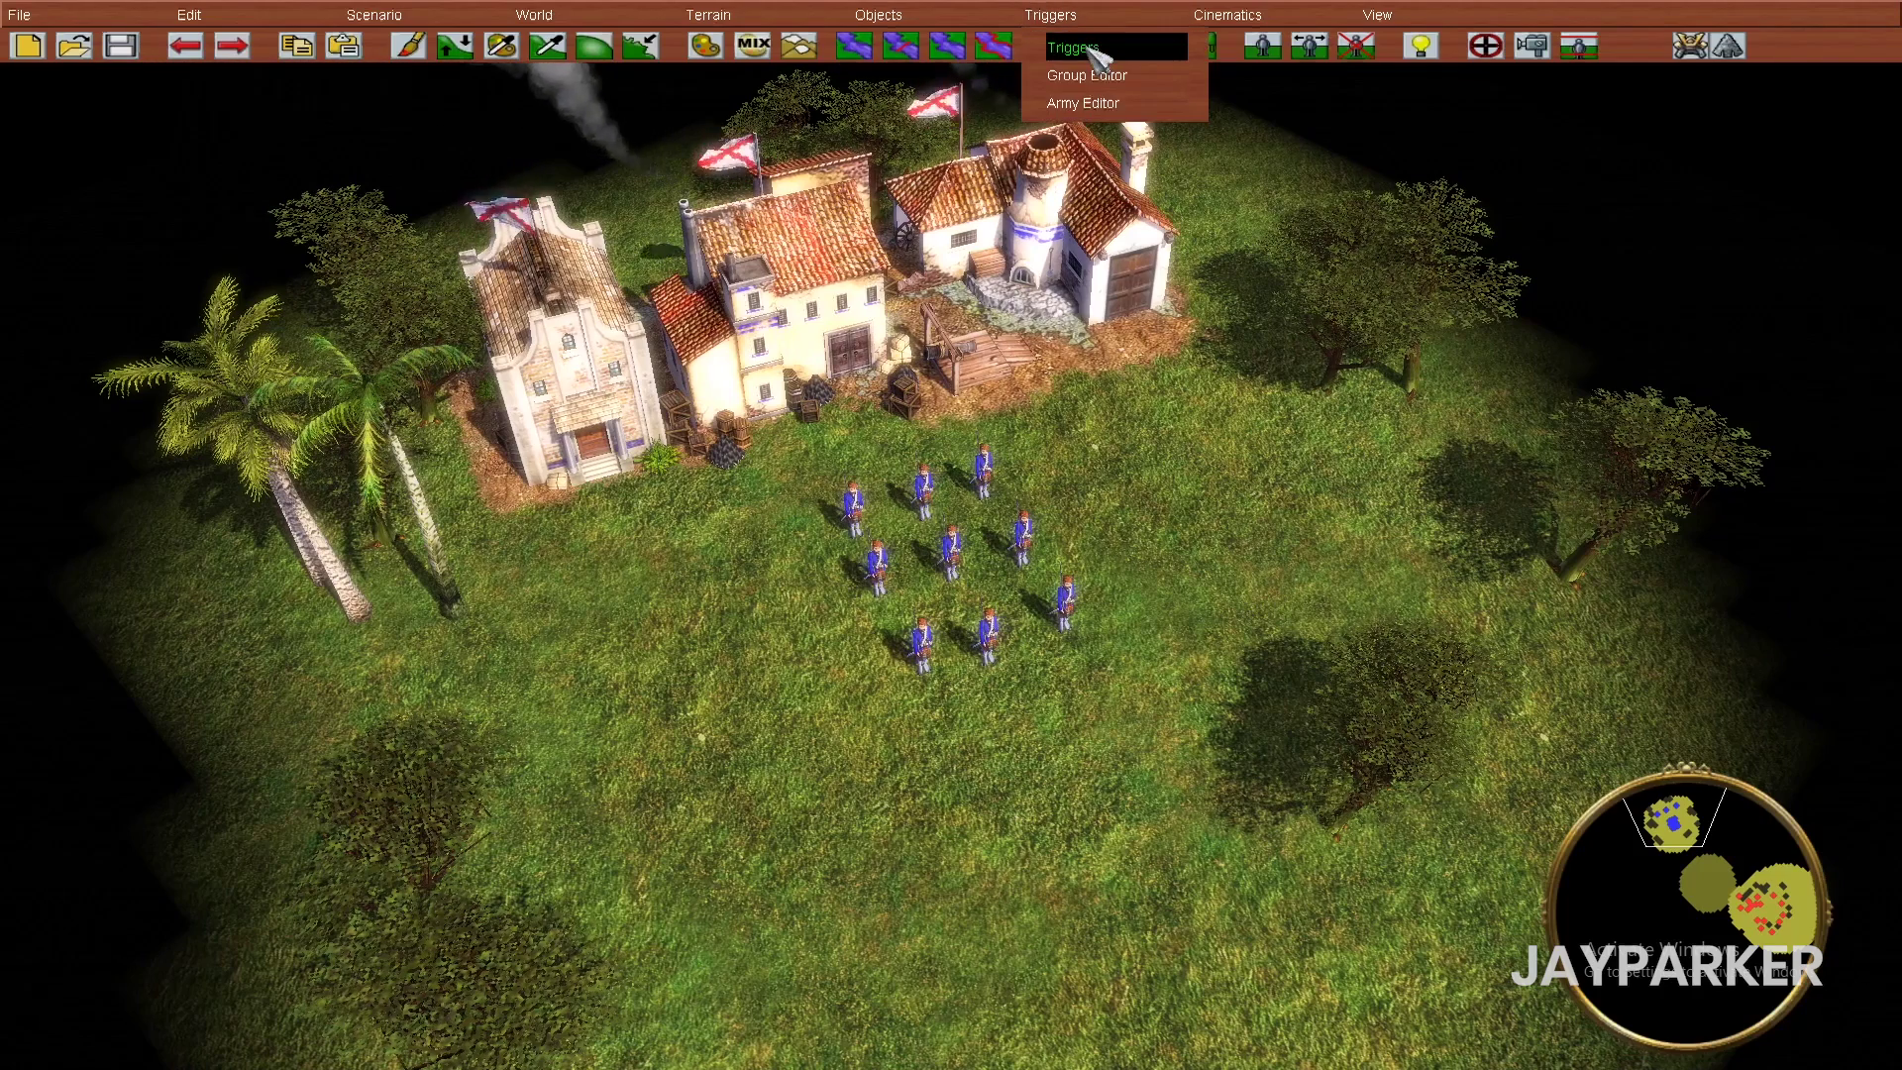
click(1072, 43)
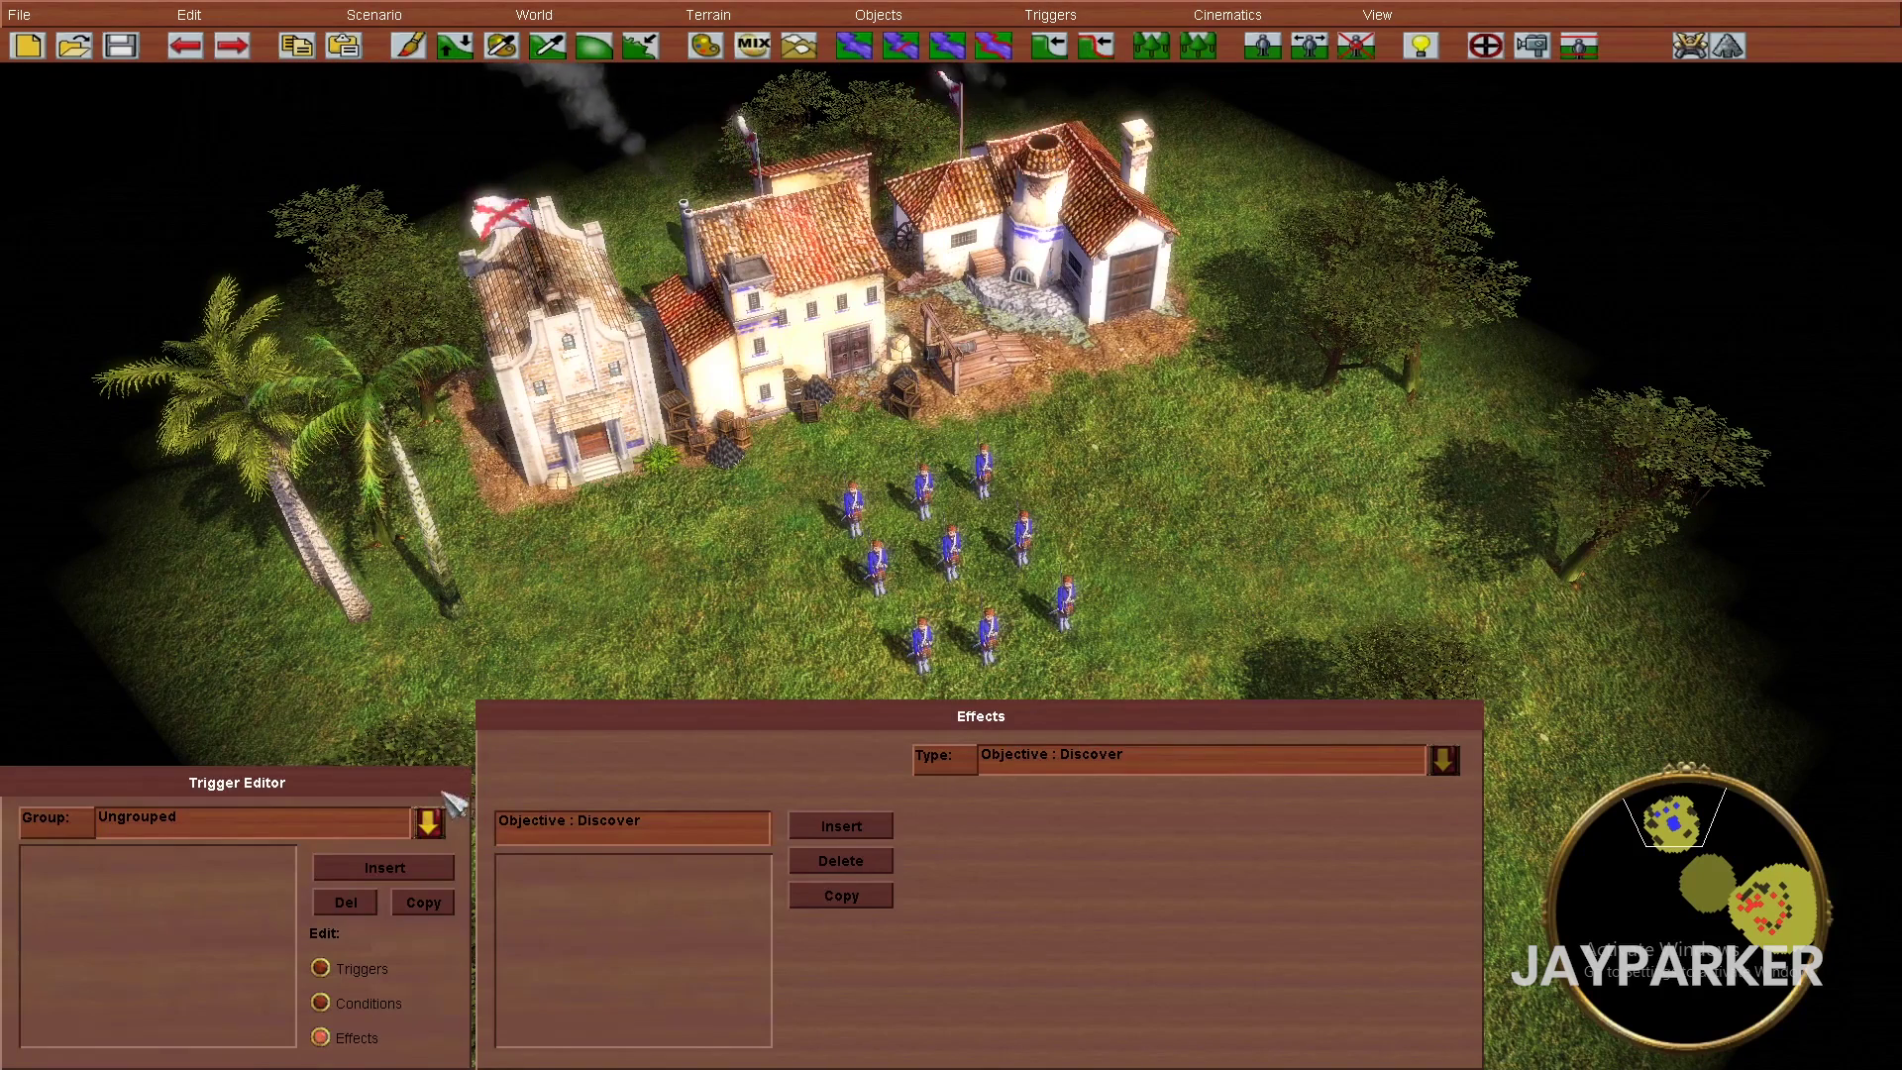
click(401, 868)
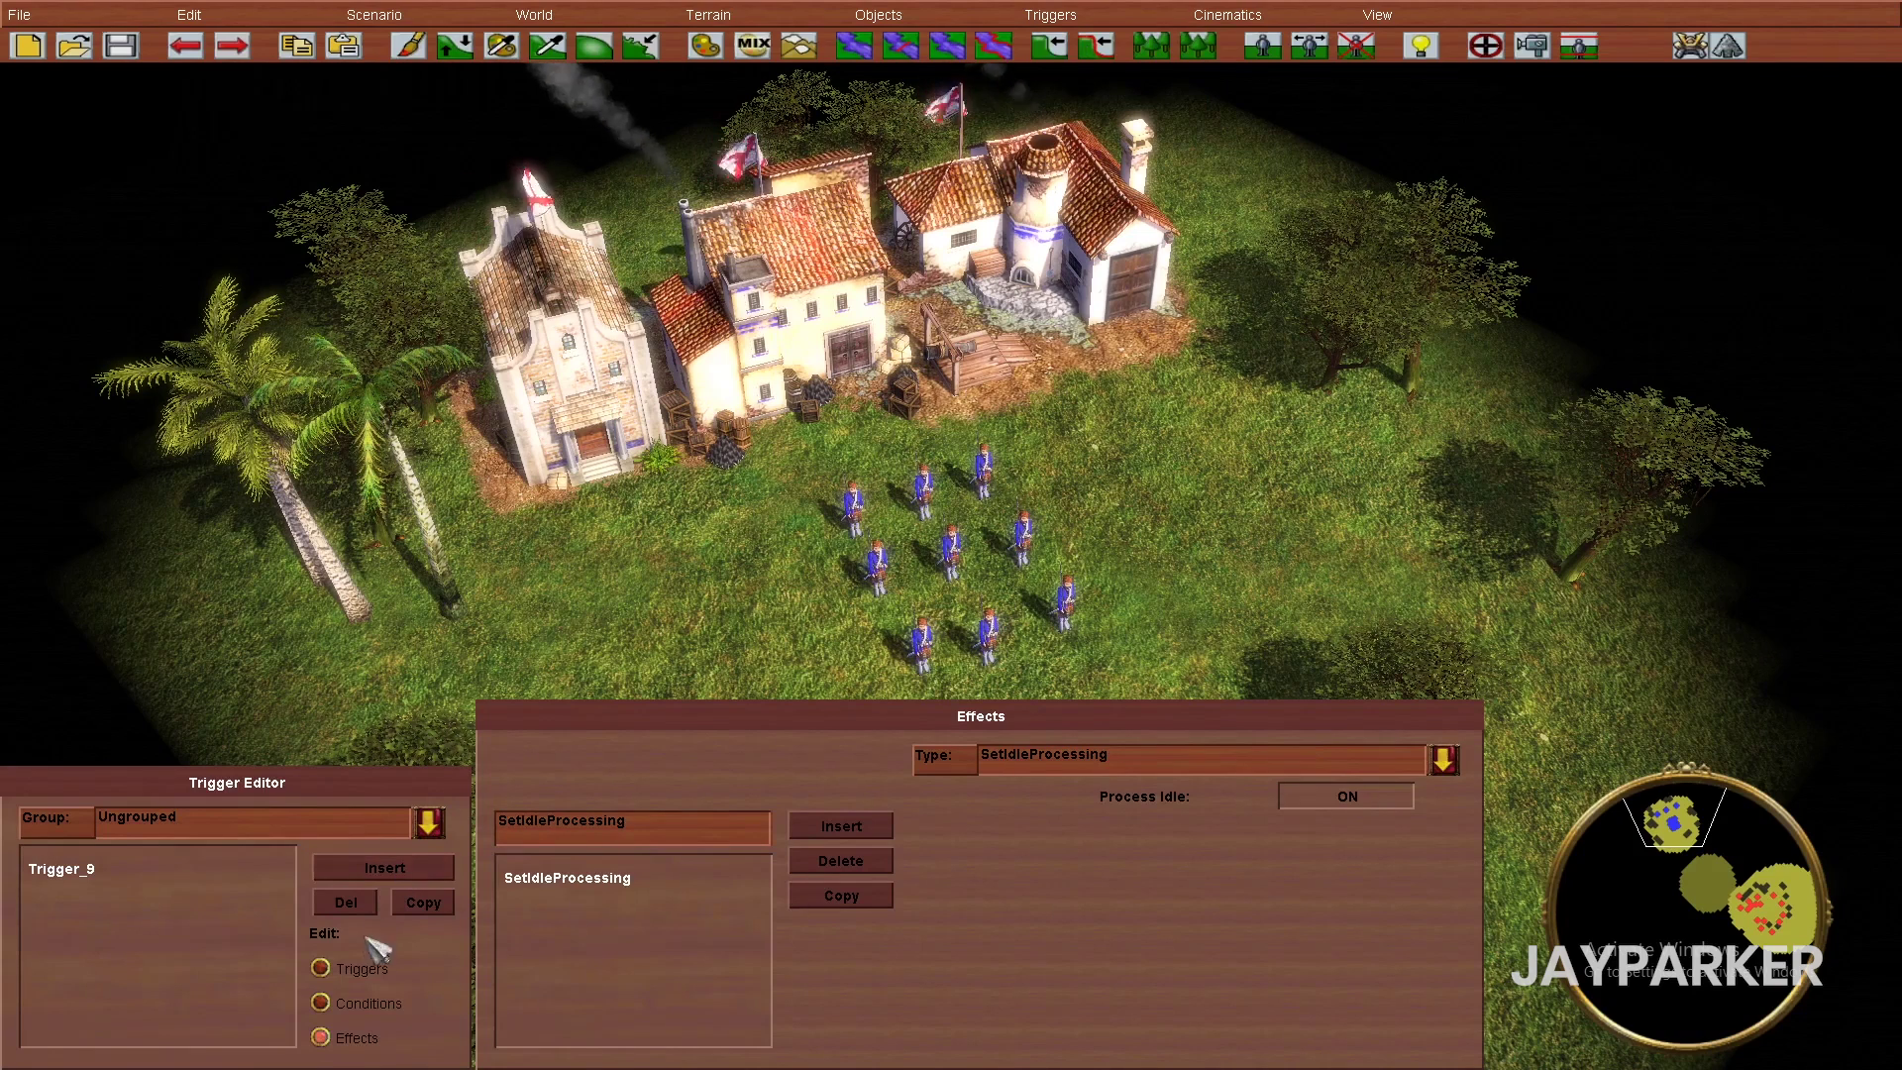
click(364, 972)
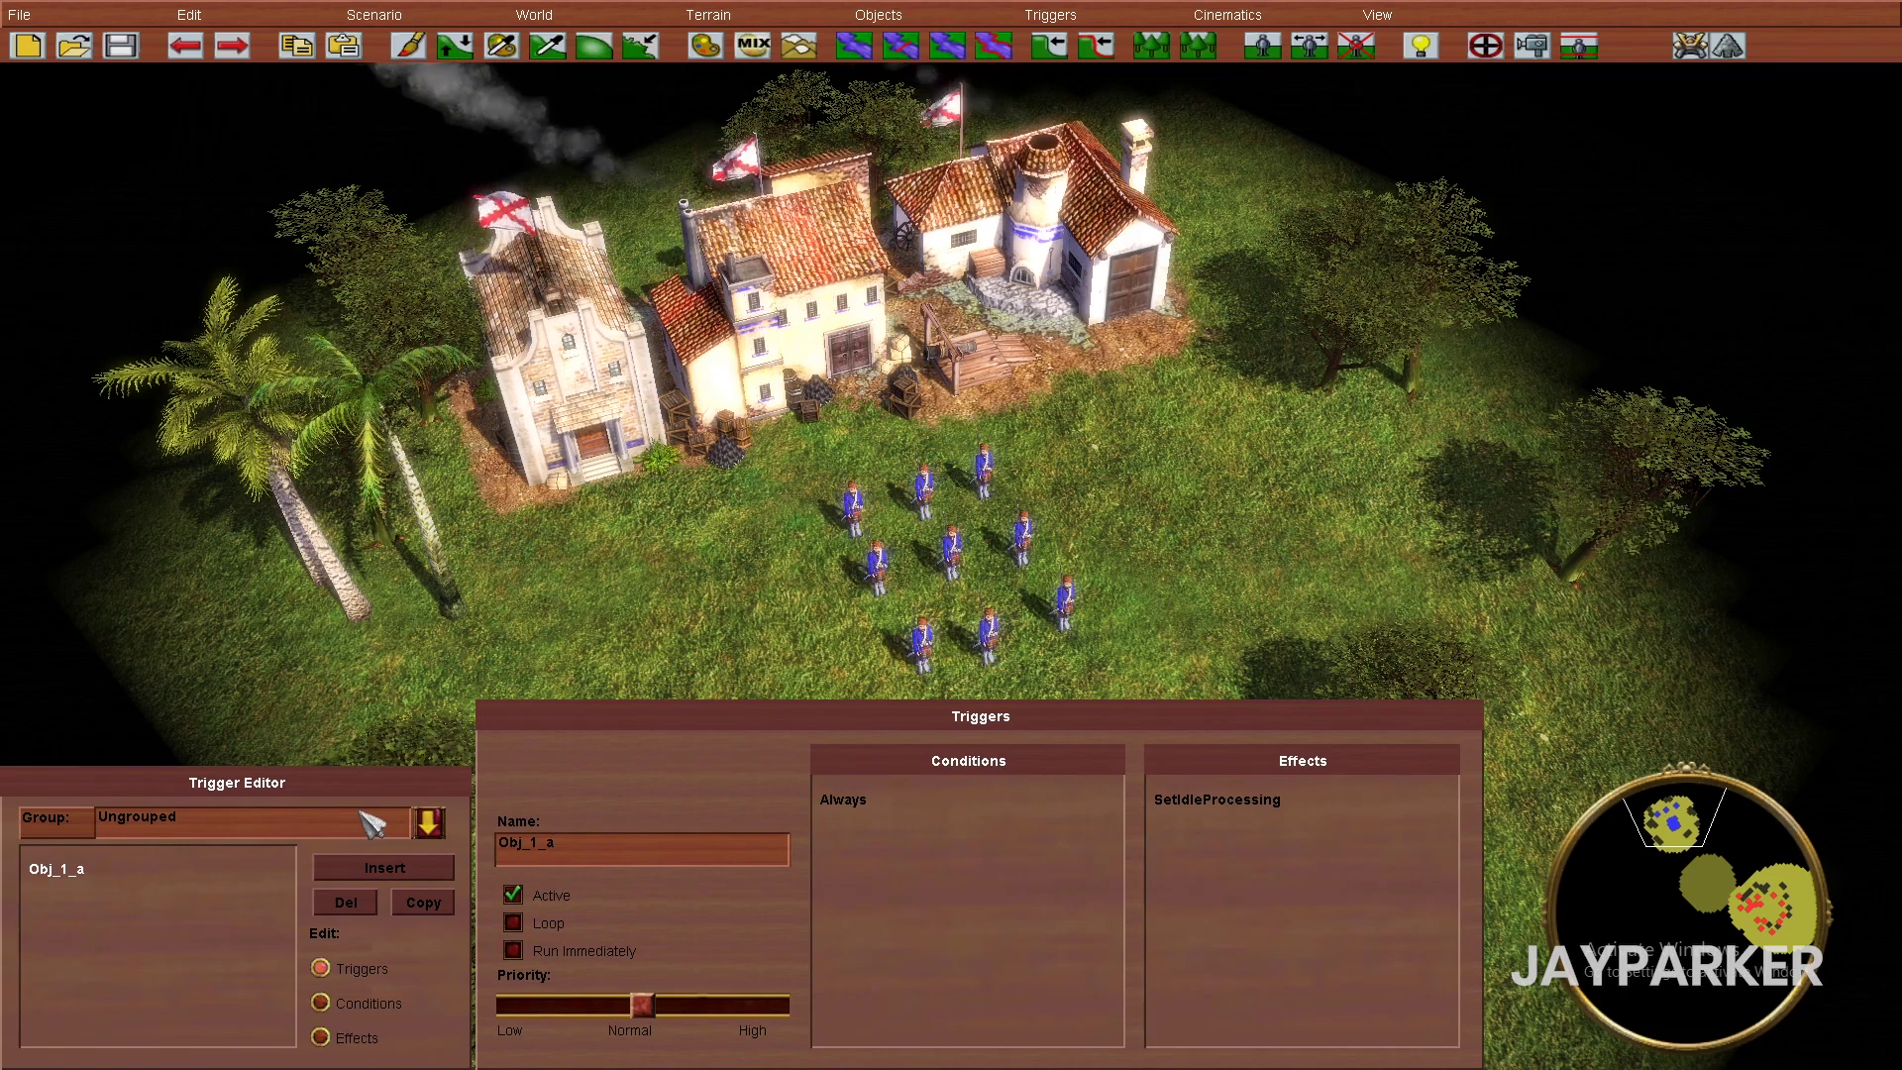
- Set the effect of Obj_1_a to Objective : Discover for "Get to ally's base."
click(368, 1006)
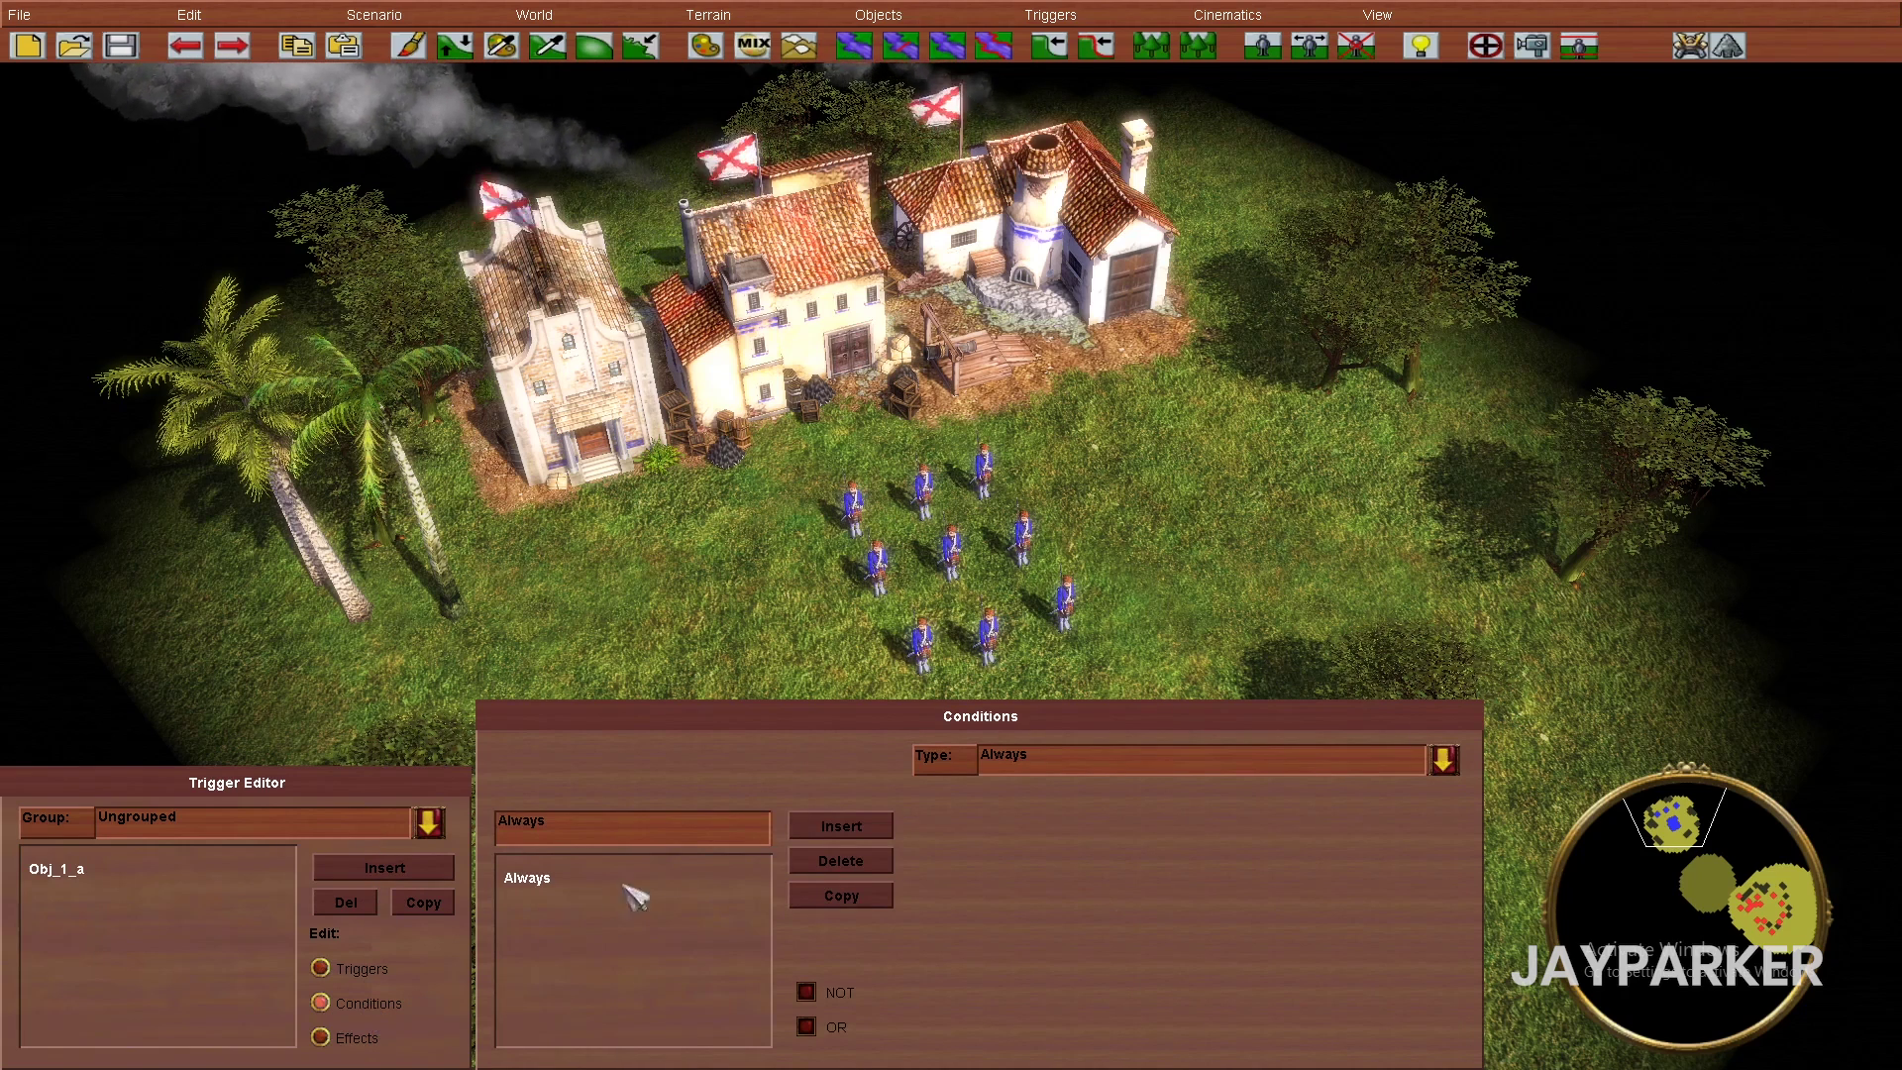
click(369, 1038)
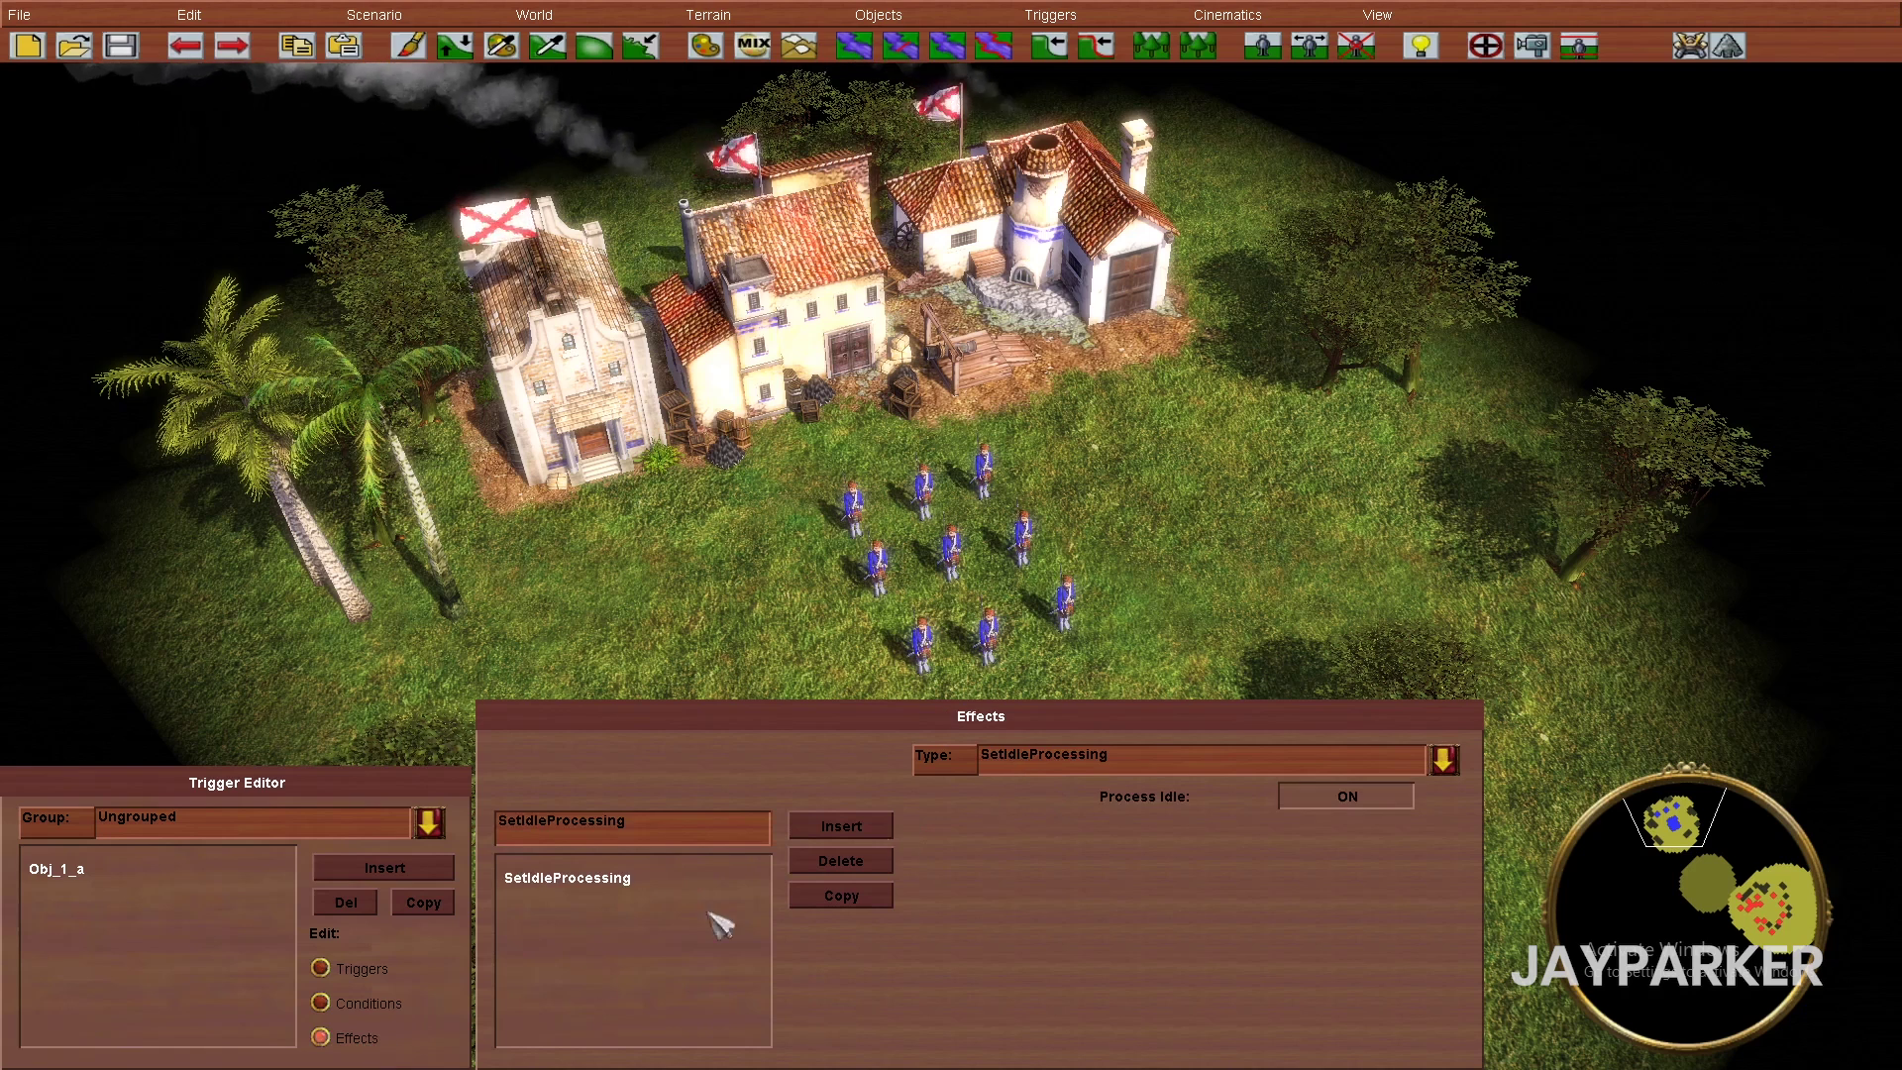
click(1012, 768)
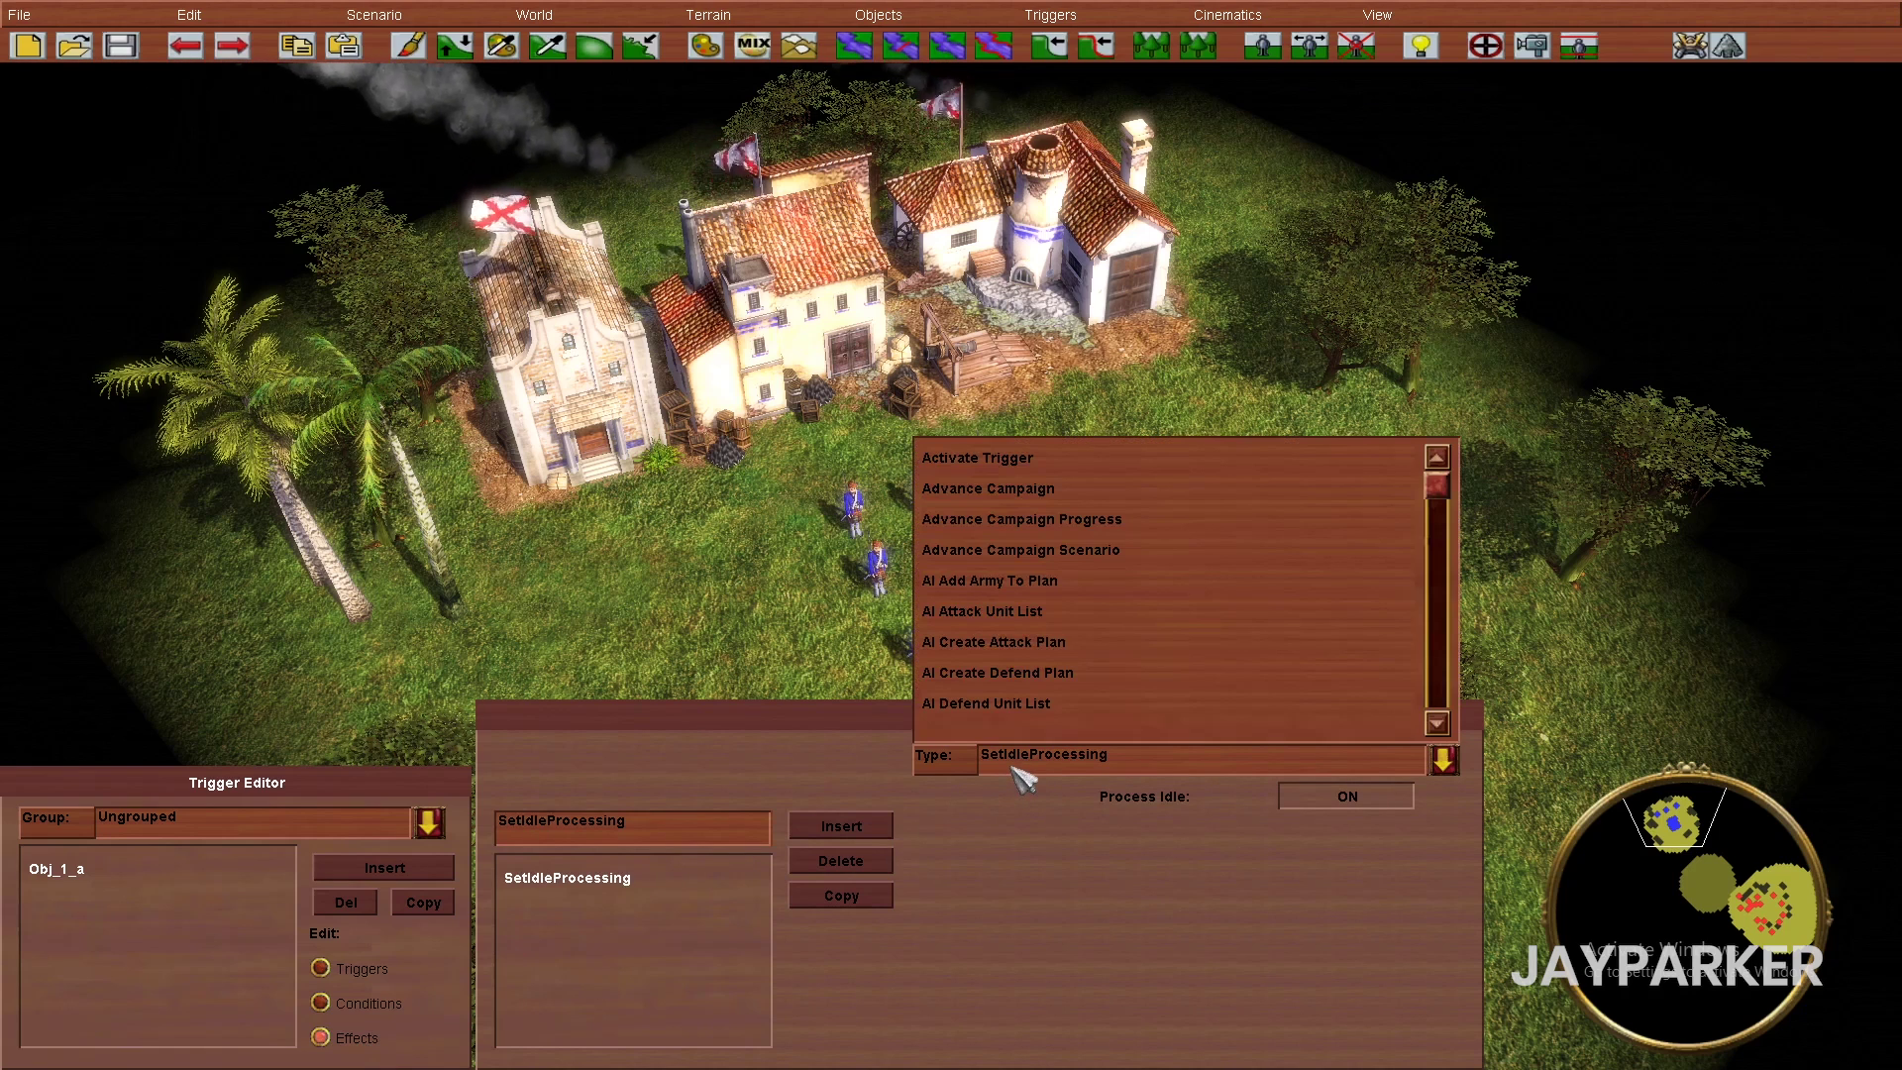
scroll(1035, 594, down, 15)
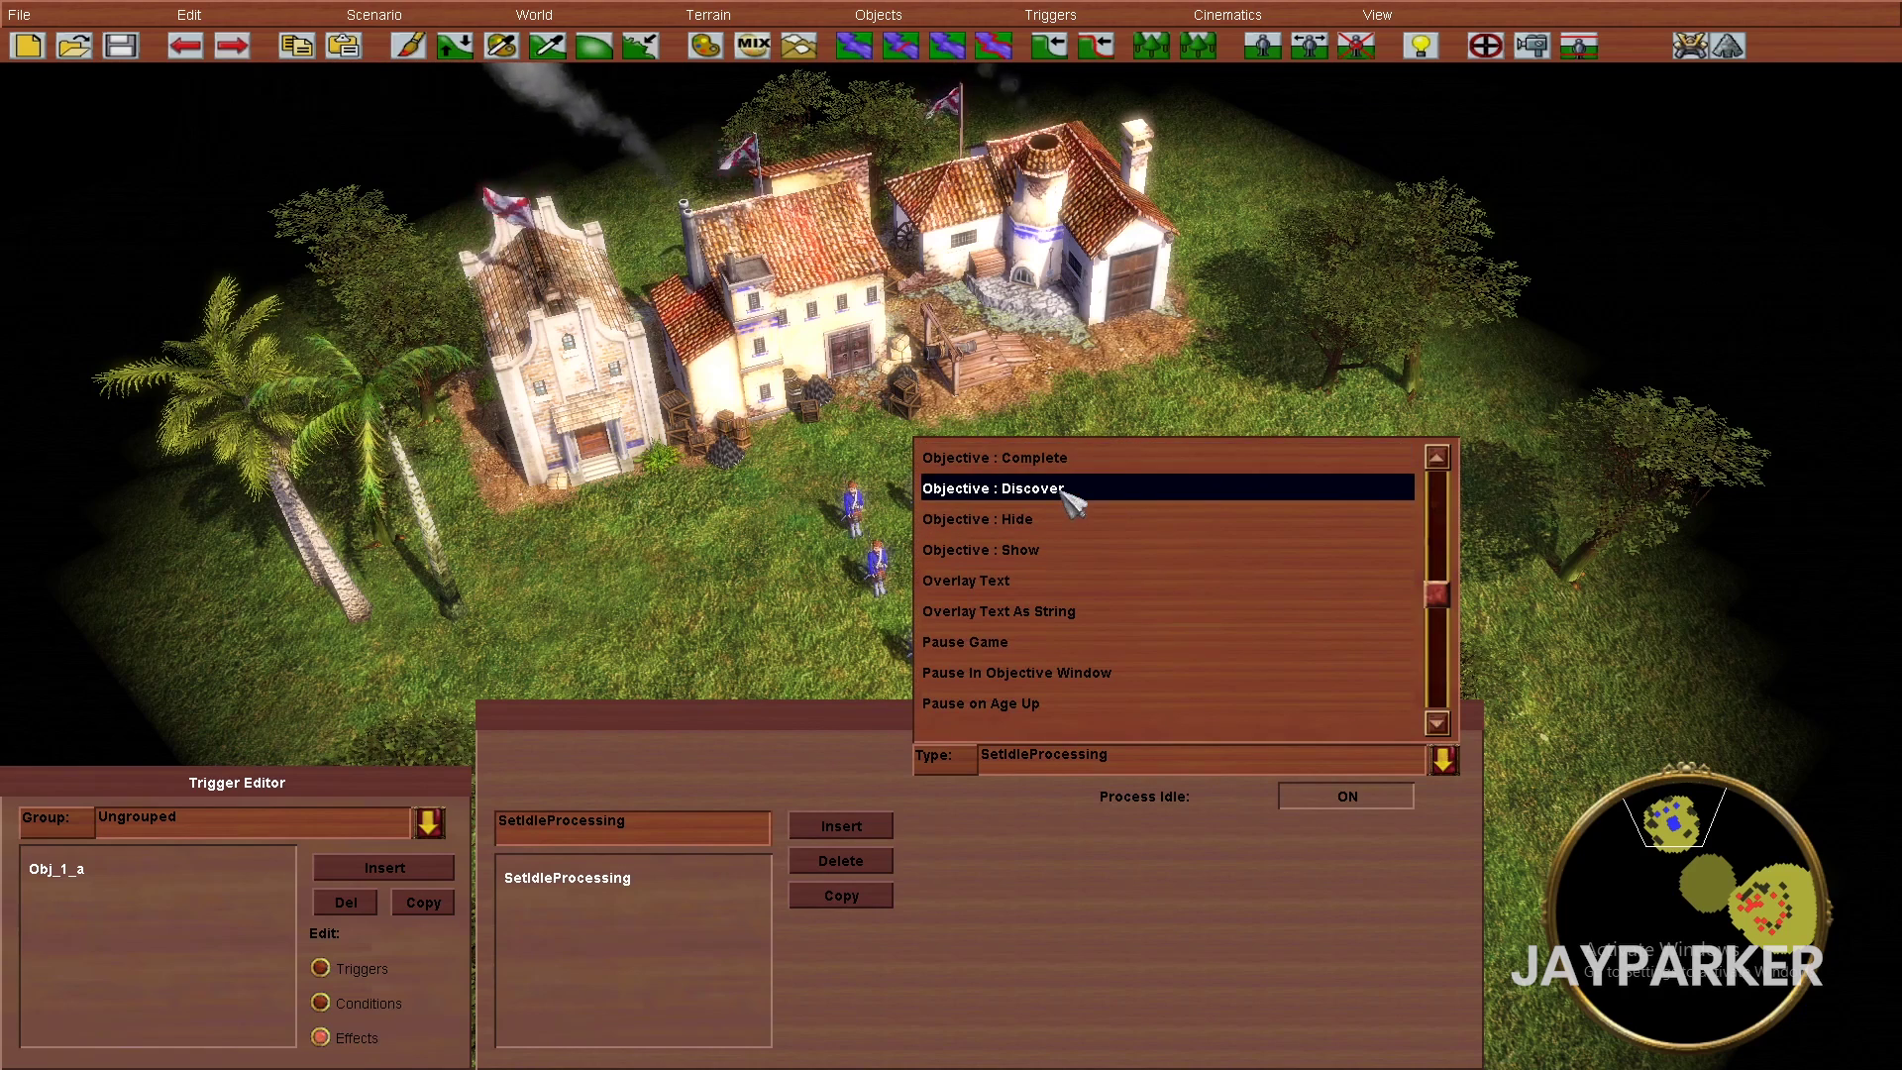
click(1031, 489)
click(1130, 792)
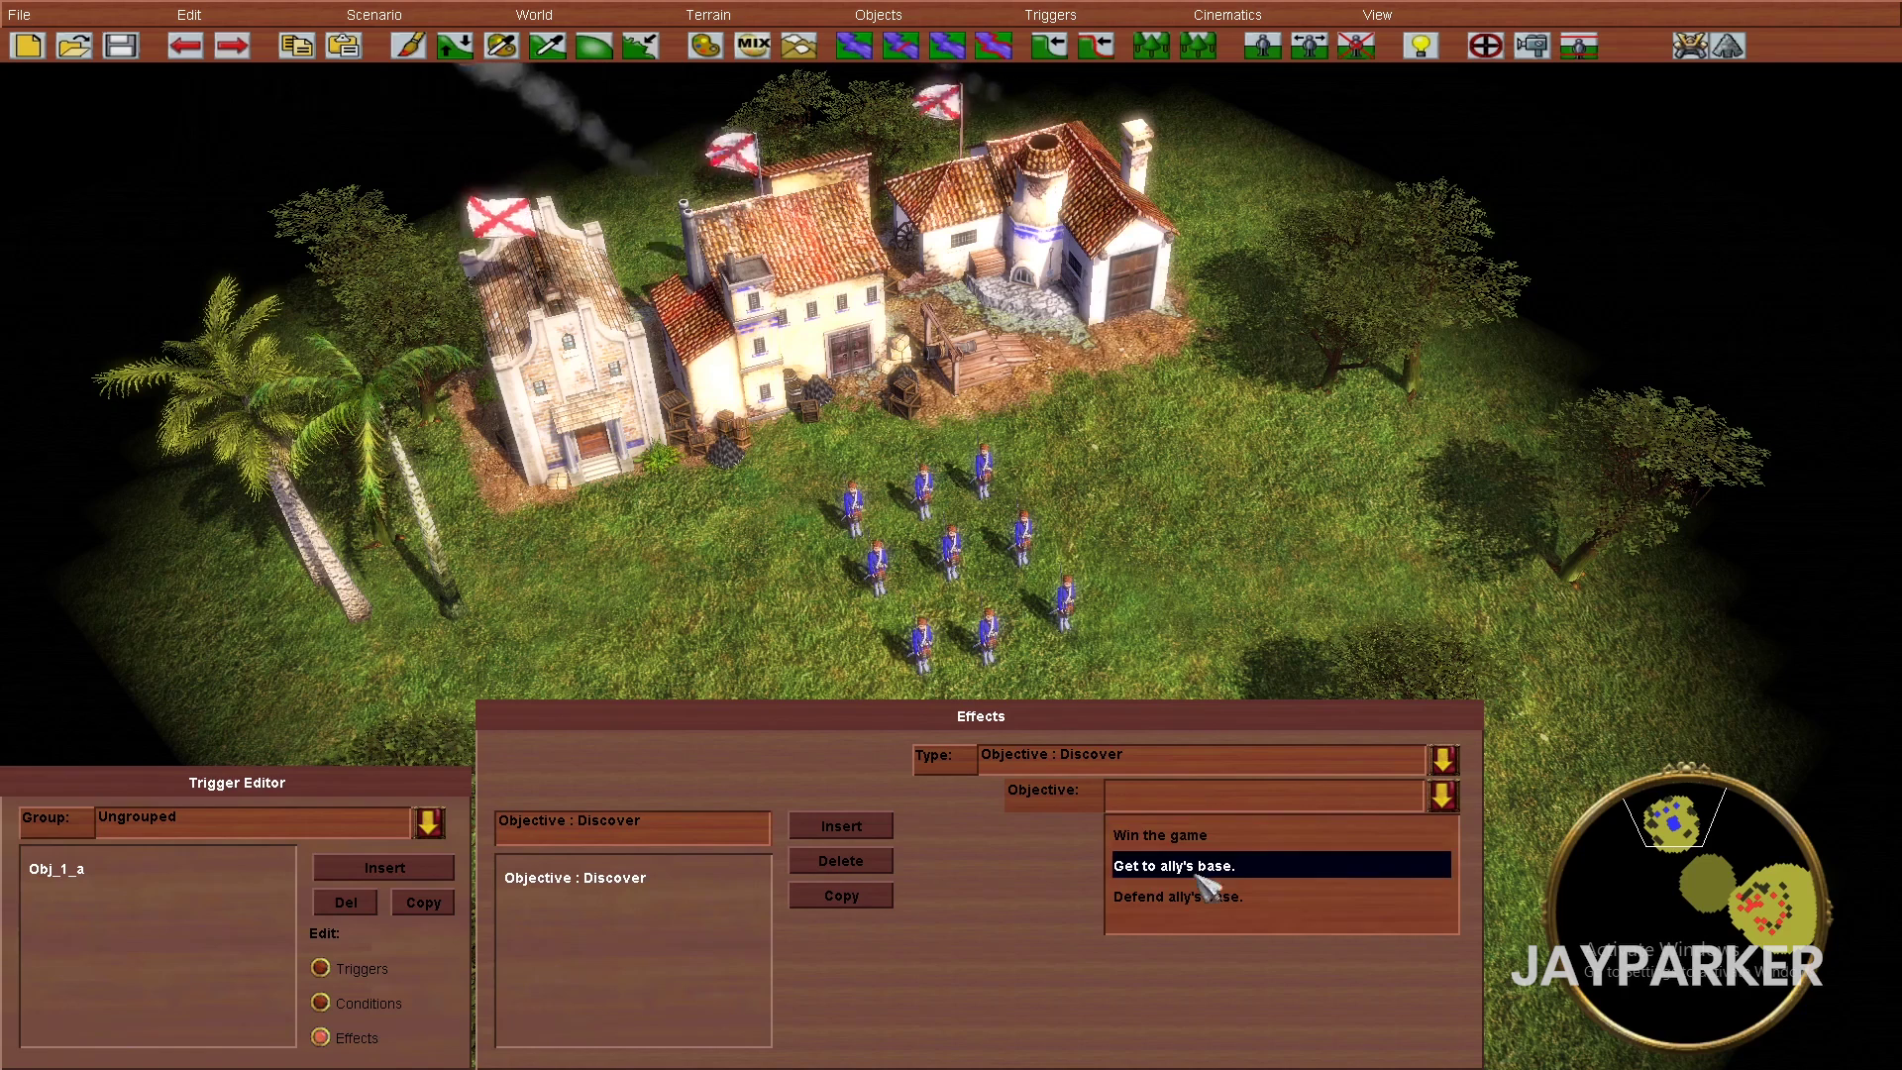
click(1228, 867)
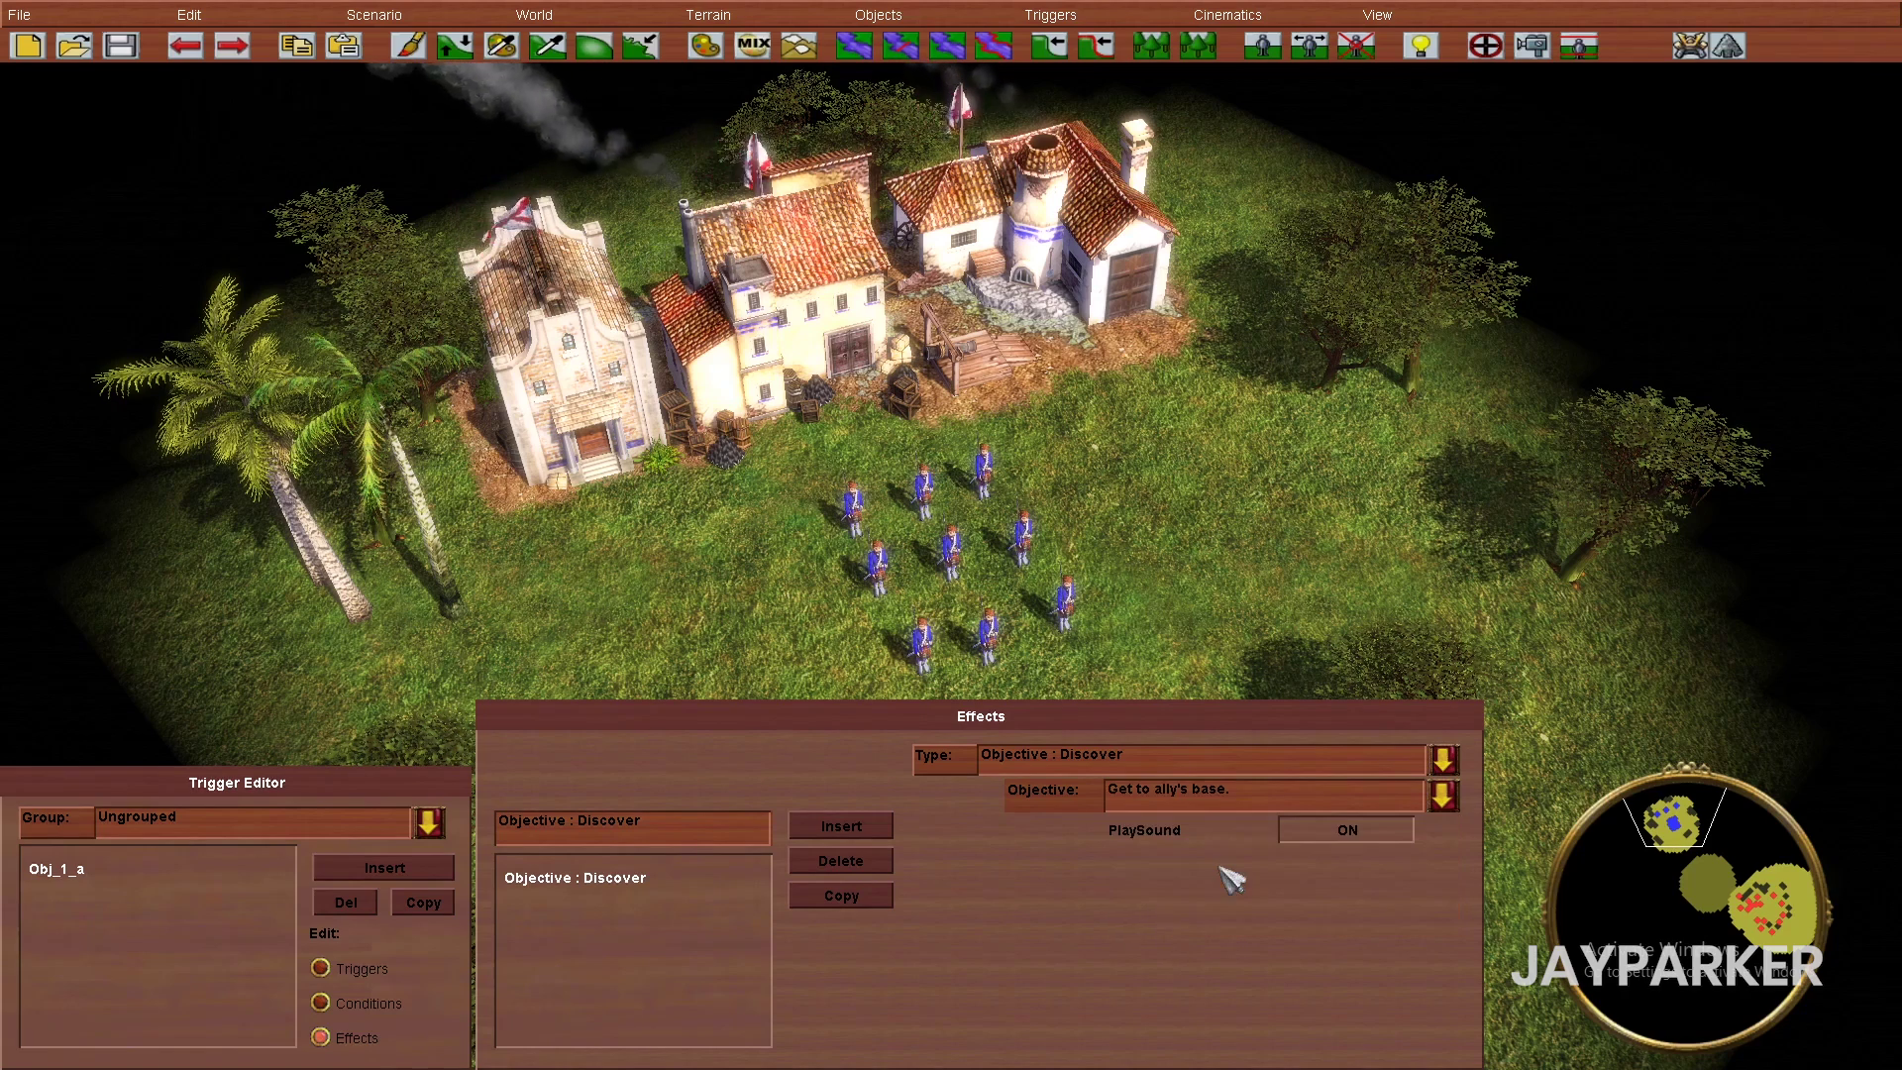
- Add a second effect to Obj_1_a, Objective : Hide, for "Defend ally's base."
click(841, 828)
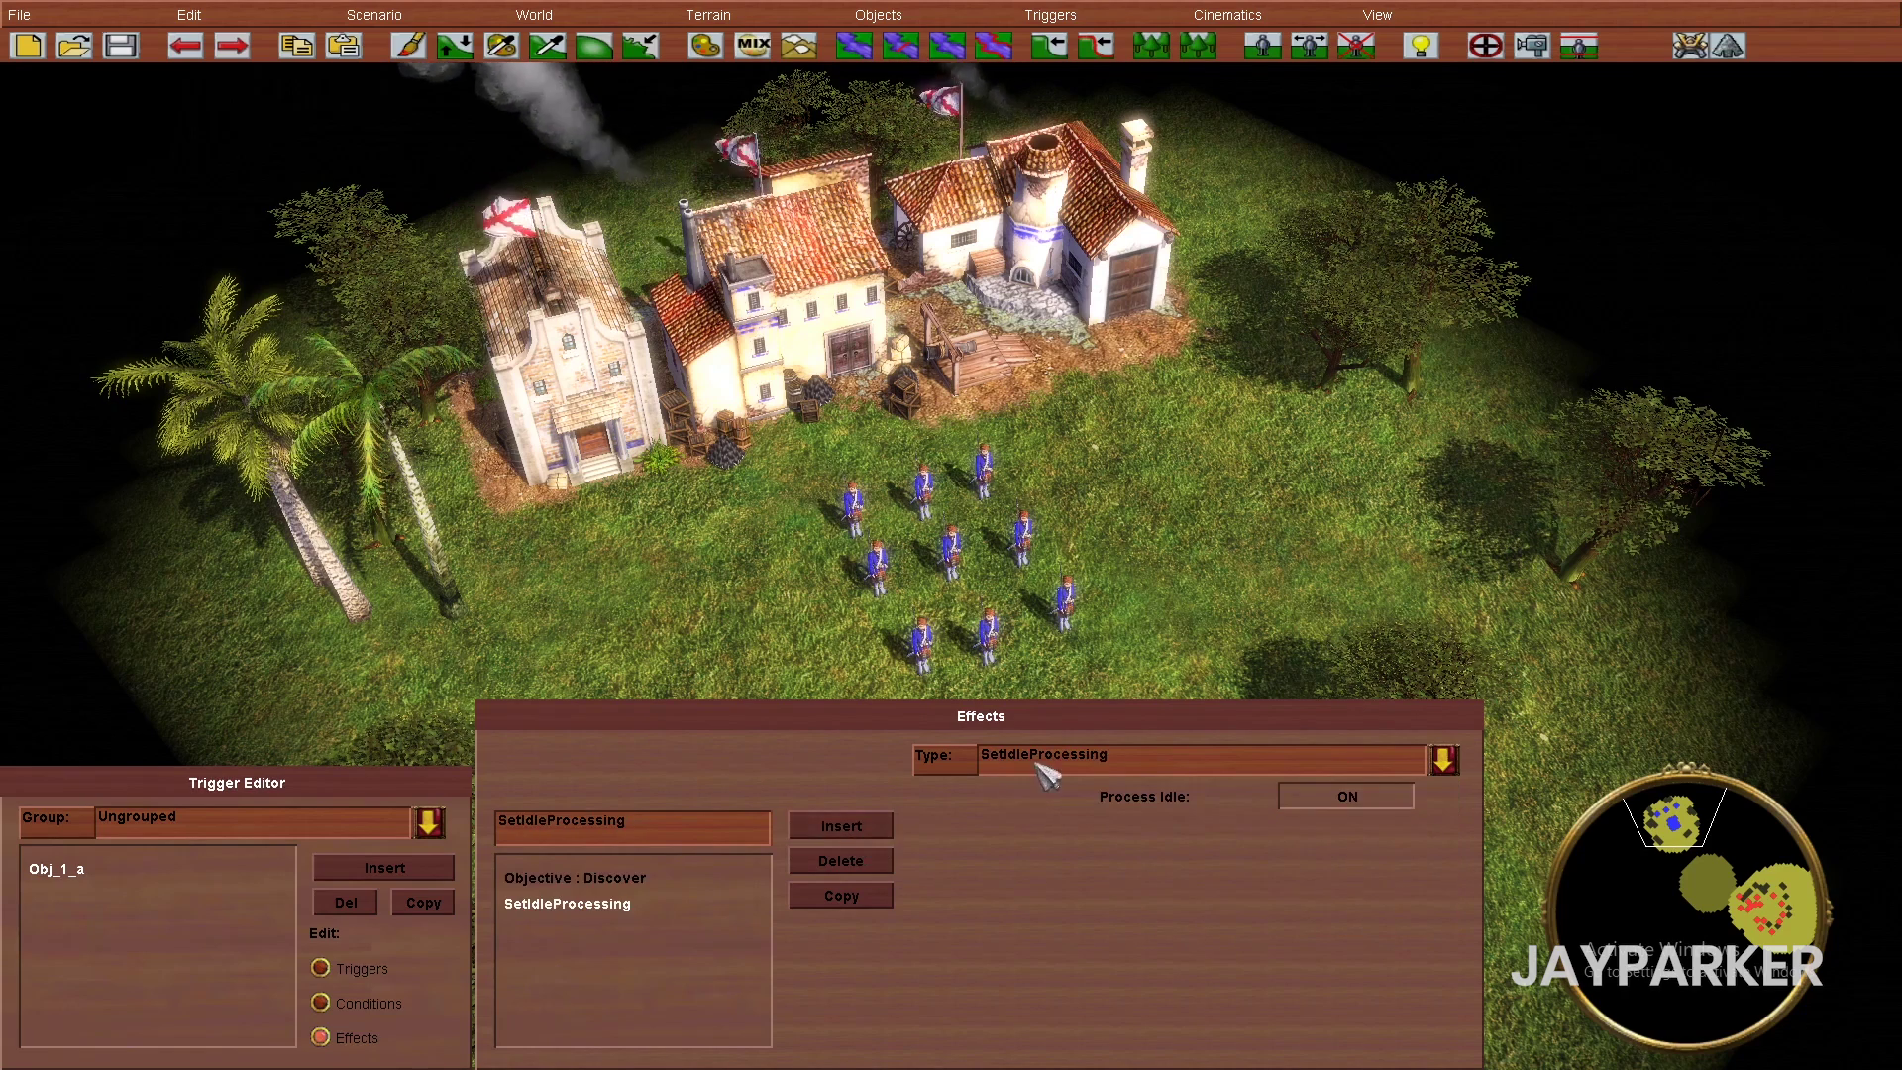
click(1040, 761)
click(1079, 521)
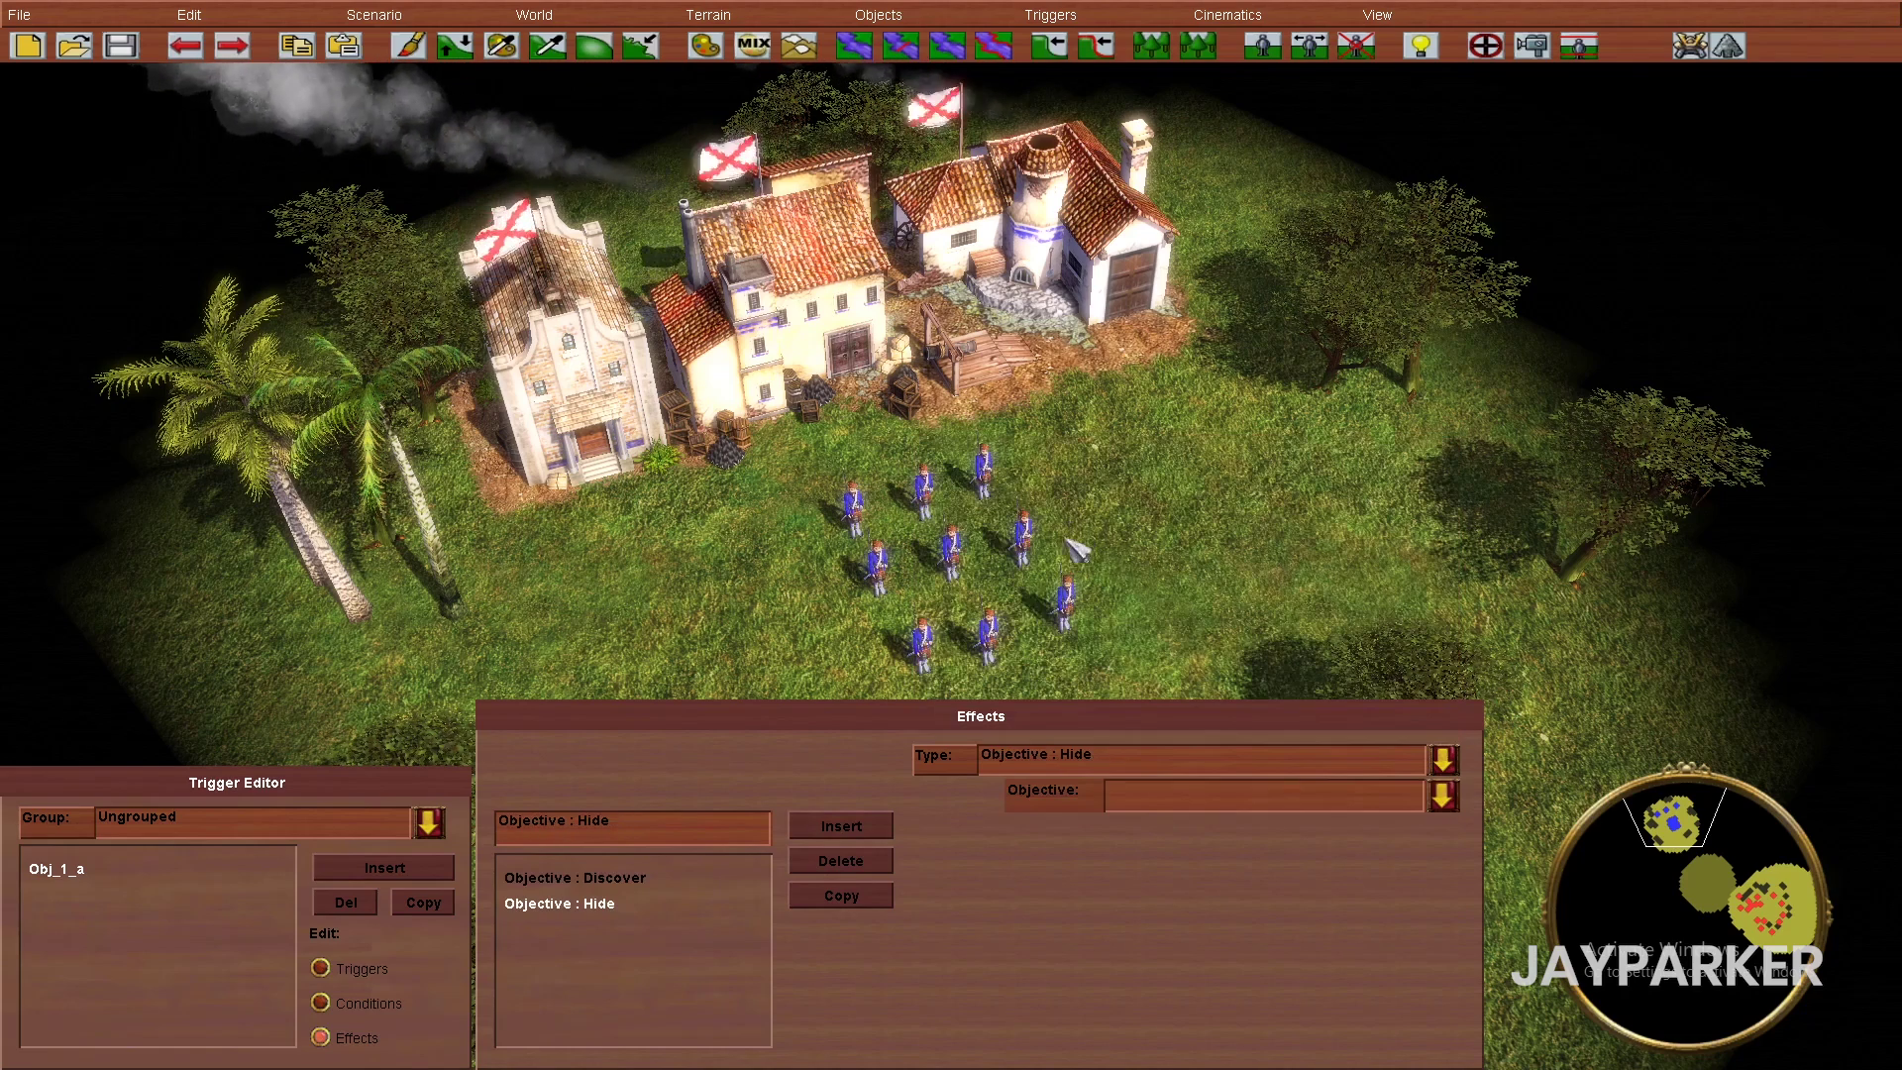
click(1139, 797)
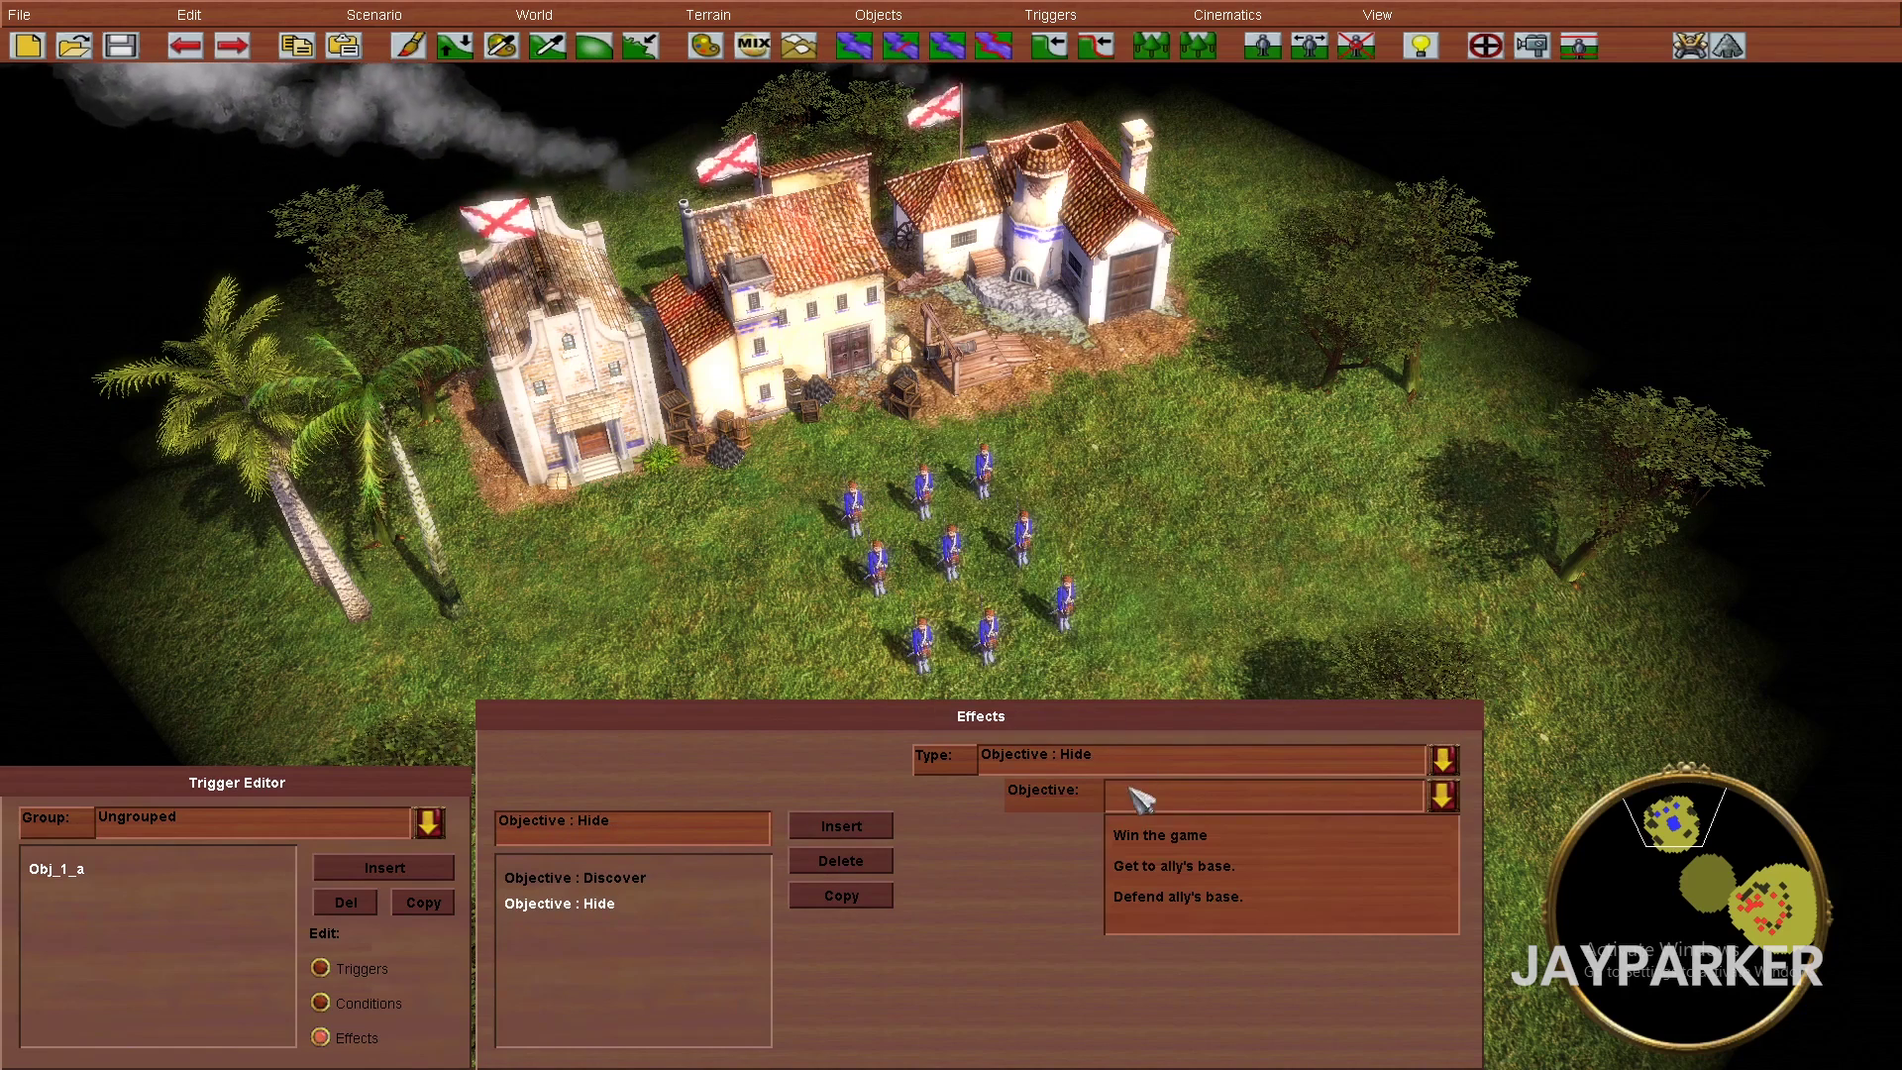
click(1228, 899)
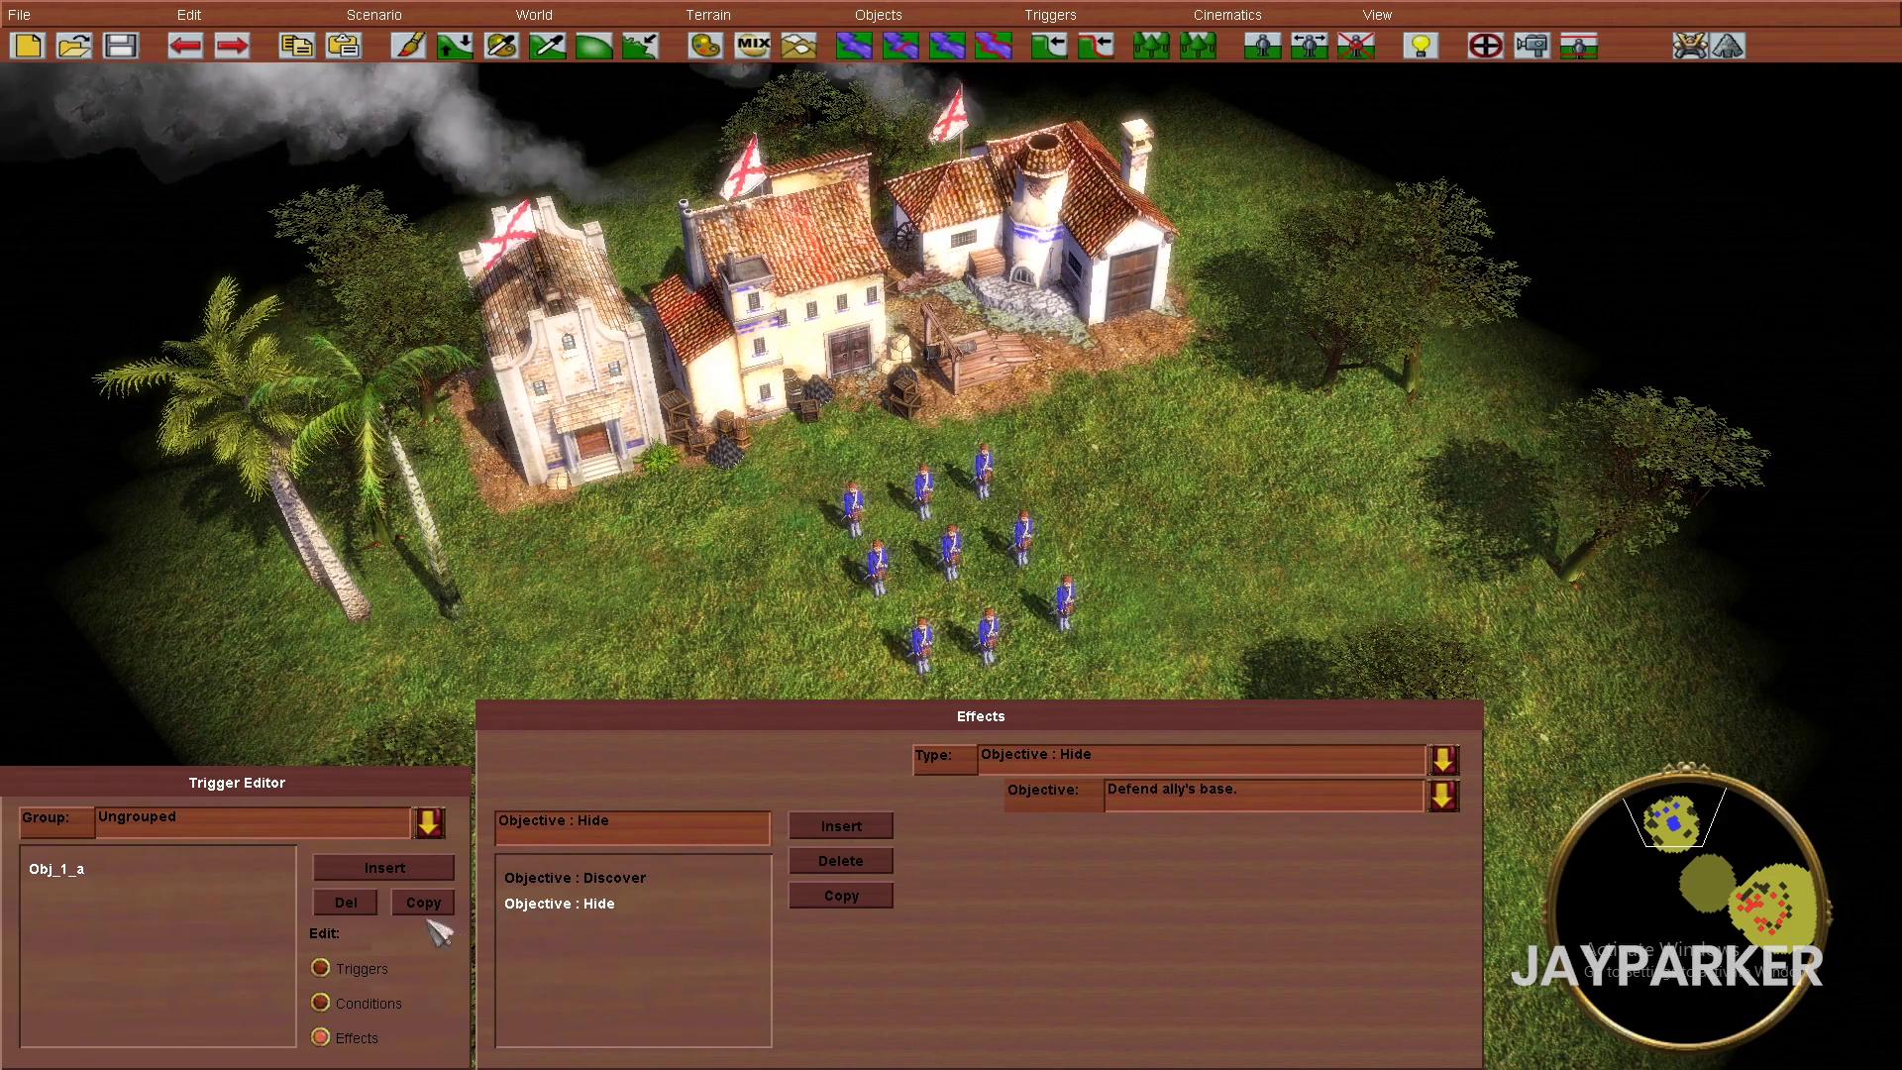
- Create a second trigger and name it Obj_1_b
click(404, 868)
click(367, 967)
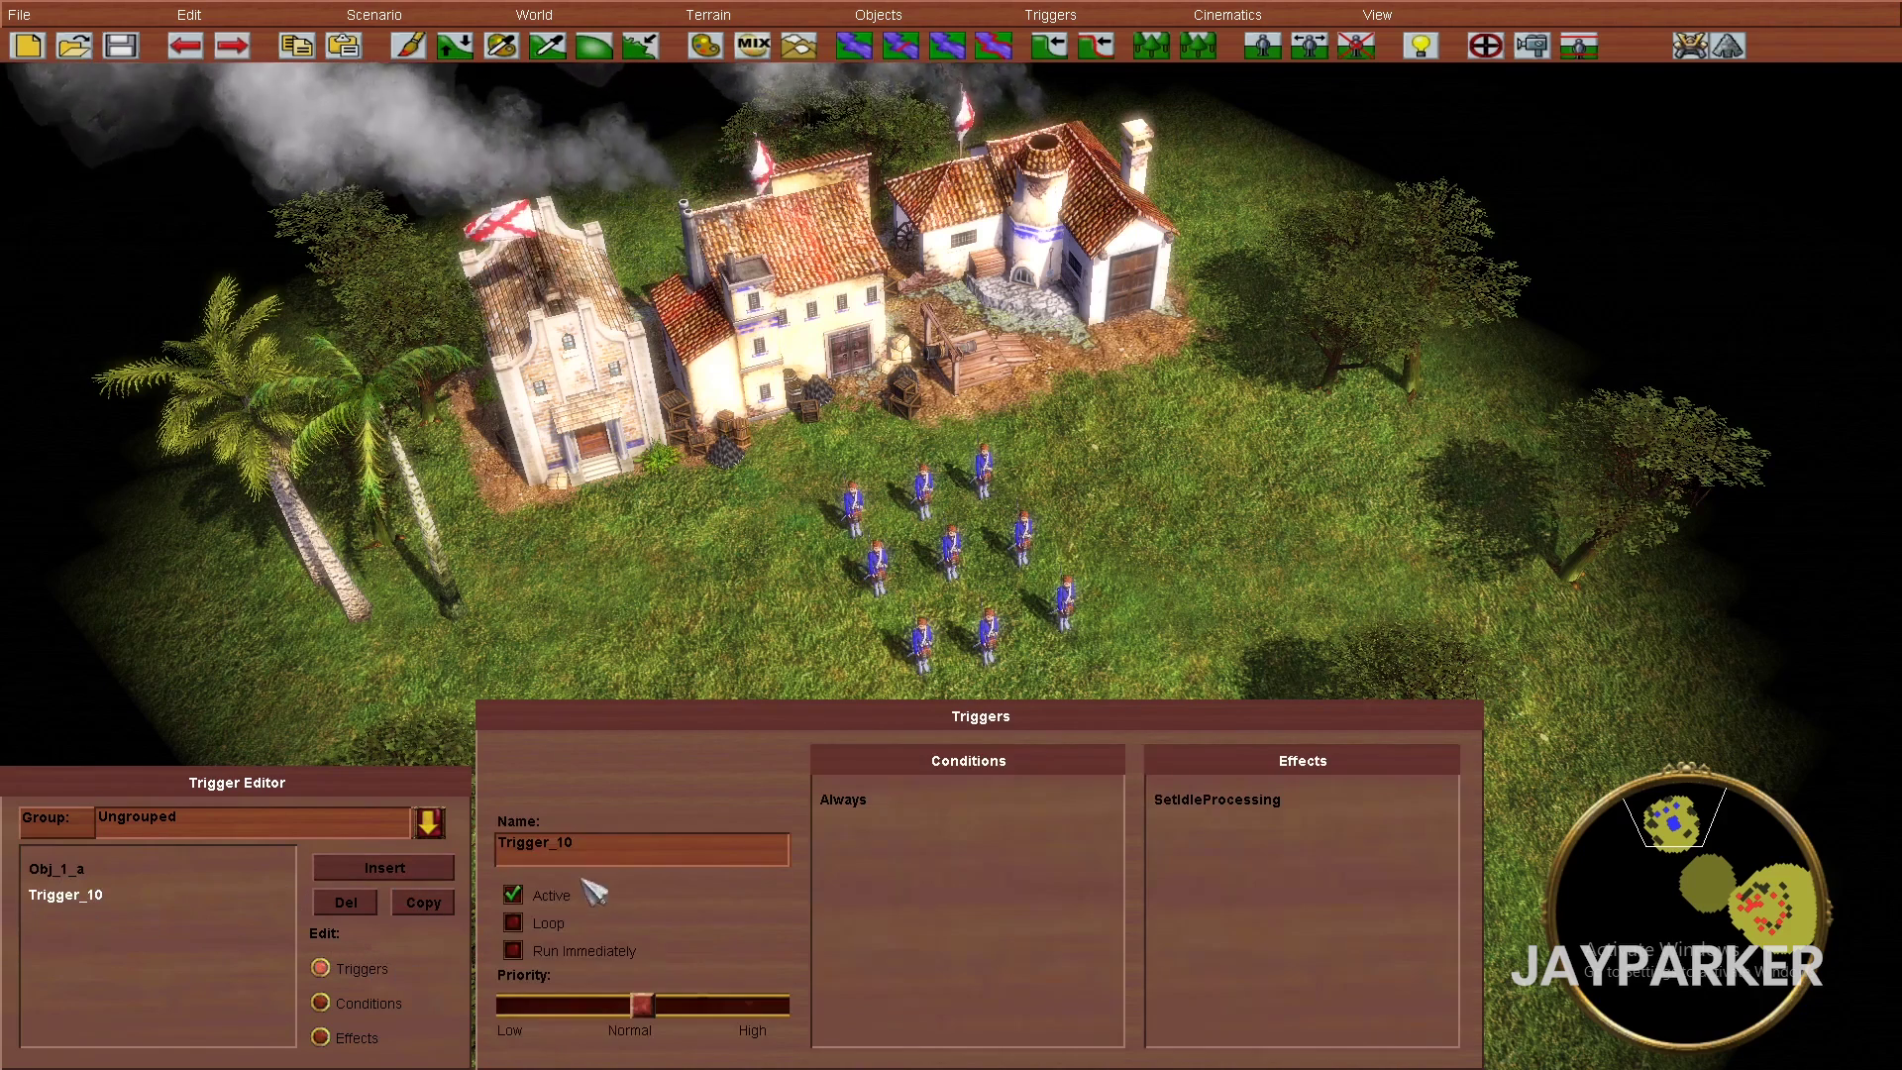
double_click(510, 841)
text(Obj_1_b)
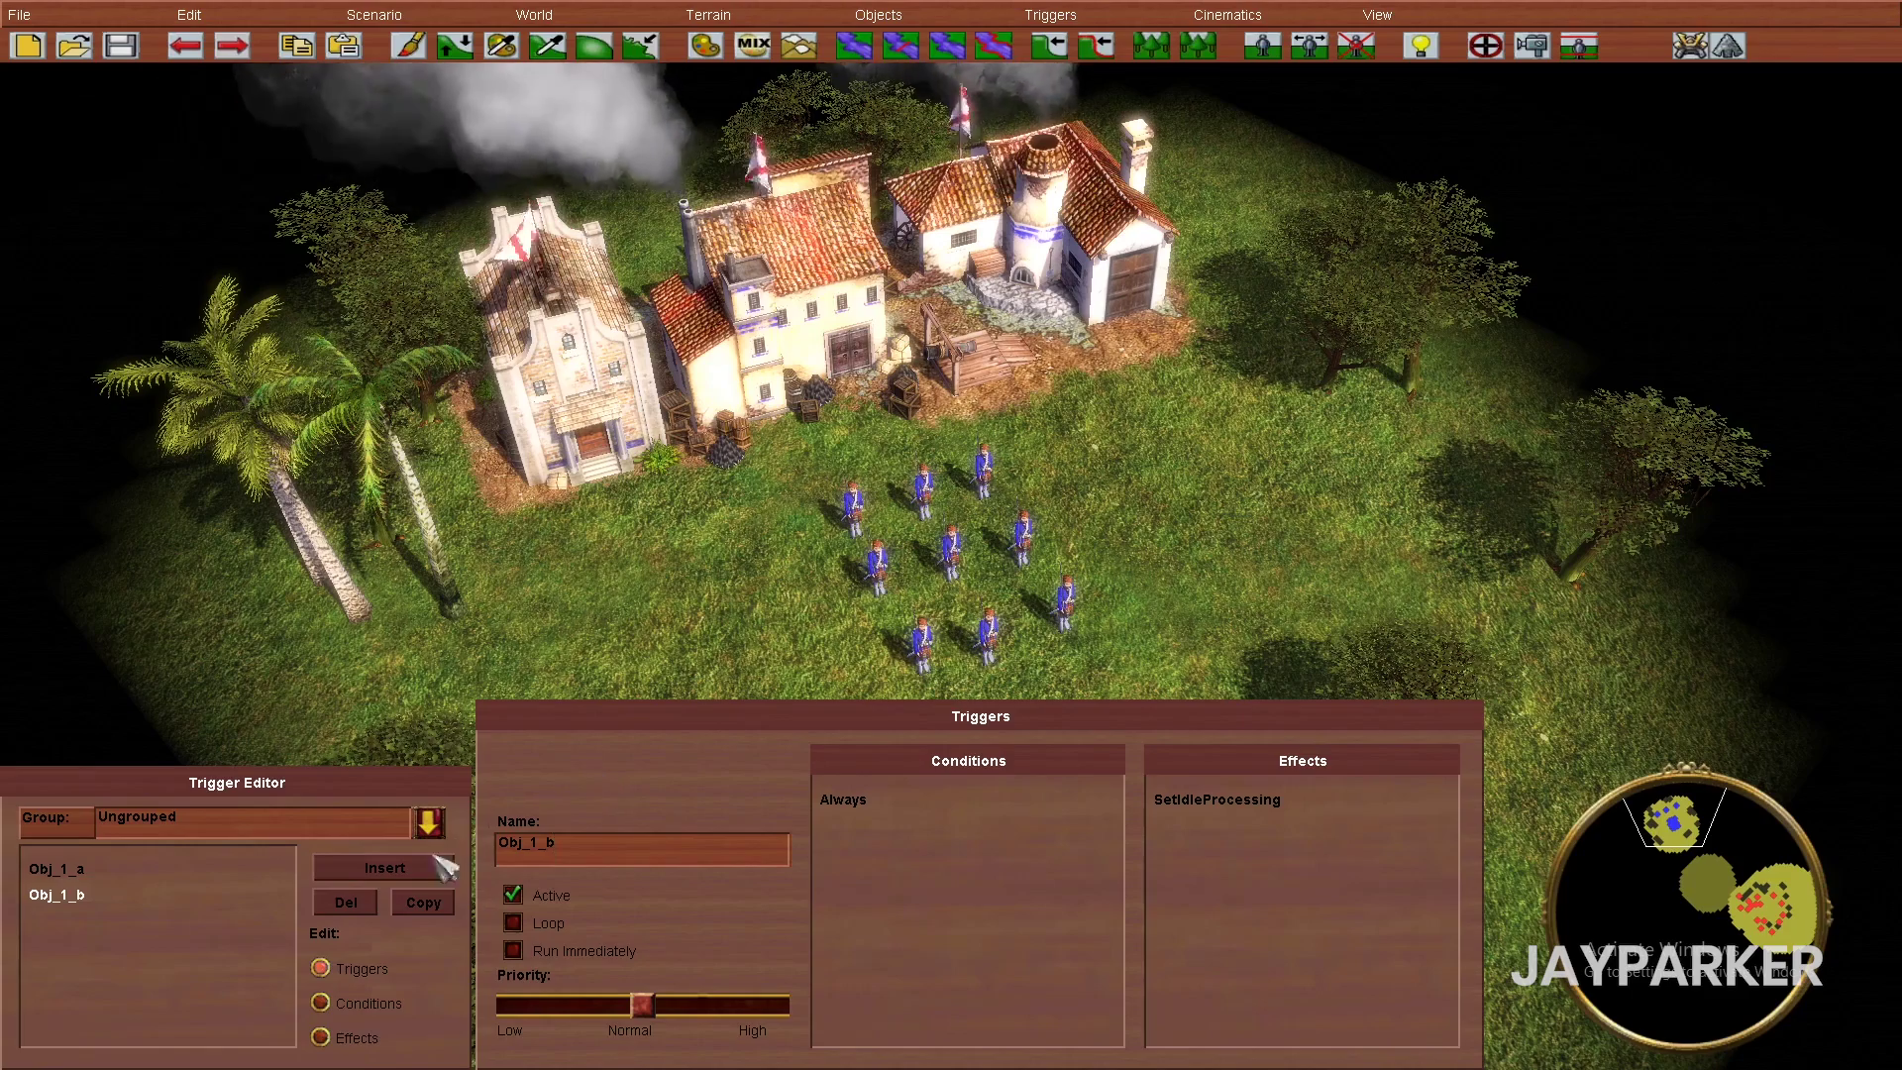
- Set the condition type of trigger Obj_1_b to Distance to Point
click(387, 1008)
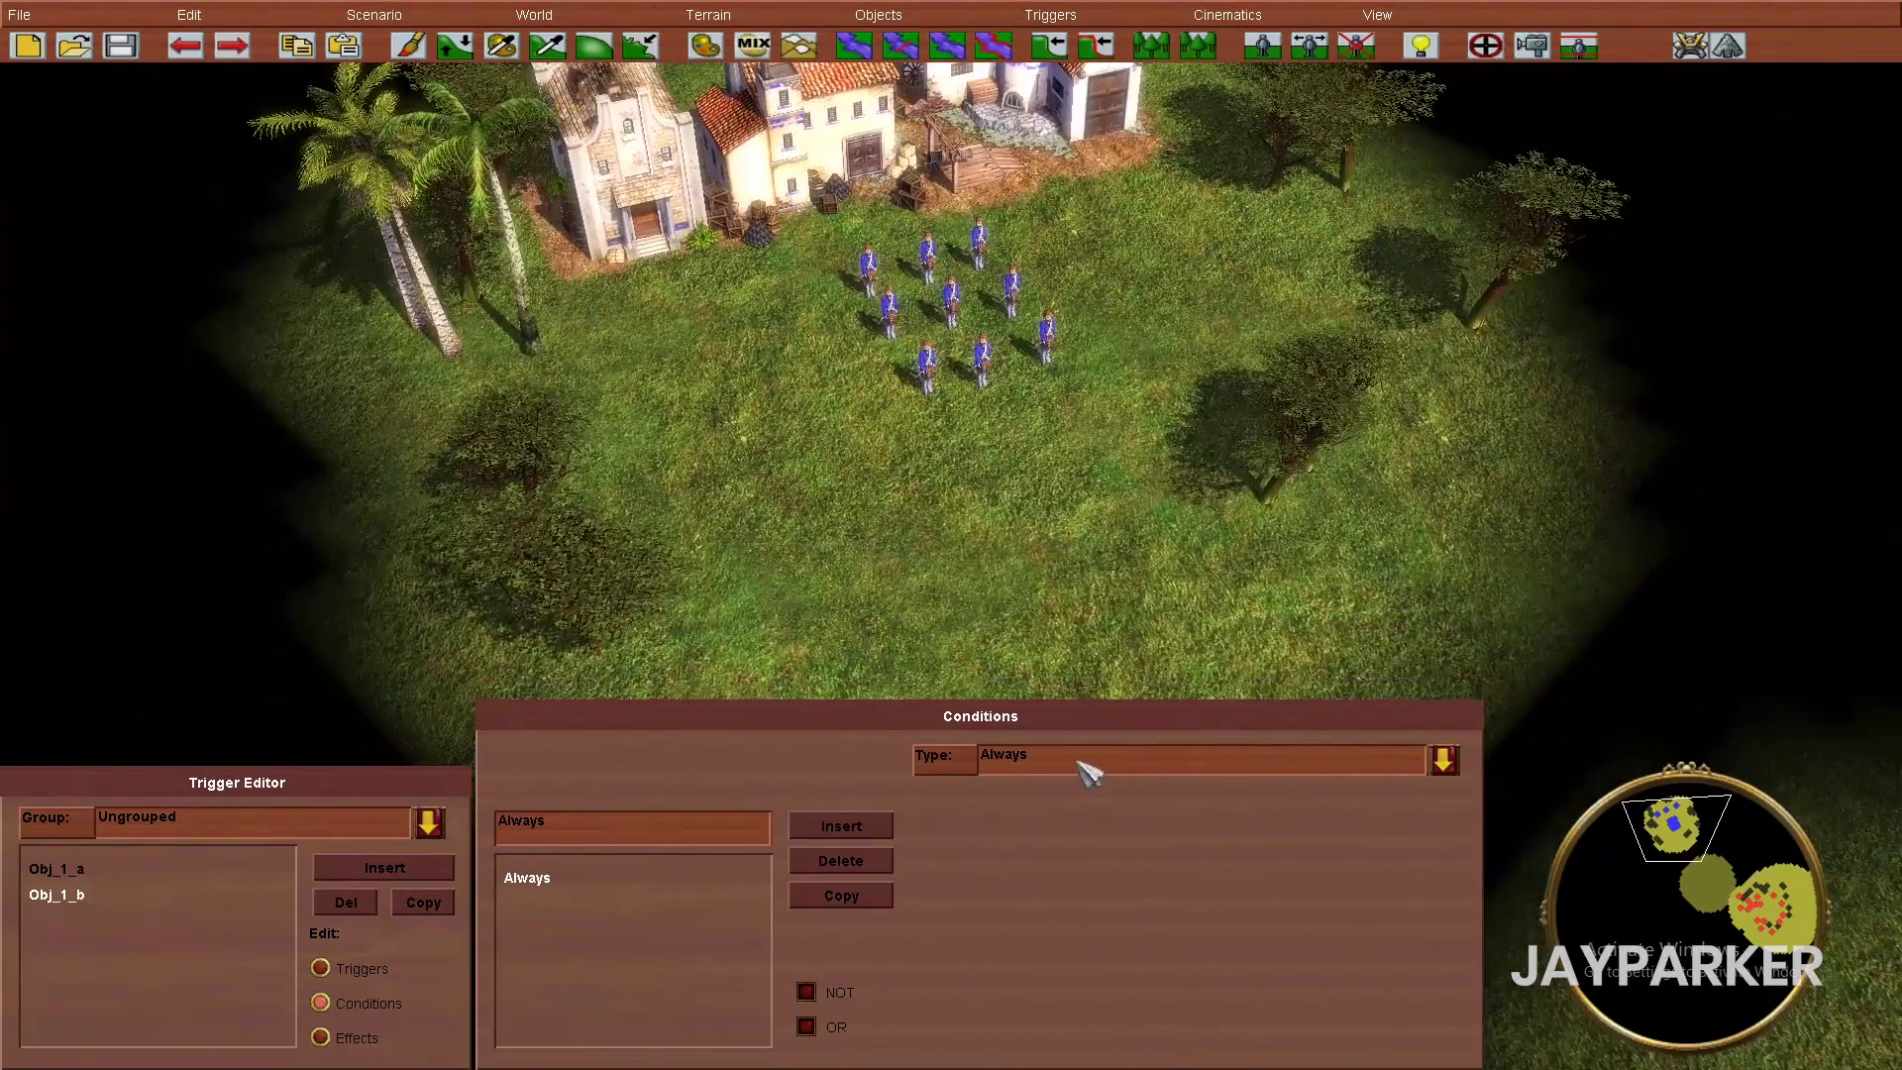
click(1079, 762)
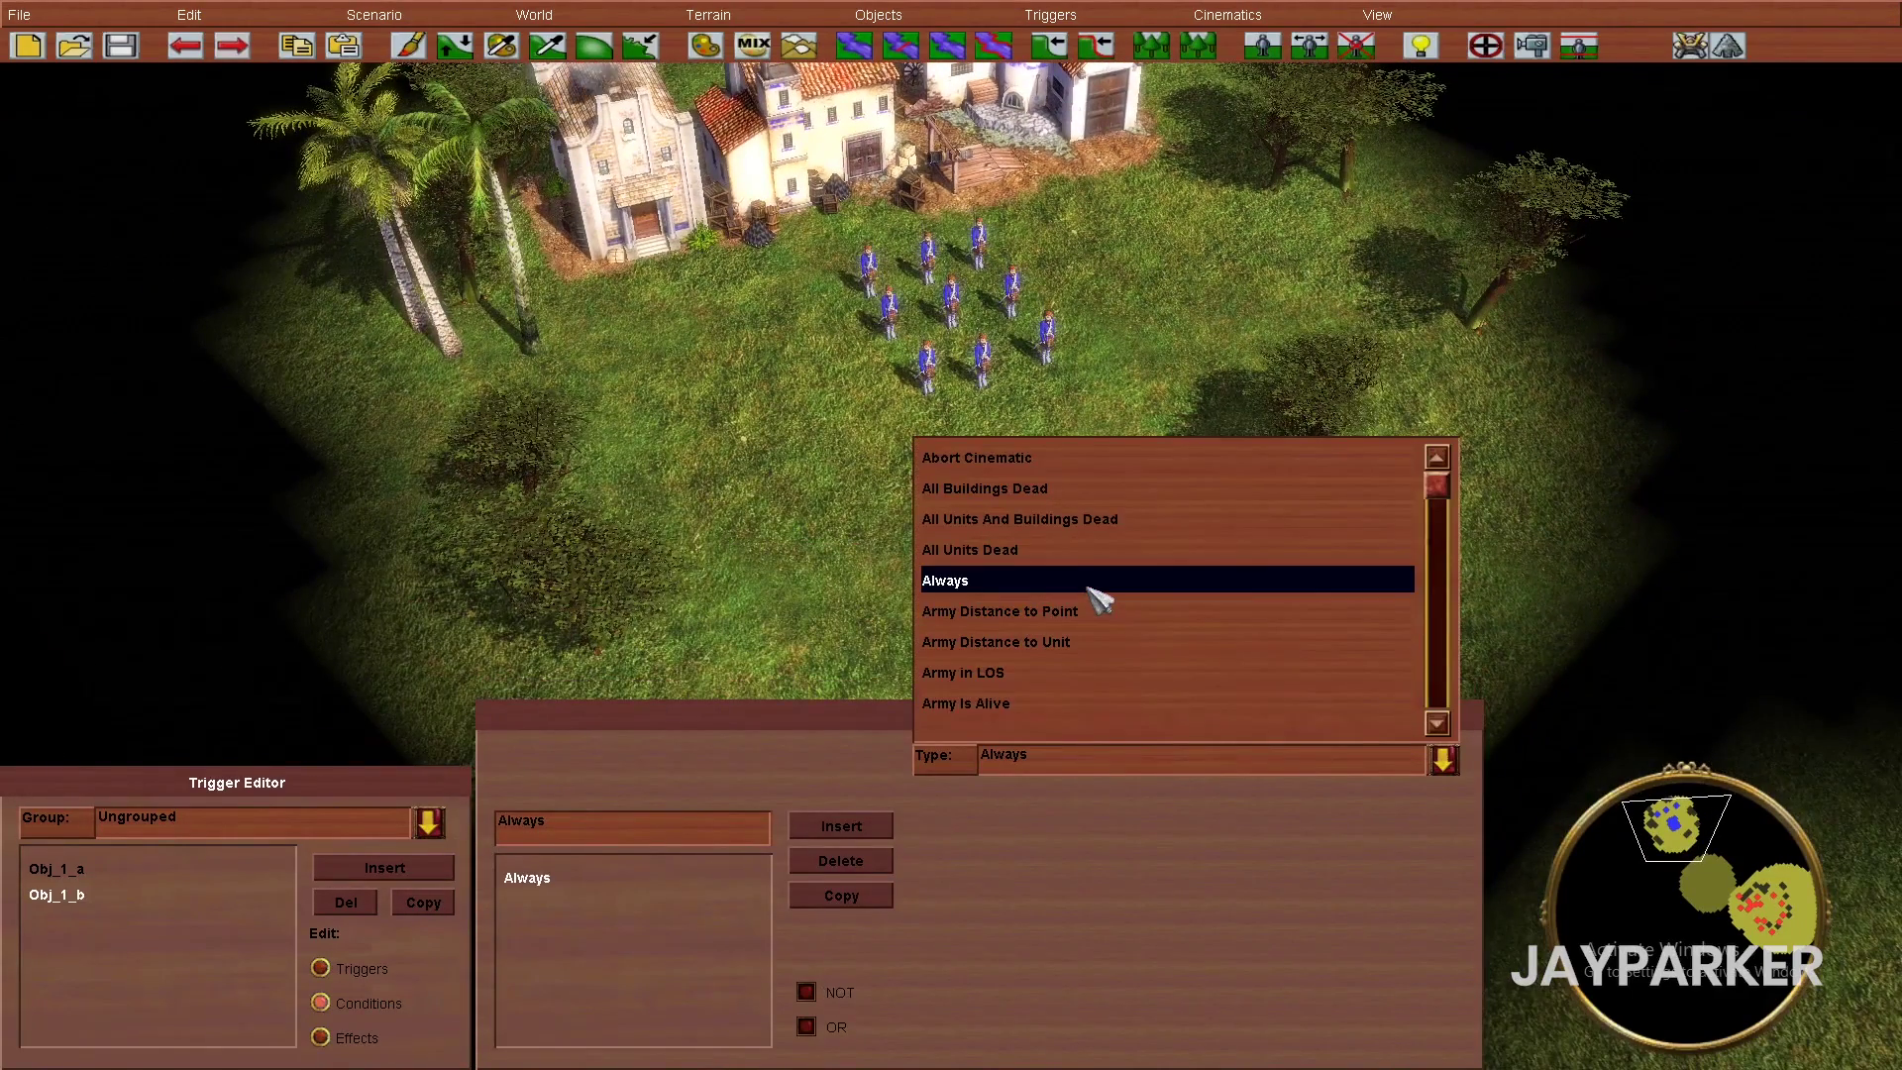
scroll(1099, 598, down, 10)
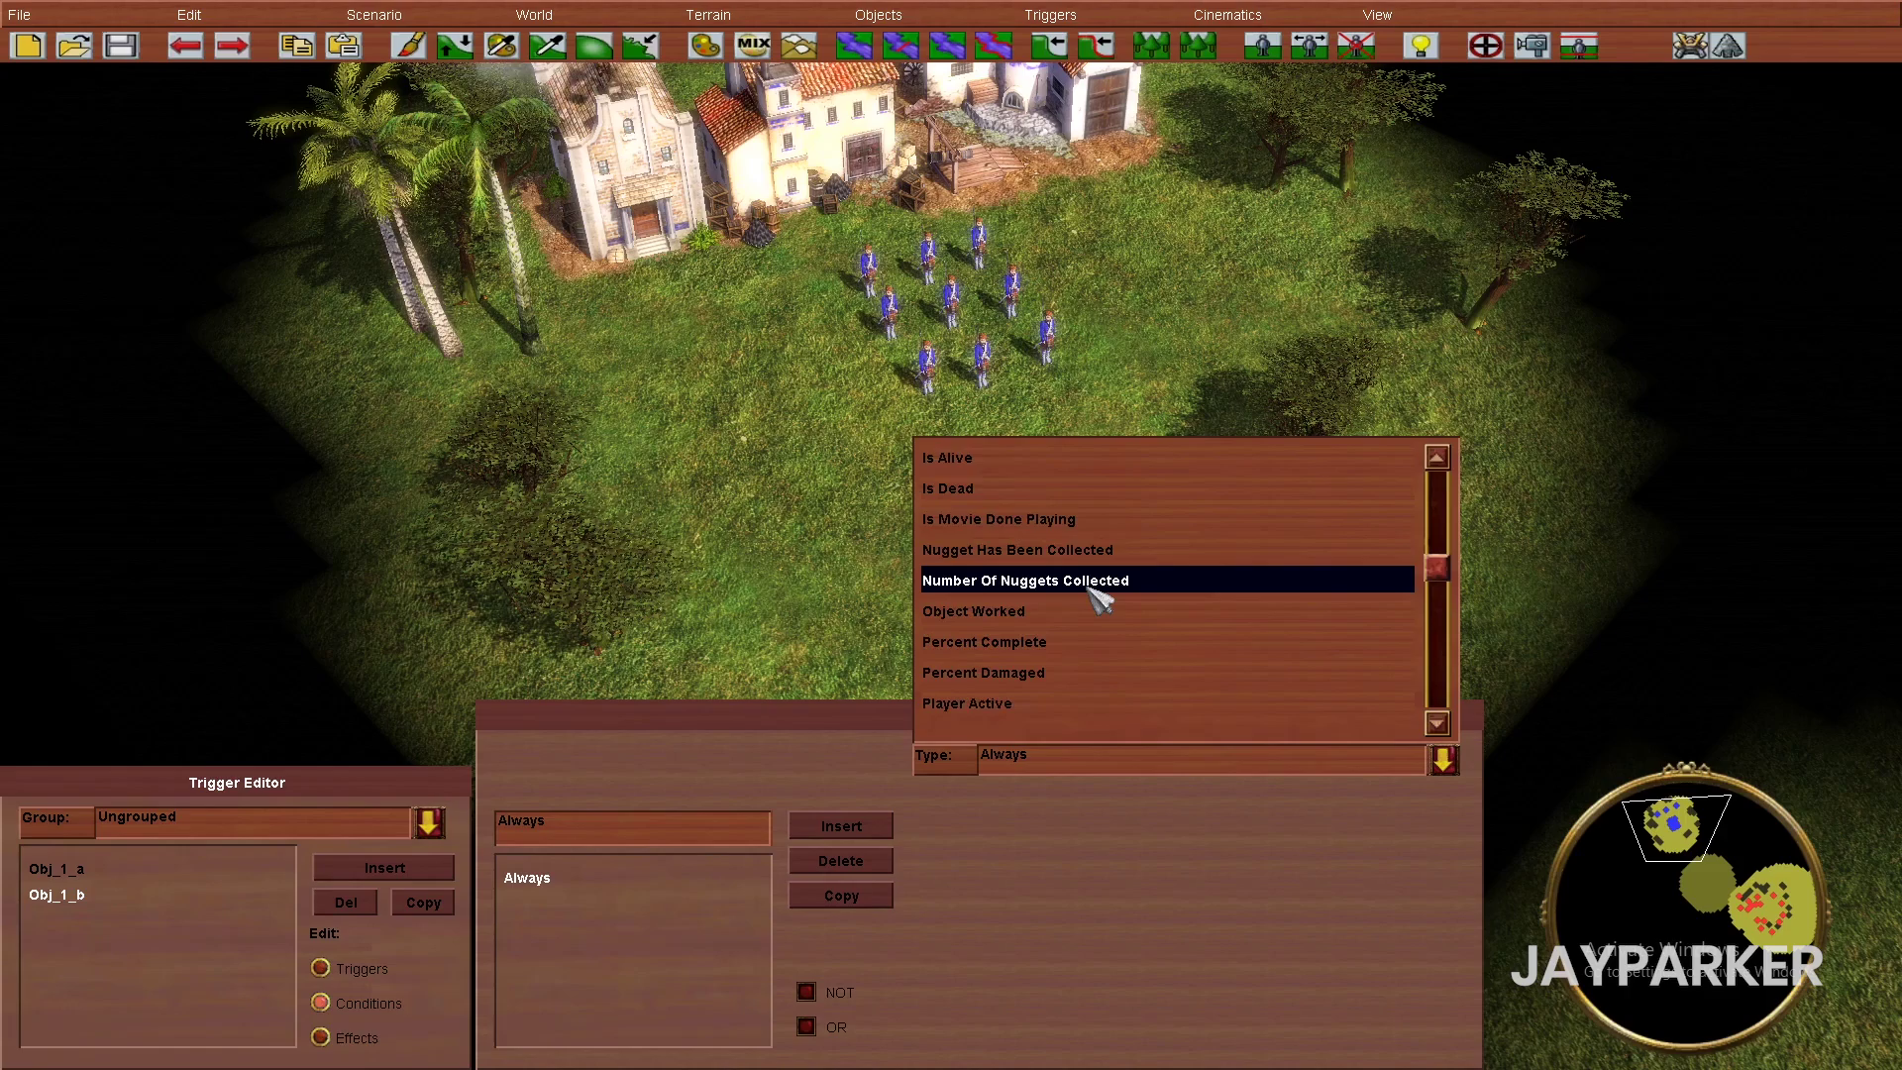
scroll(1114, 522, up, 3)
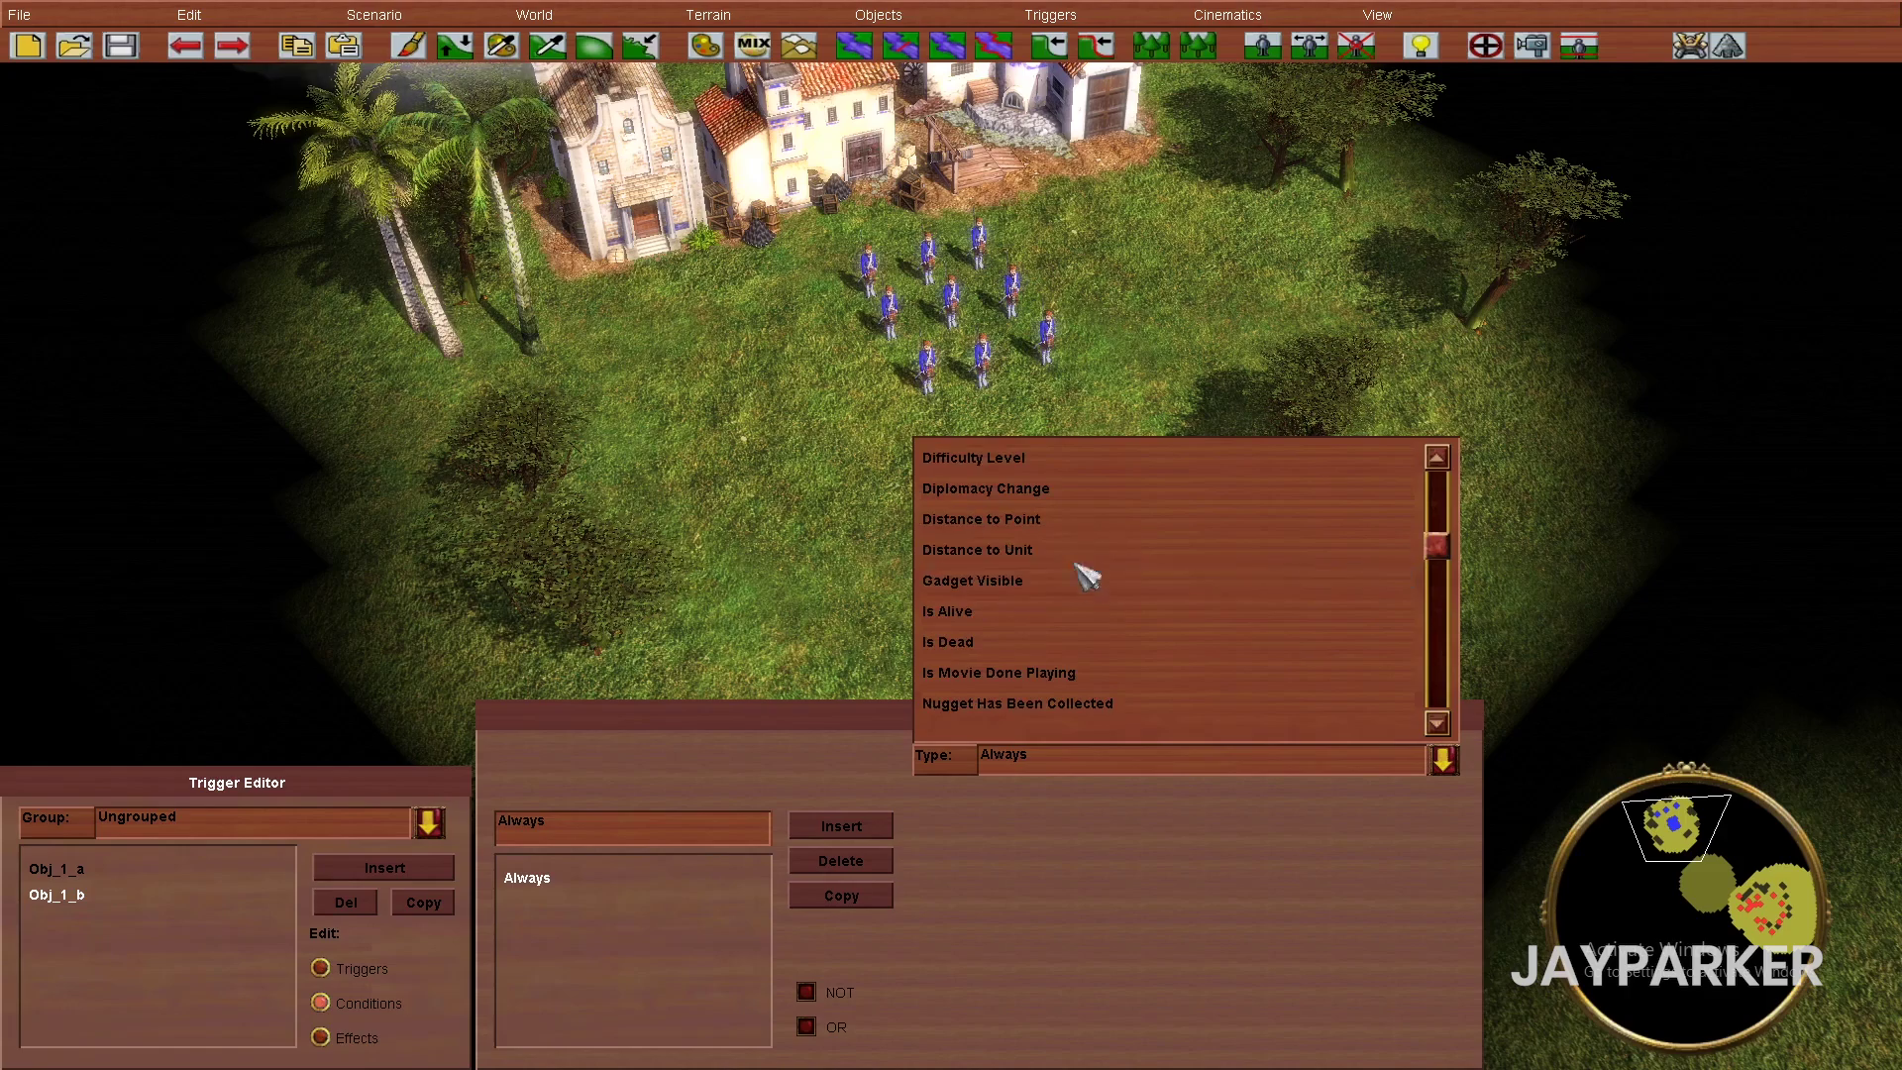
click(1087, 528)
- Assign the nine blue soldiers as the condition's source units and set its area on the open ground inside the ally's base
scroll(902, 438, up, 5)
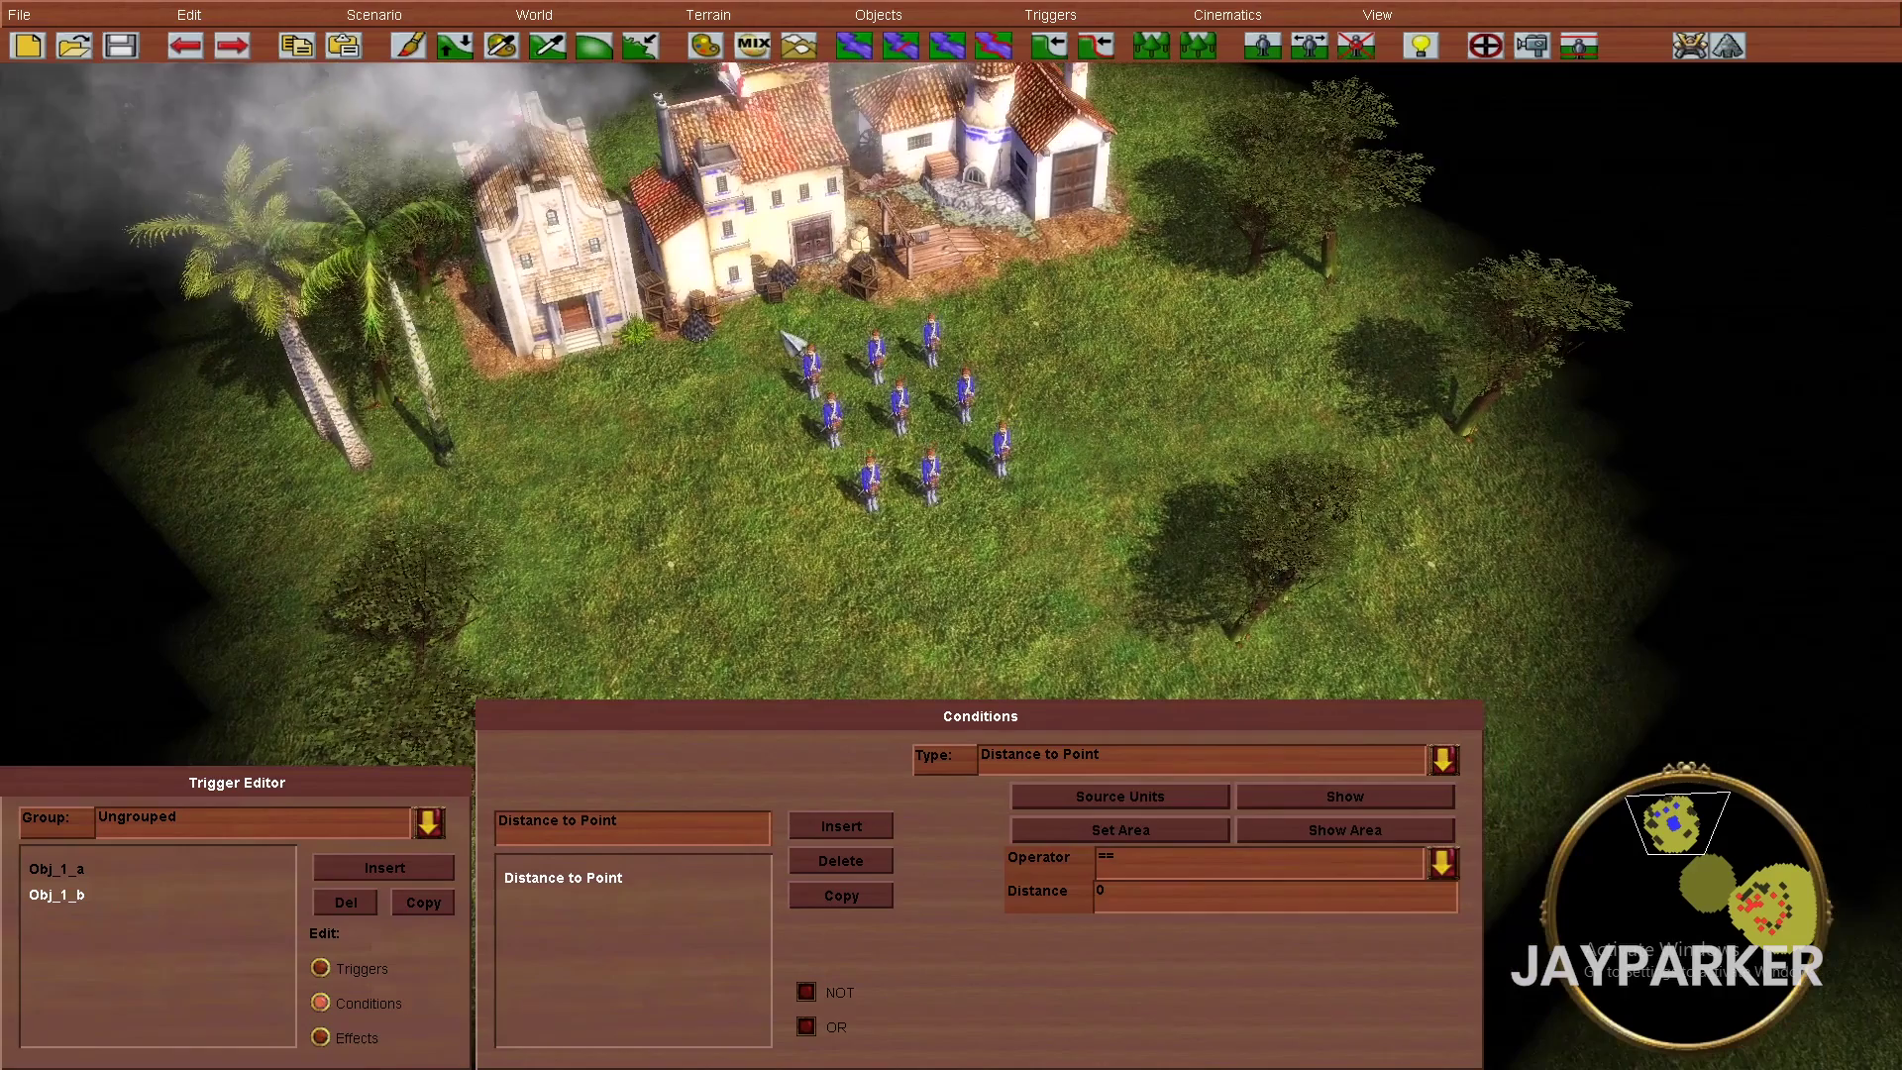
drag(776, 333, 1068, 547)
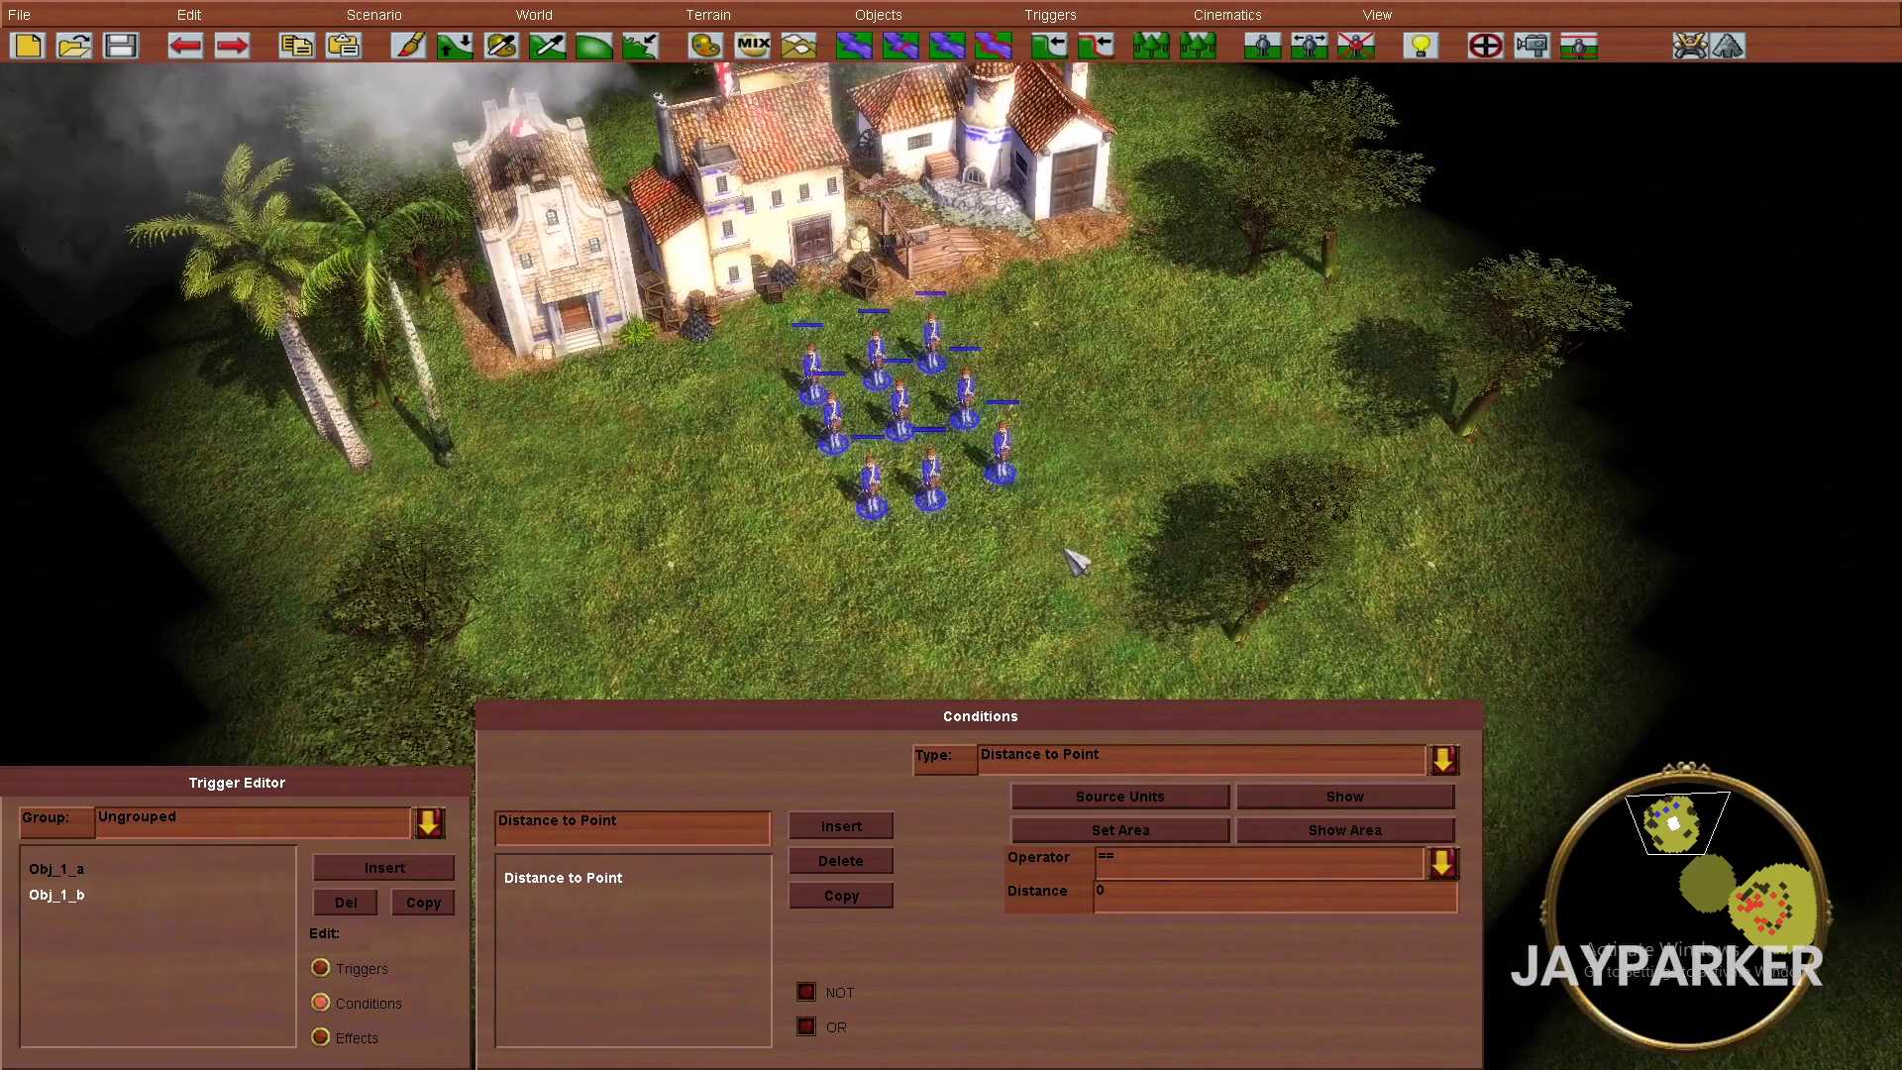
click(1156, 802)
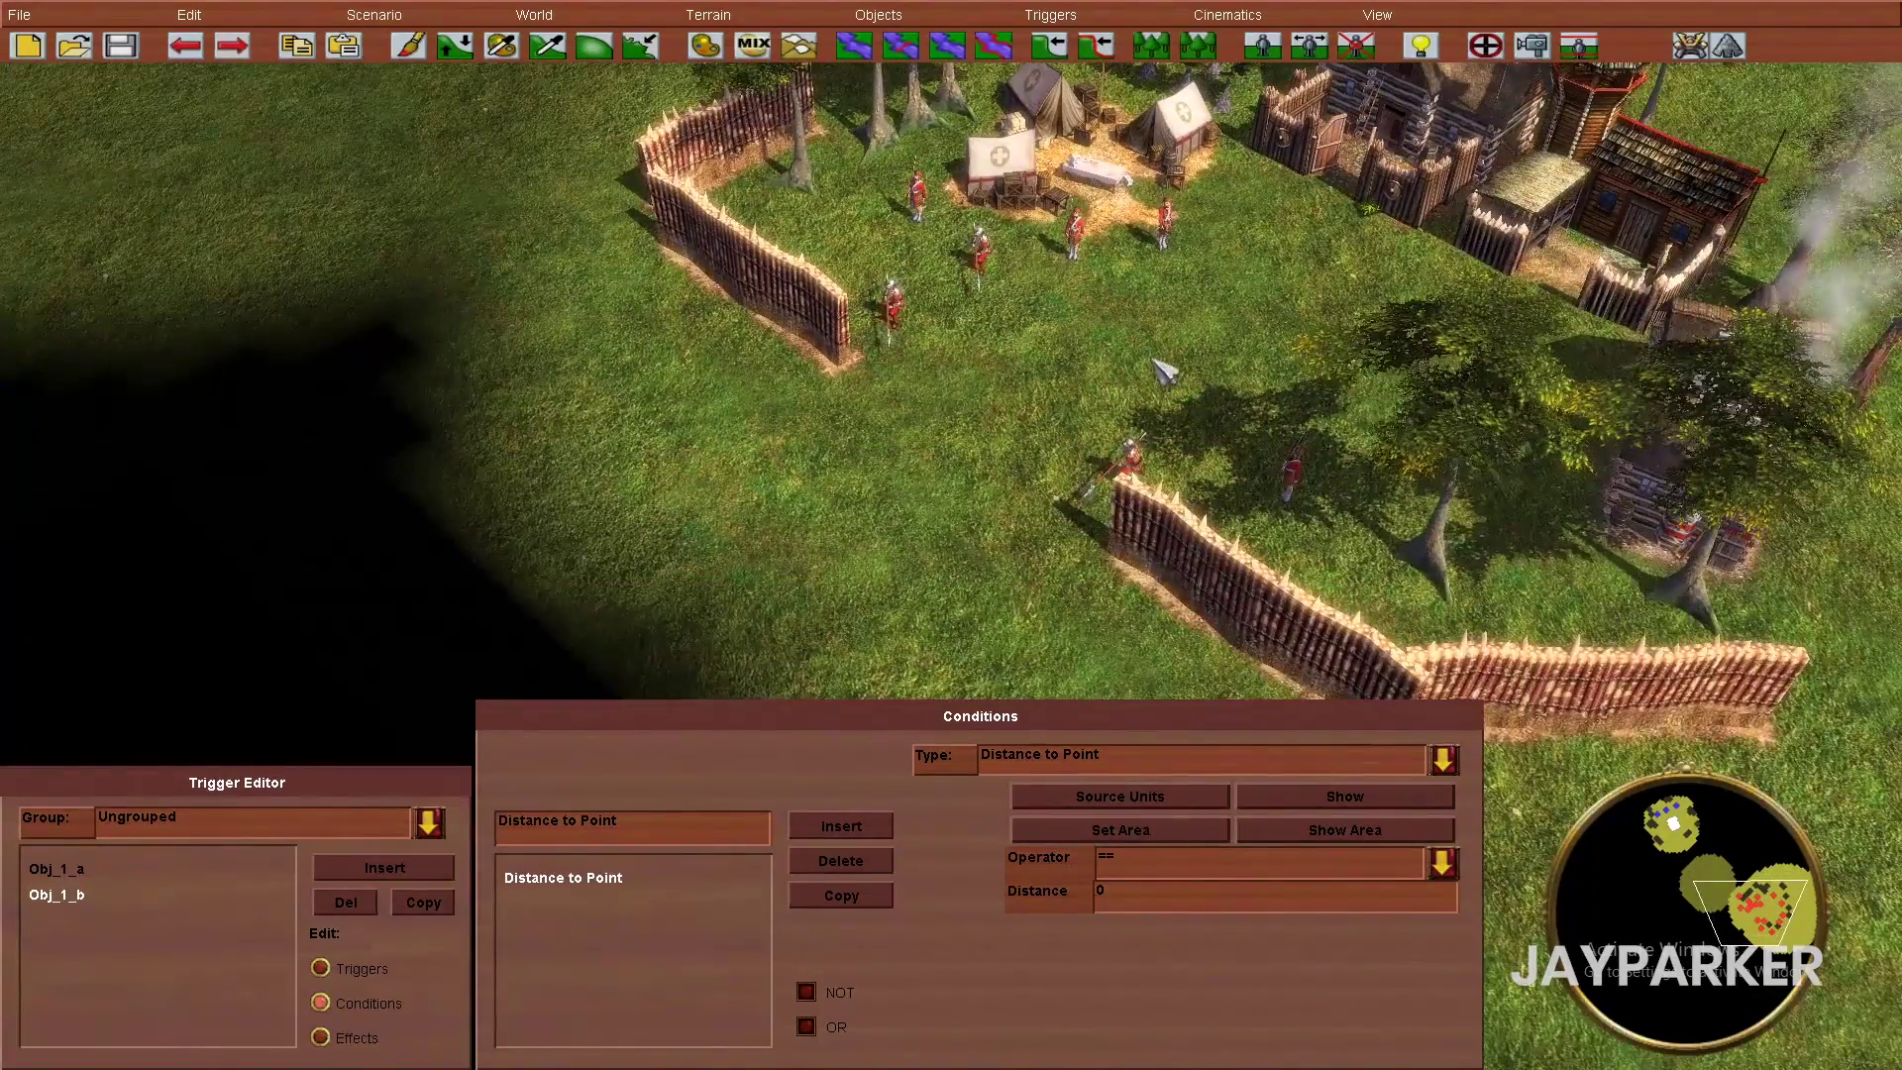
scroll(1129, 416, up, 2)
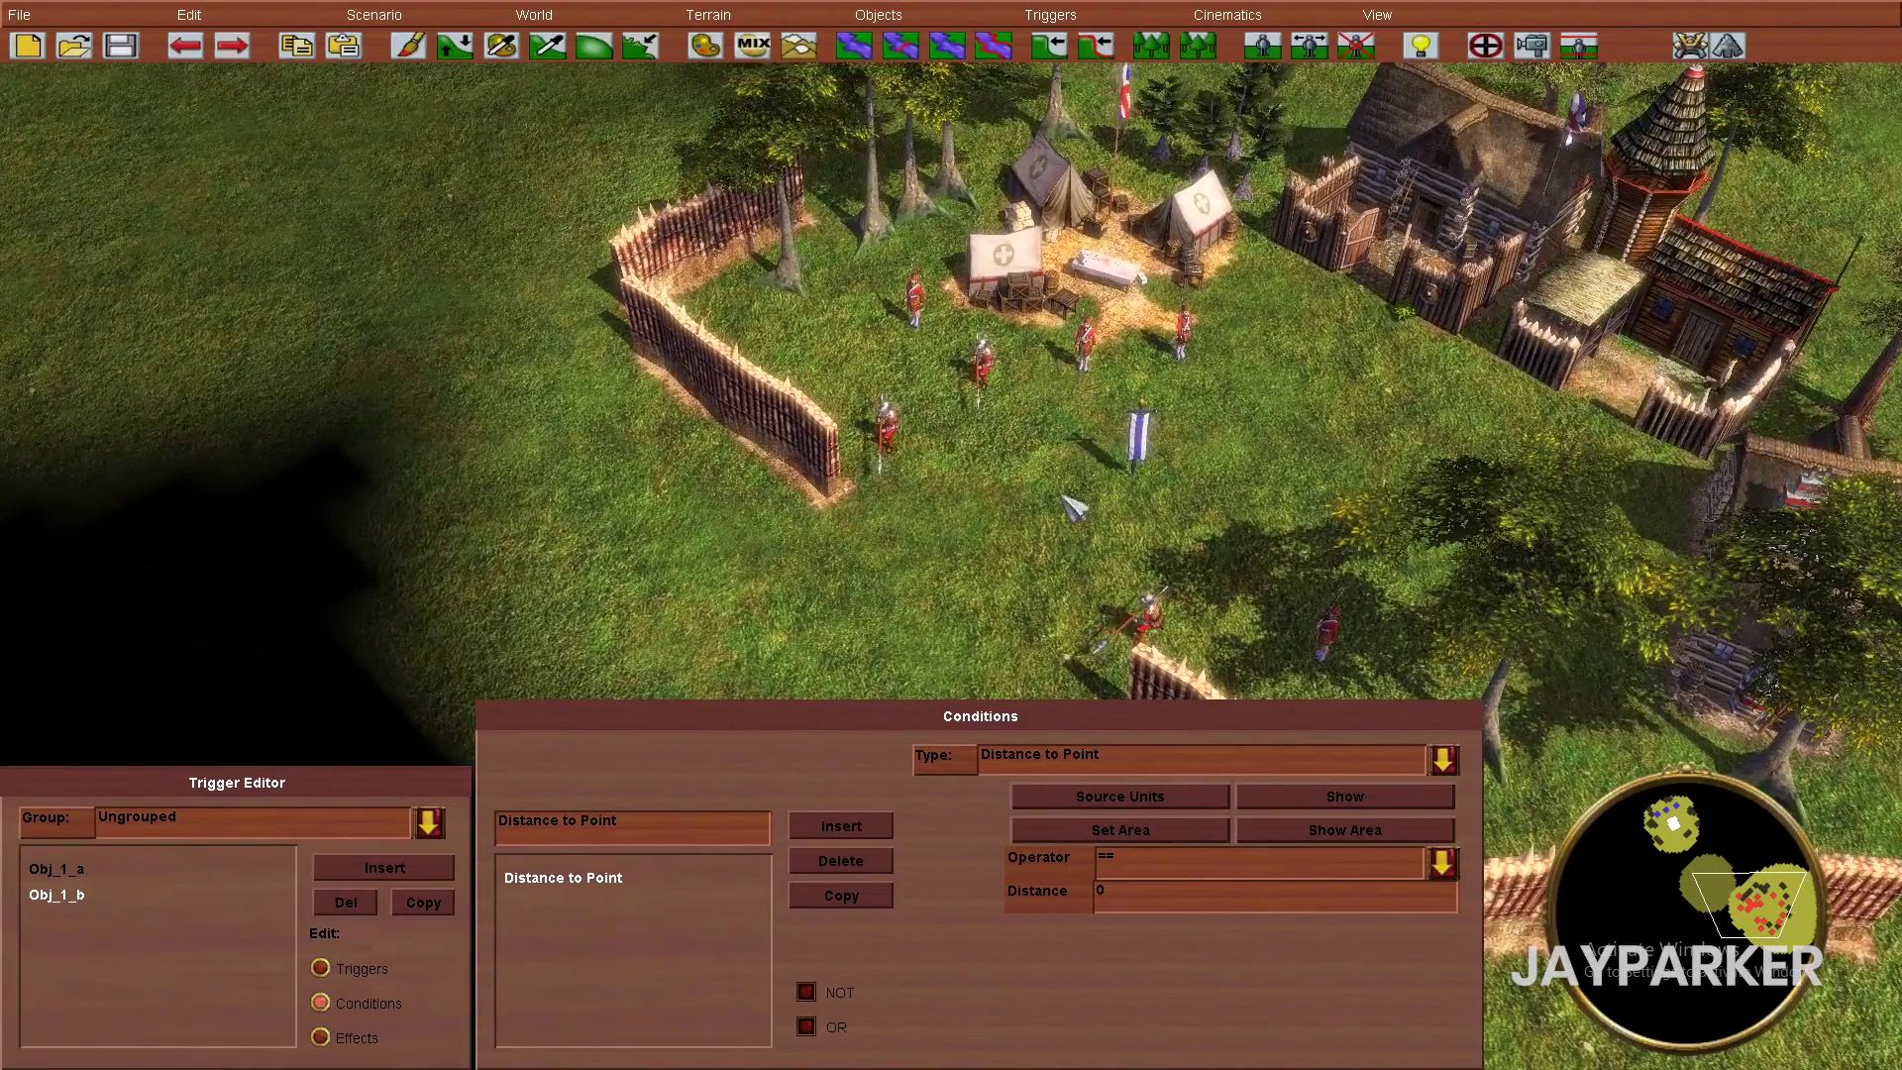
- Set the Distance to Point condition's operator to <= and its distance to 10, and check its area and source units
click(1236, 862)
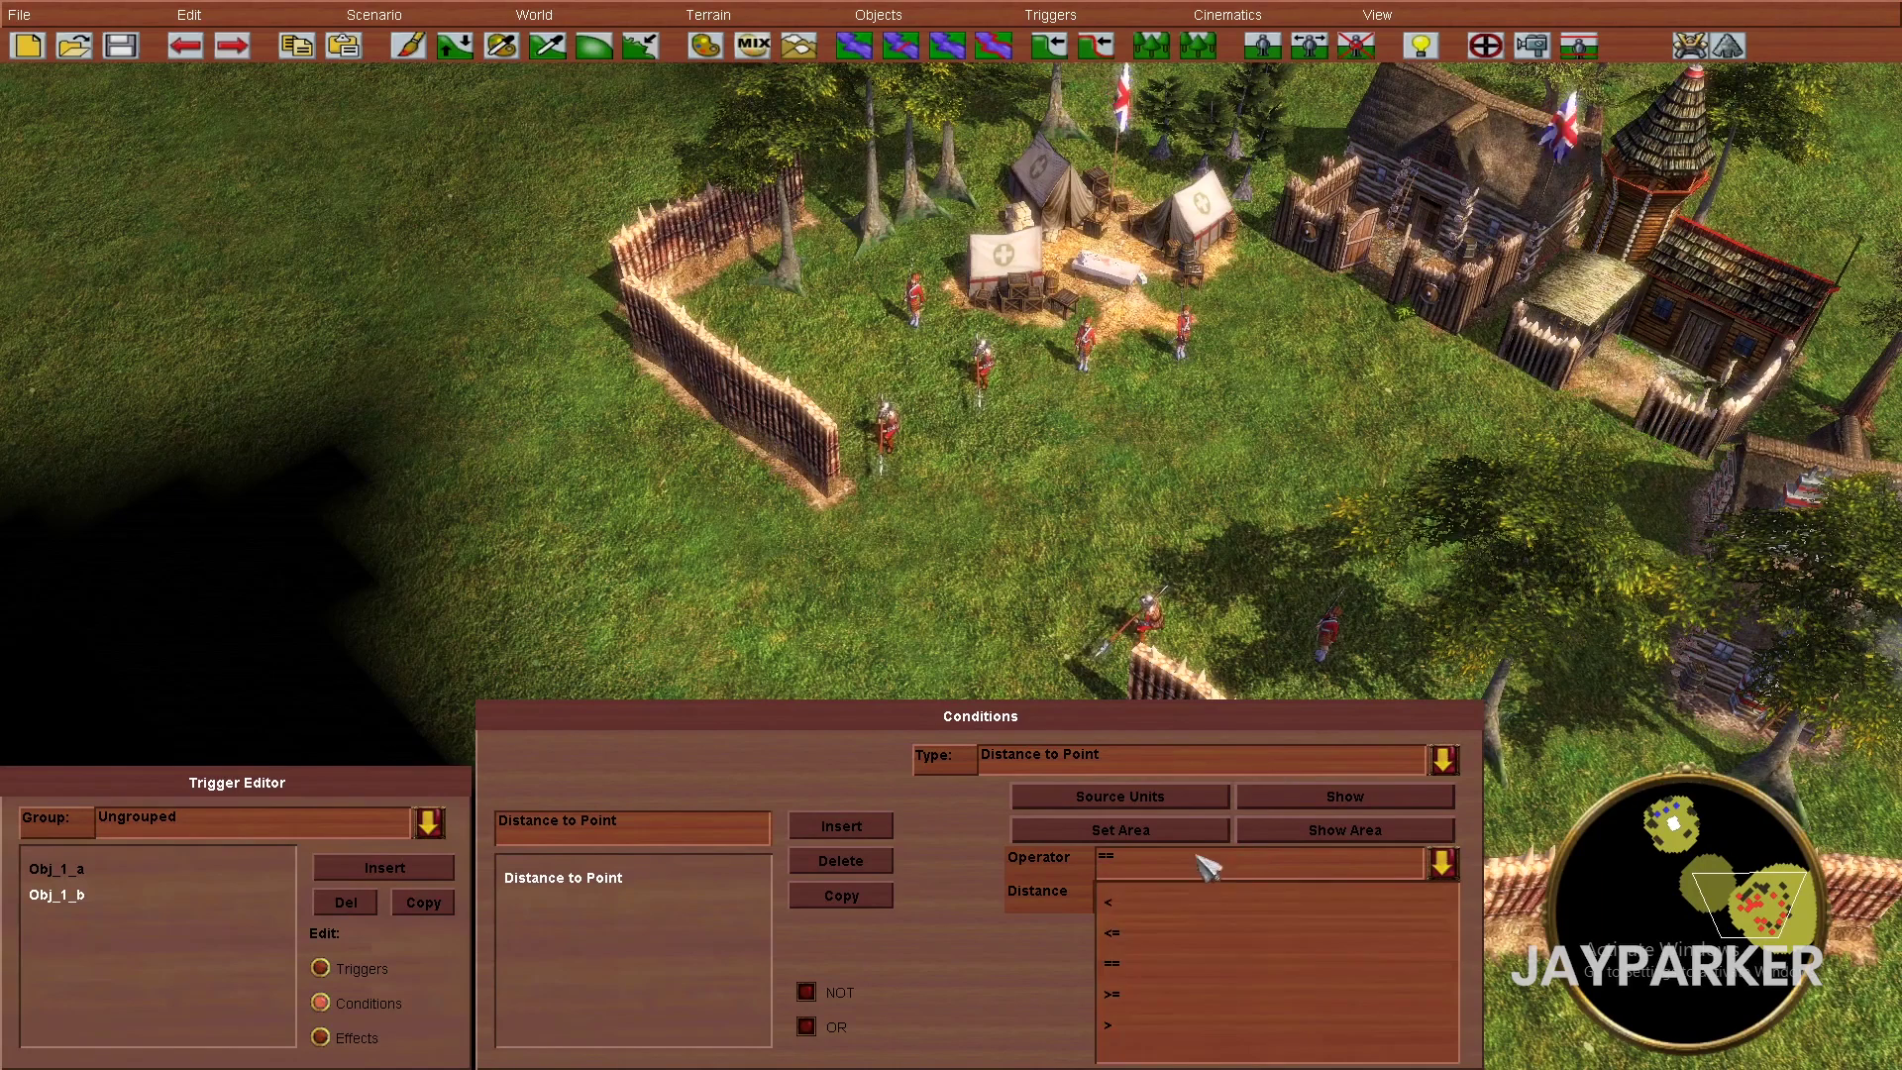
click(1152, 933)
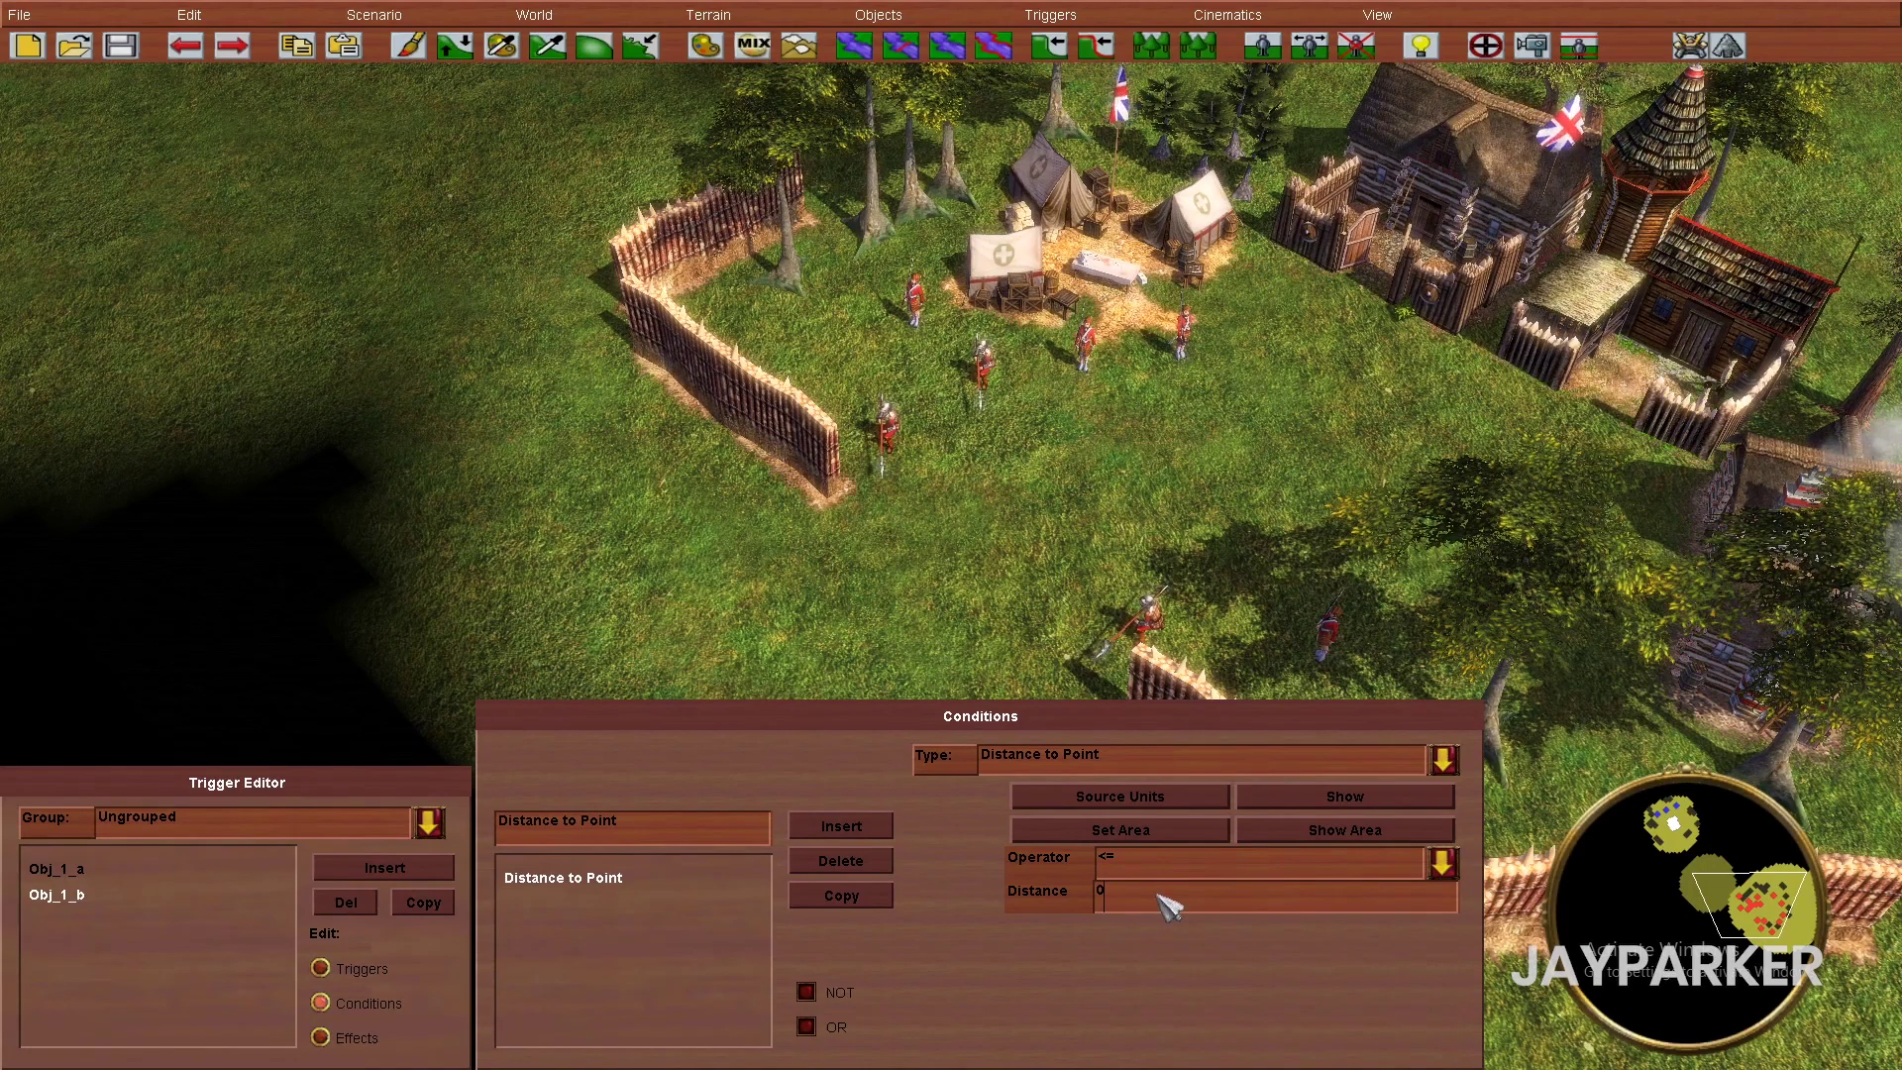
text(10)
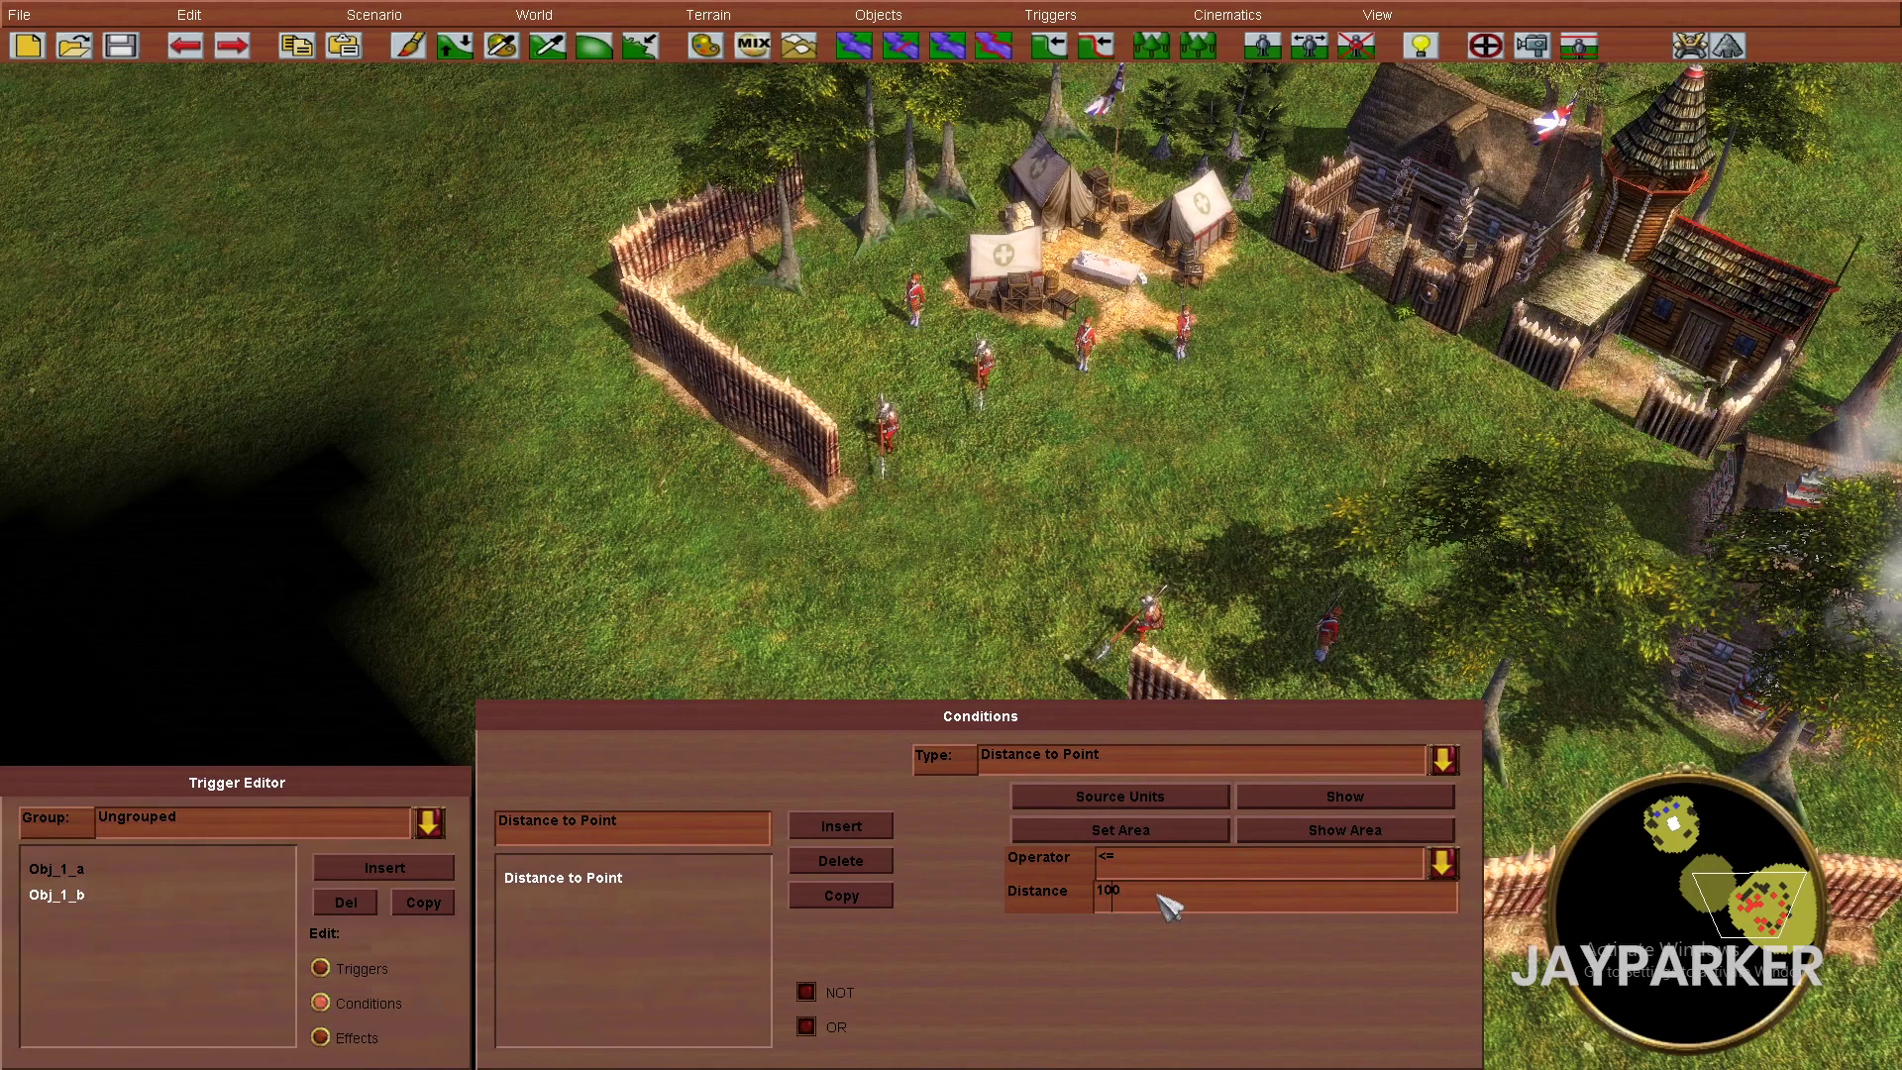
click(1300, 830)
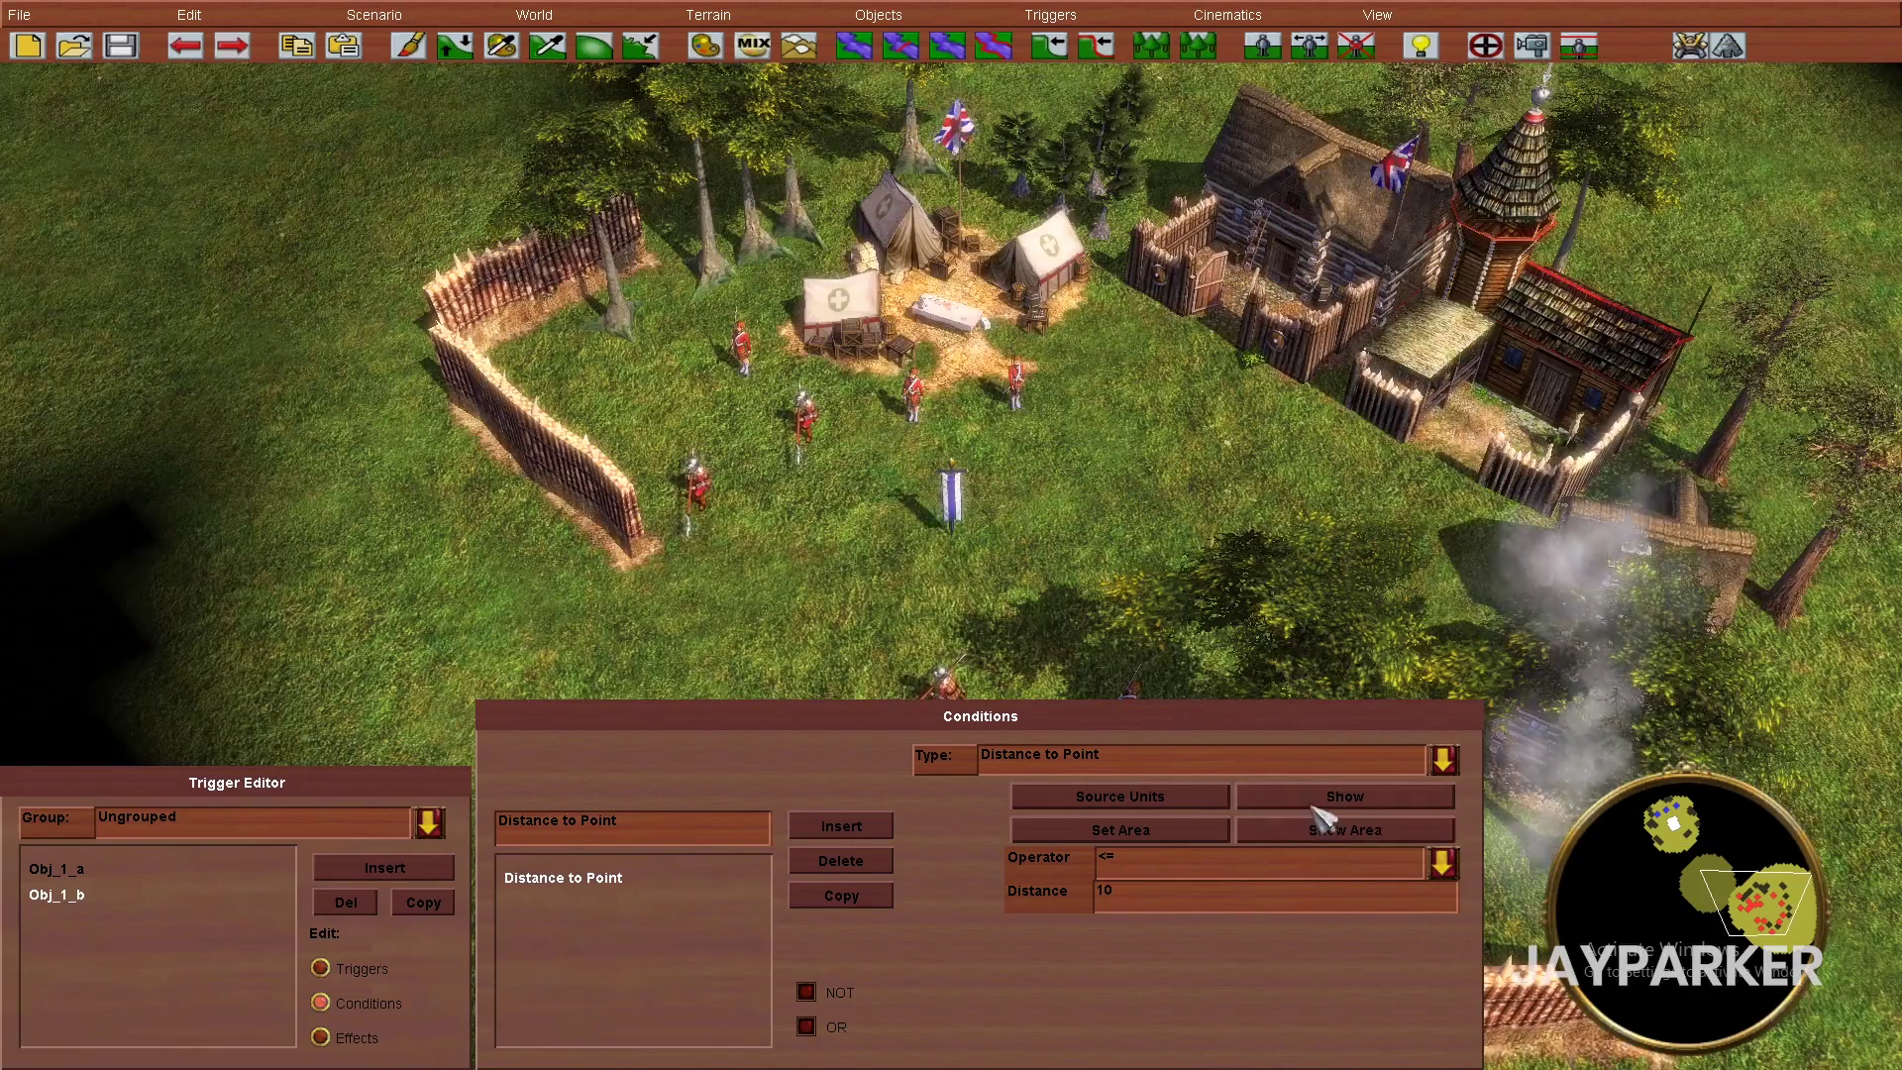
click(1315, 804)
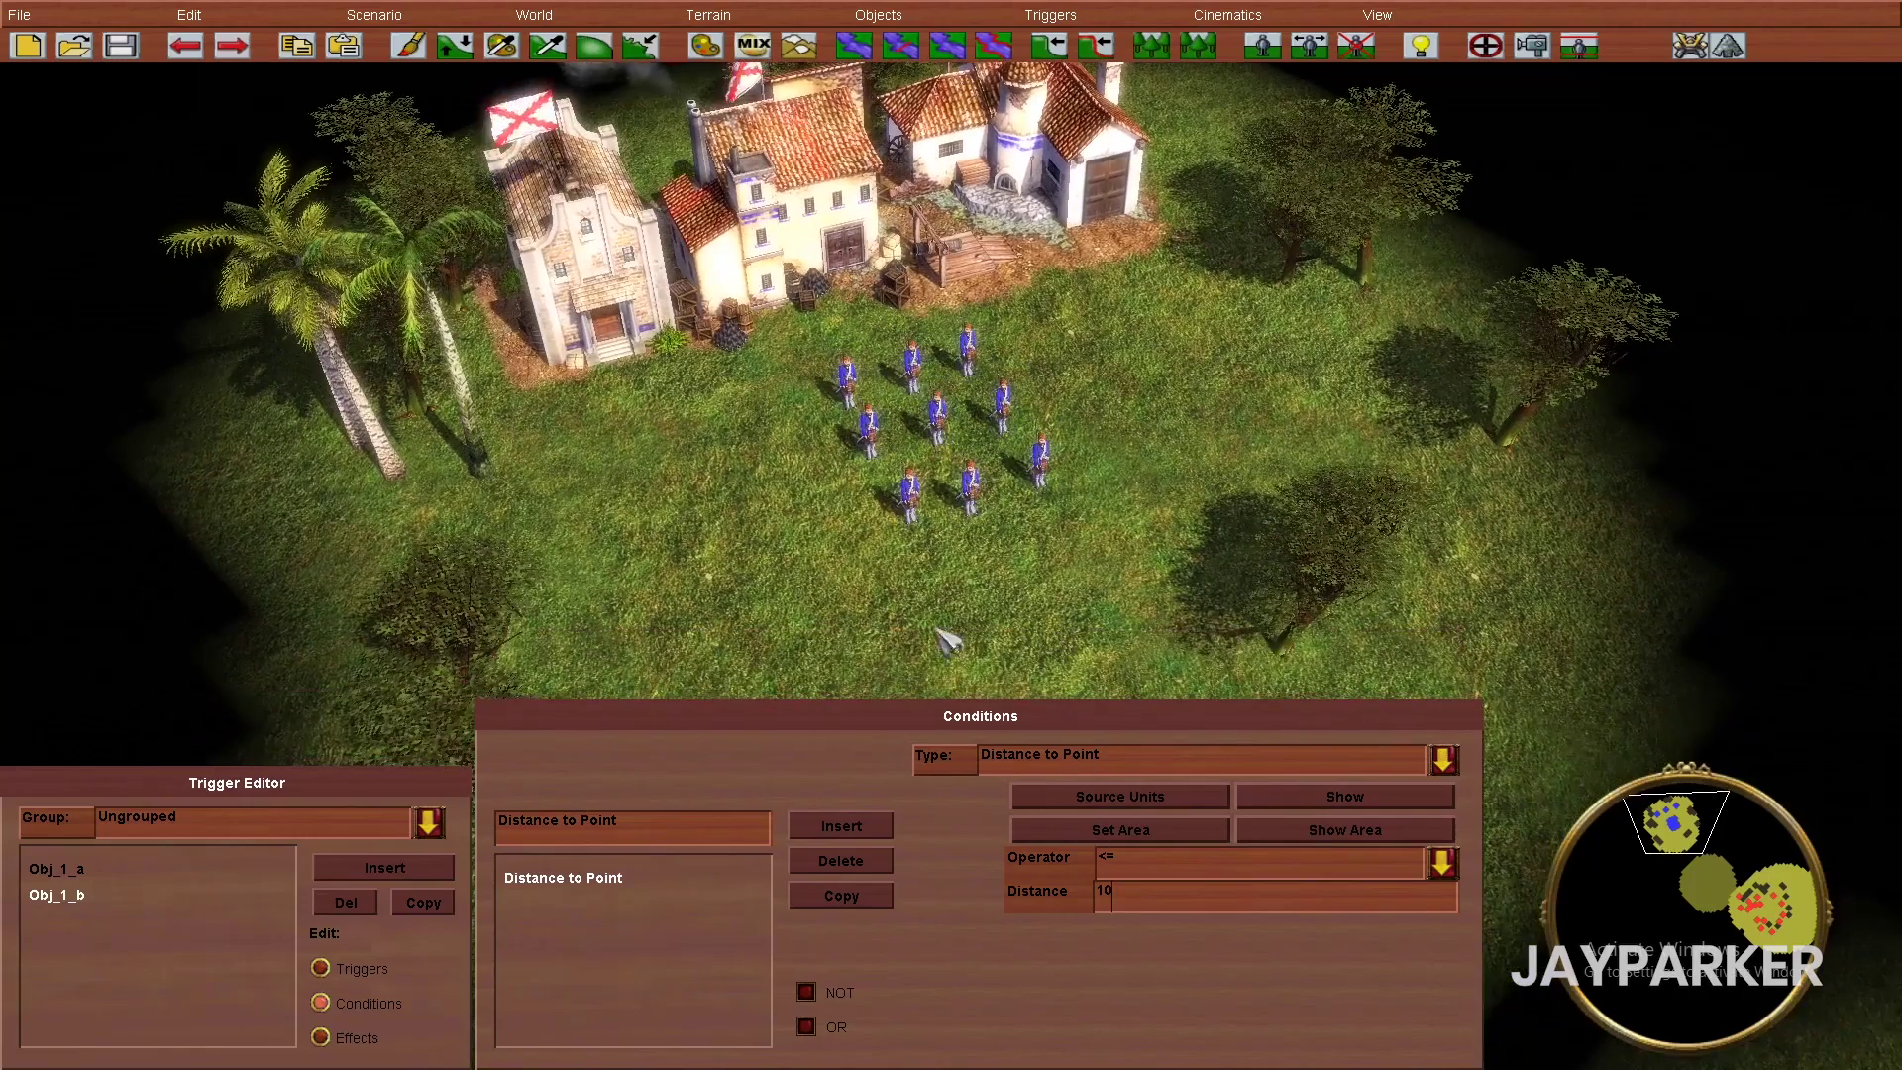
- Set the effect of Obj_1_b to Objective : Complete for the objective "Get to ally's base."
click(373, 1037)
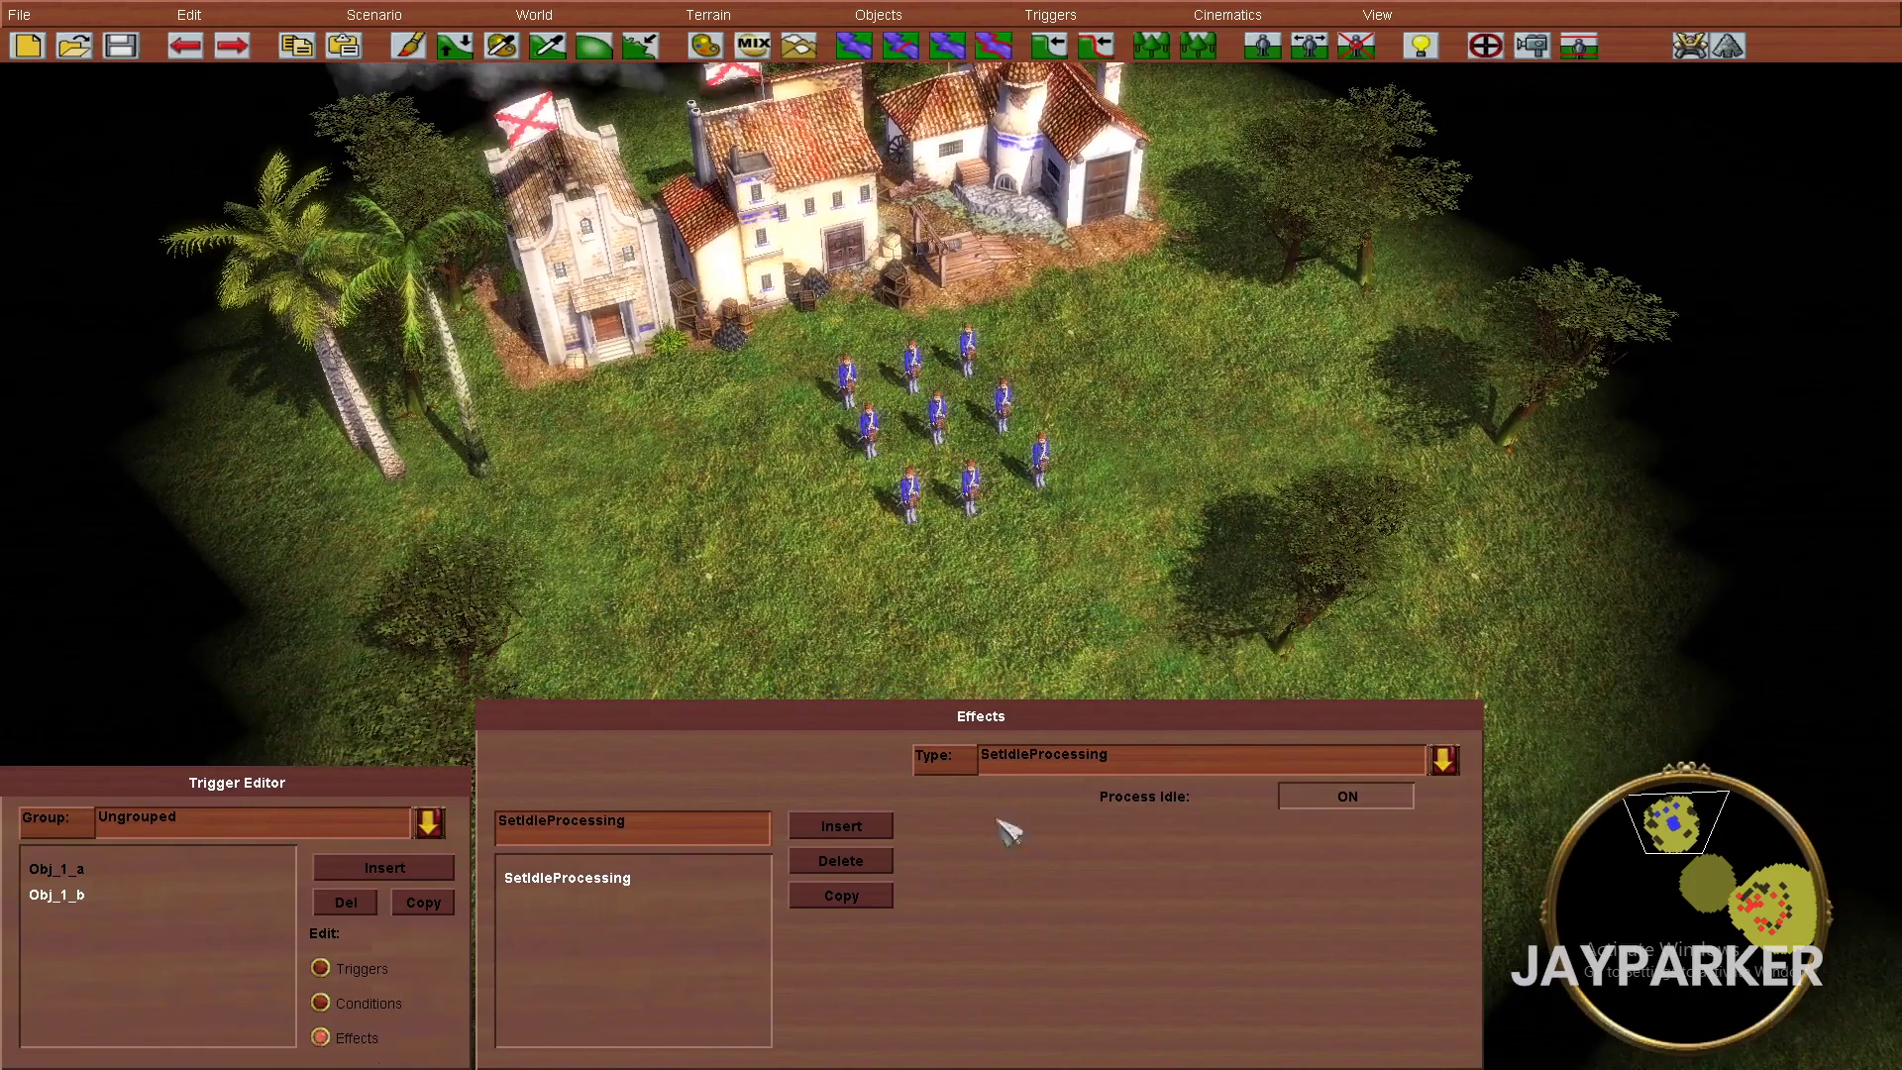
click(1061, 763)
key(o)
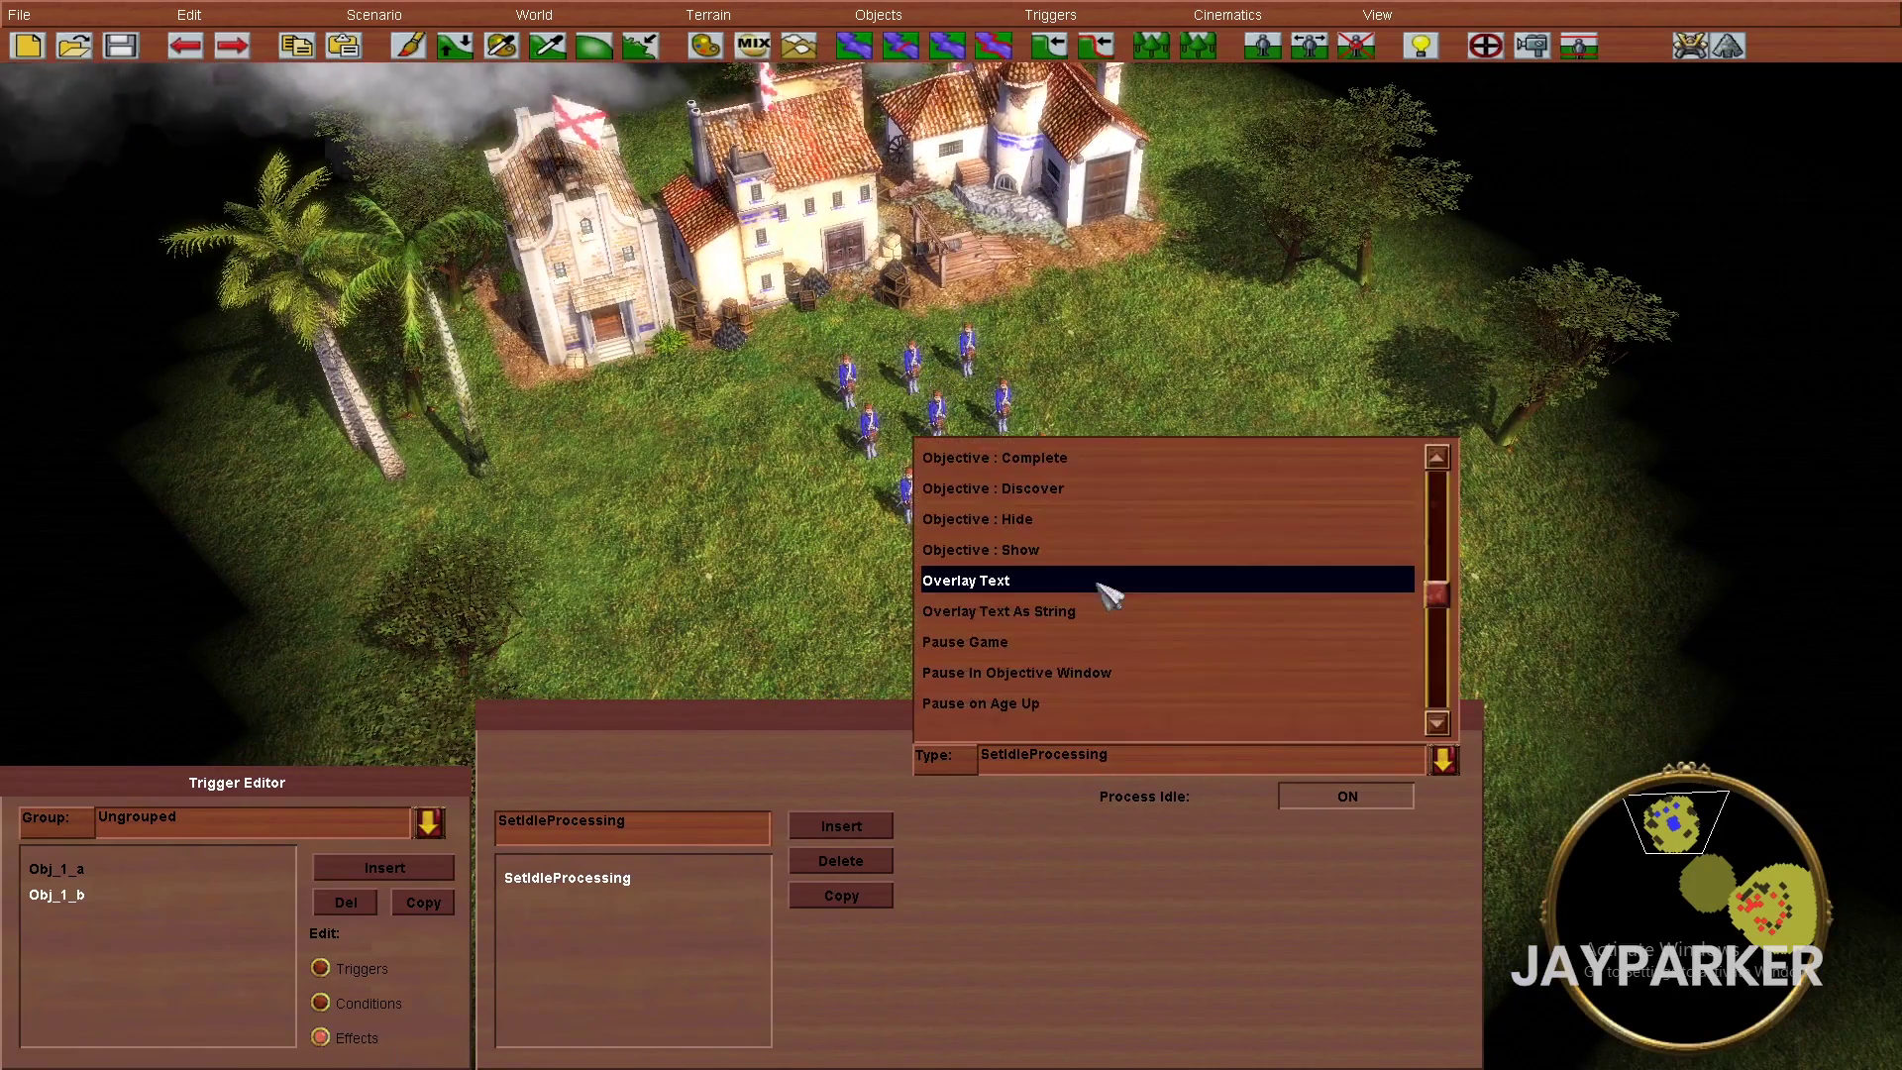
click(1080, 460)
click(1210, 799)
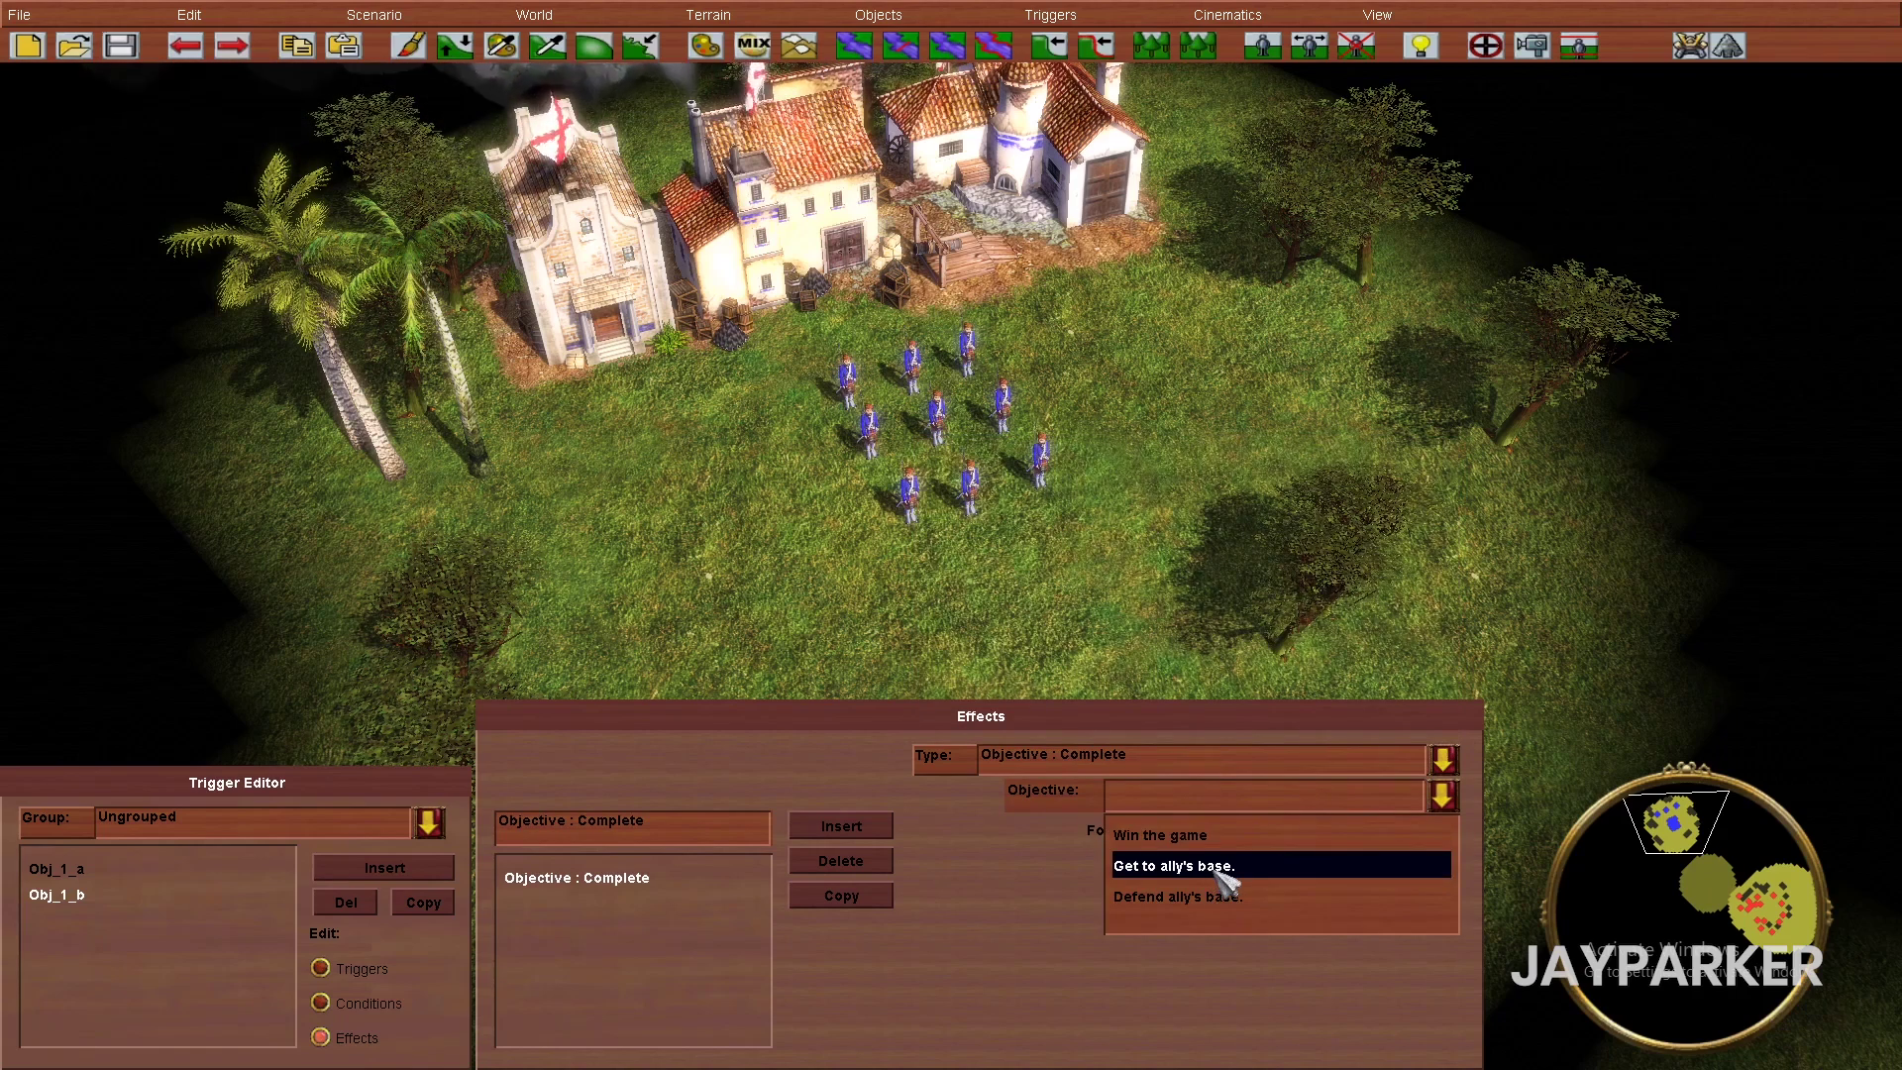
click(1223, 875)
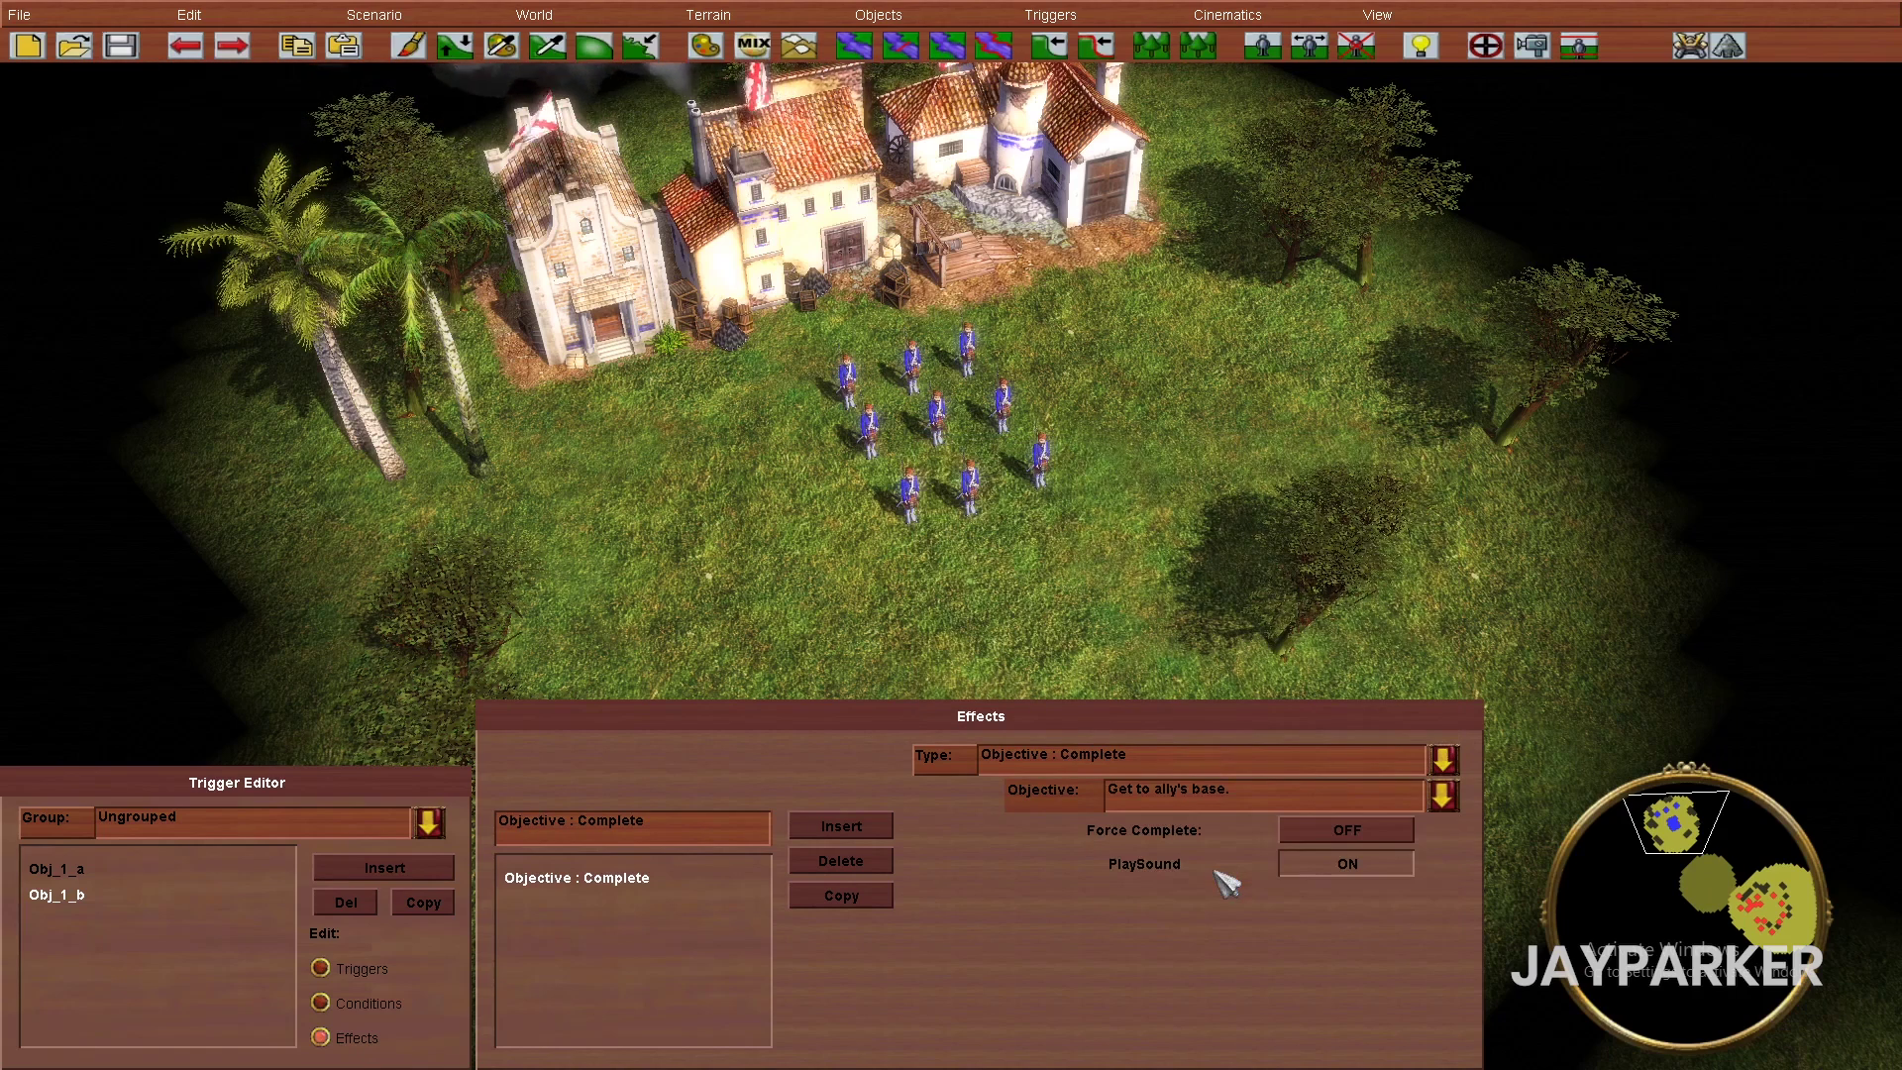
- Add a second effect to Obj_1_b, Objective : Discover, for "Defend ally's base."
click(871, 832)
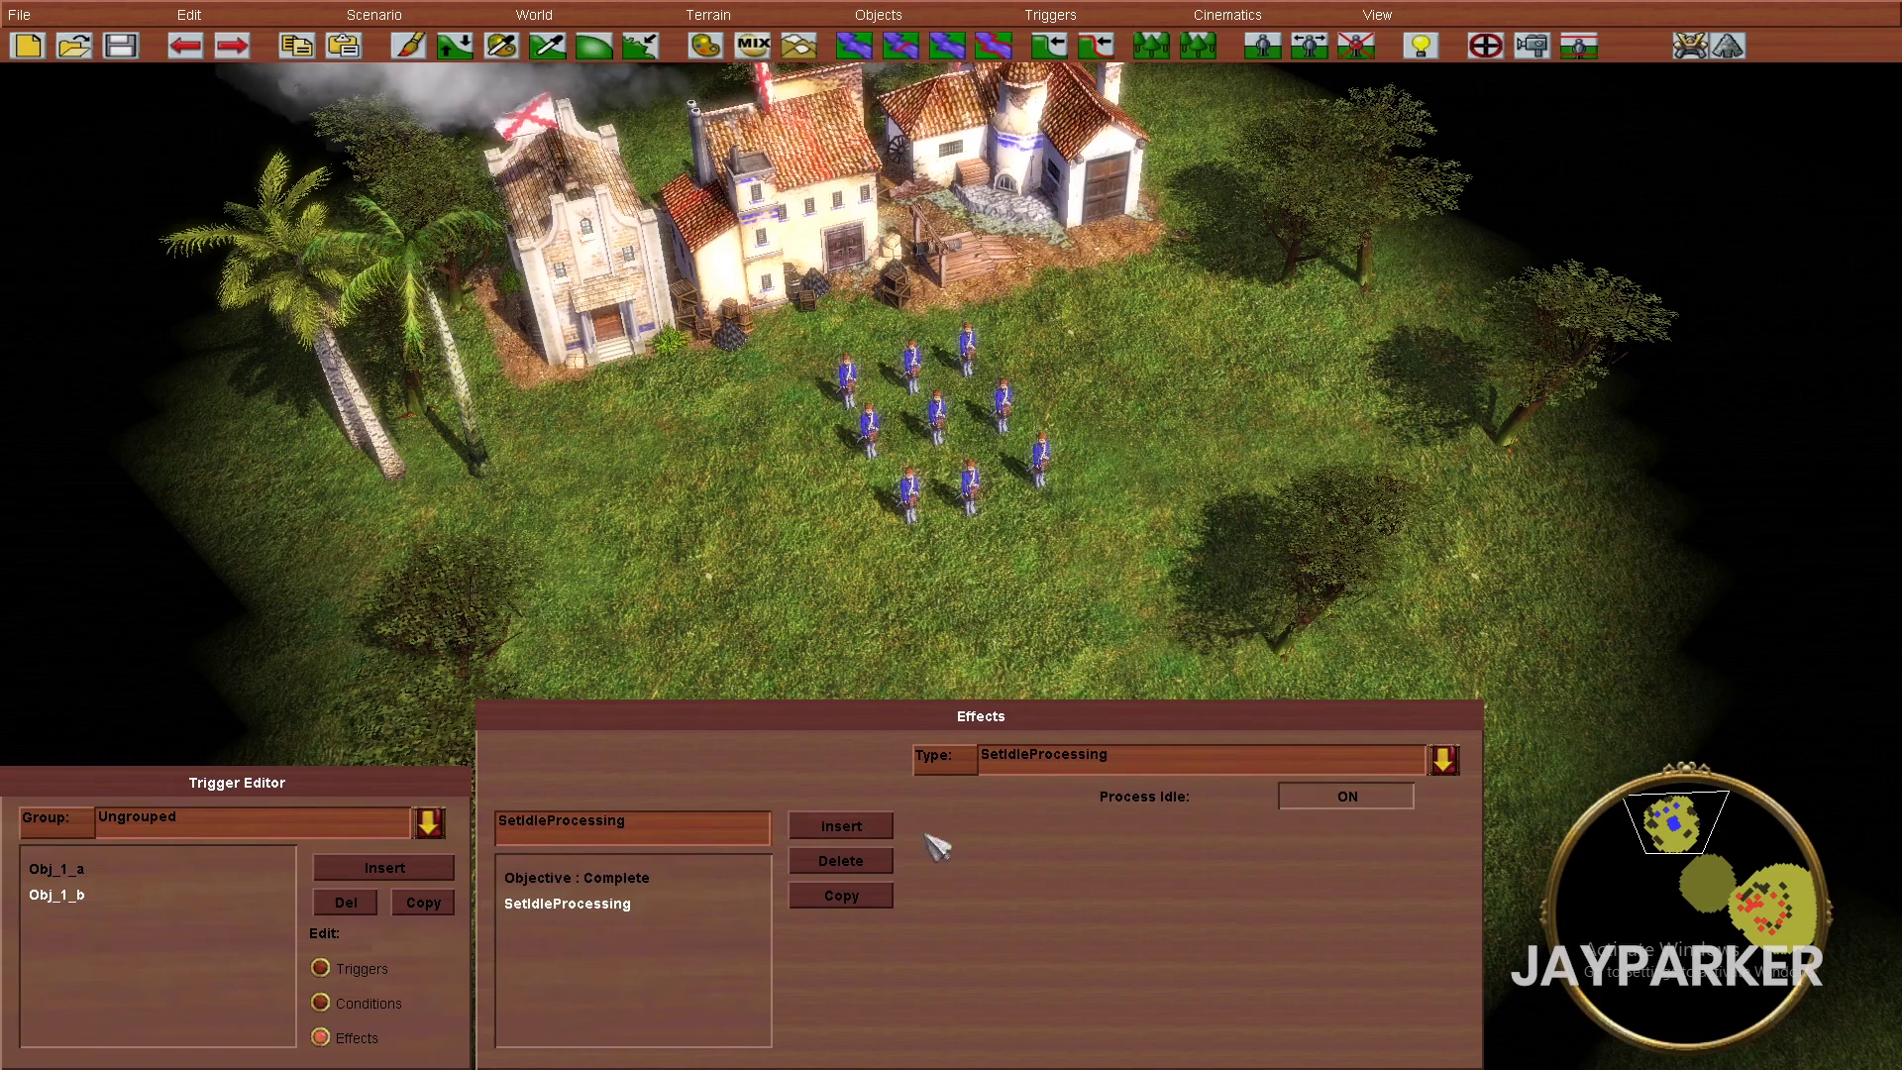
click(1094, 764)
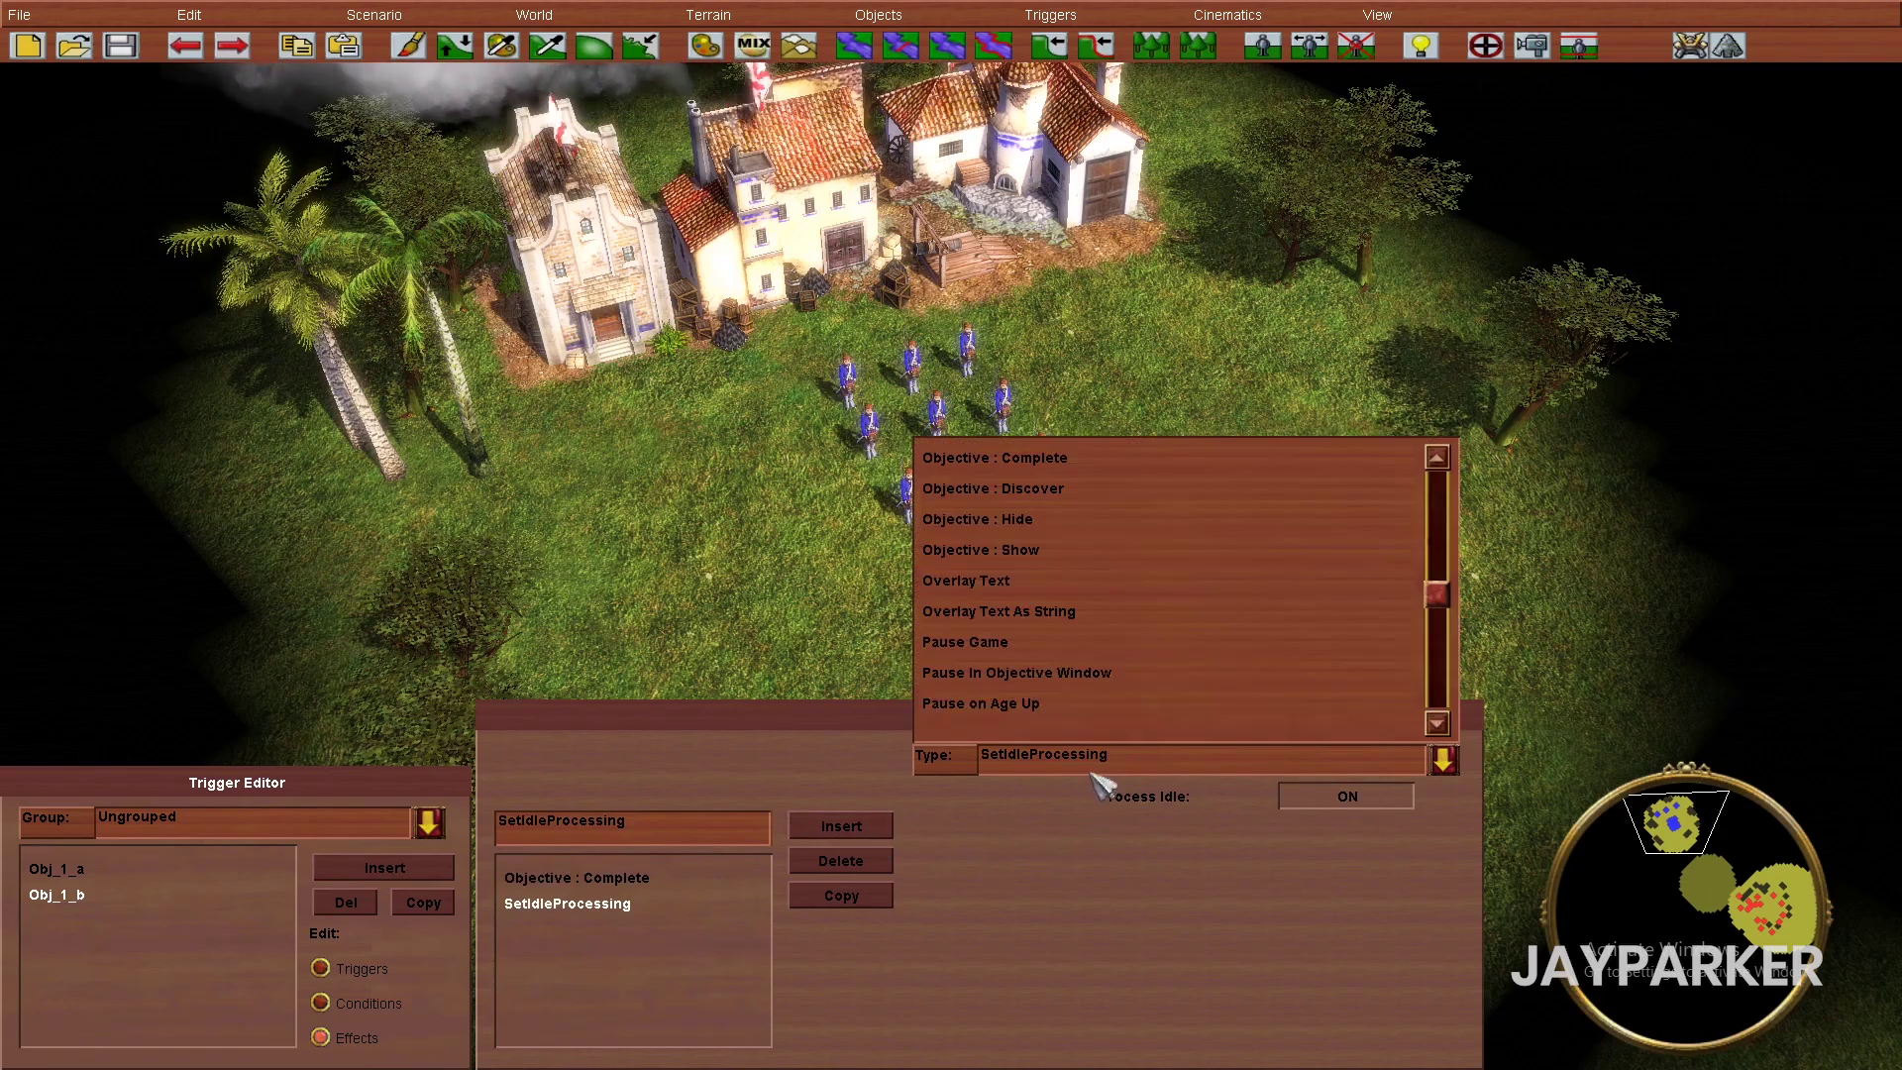
click(1090, 490)
click(1178, 798)
click(1193, 907)
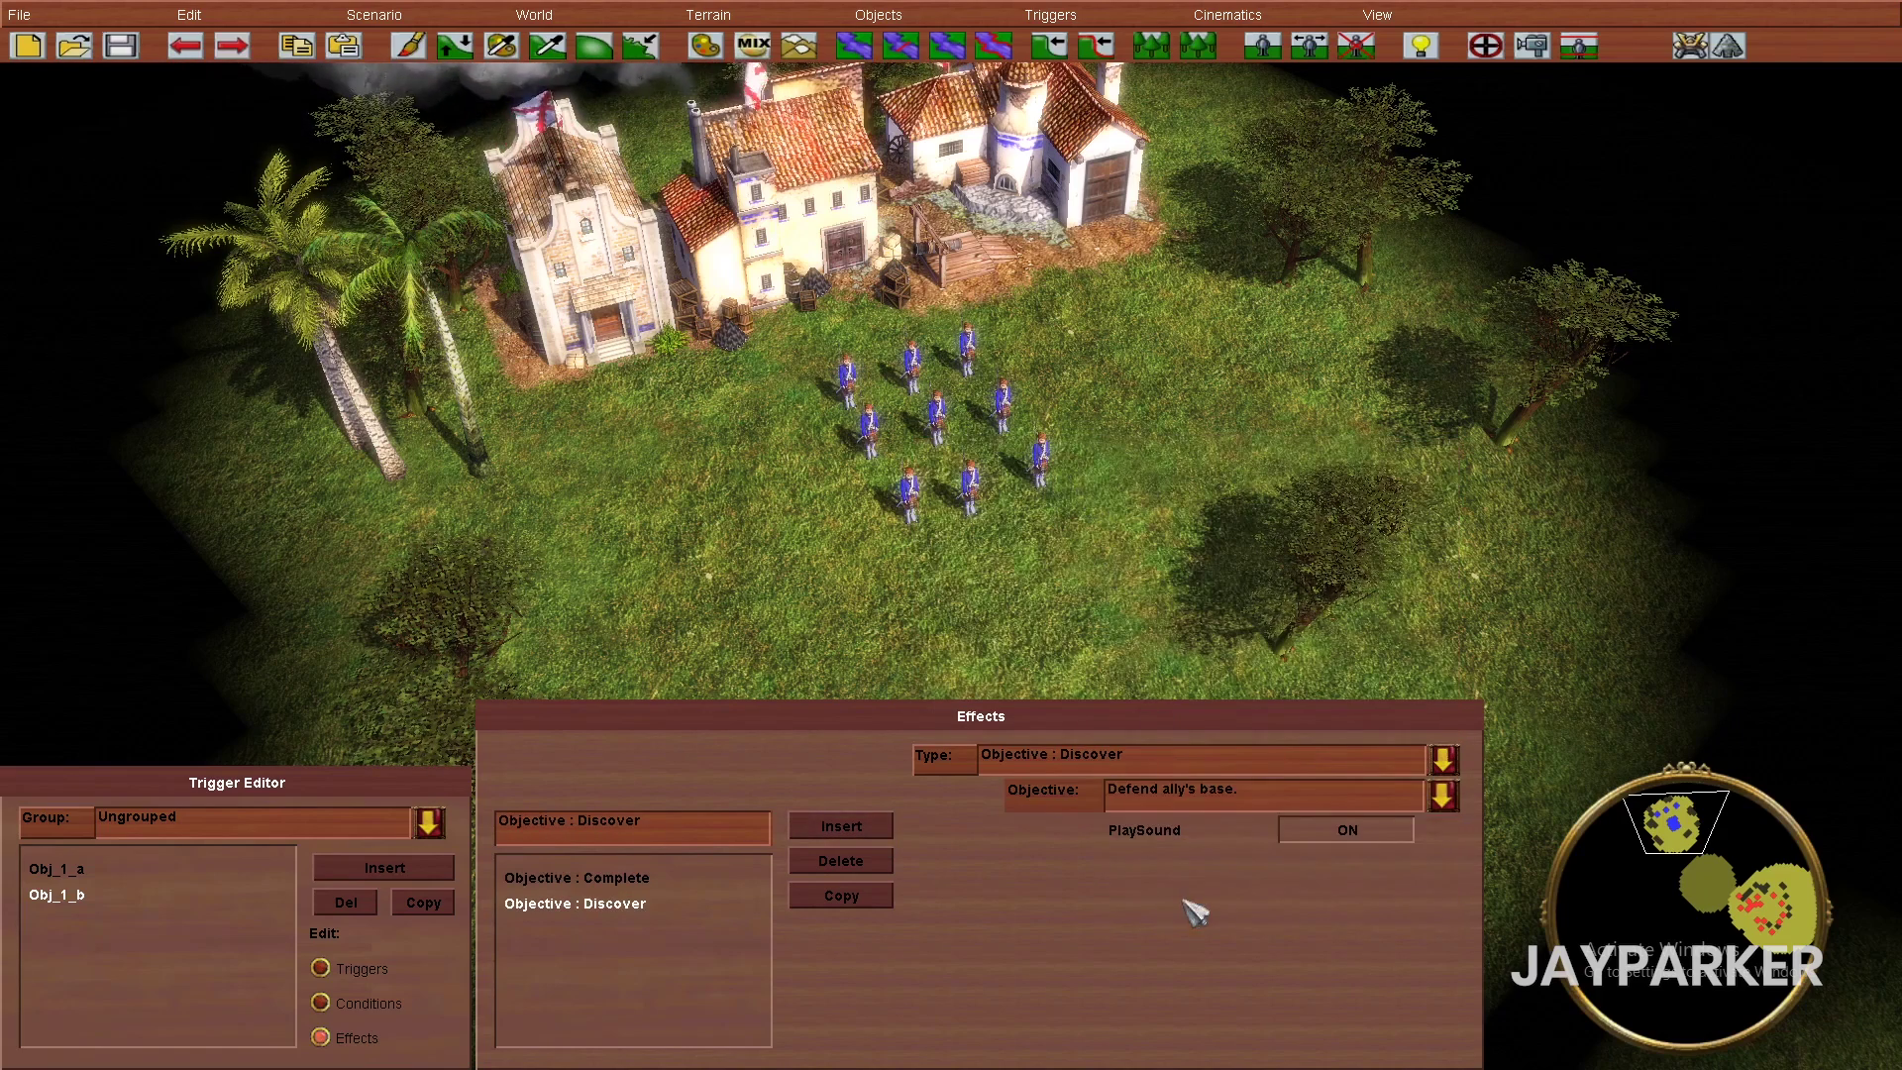
- Add a third effect to Obj_1_b, Objective : Show, for "Defend ally's base."
click(841, 826)
click(1035, 762)
click(1069, 551)
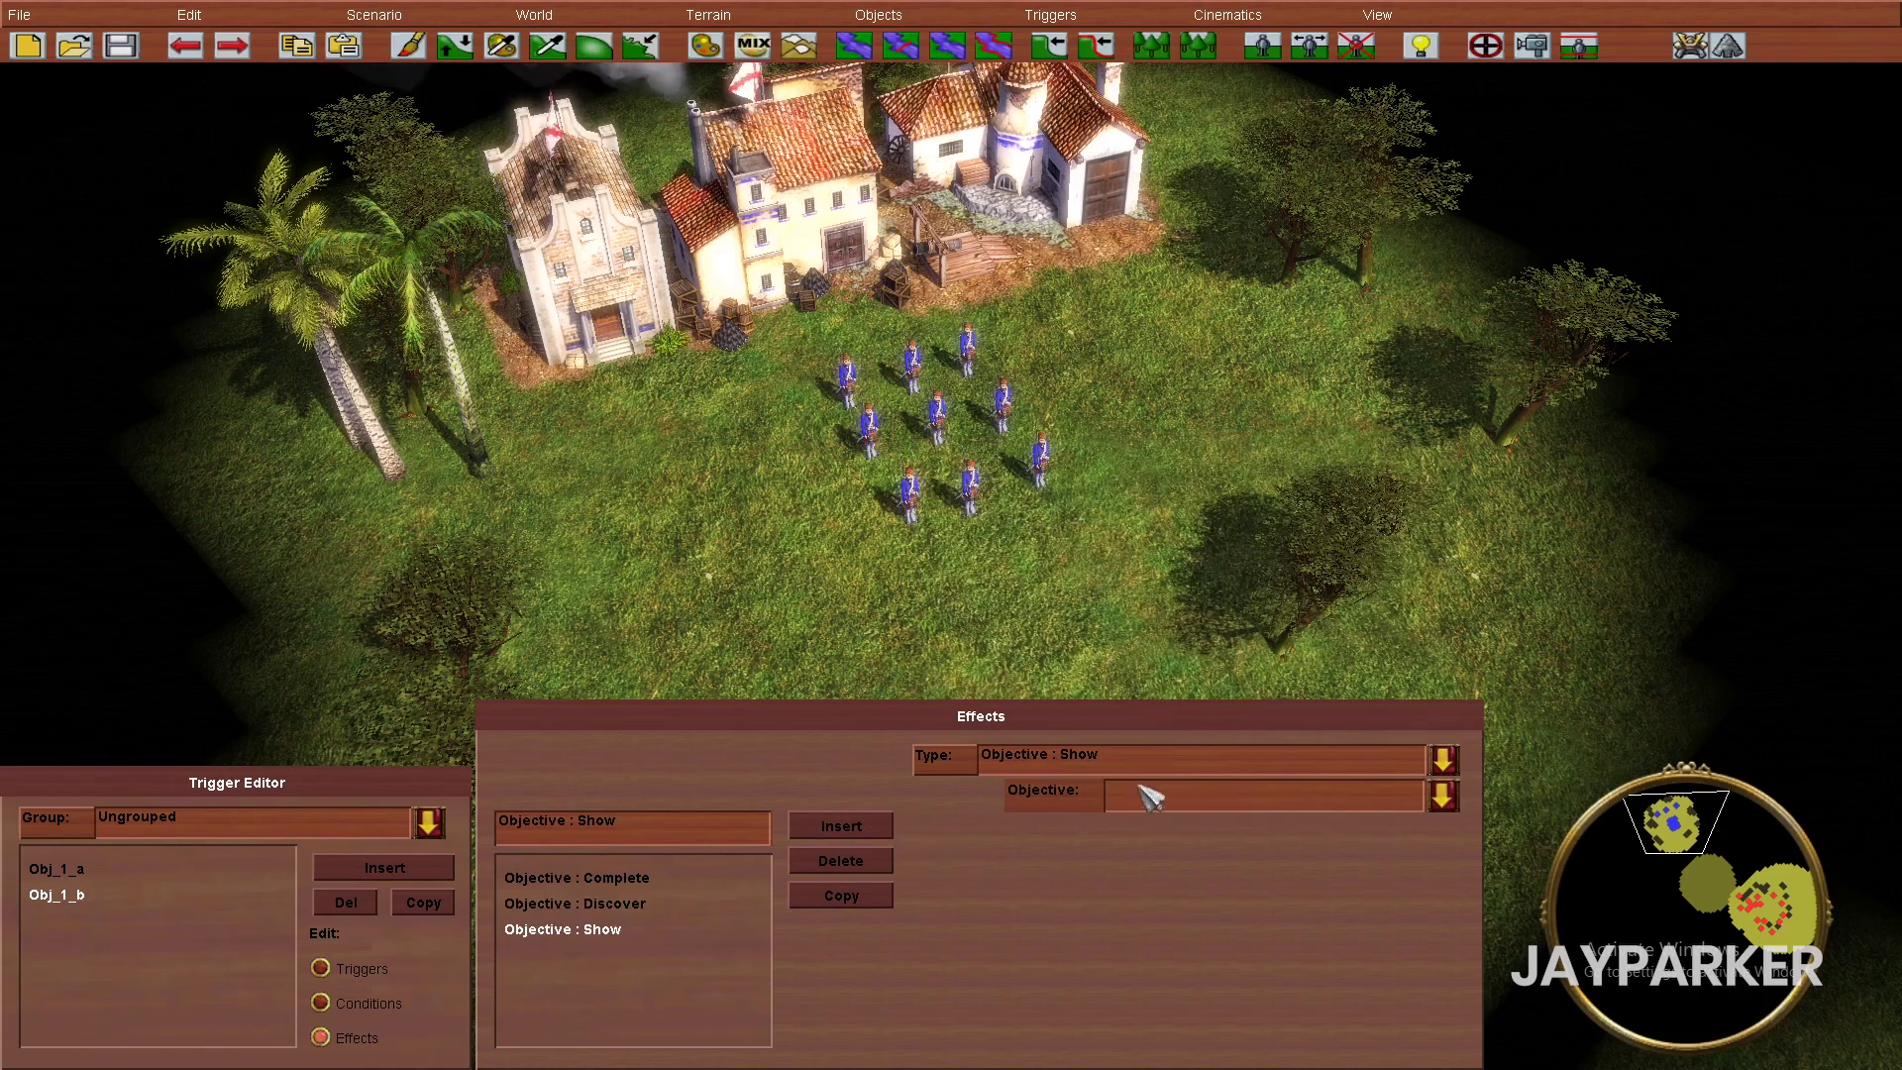
click(1149, 799)
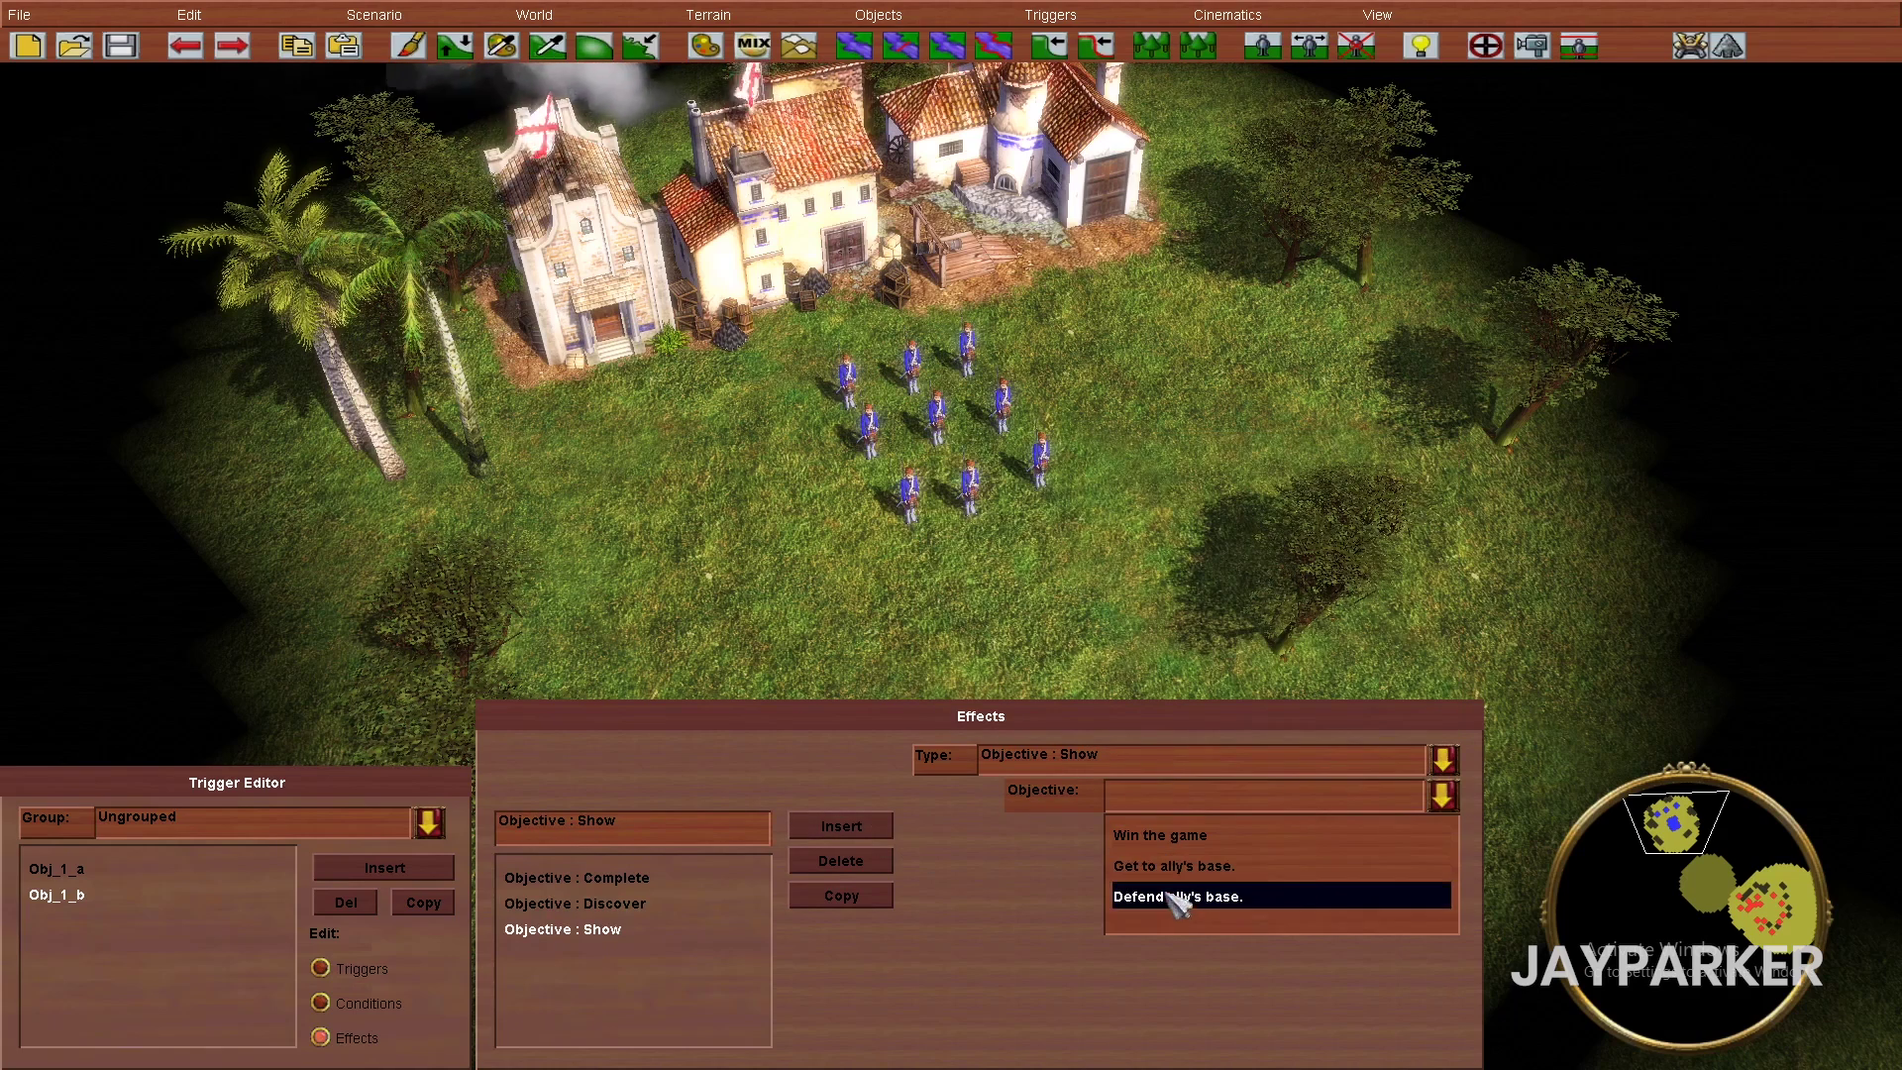
click(1277, 908)
click(619, 903)
click(639, 928)
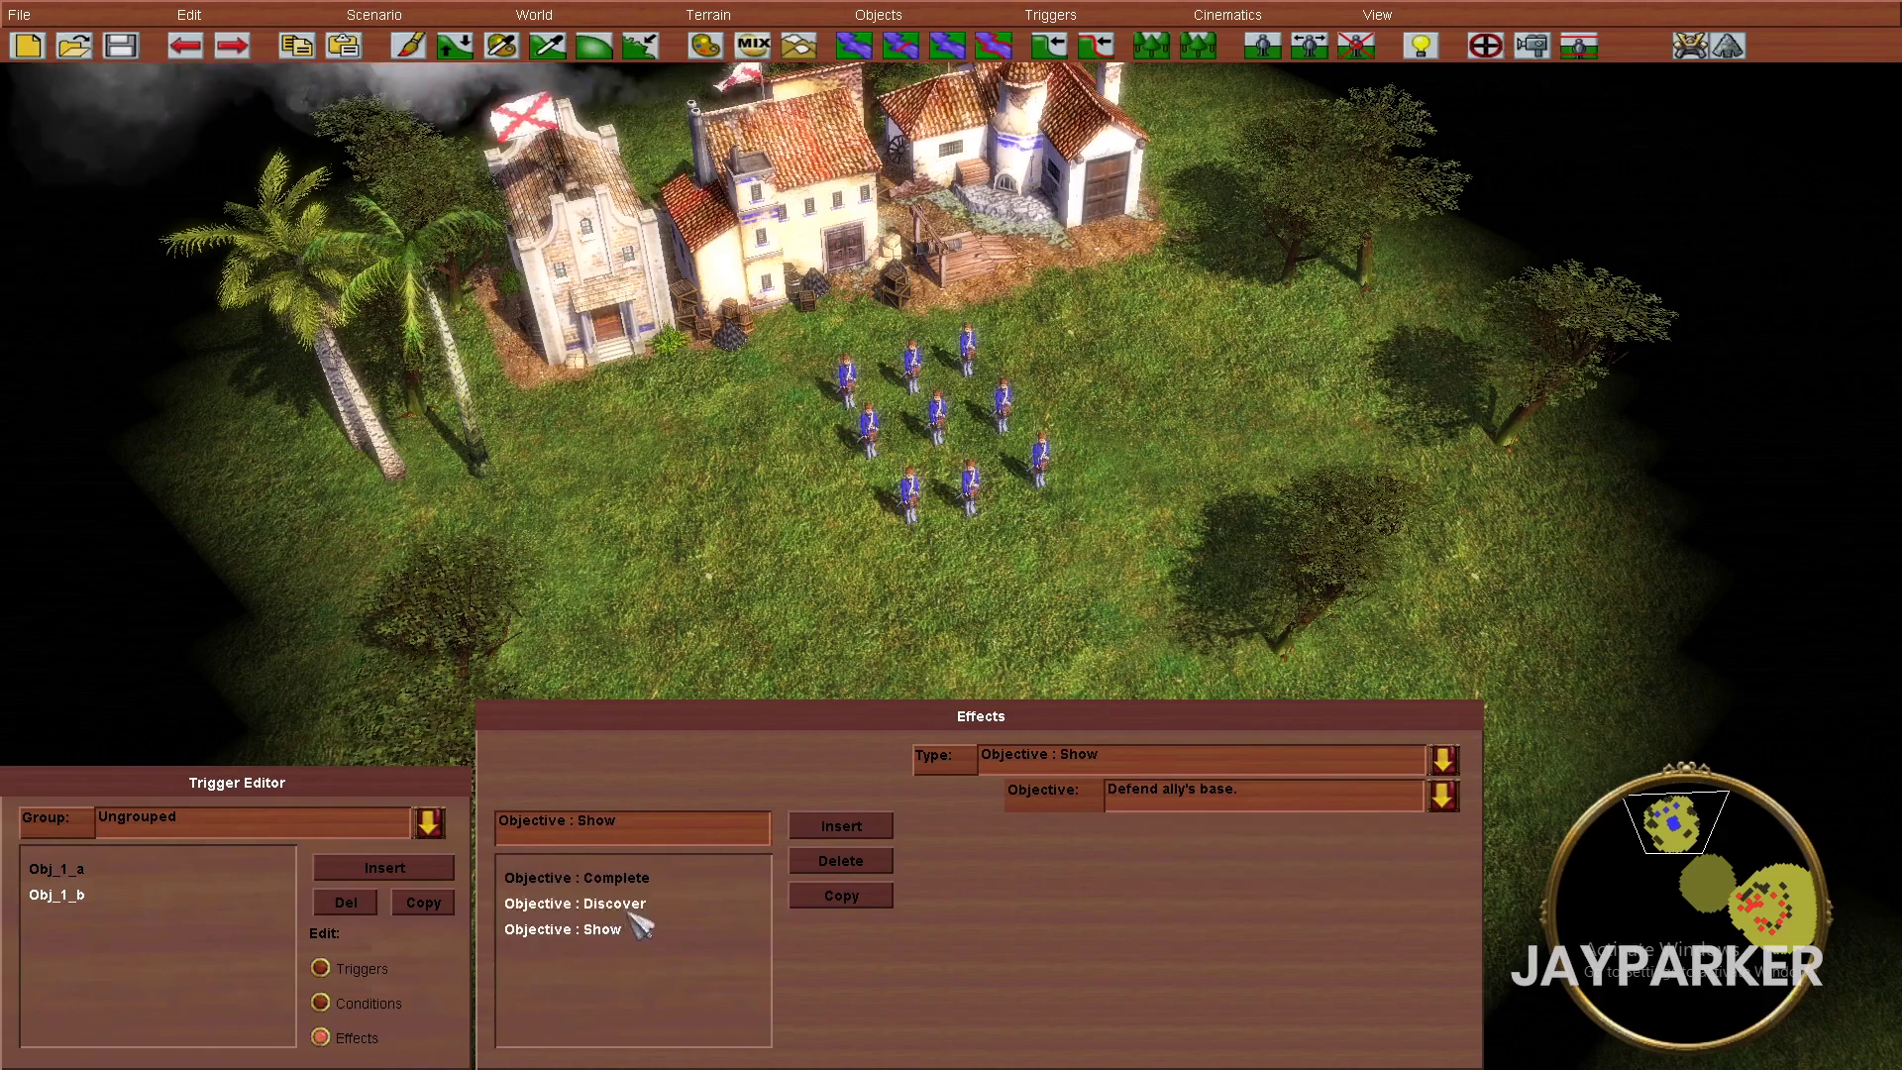
- Add a fourth effect to Obj_1_b and set its type to Army Deploy
click(1743, 924)
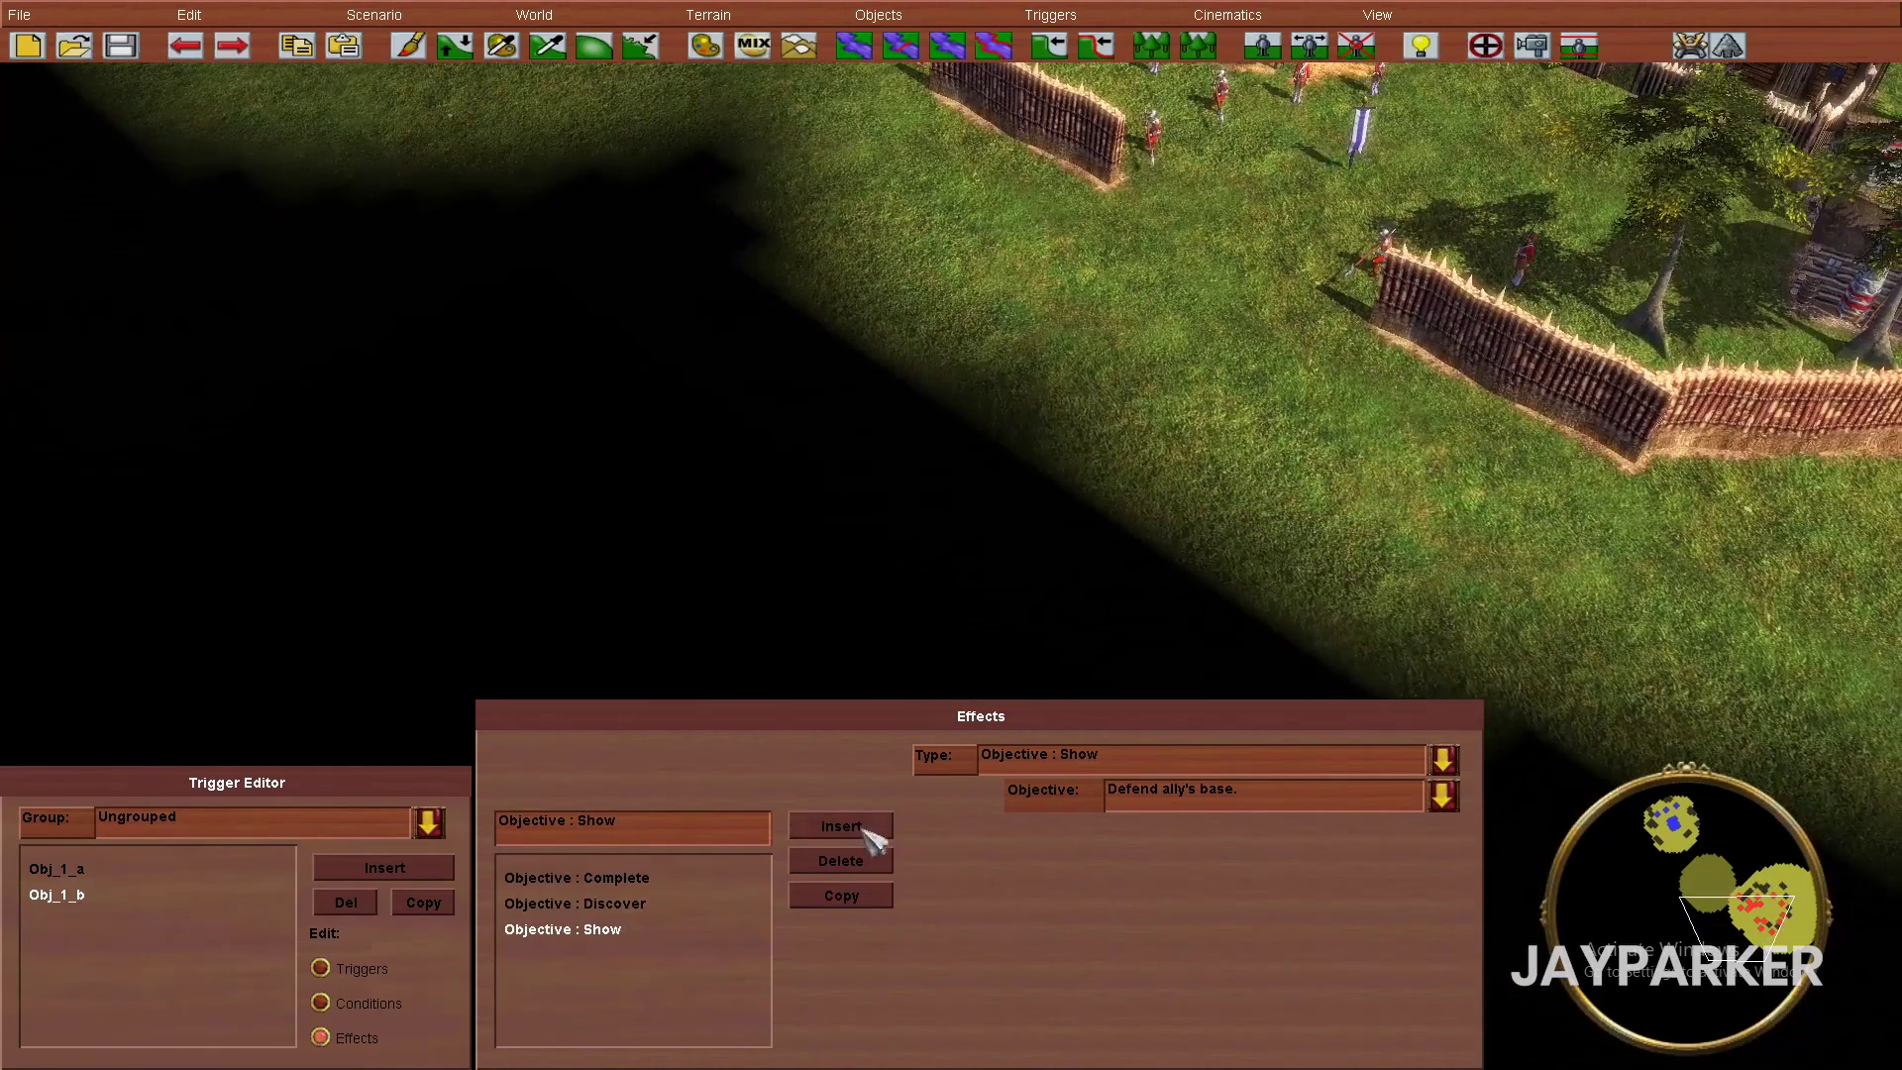
click(864, 830)
click(1030, 758)
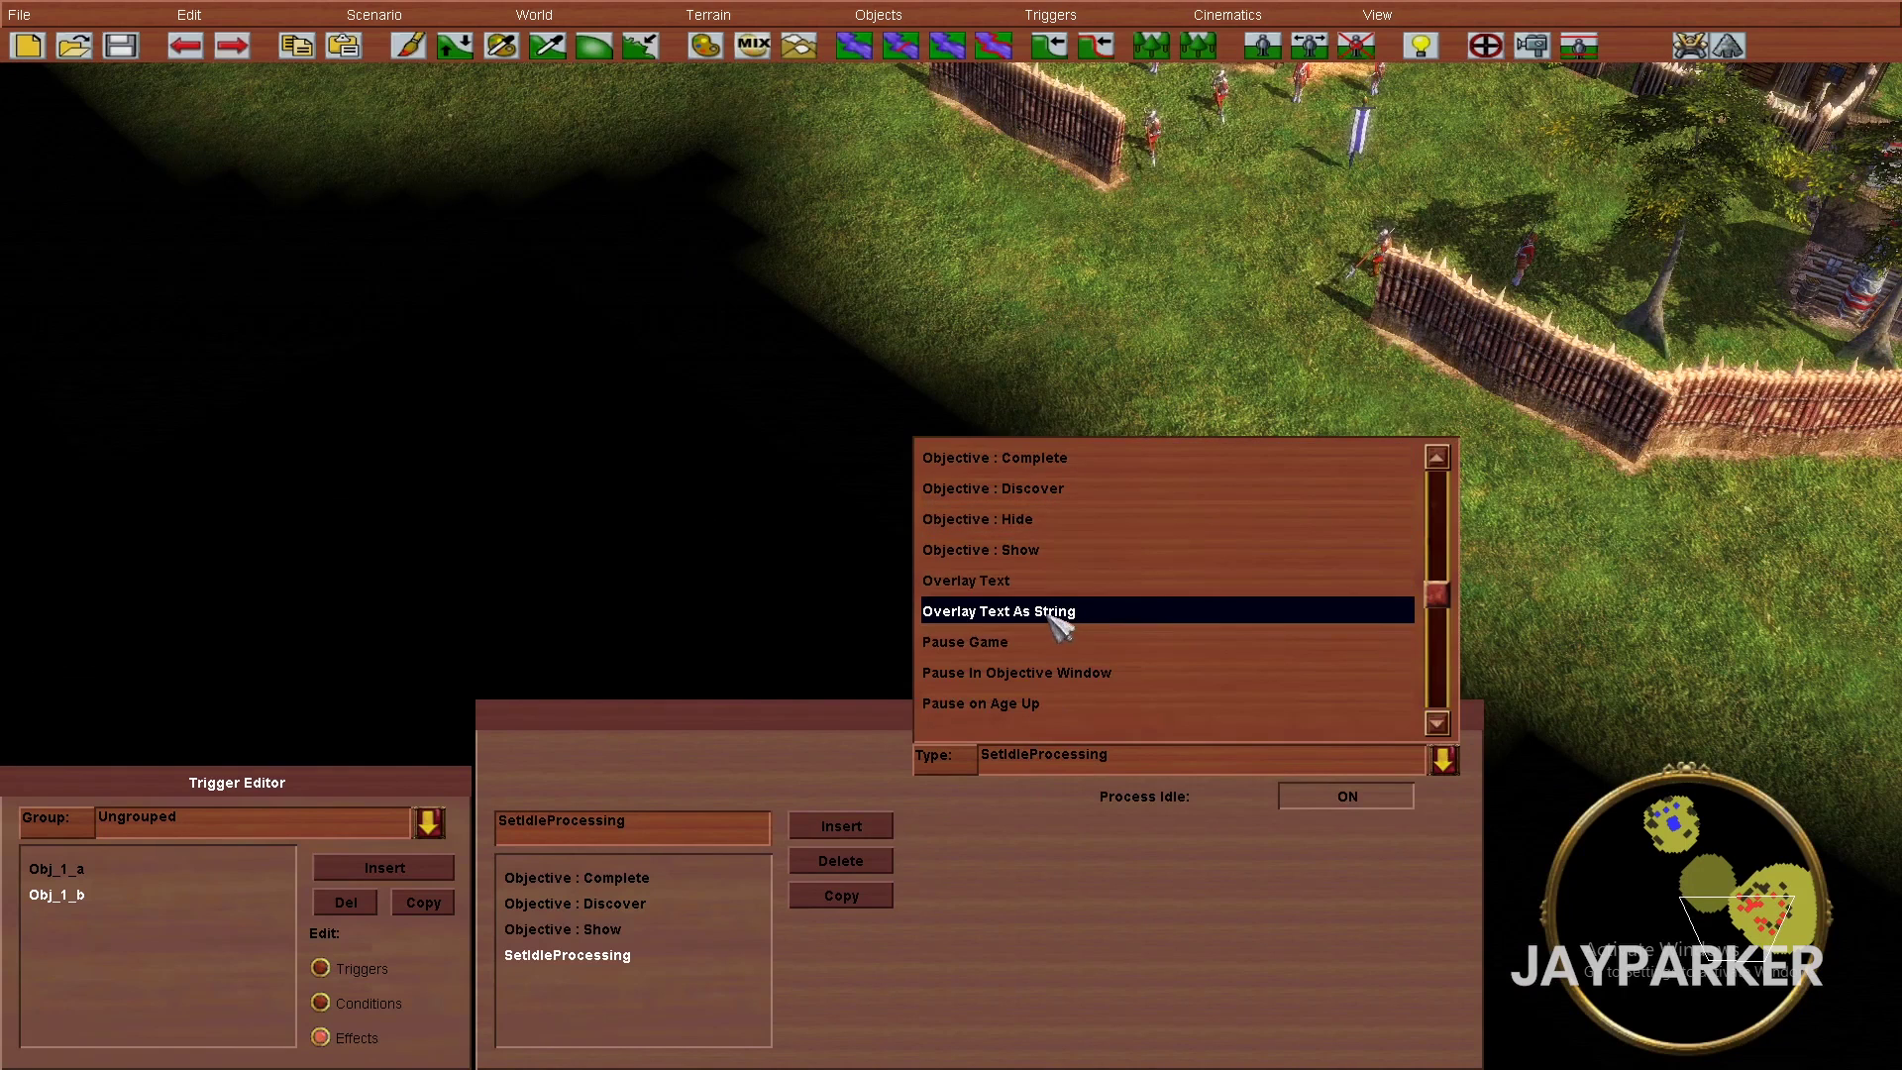
scroll(1062, 619, up, 10)
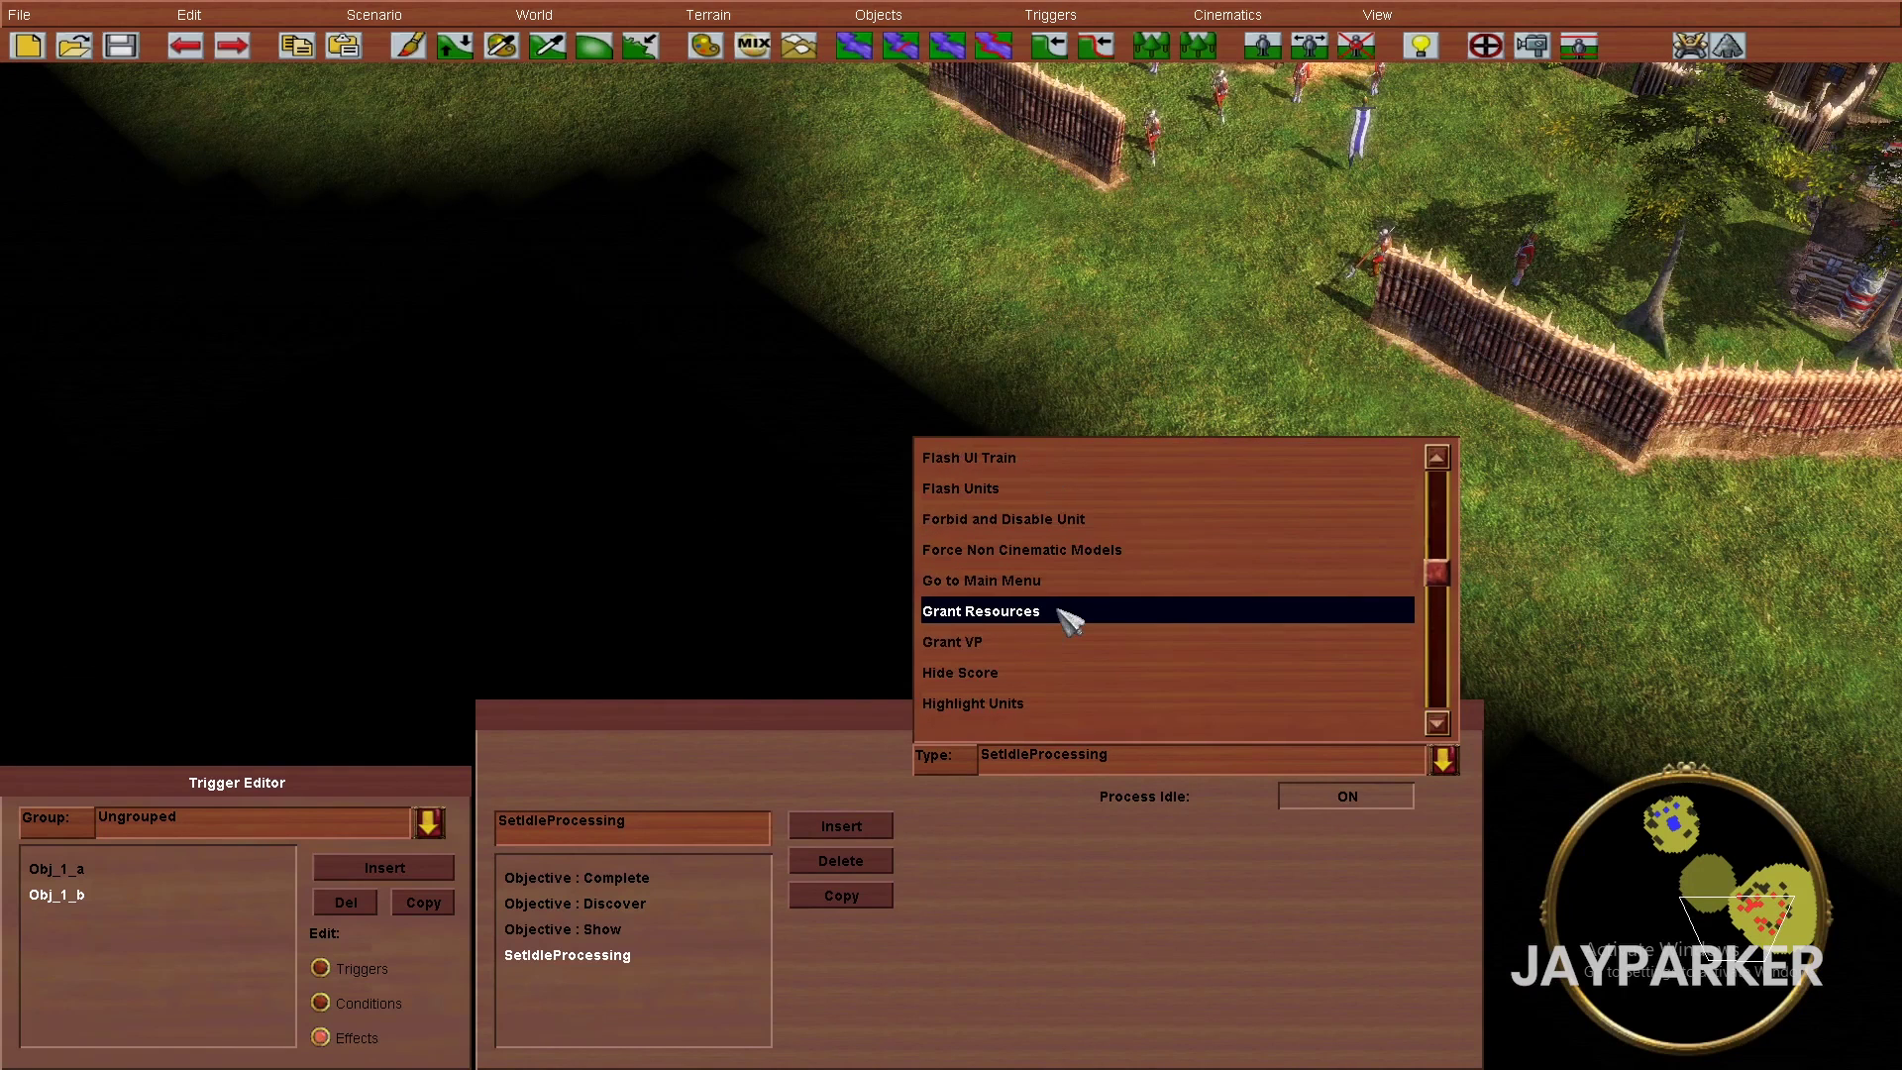
scroll(1068, 619, up, 10)
scroll(1060, 610, down, 5)
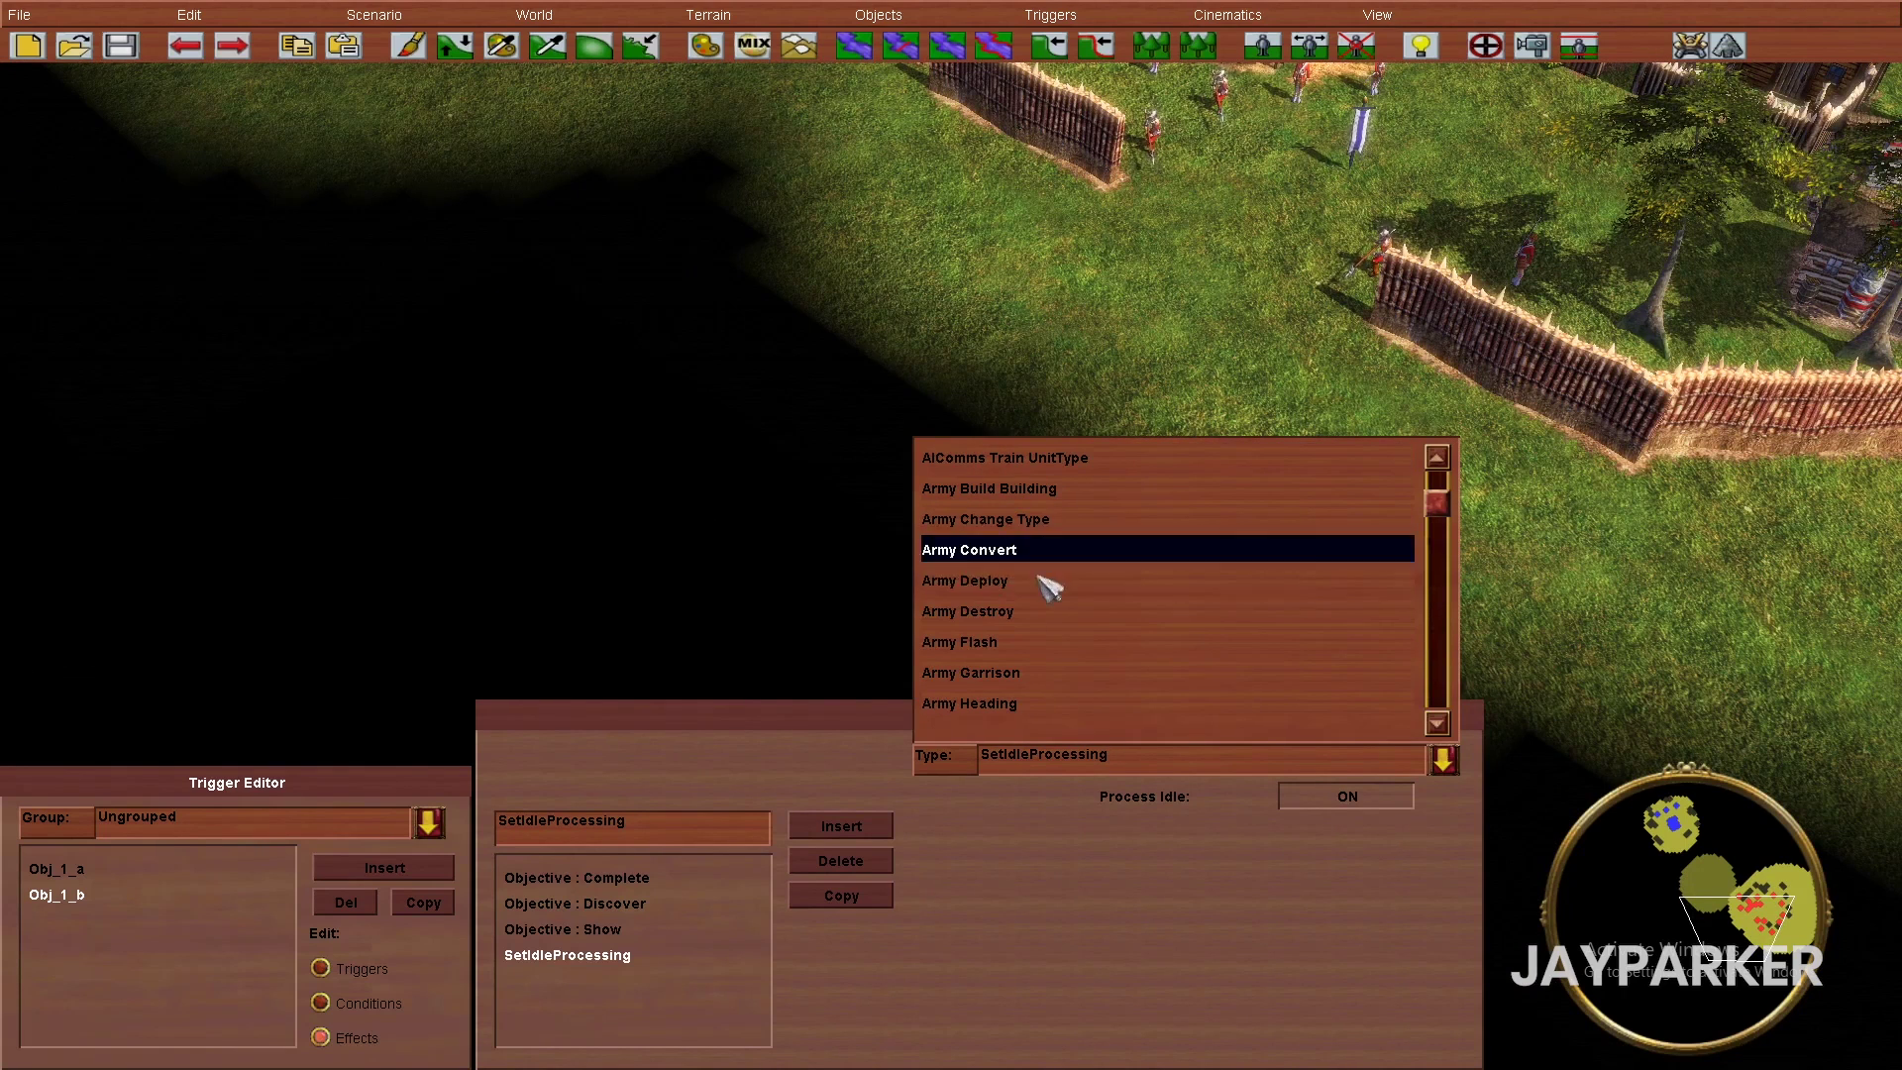
click(1040, 592)
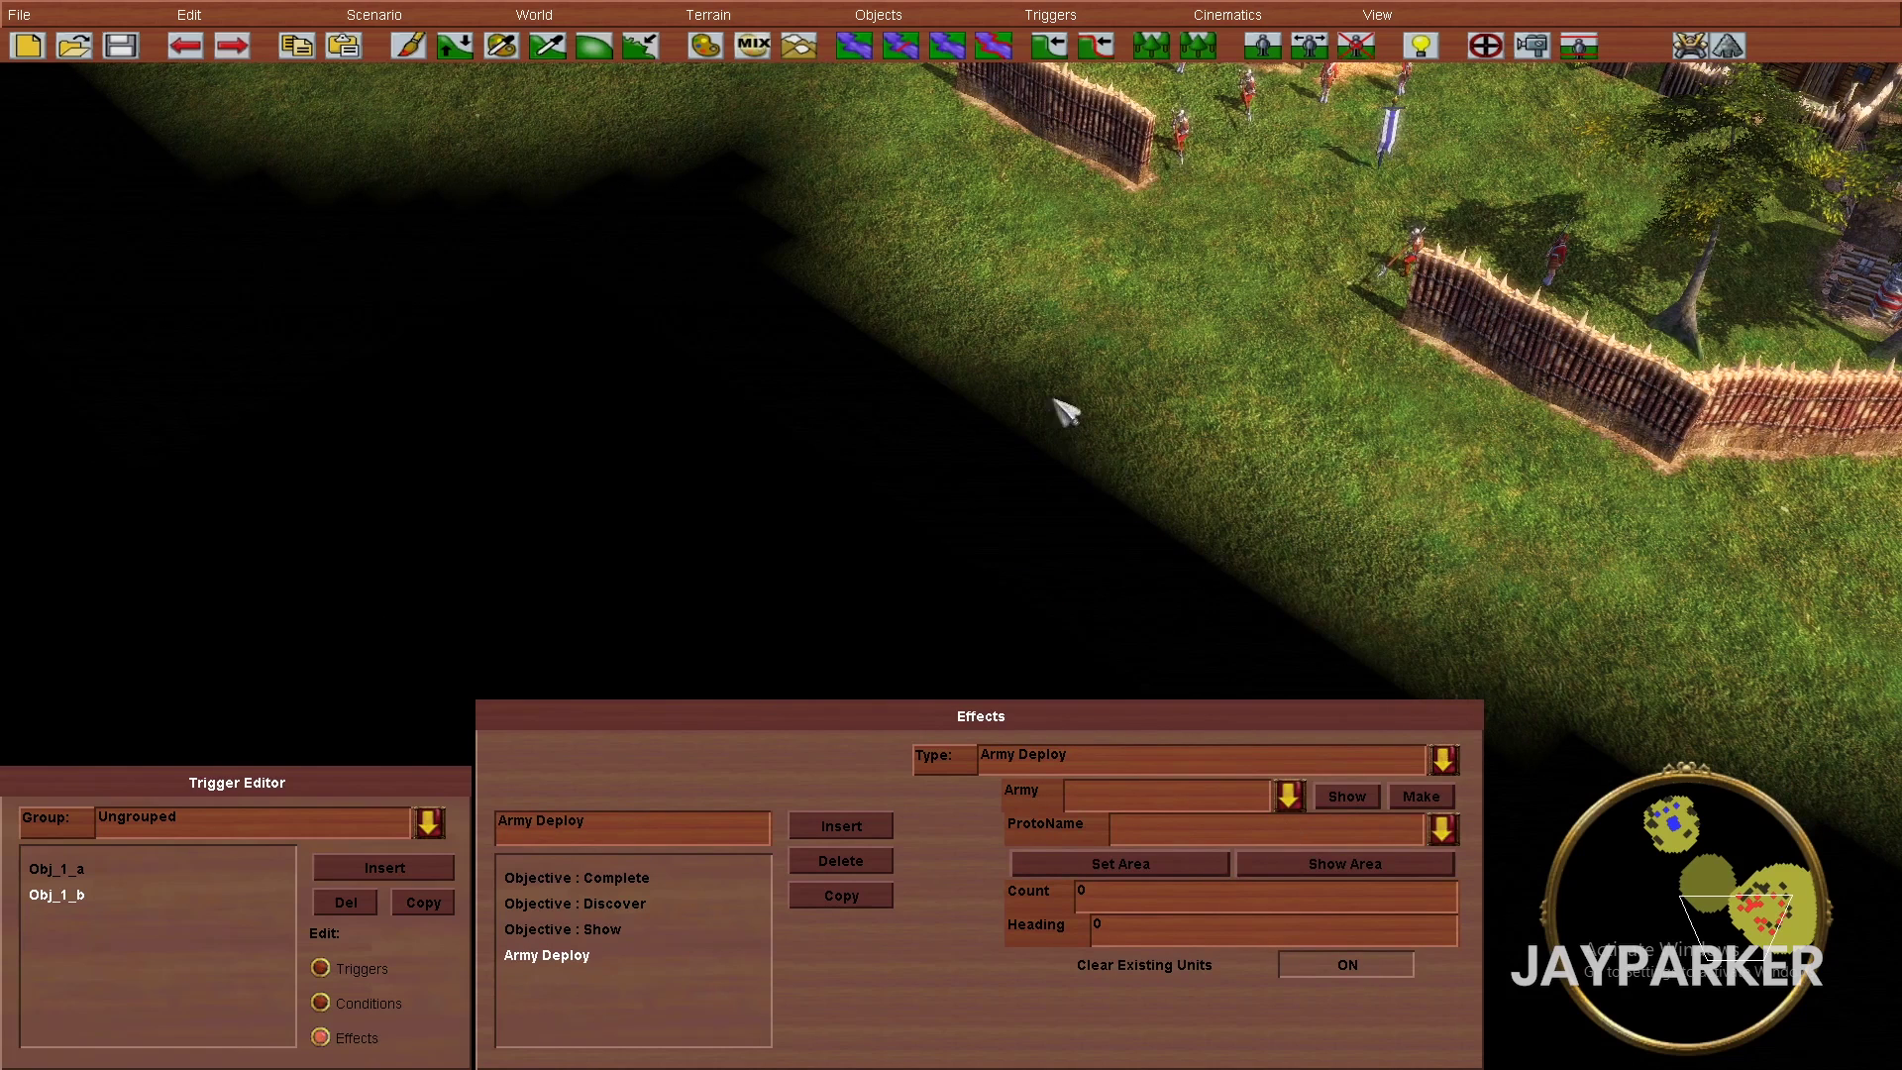
- Create an army named "enemy spawn" for player 3 in the Army Editor, and close the editor
click(1050, 15)
click(1085, 102)
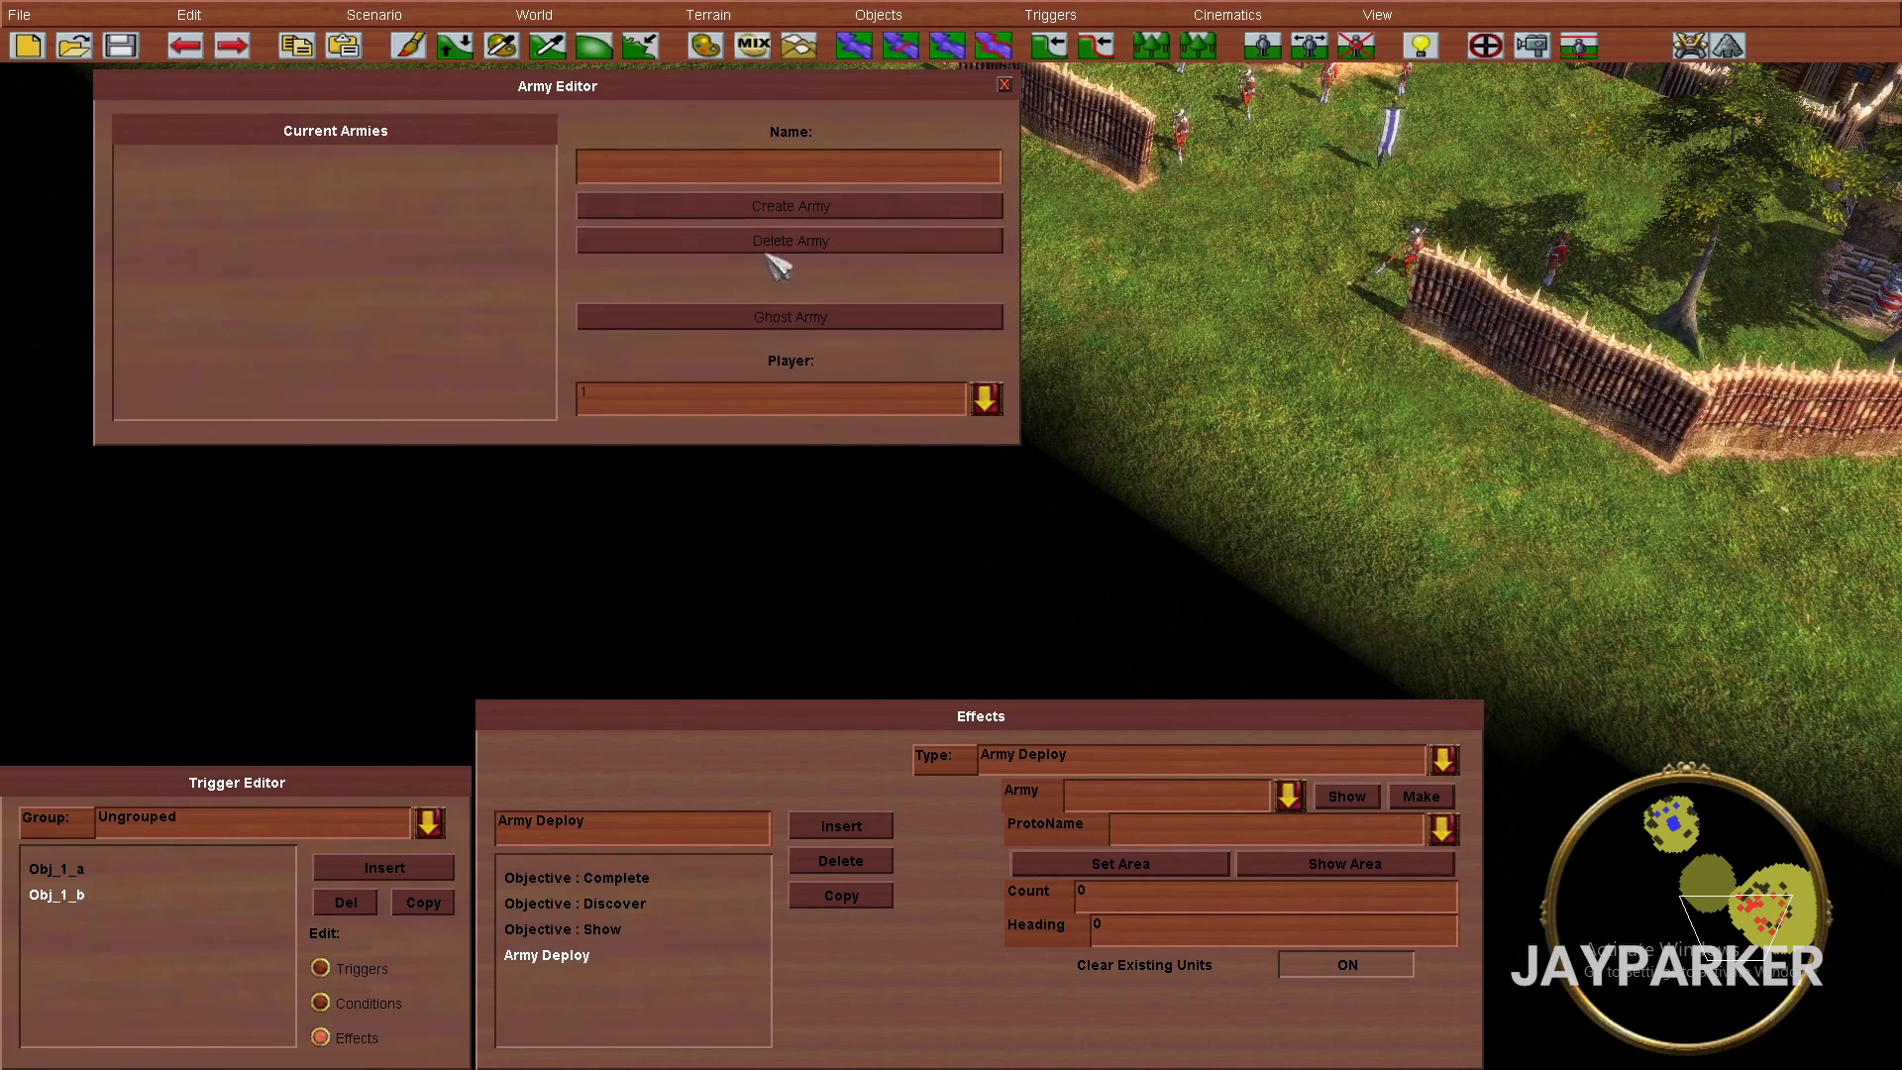
click(671, 399)
click(649, 500)
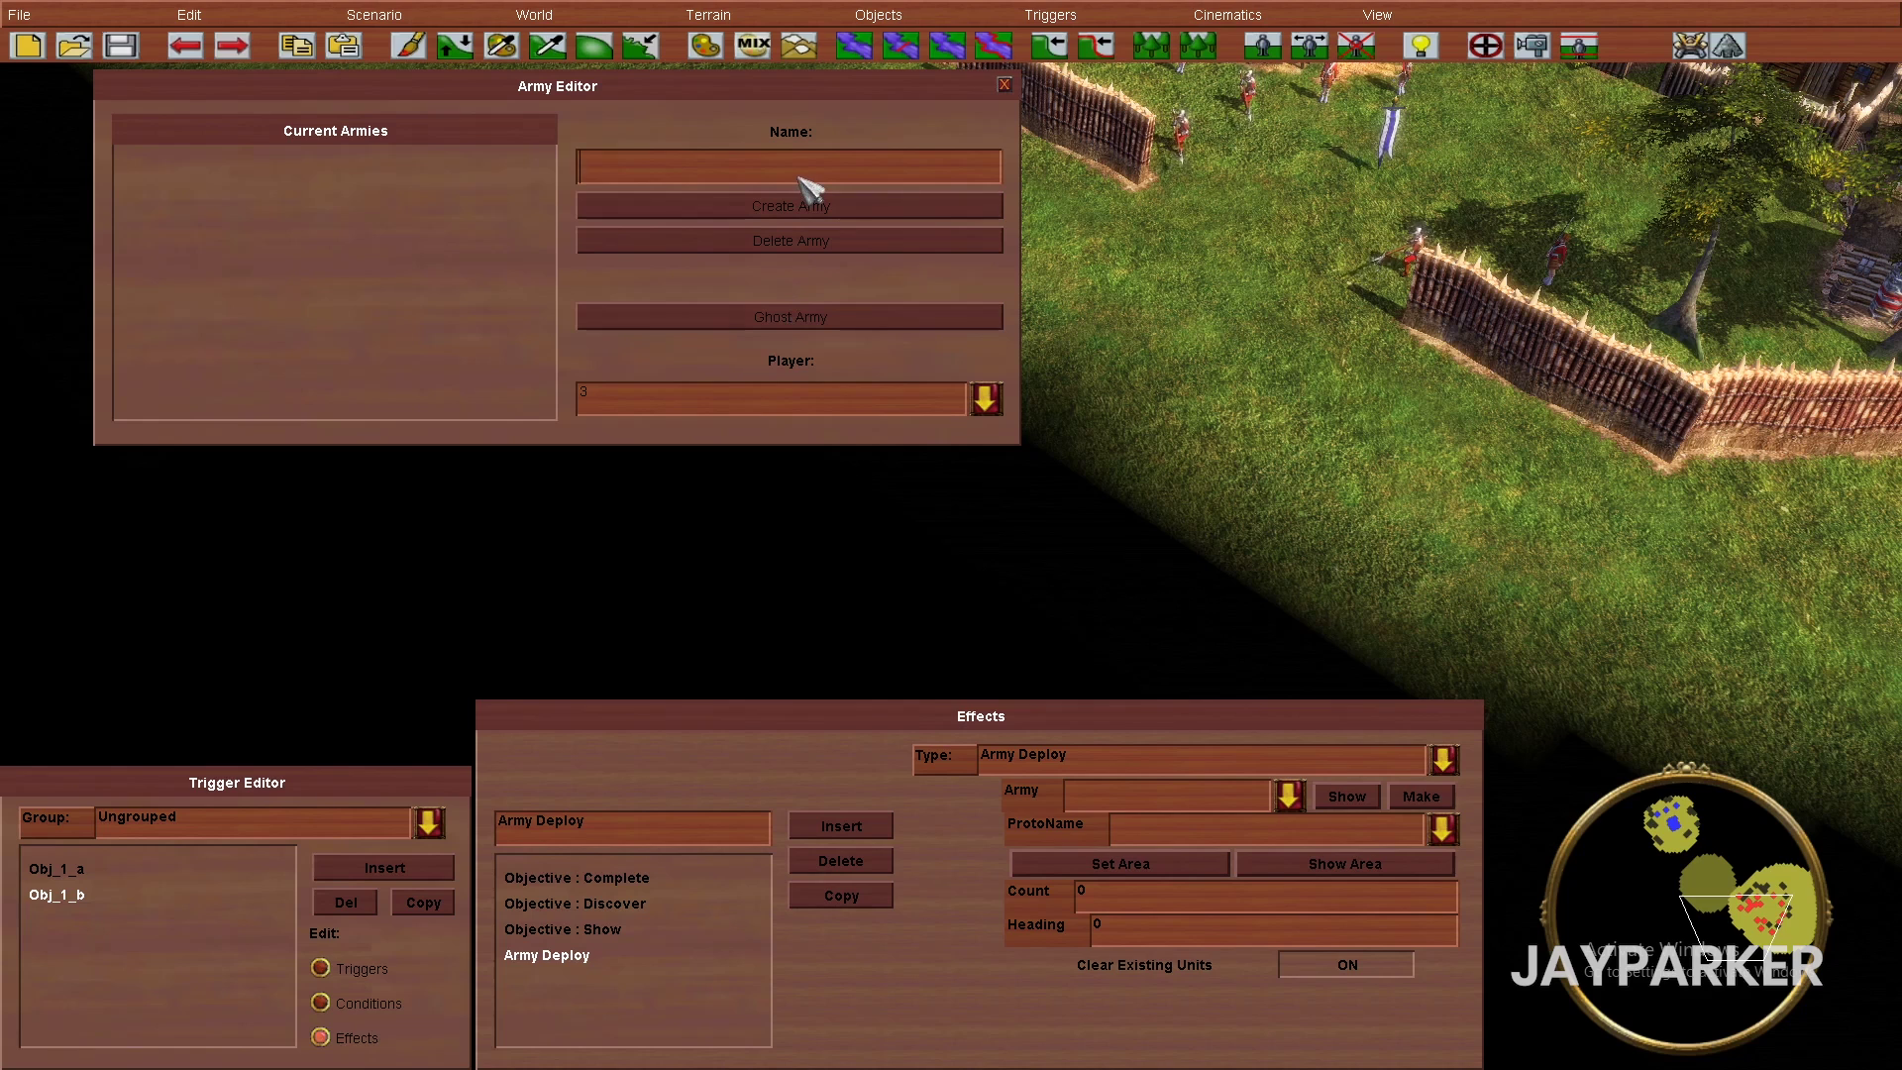
text(ene)
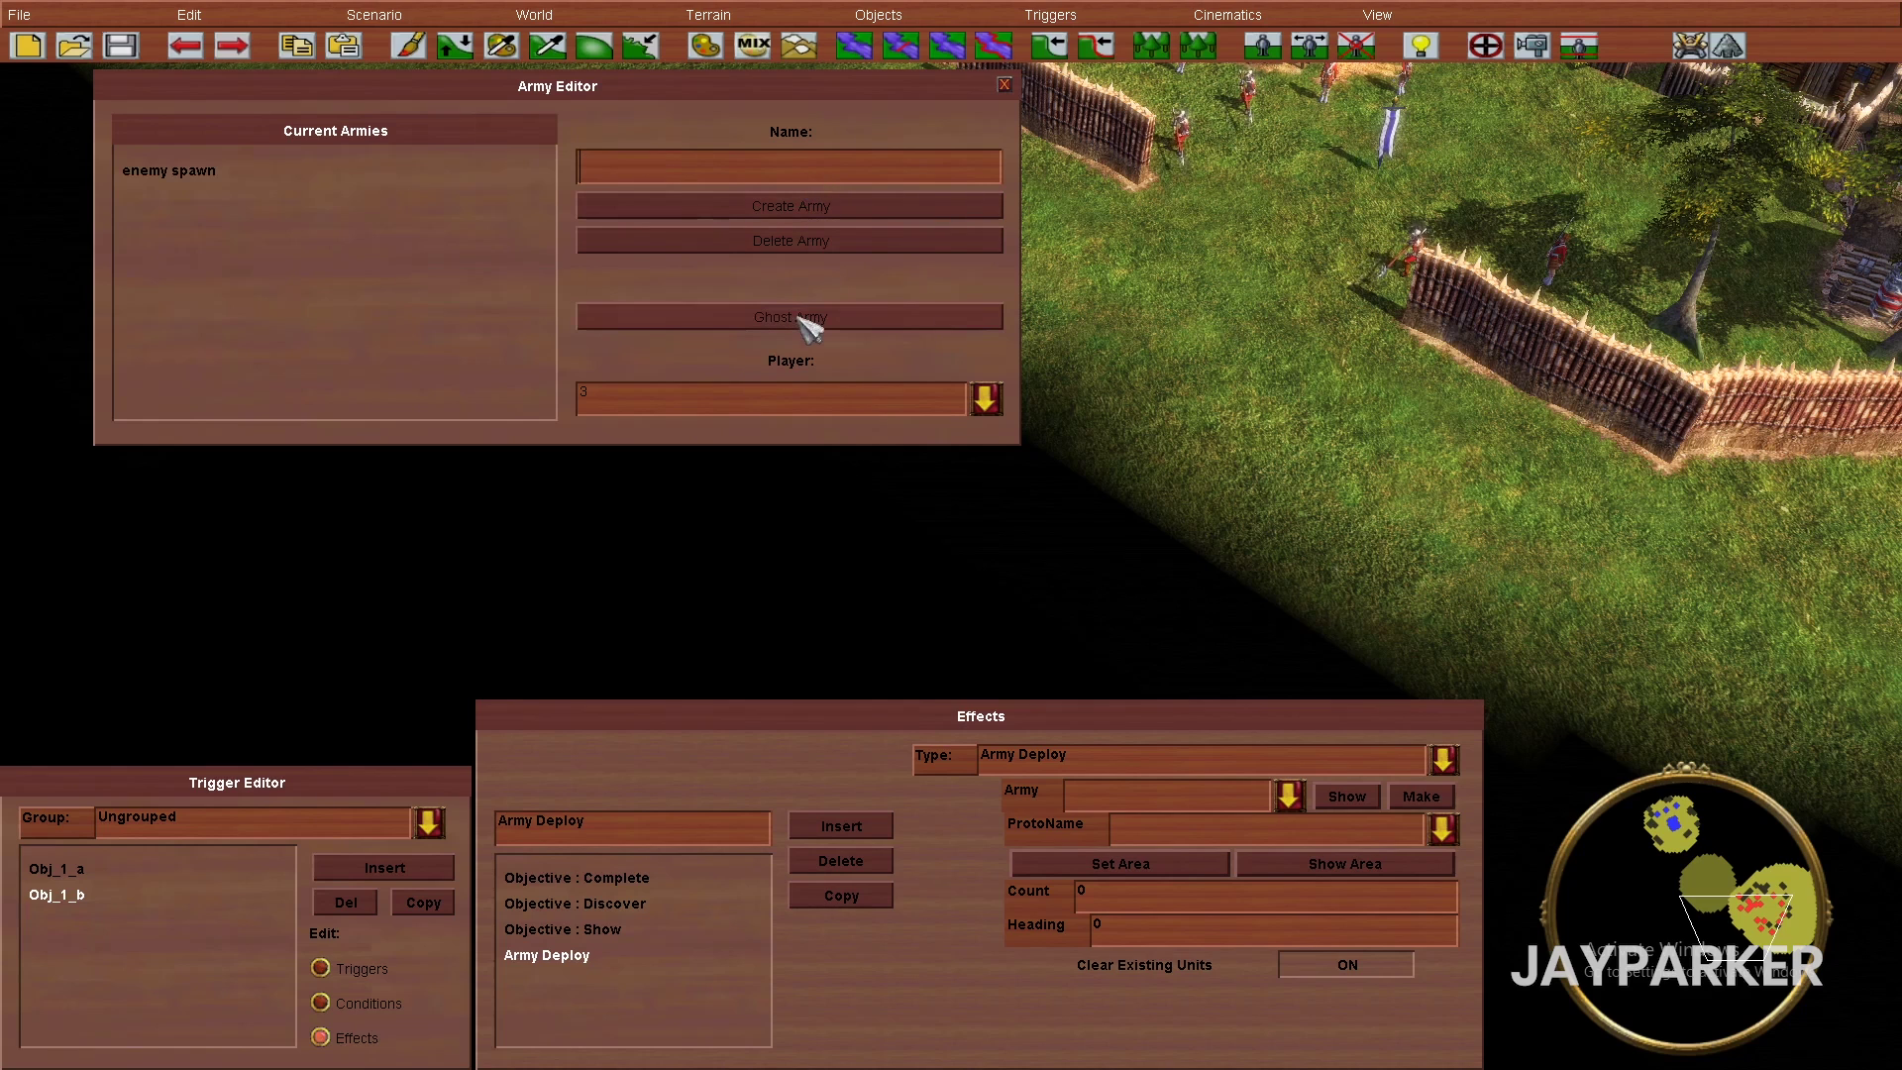
click(1005, 85)
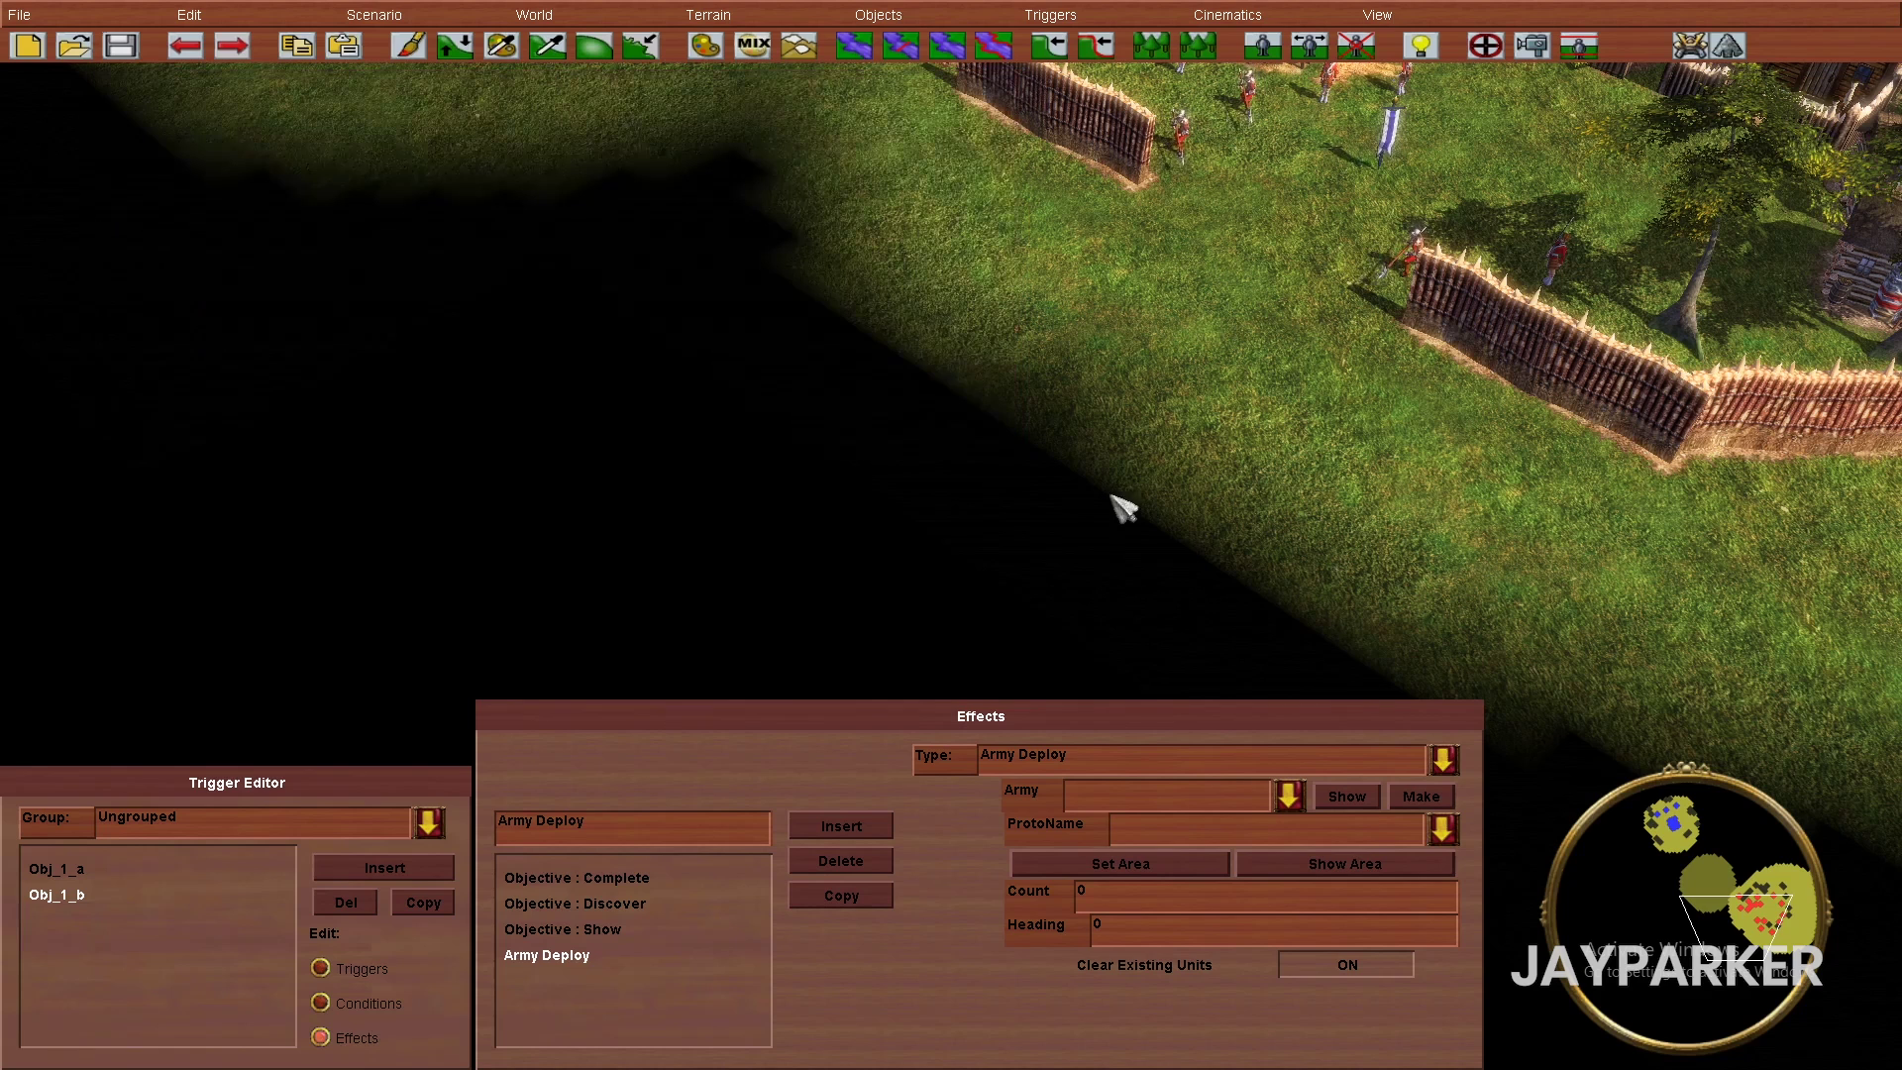
- Assign the "enemy spawn" army to the Army Deploy effect, reselecting the effect to refresh its army choices
click(1156, 792)
click(597, 928)
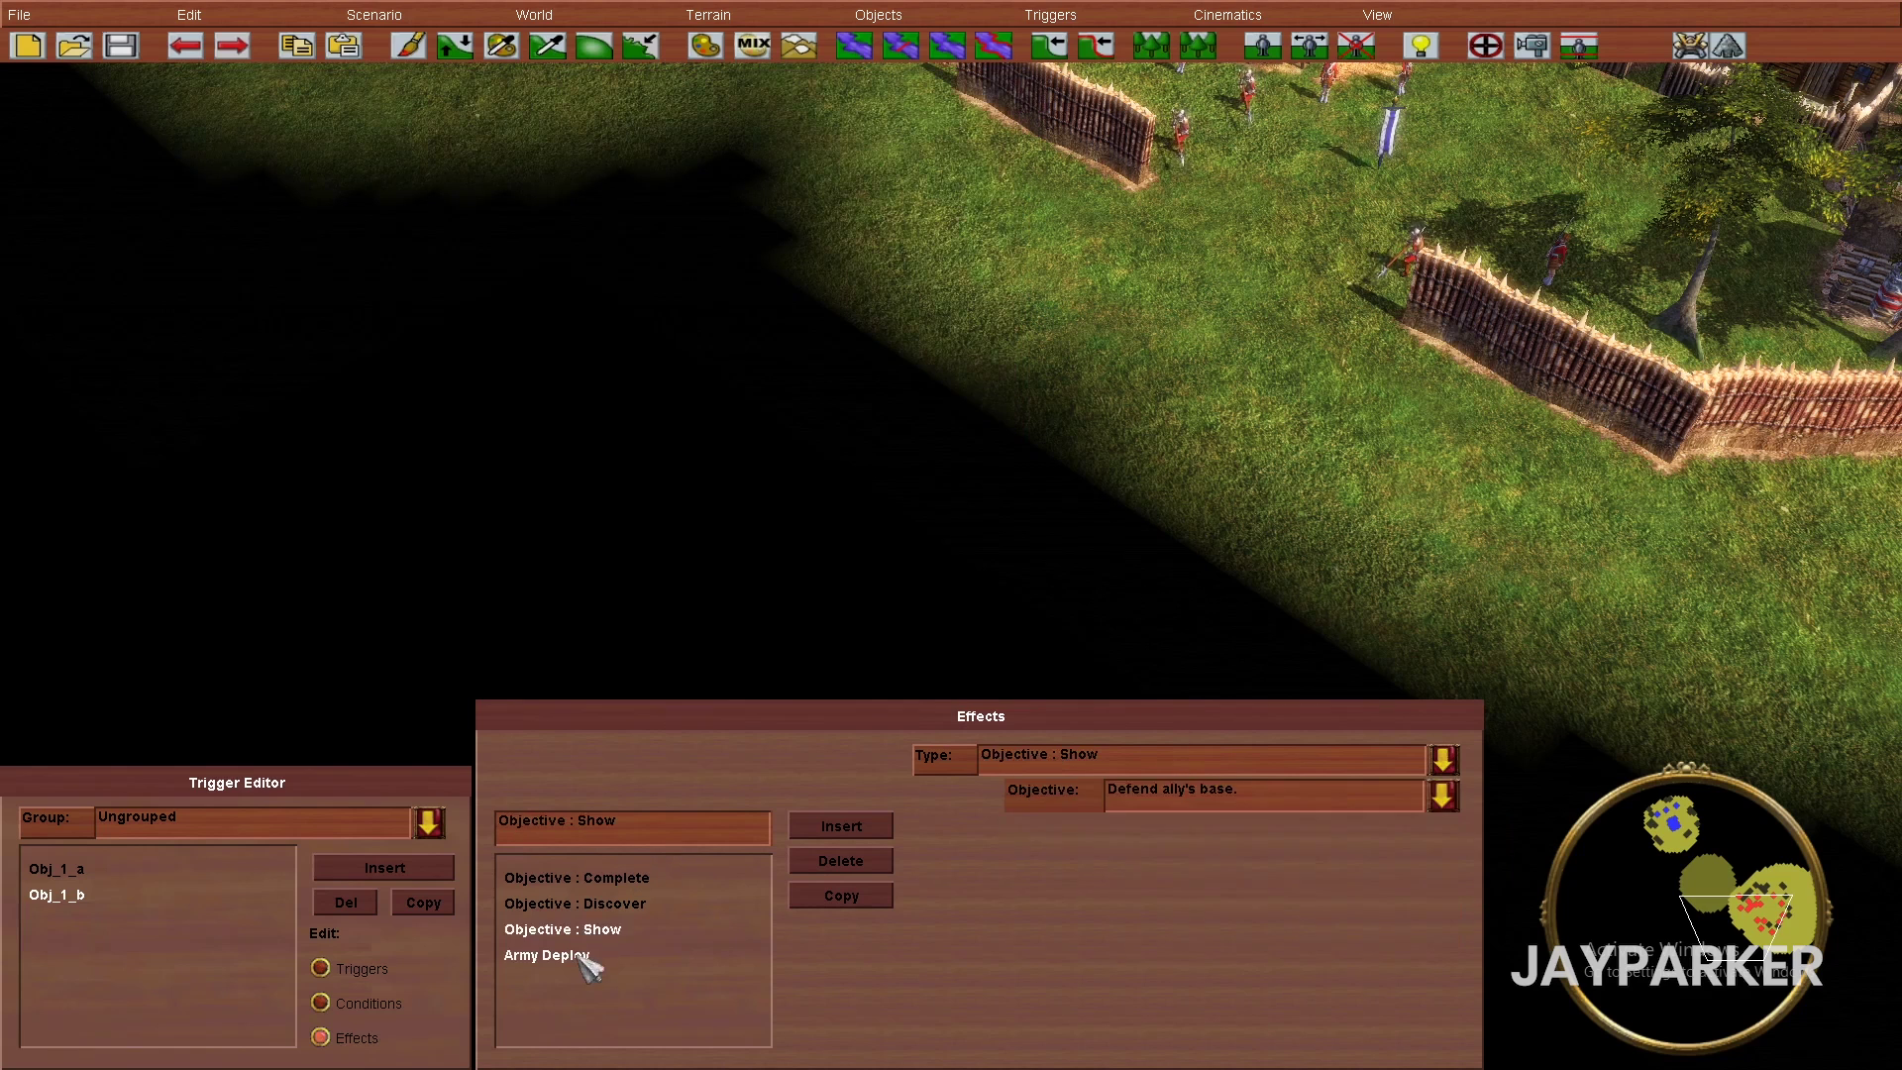
click(585, 957)
click(1135, 804)
click(1142, 837)
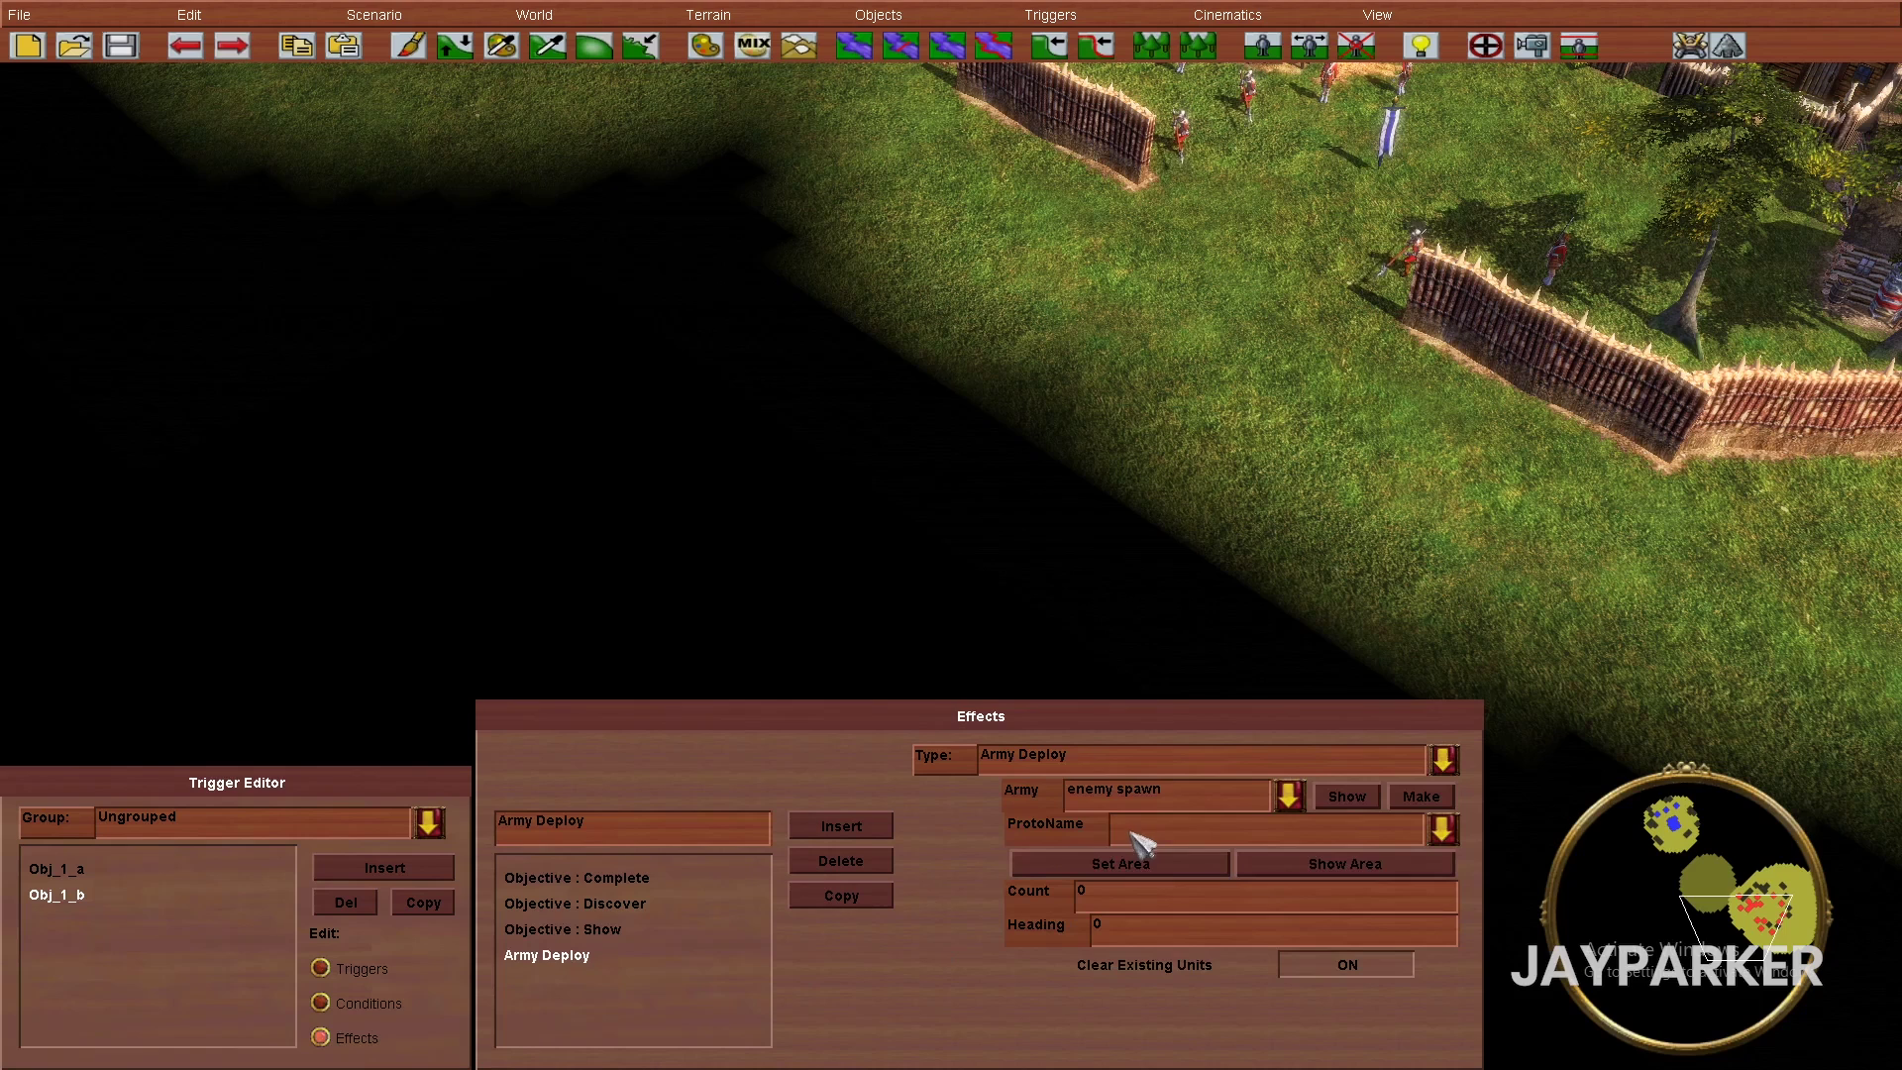
- Set the unit type (ProtoName) of the Army Deploy effect to Pirate
click(1244, 832)
scroll(1210, 679, down, 20)
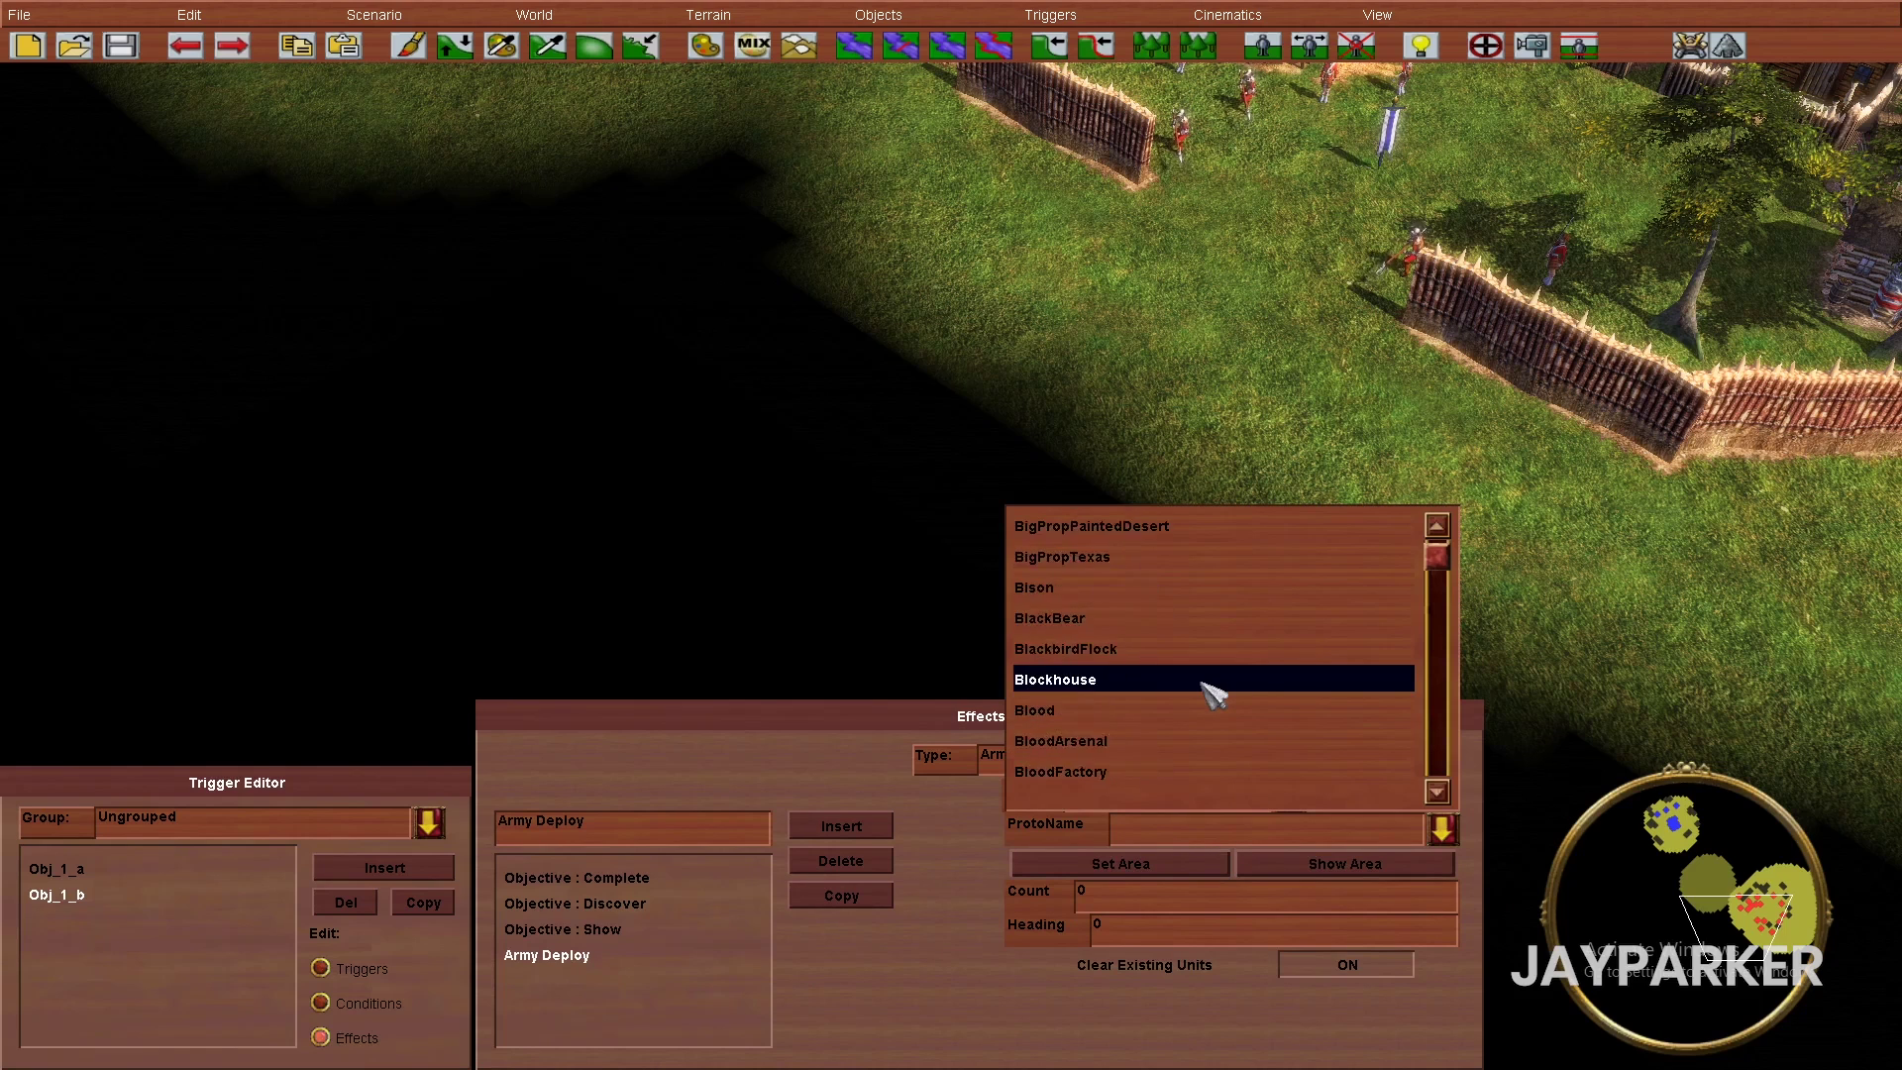
scroll(1206, 685, down, 20)
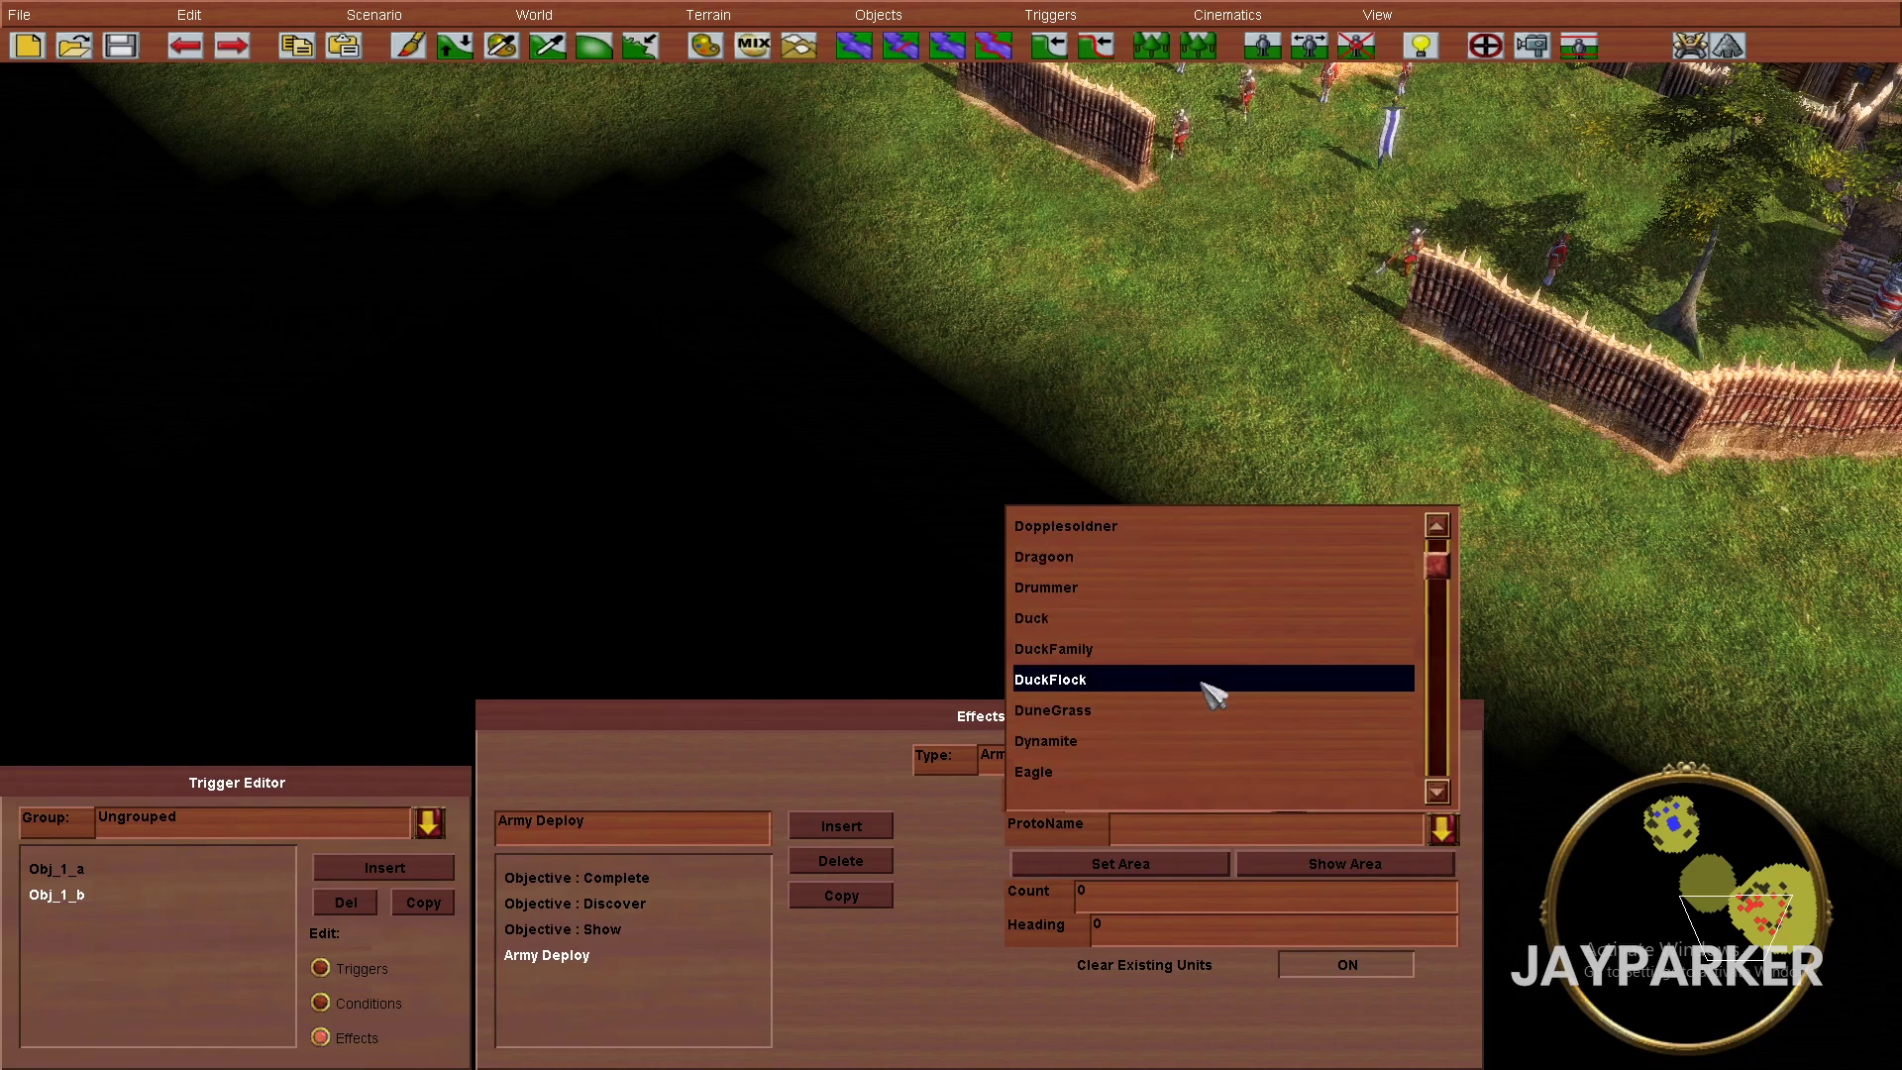
scroll(1210, 684, down, 5)
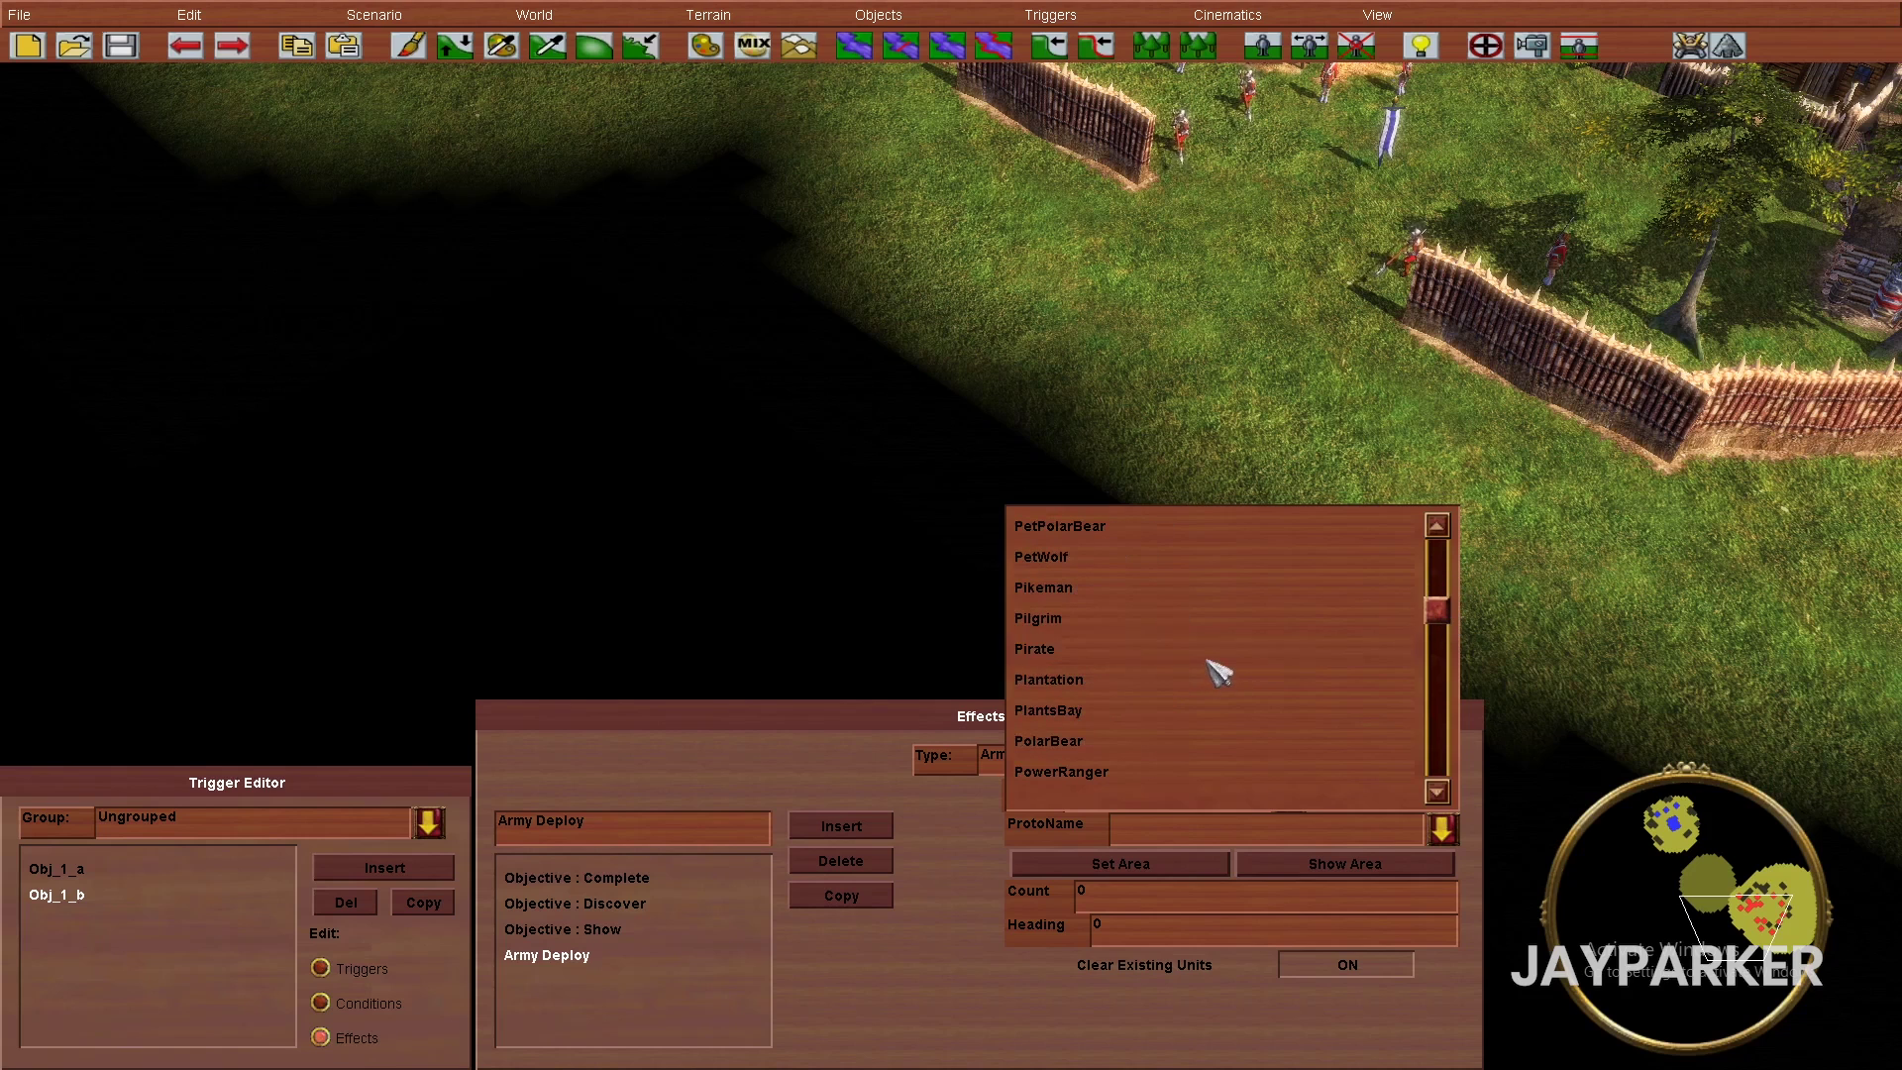
click(1208, 653)
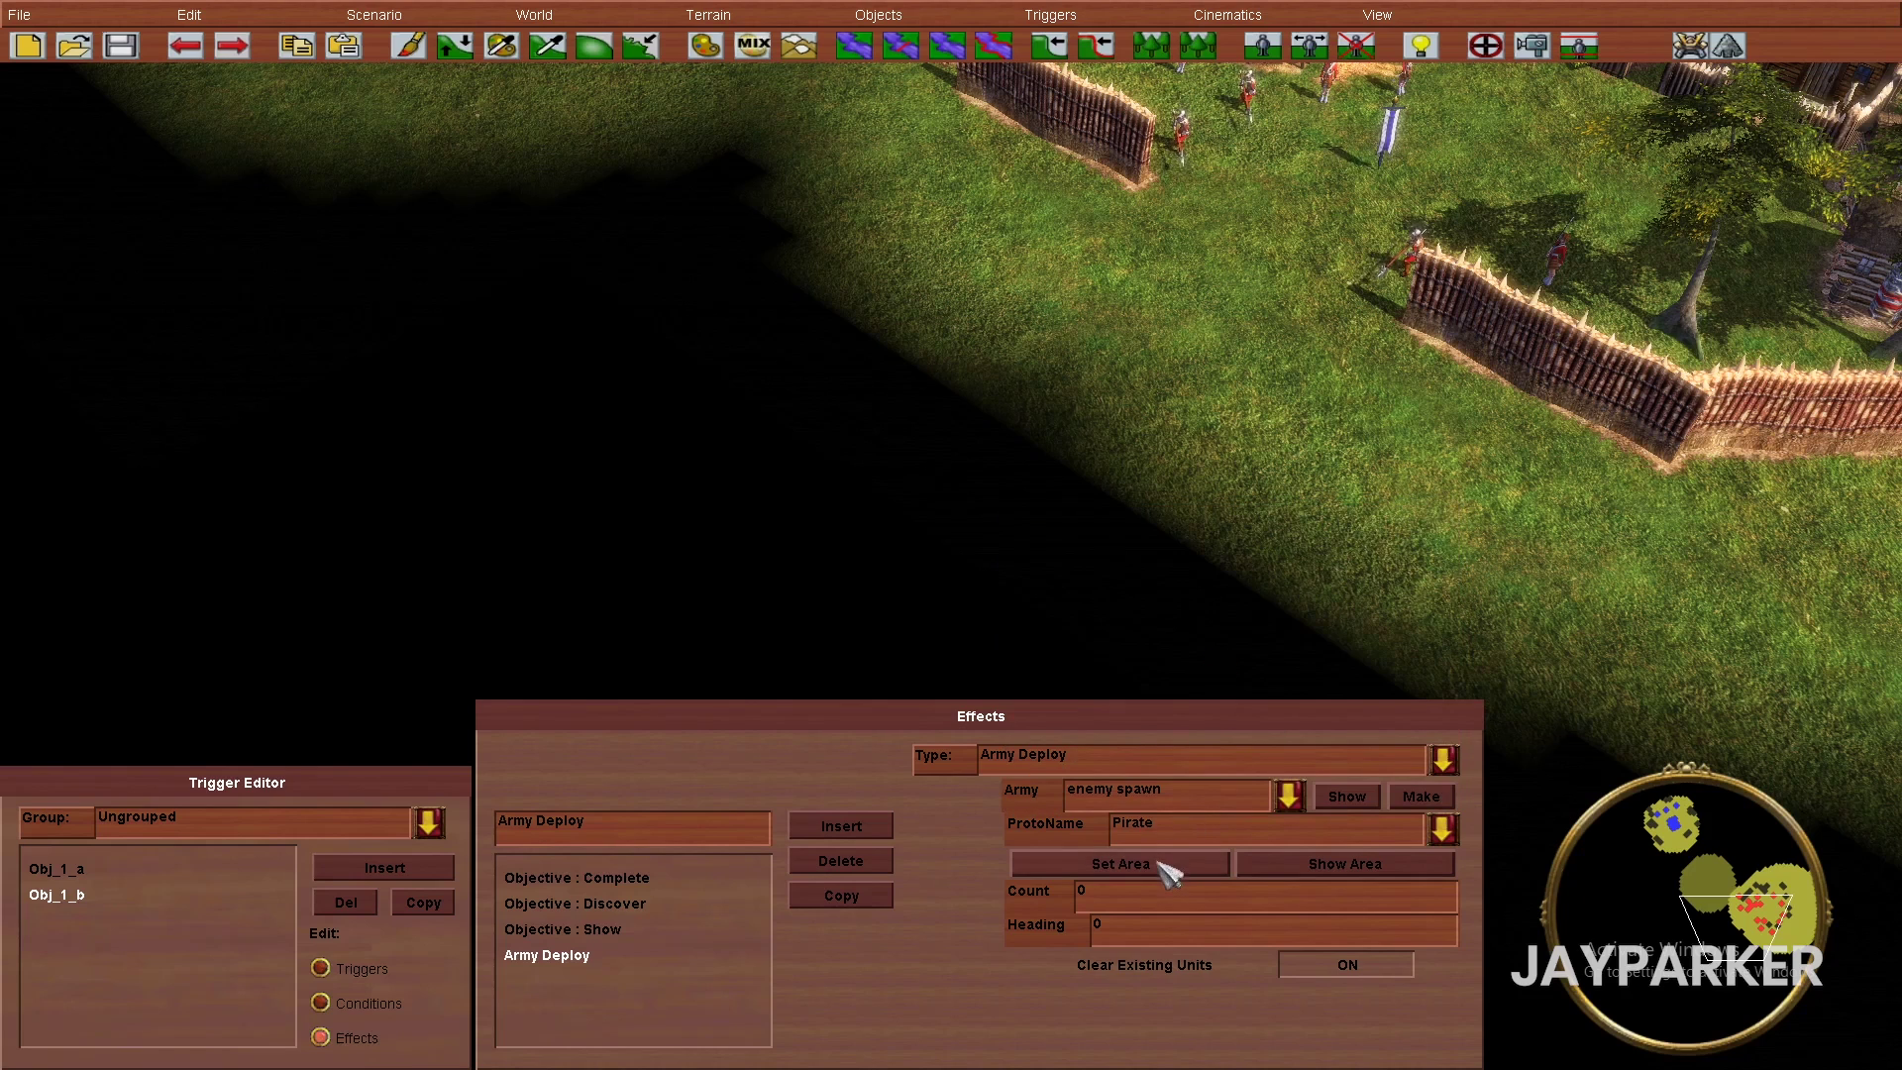
- Set the deploy area on the black ground outside the ally's palisade, check its location, and set the count to 6
click(1160, 864)
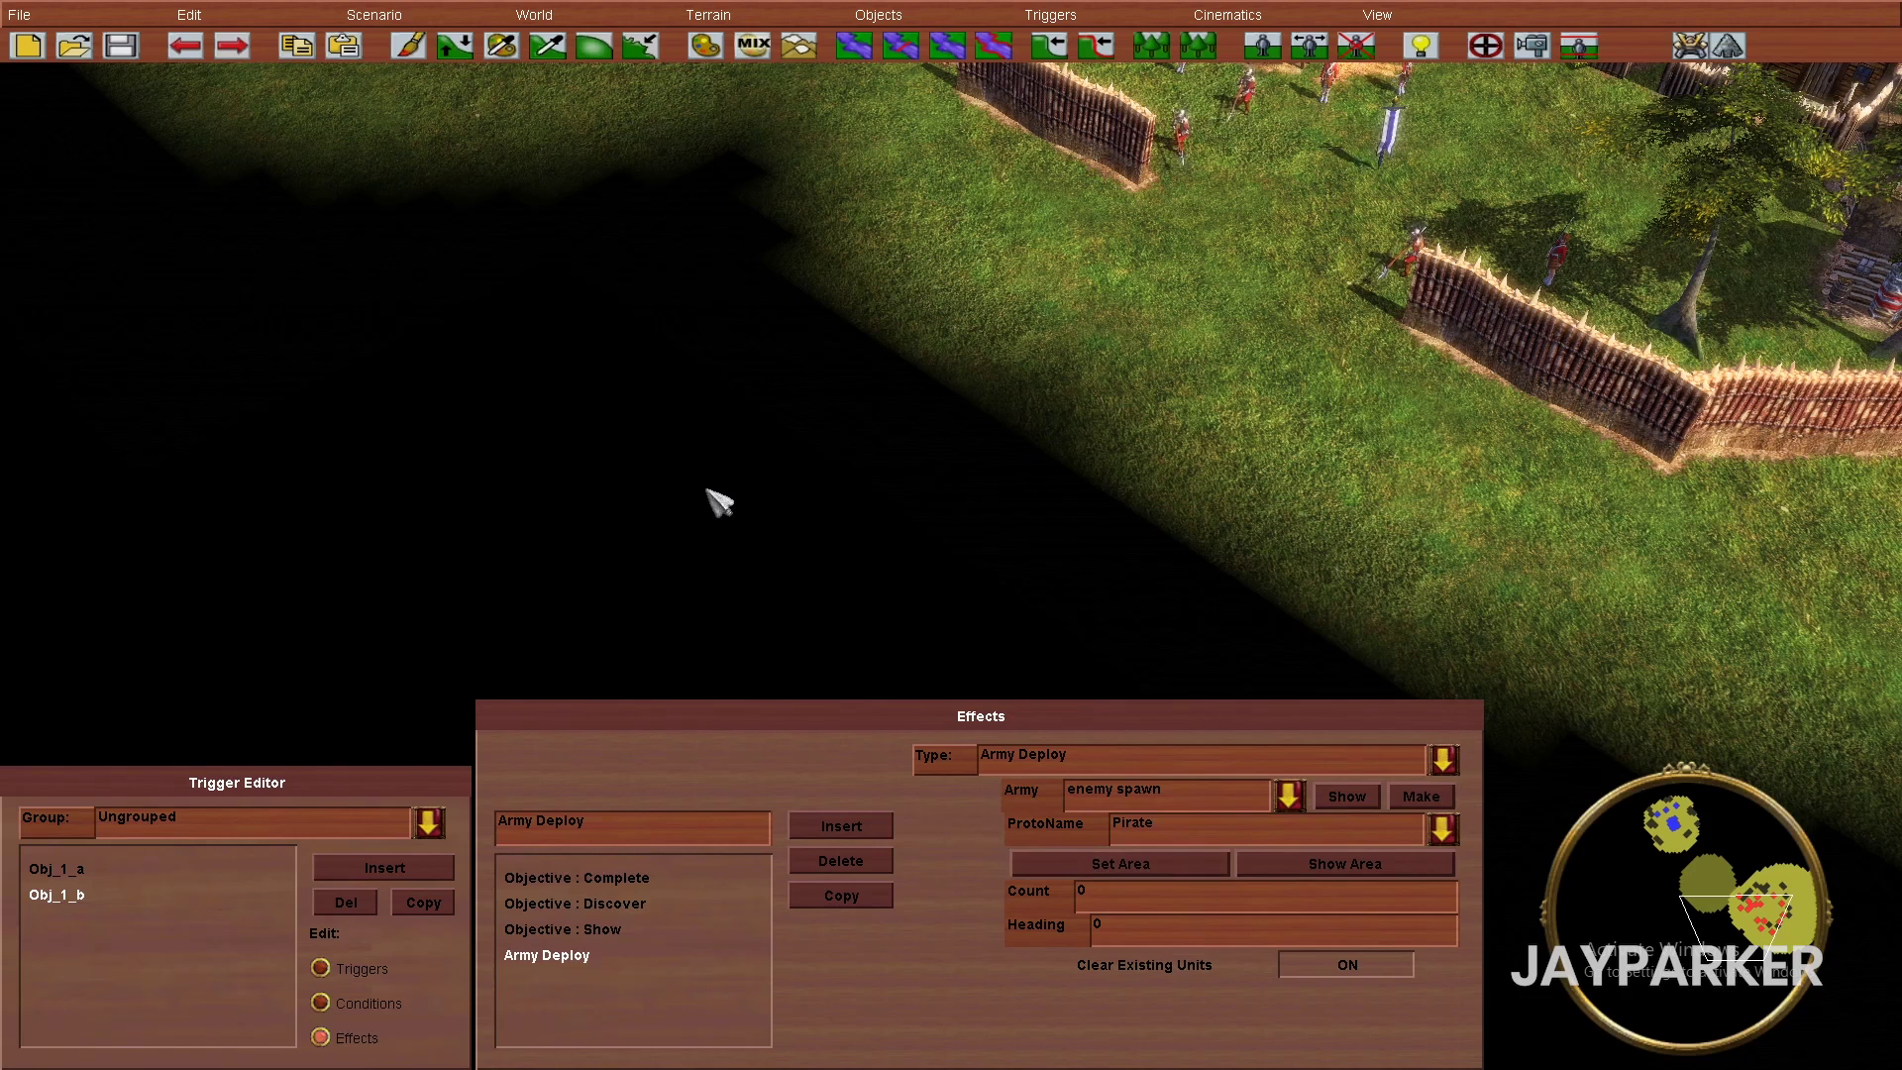
click(707, 491)
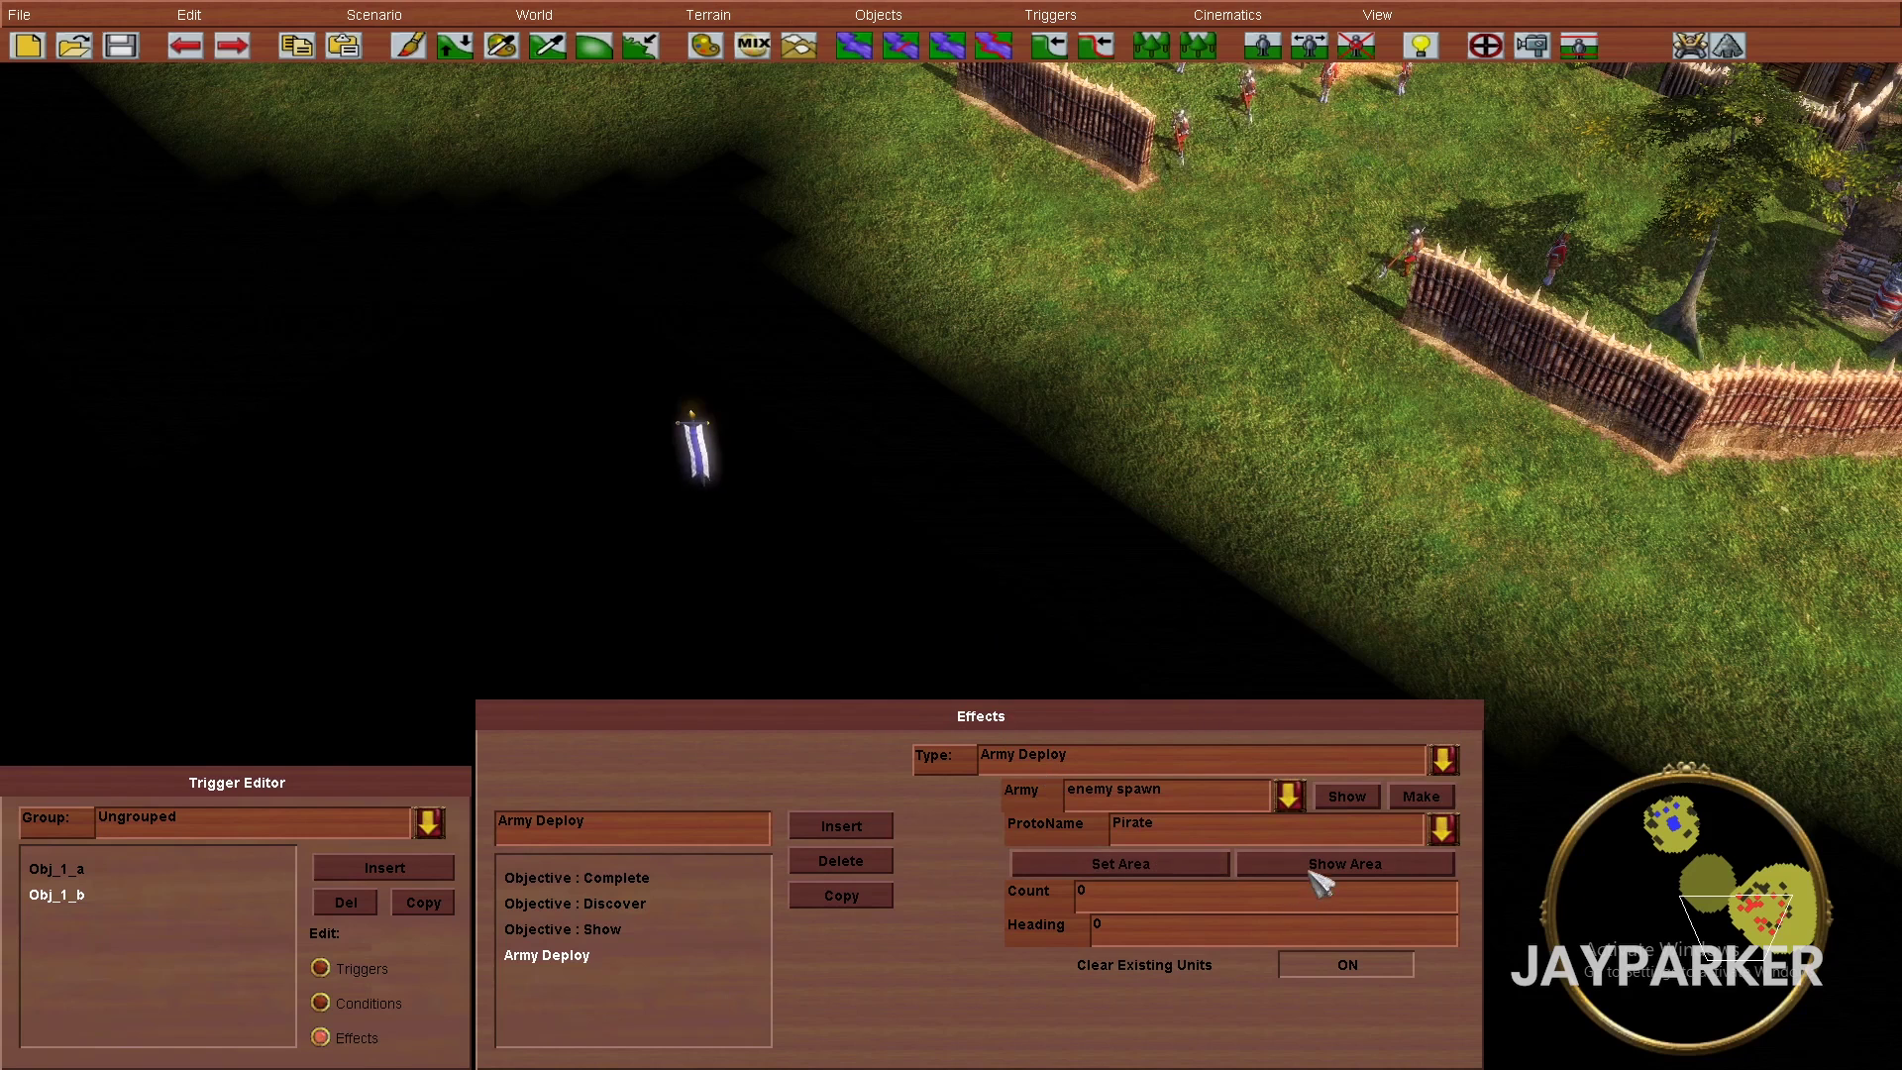
click(1312, 867)
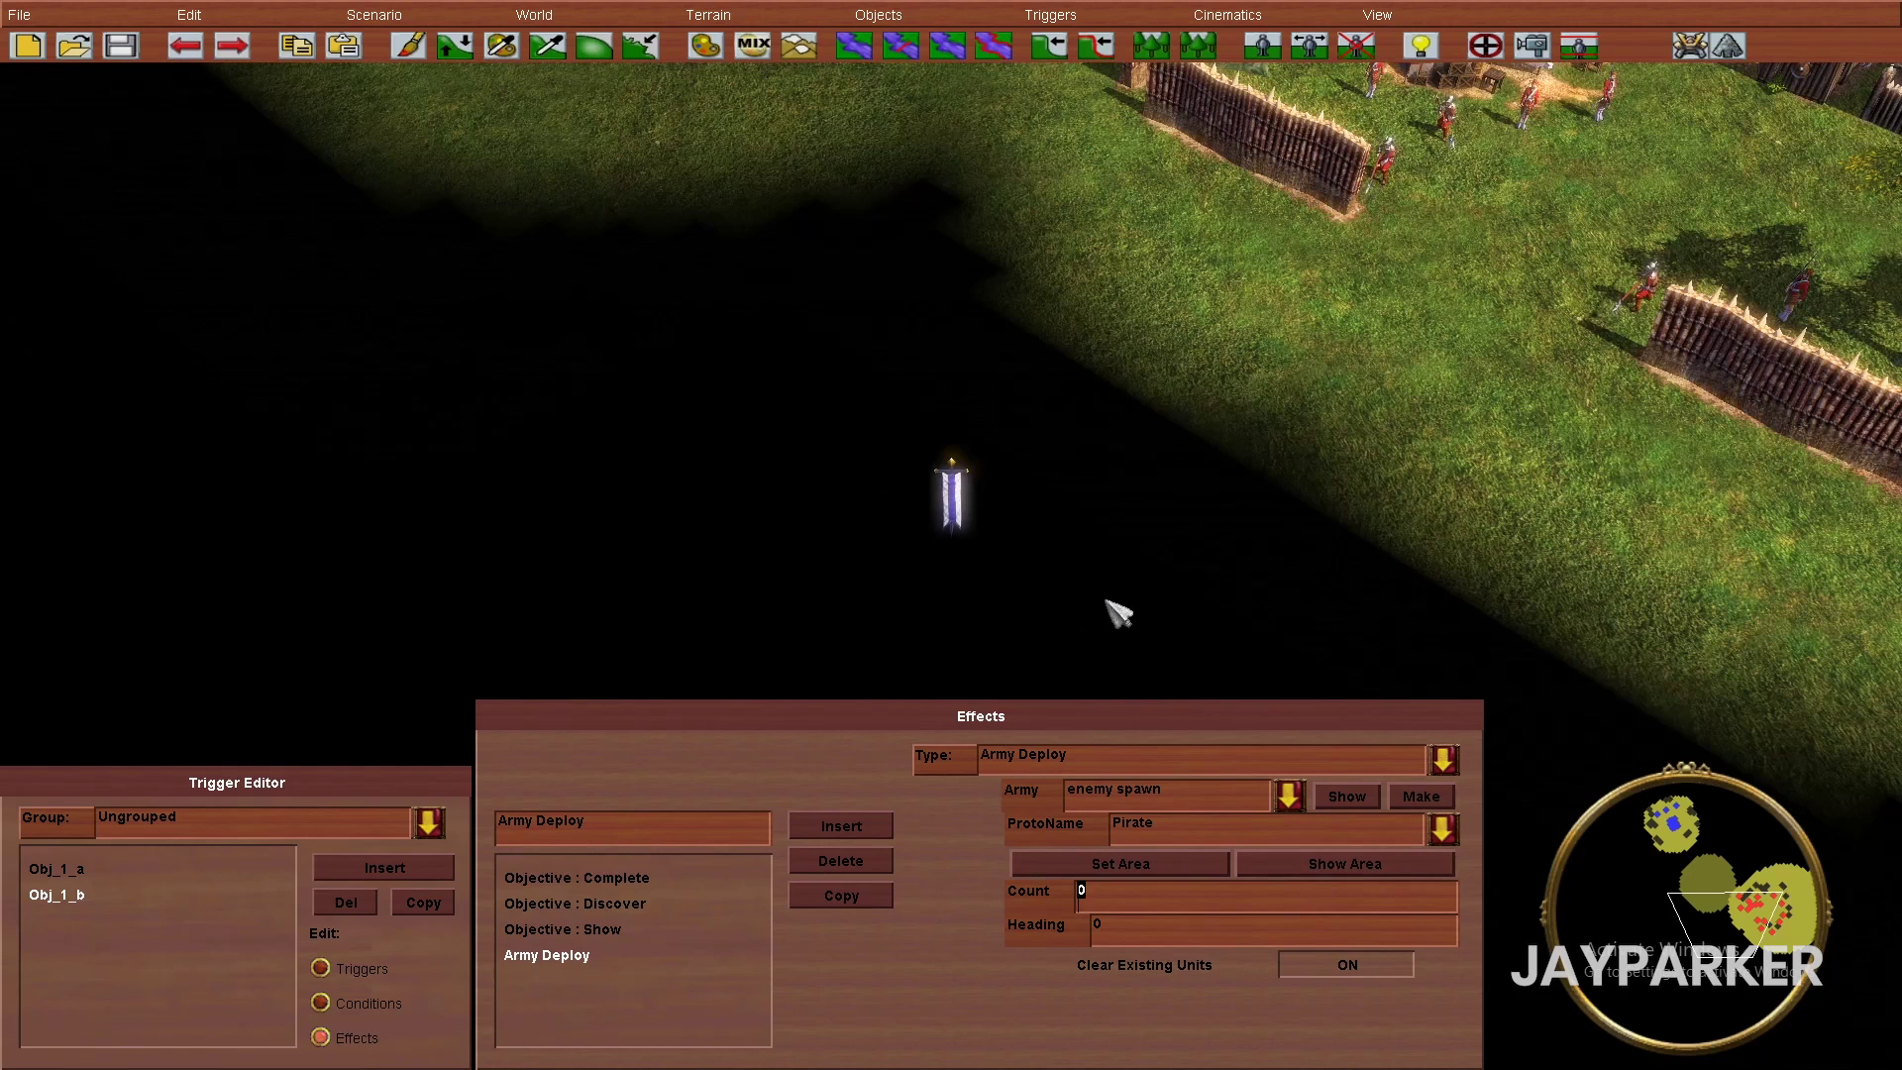
- Create a third trigger and name it Obj_2_a
click(385, 868)
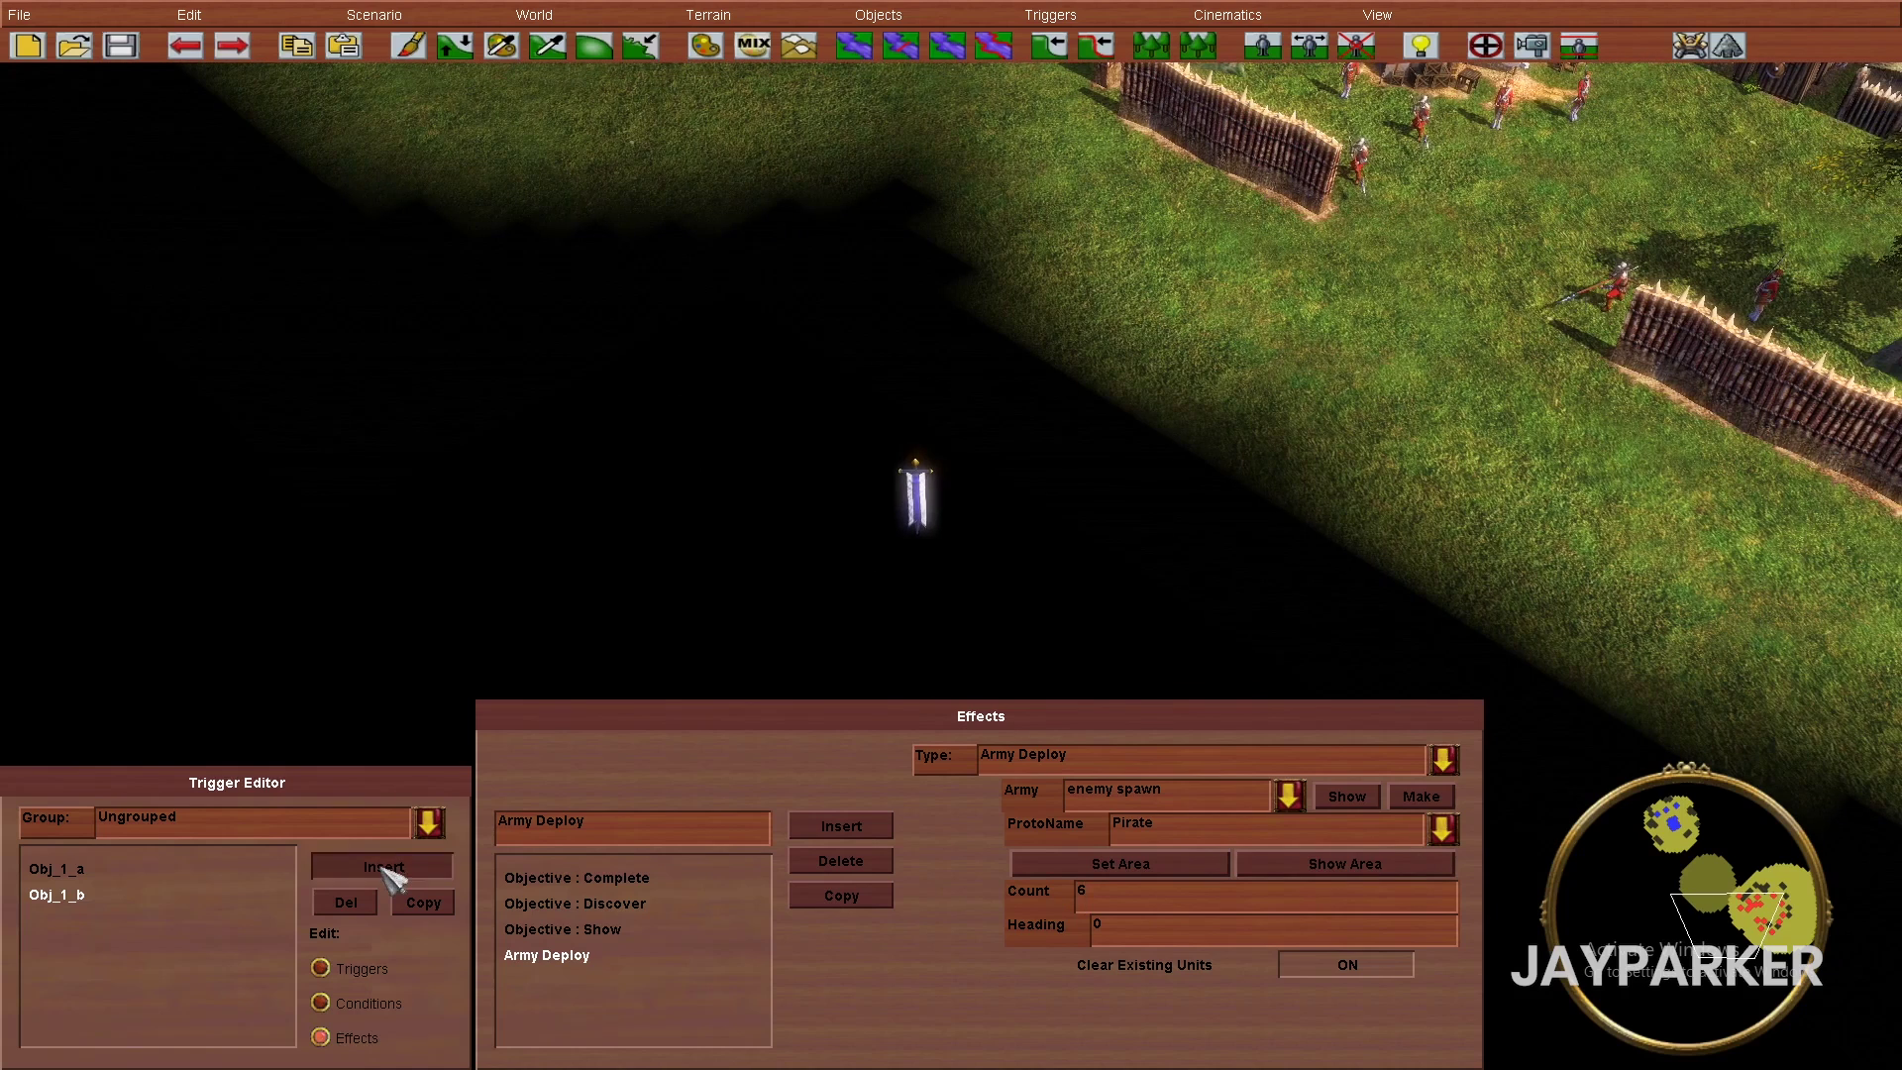
click(323, 968)
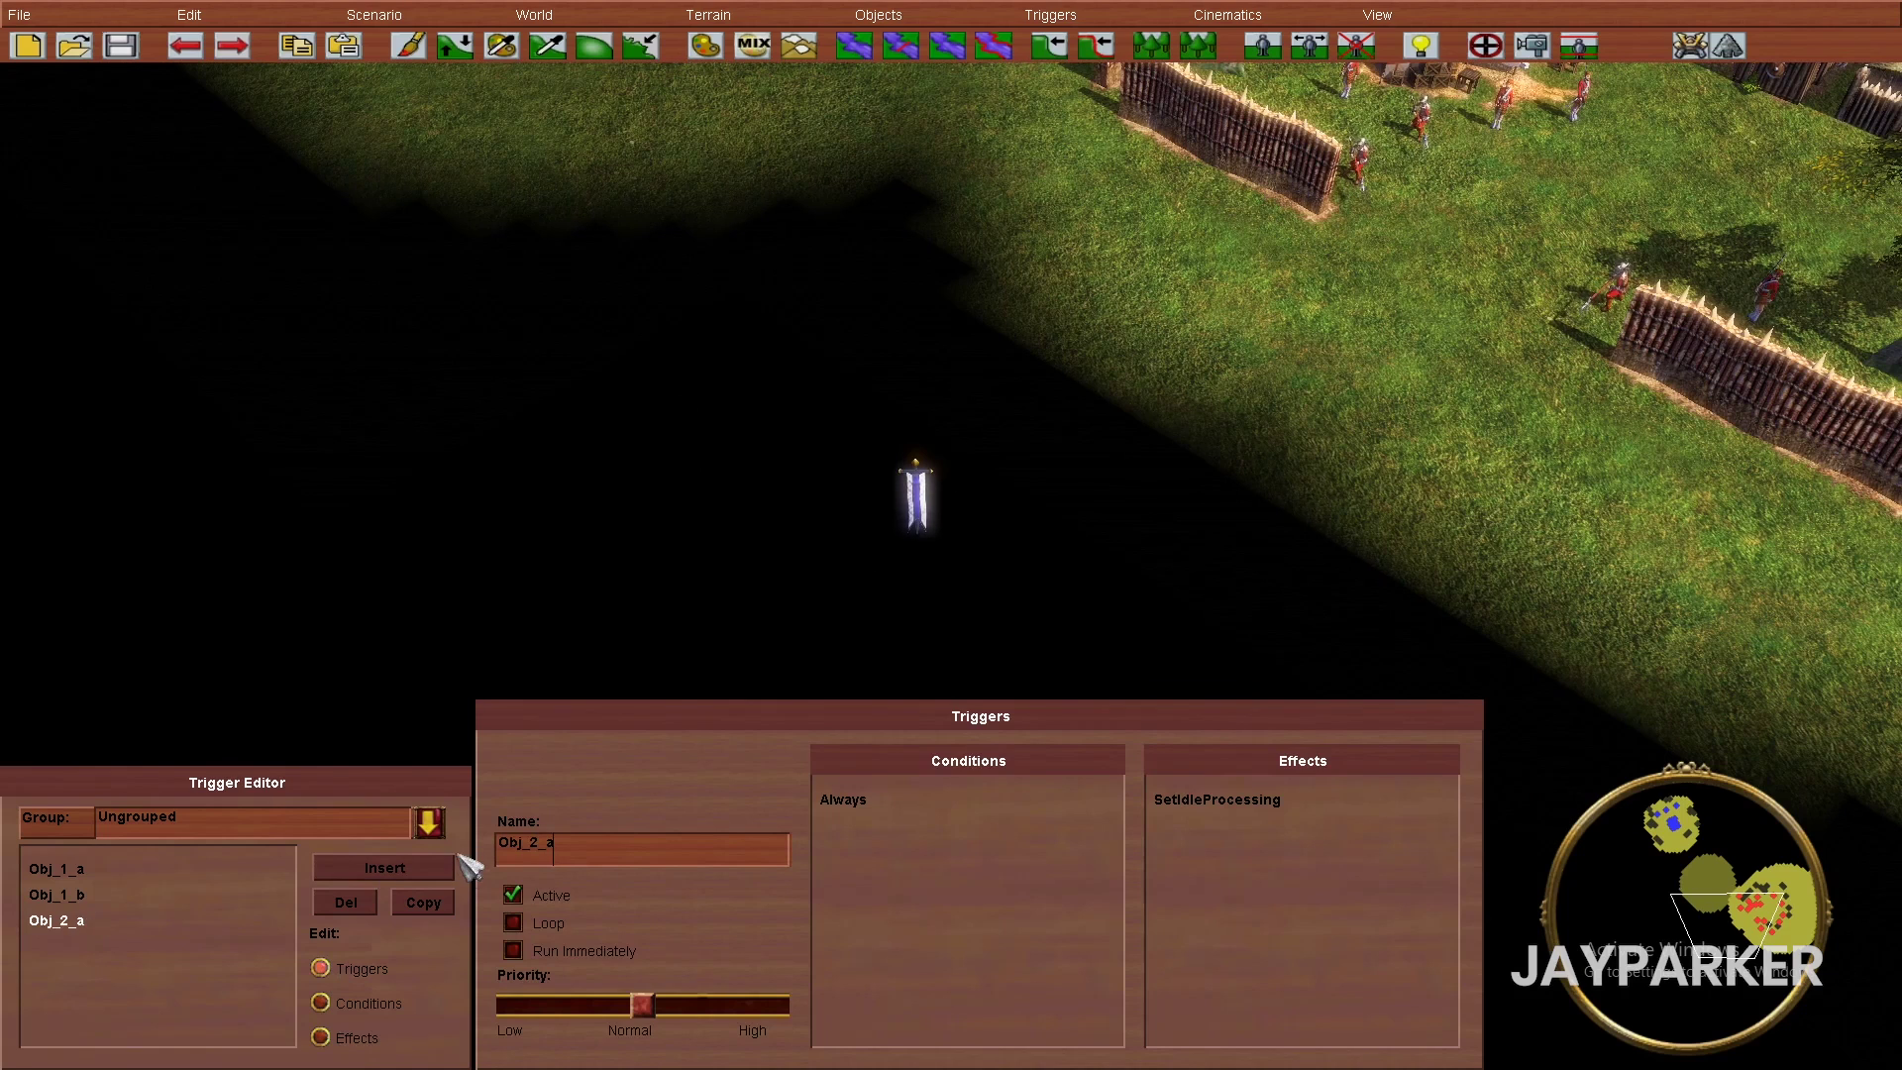
- Set the condition of trigger Obj_2_a to Army Distance to Point for the "enemy spawn" army
click(381, 1003)
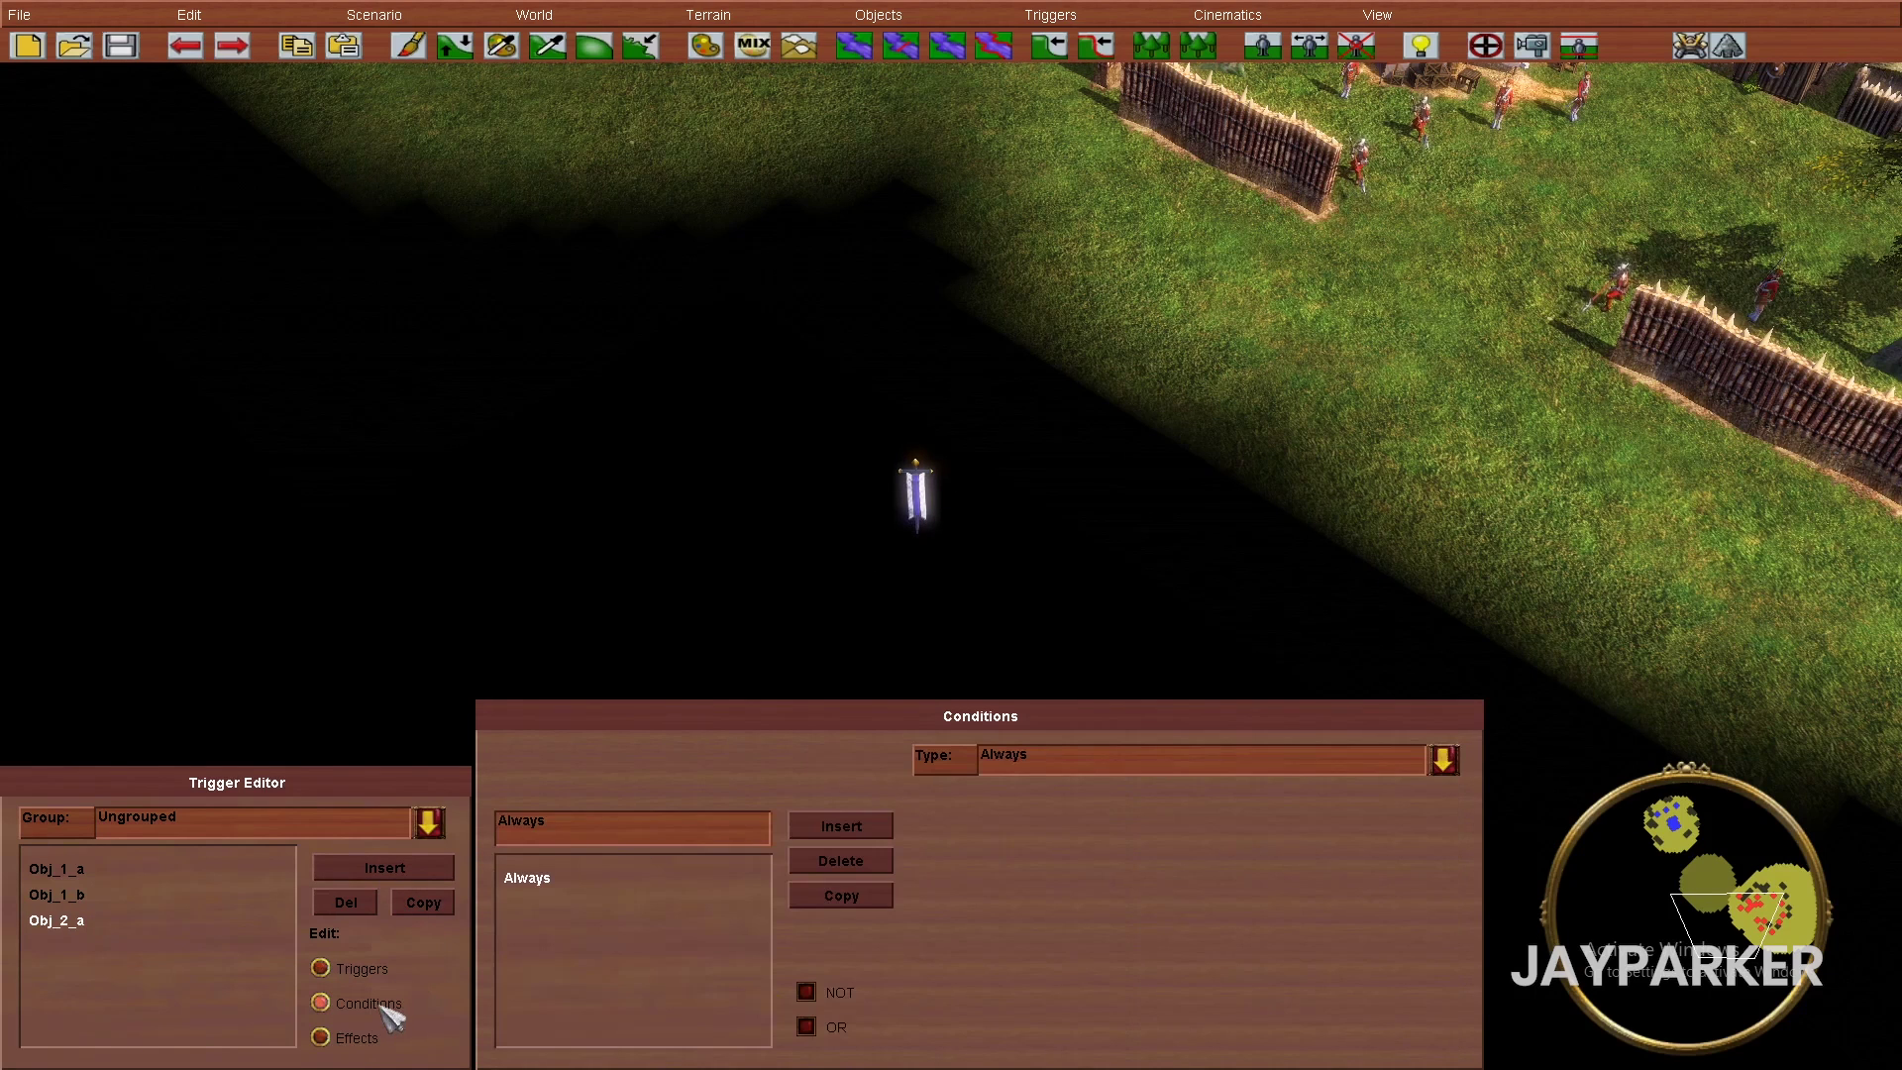
click(1030, 776)
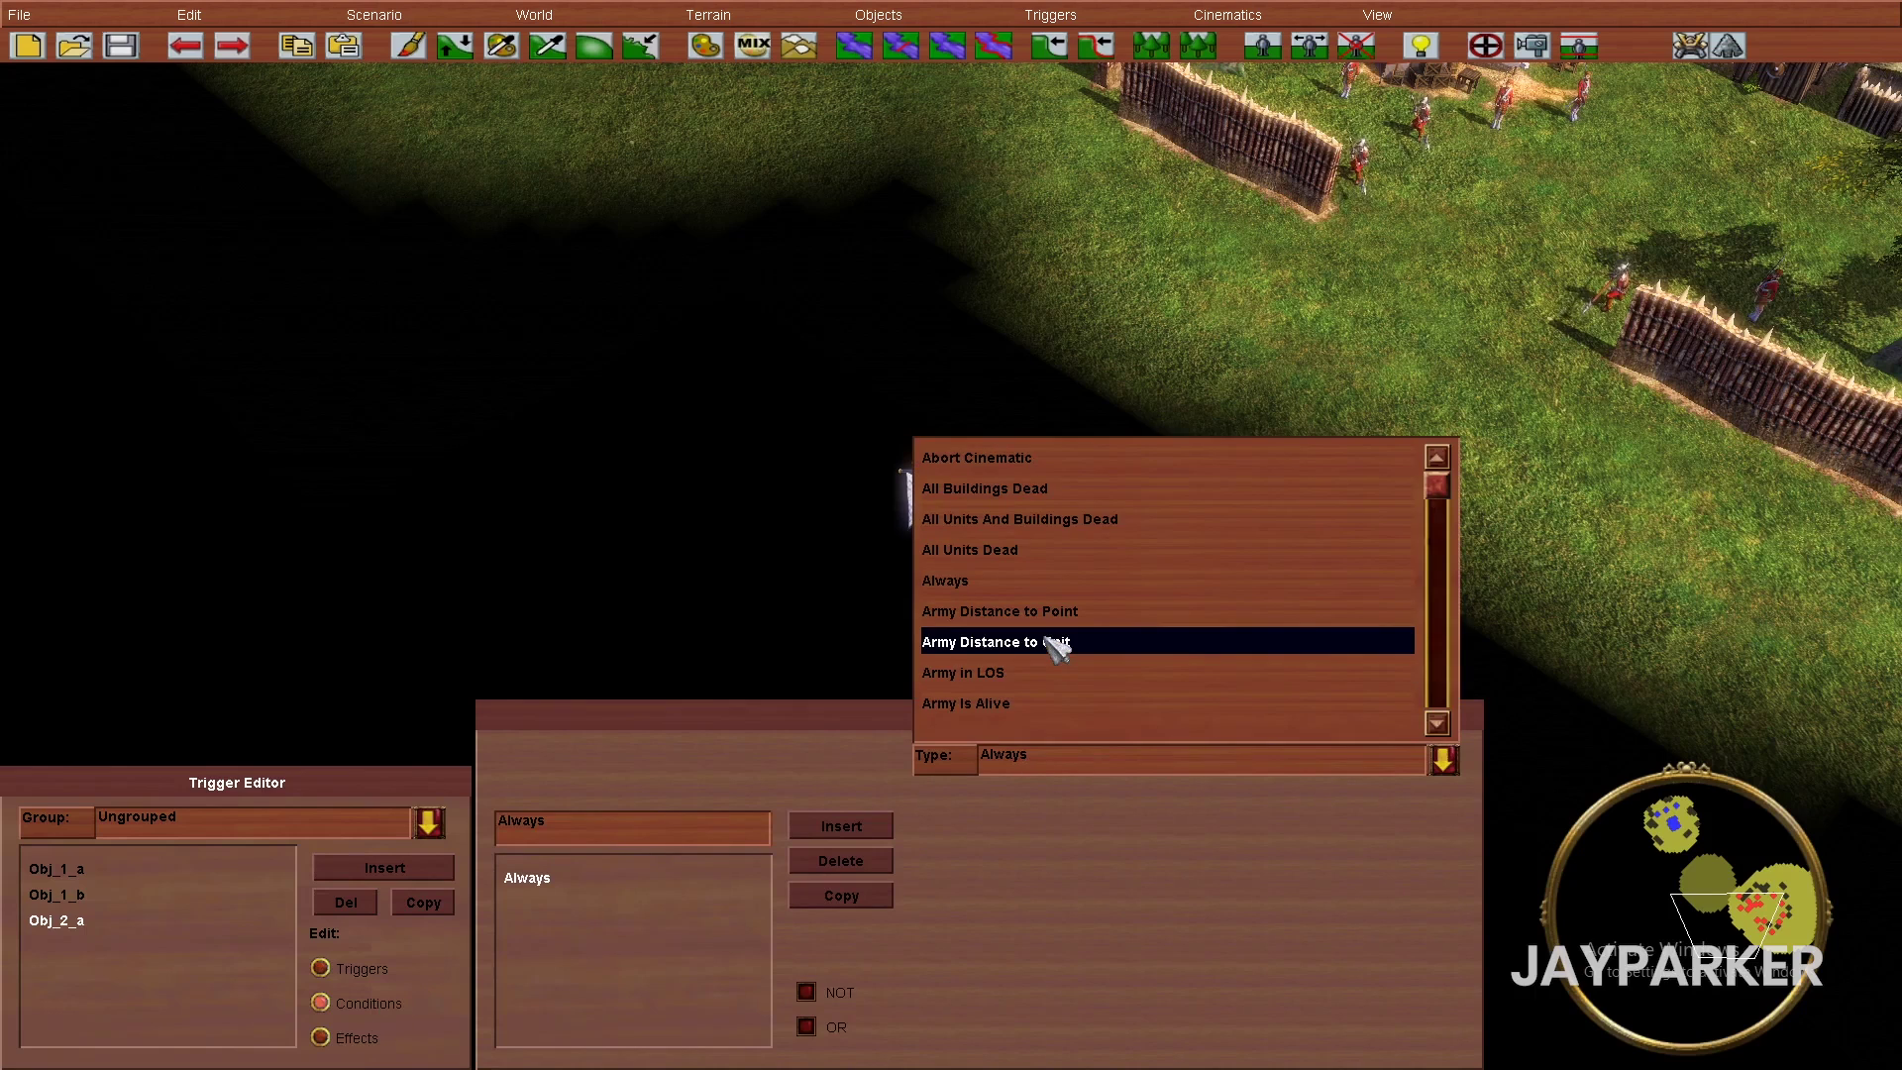
scroll(1053, 649, down, 1)
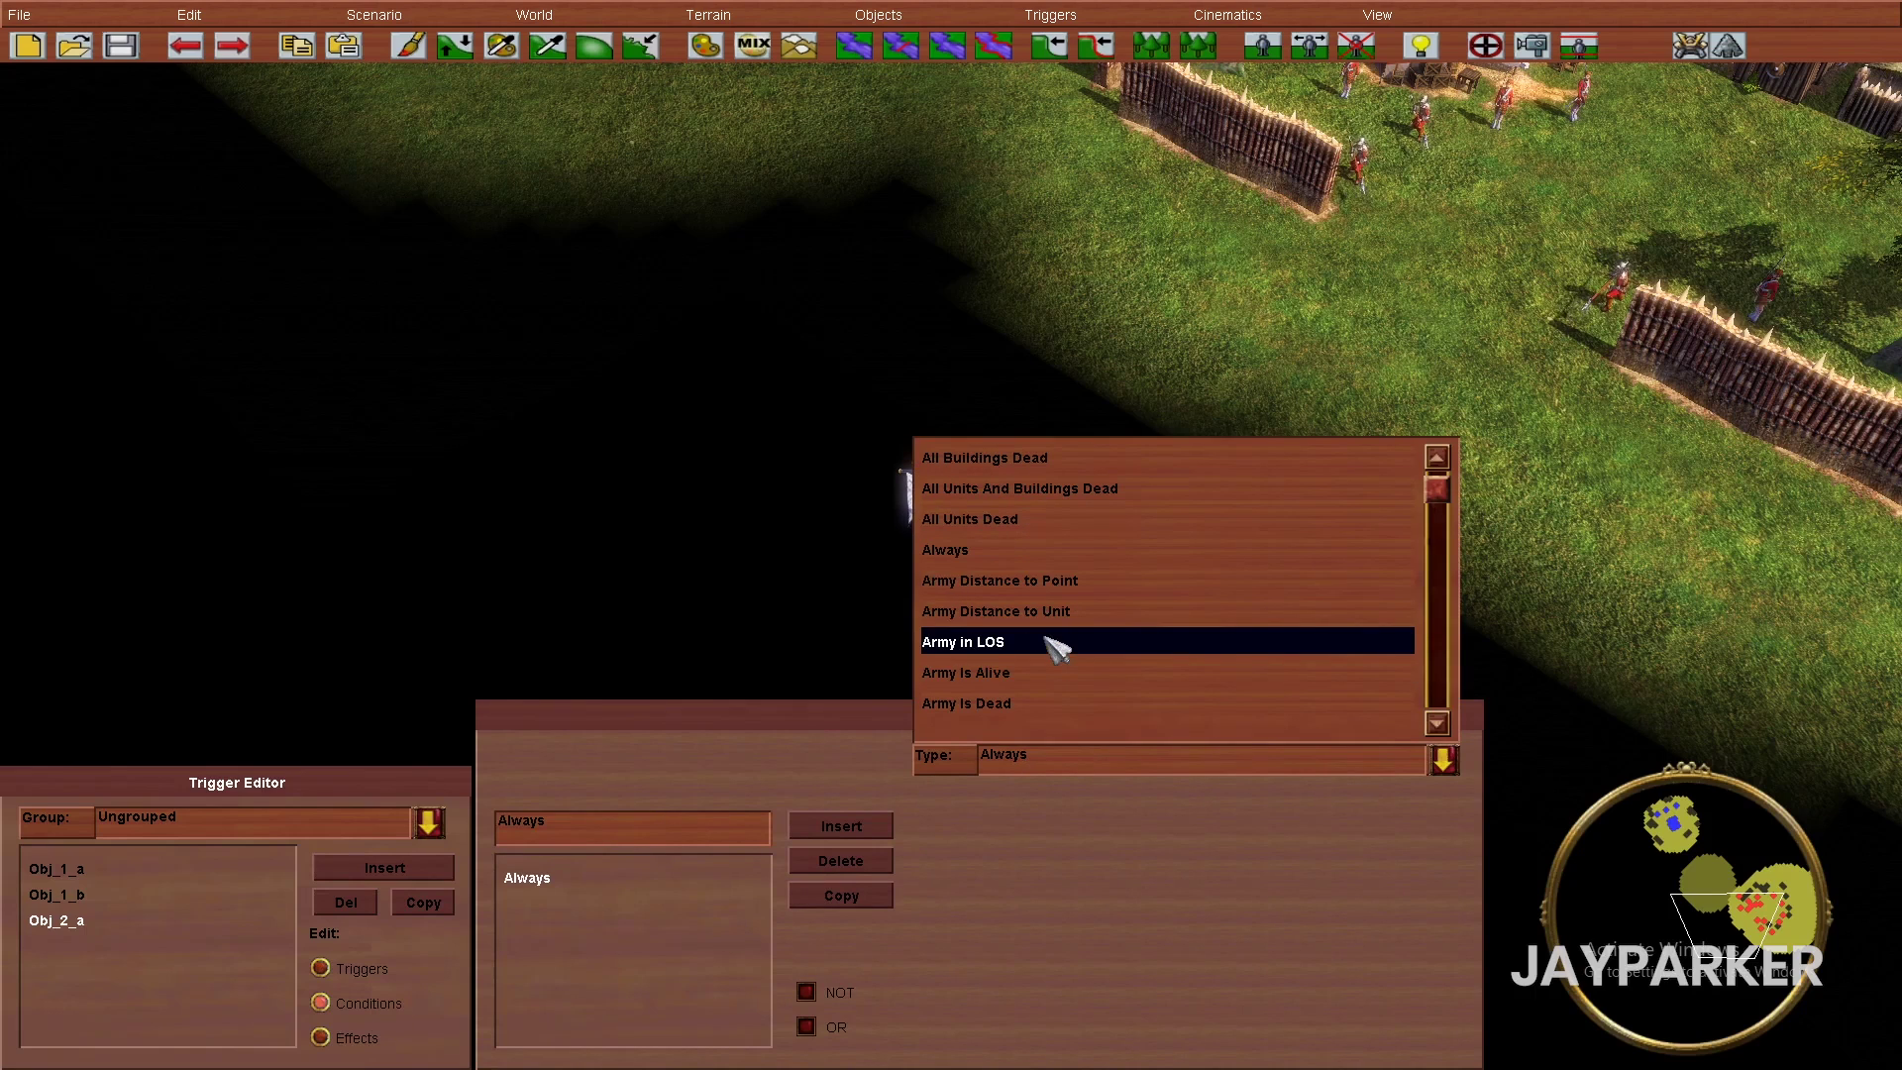
click(1069, 582)
click(1173, 793)
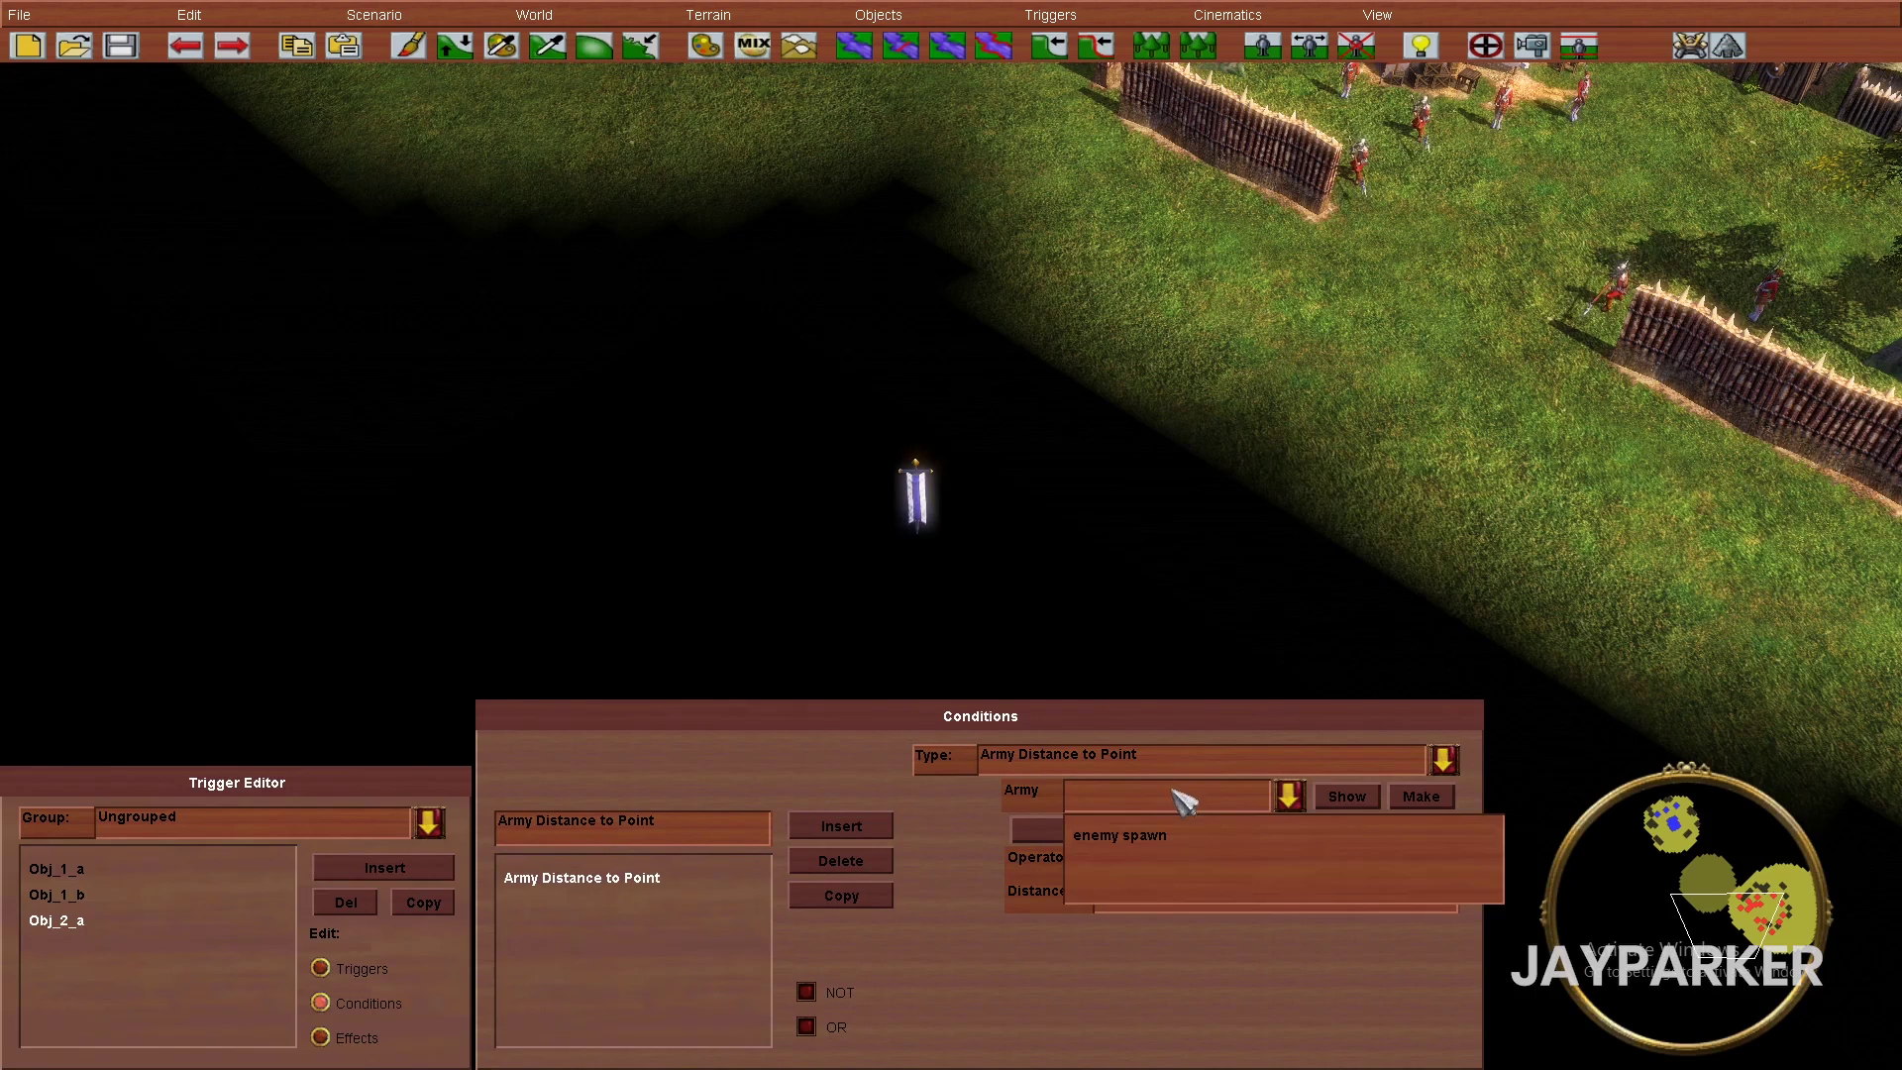
click(1169, 839)
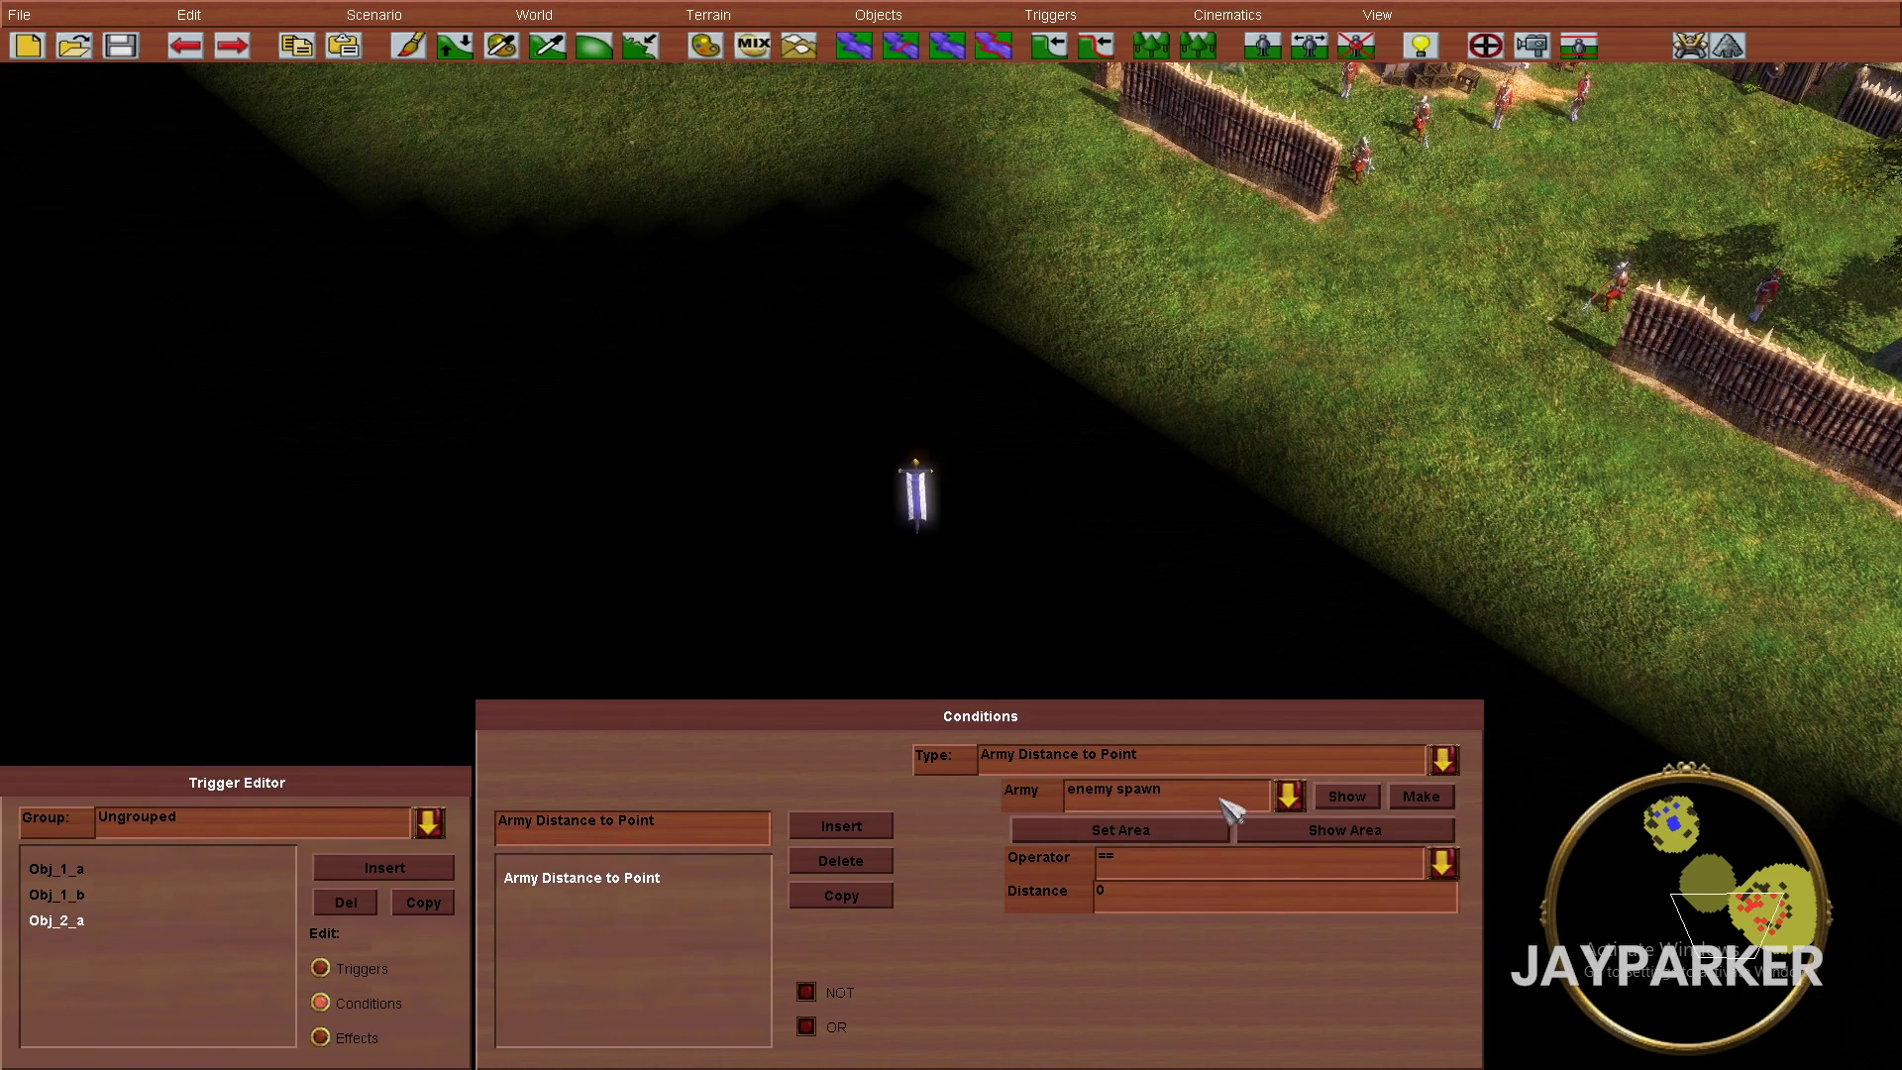
- Set the condition's area on the black ground where the pirates spawn, with operator <= and distance 10
click(1202, 830)
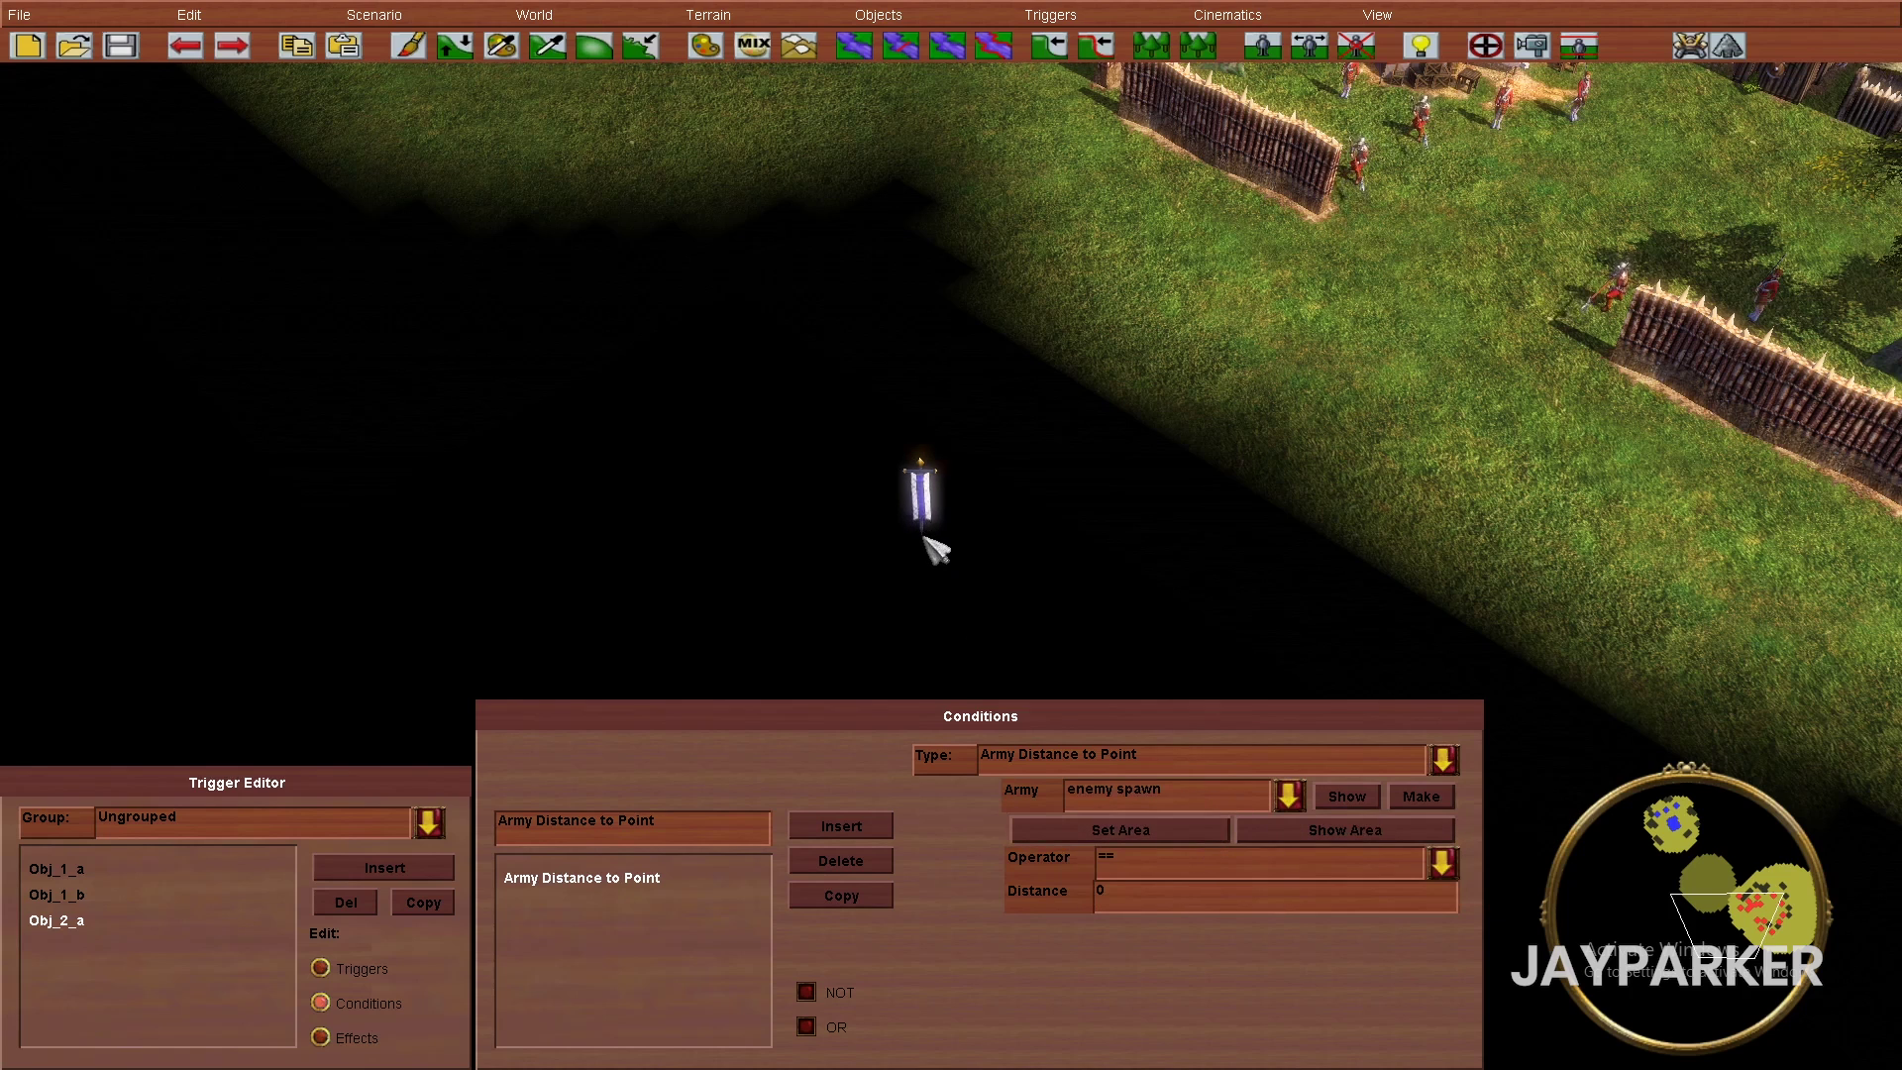
click(1120, 865)
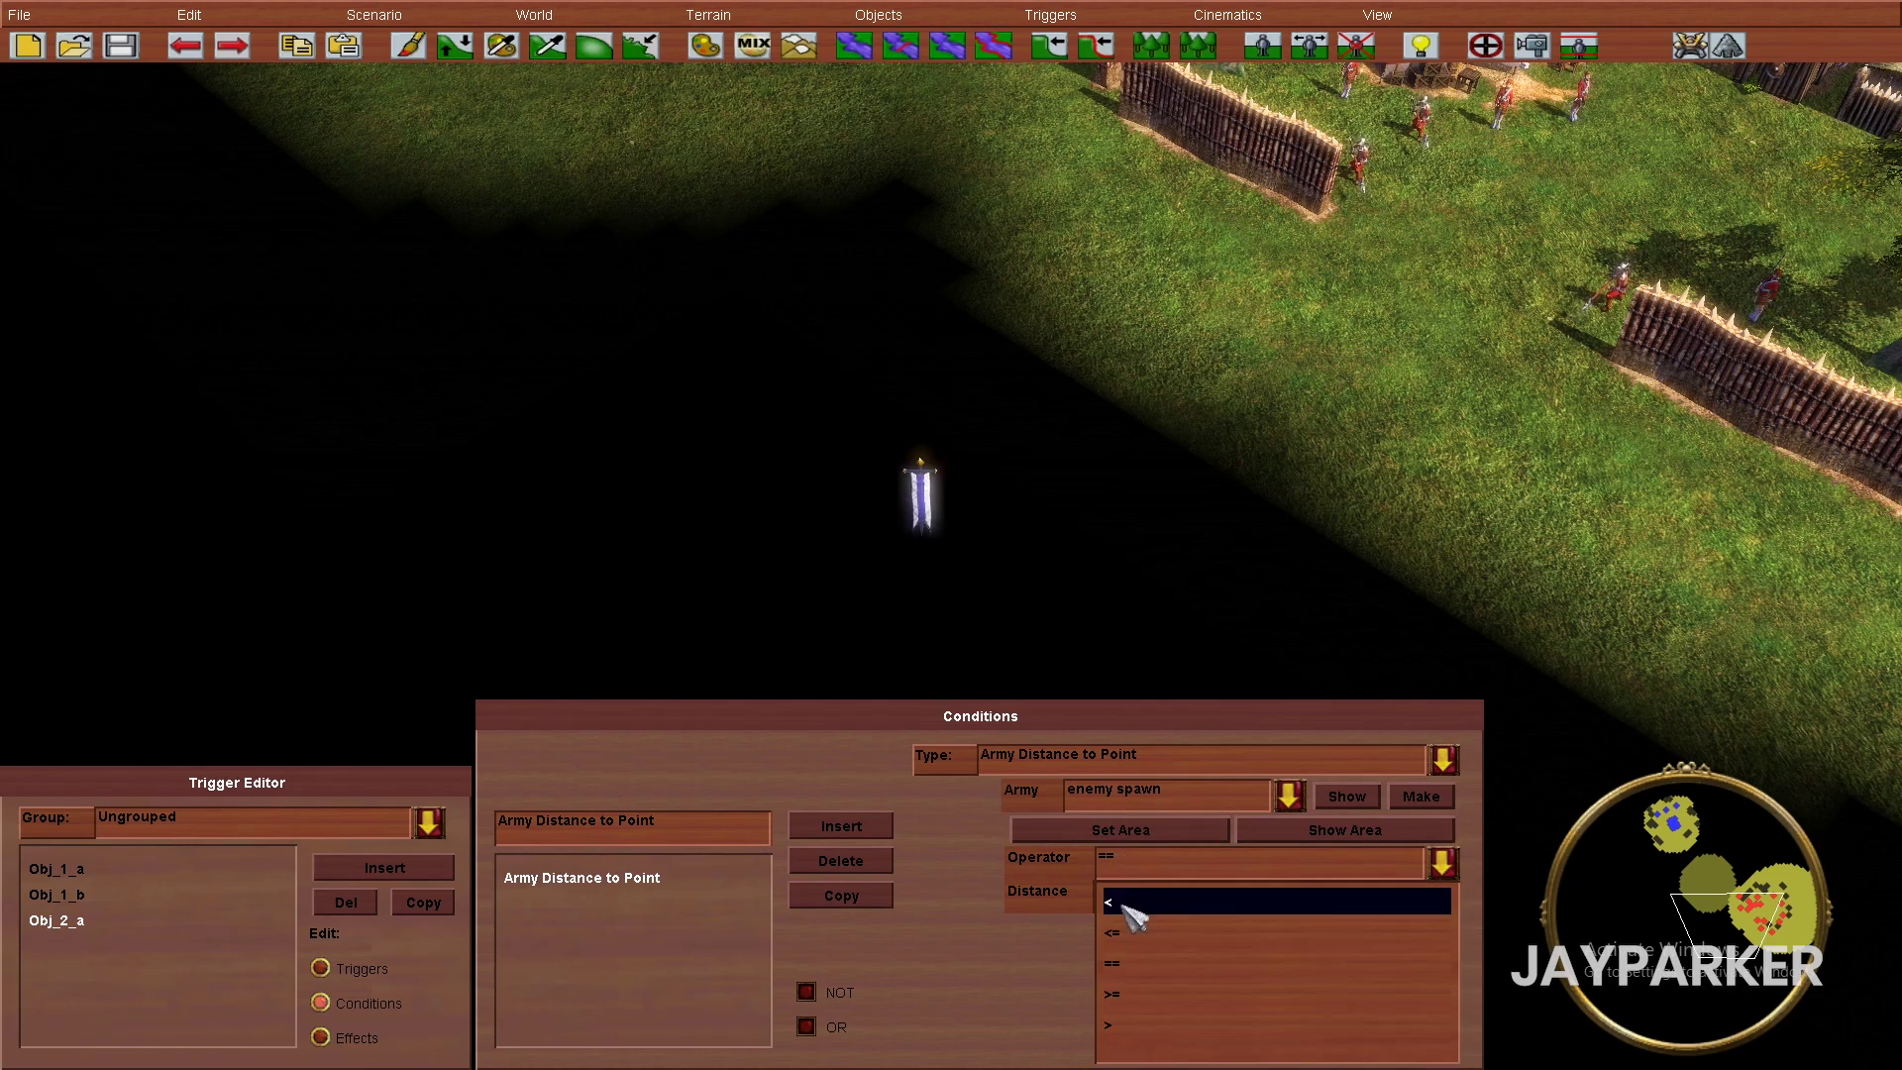
click(1123, 901)
click(1128, 871)
click(1135, 933)
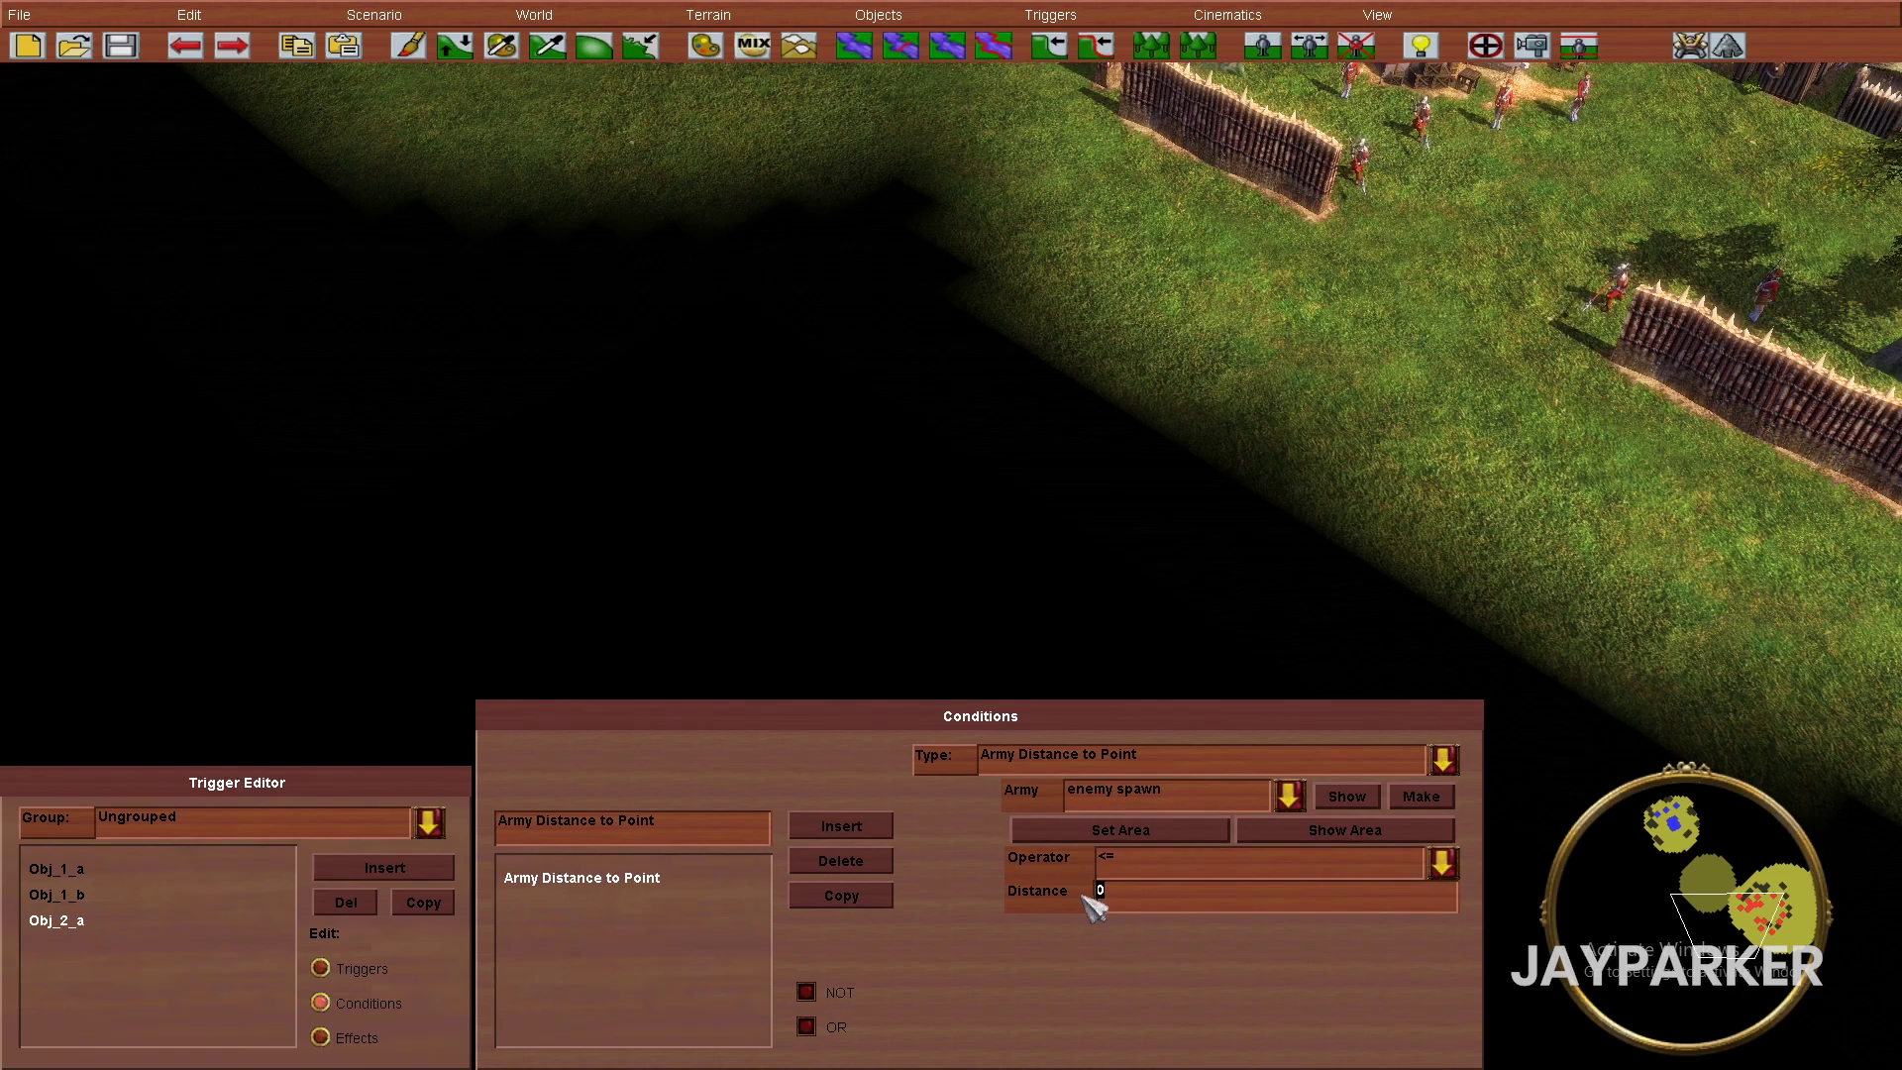
right_drag(1055, 544, 872, 639)
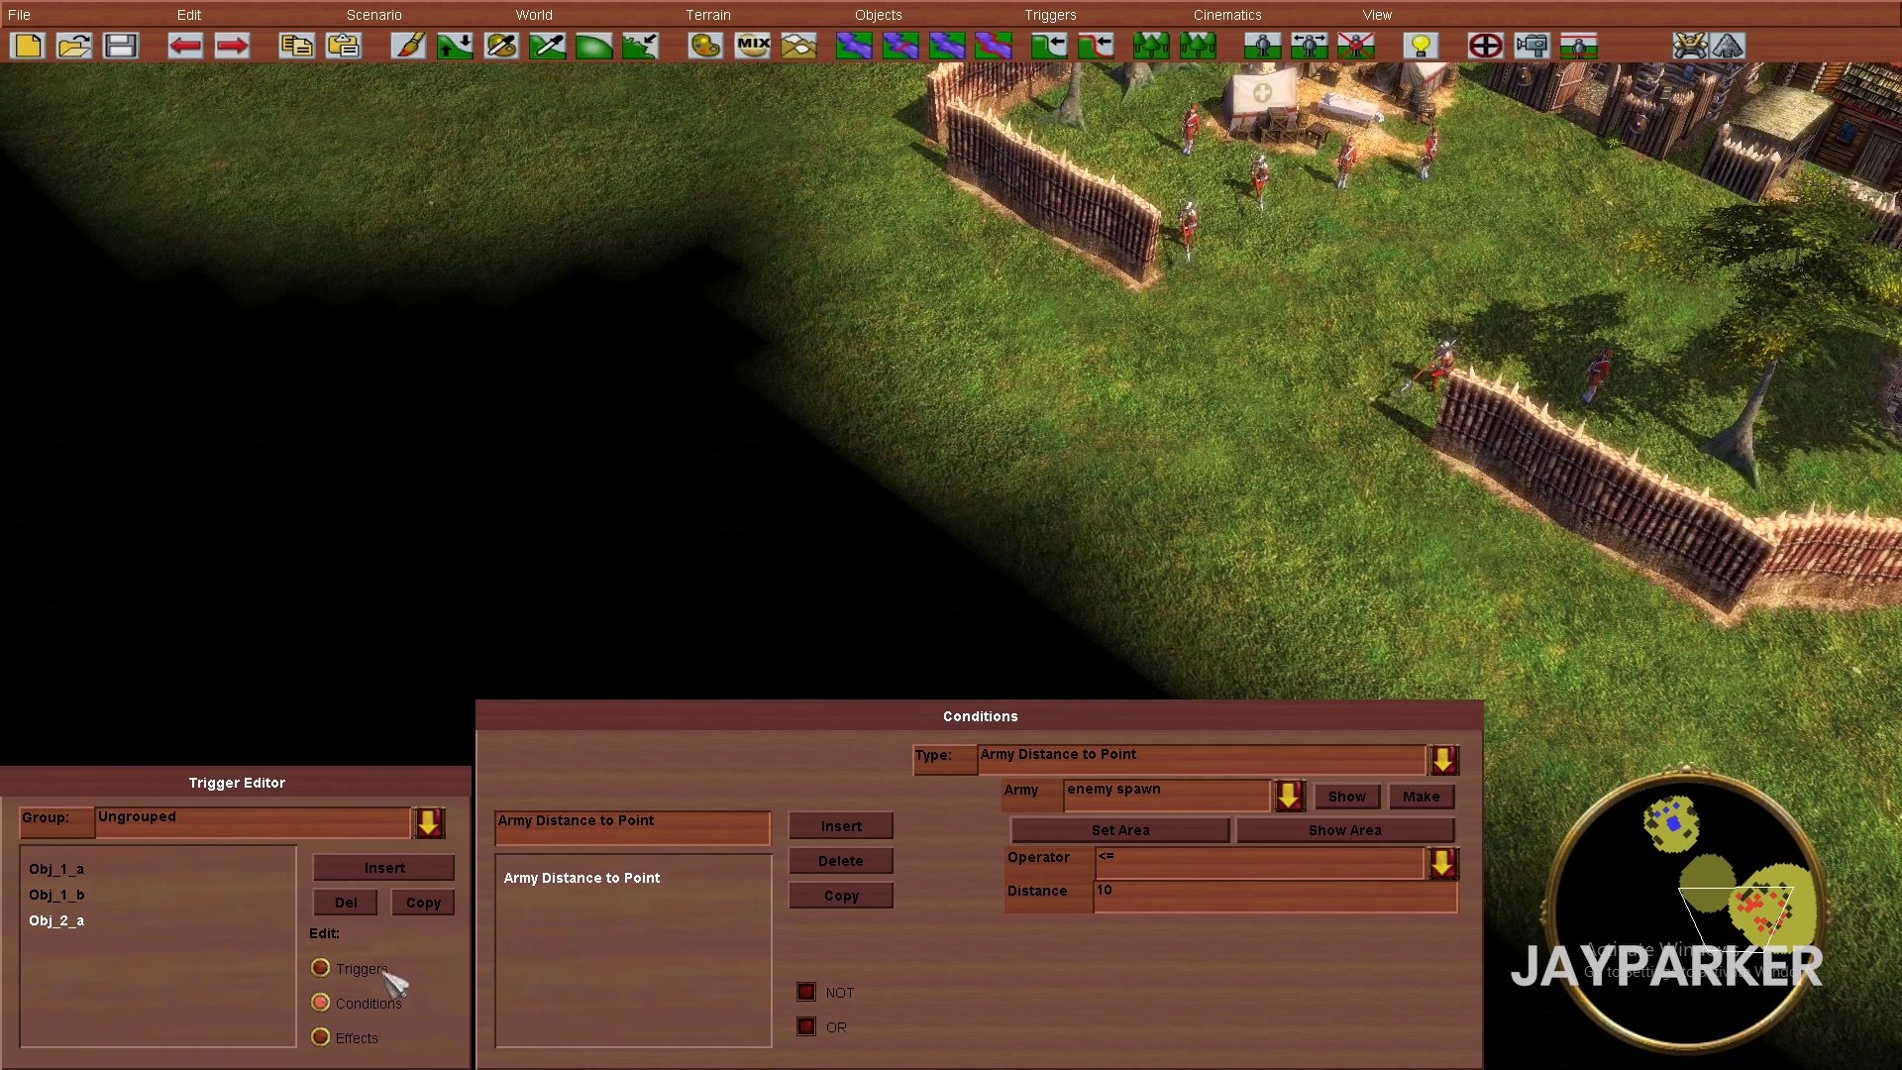
- Change the effect of Obj_2_a to Army Move and assign the "enemy spawn" army to it
click(363, 1037)
click(841, 826)
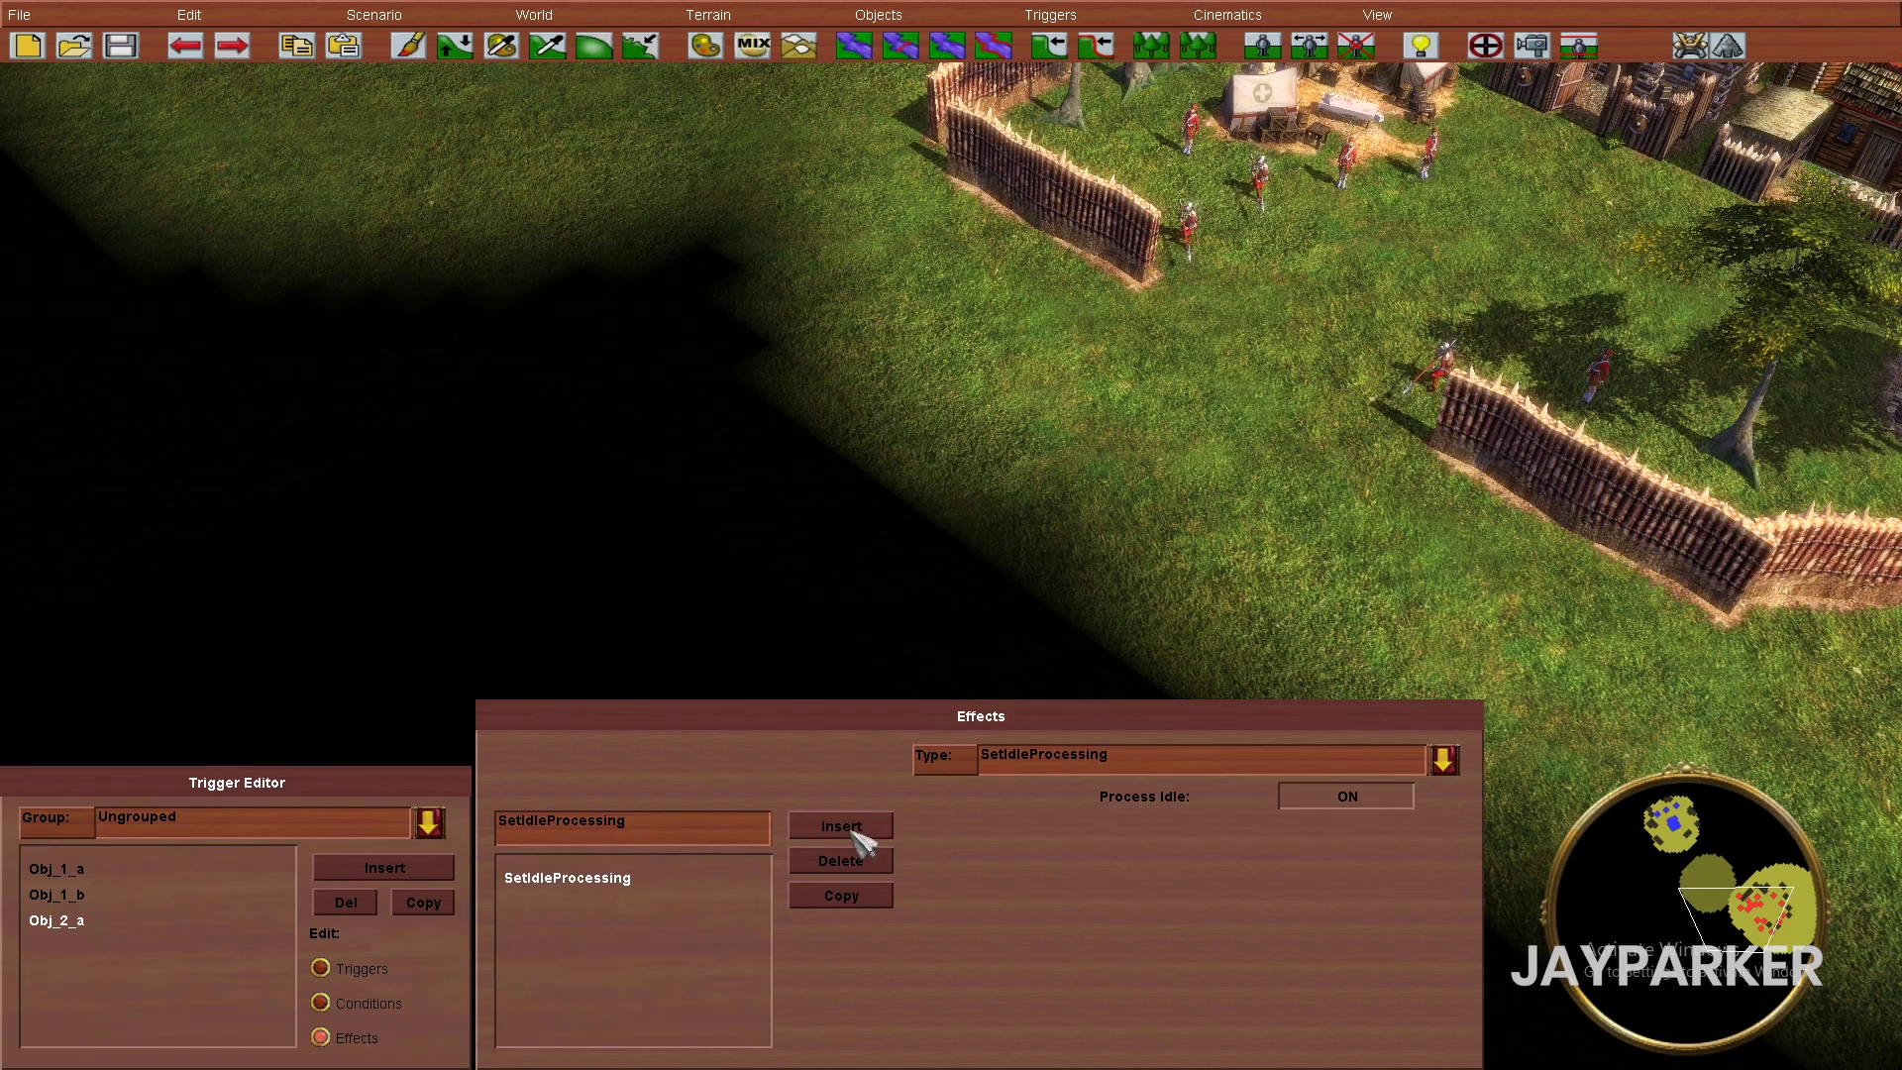
click(1040, 765)
scroll(1093, 645, down, 5)
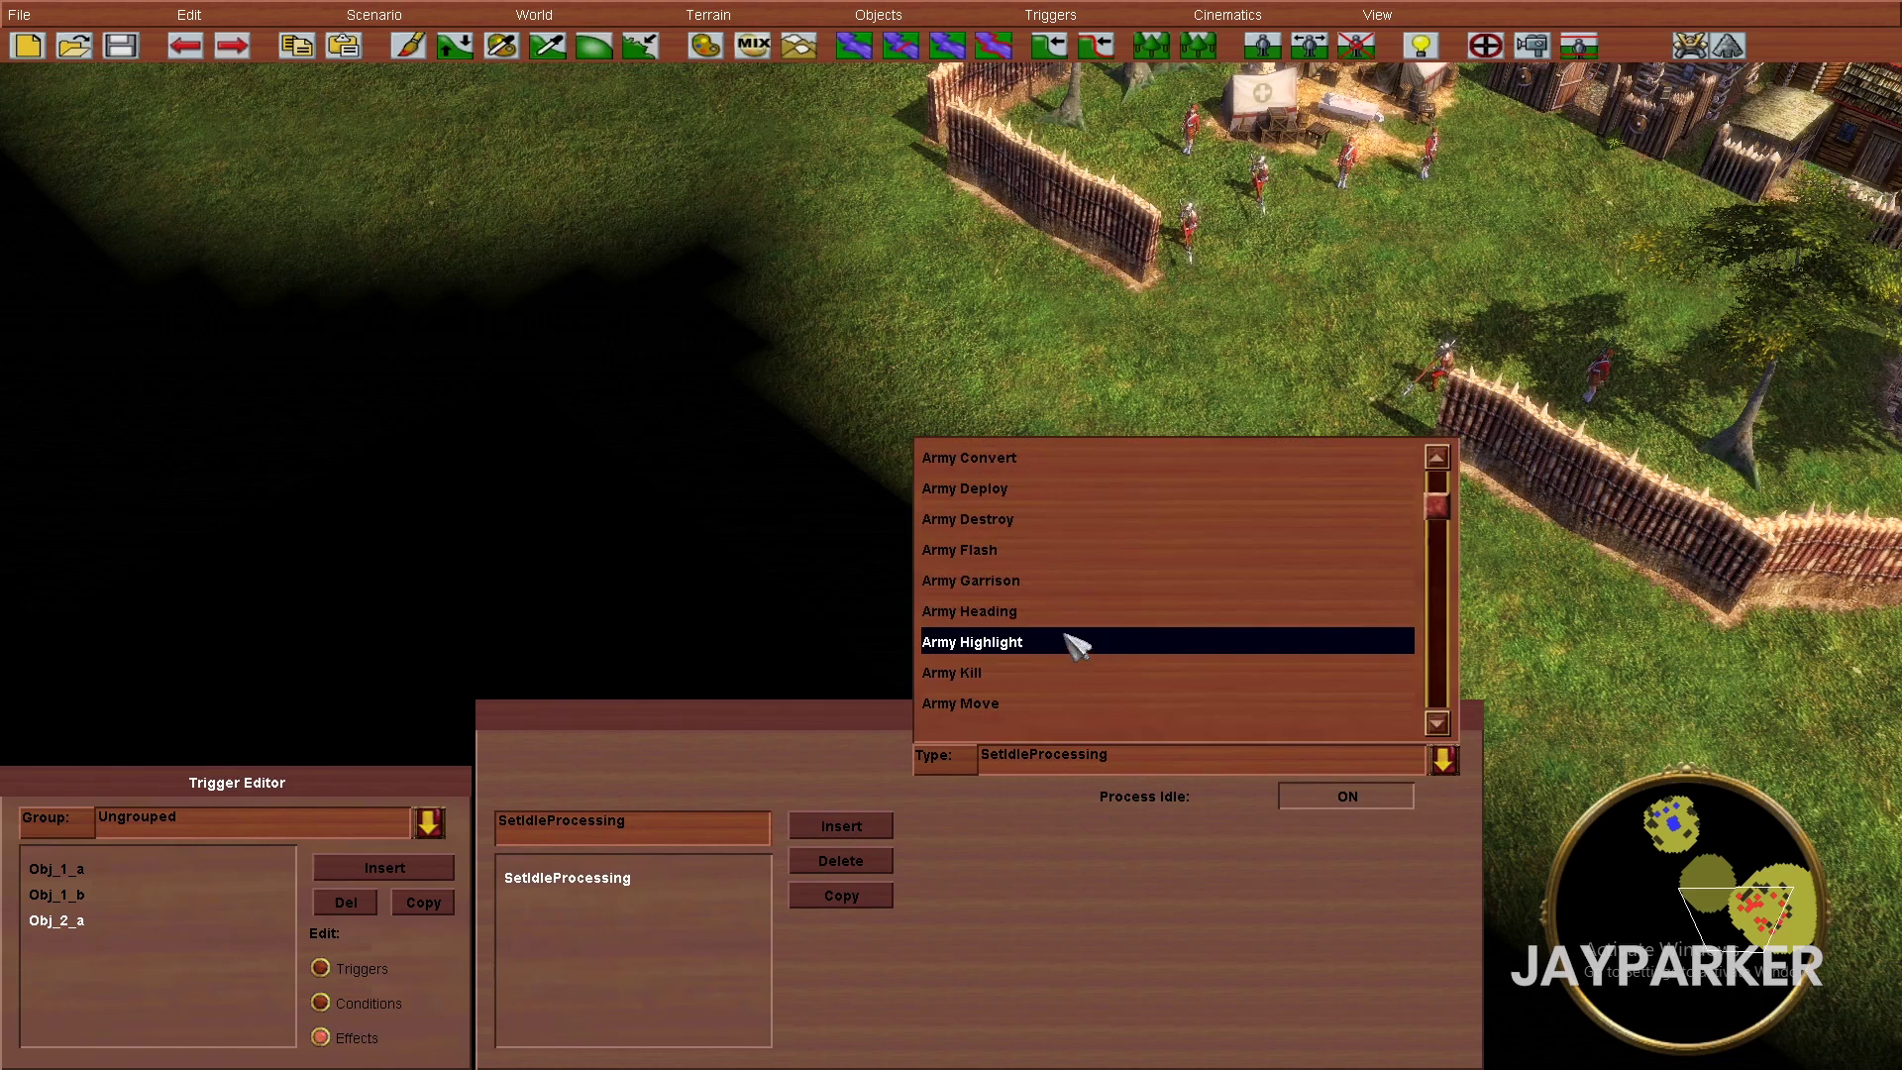
scroll(1032, 673, down, 1)
click(1031, 672)
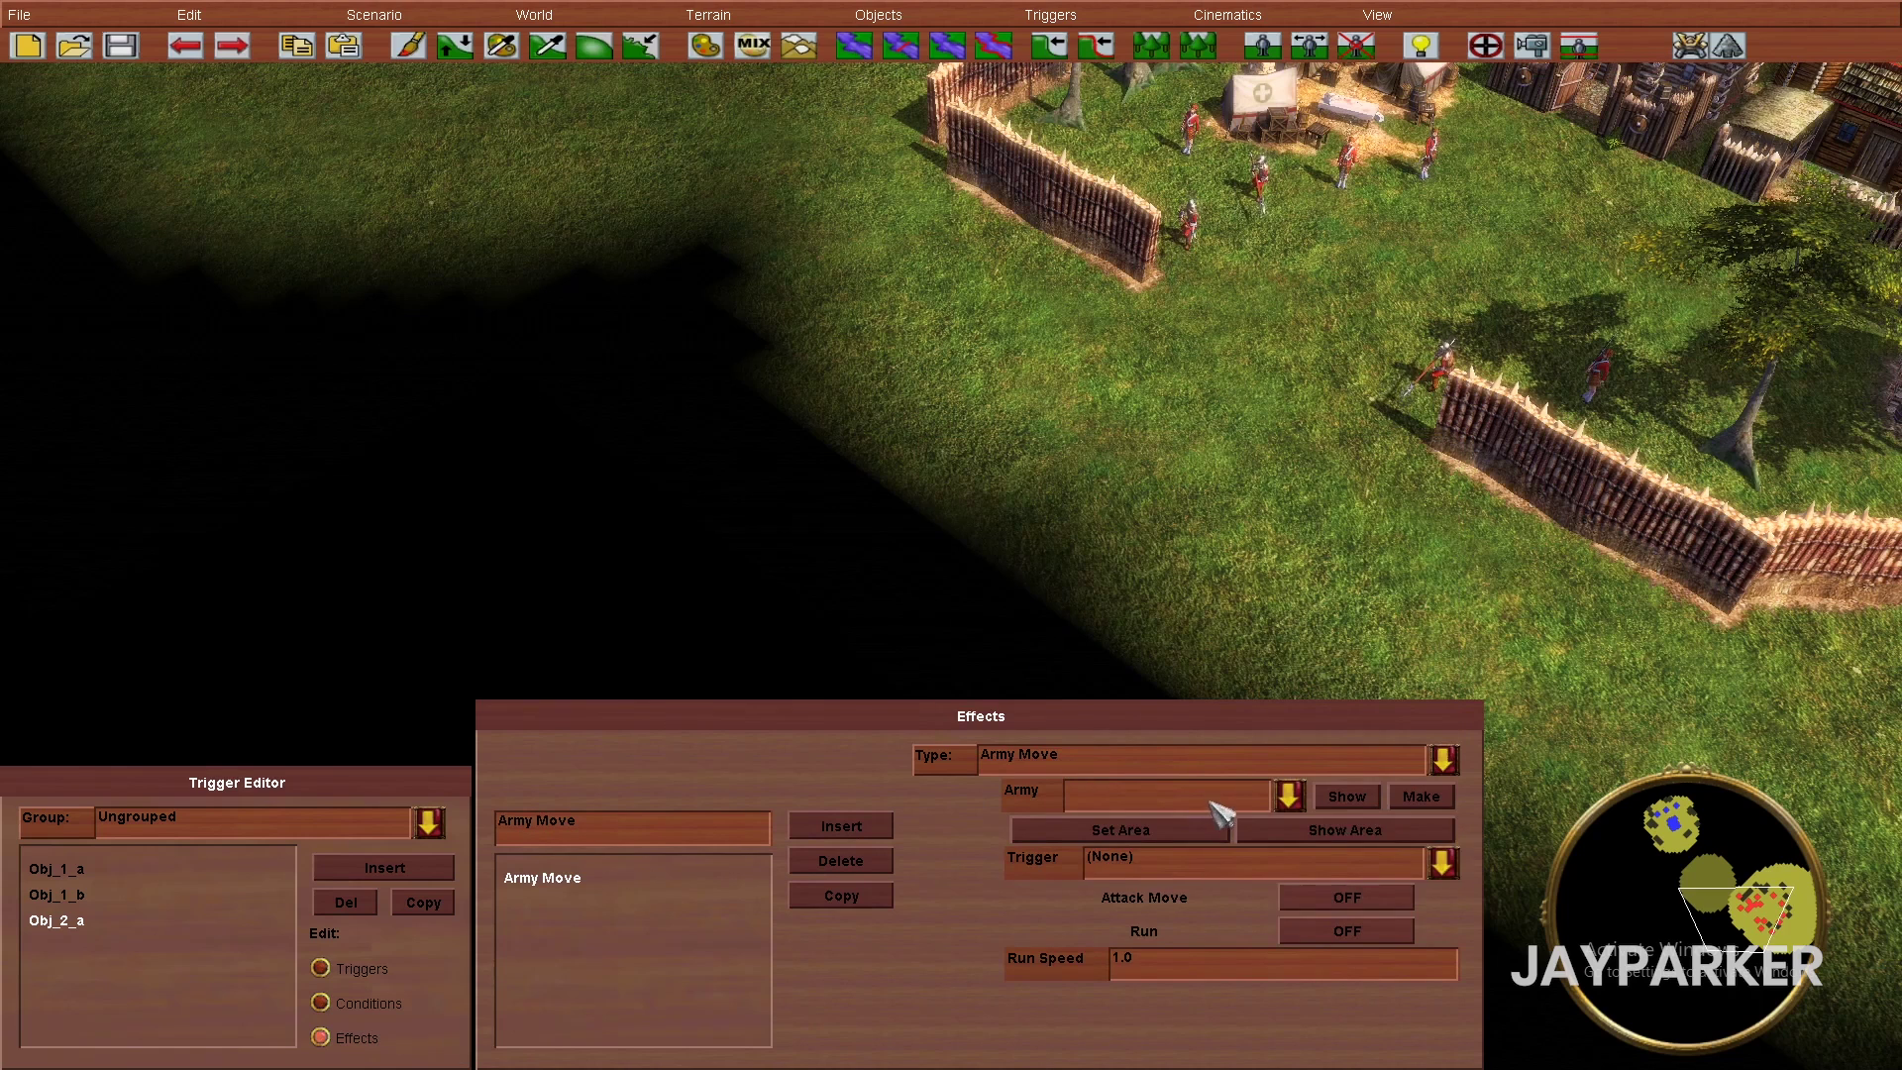
click(1220, 812)
click(1195, 837)
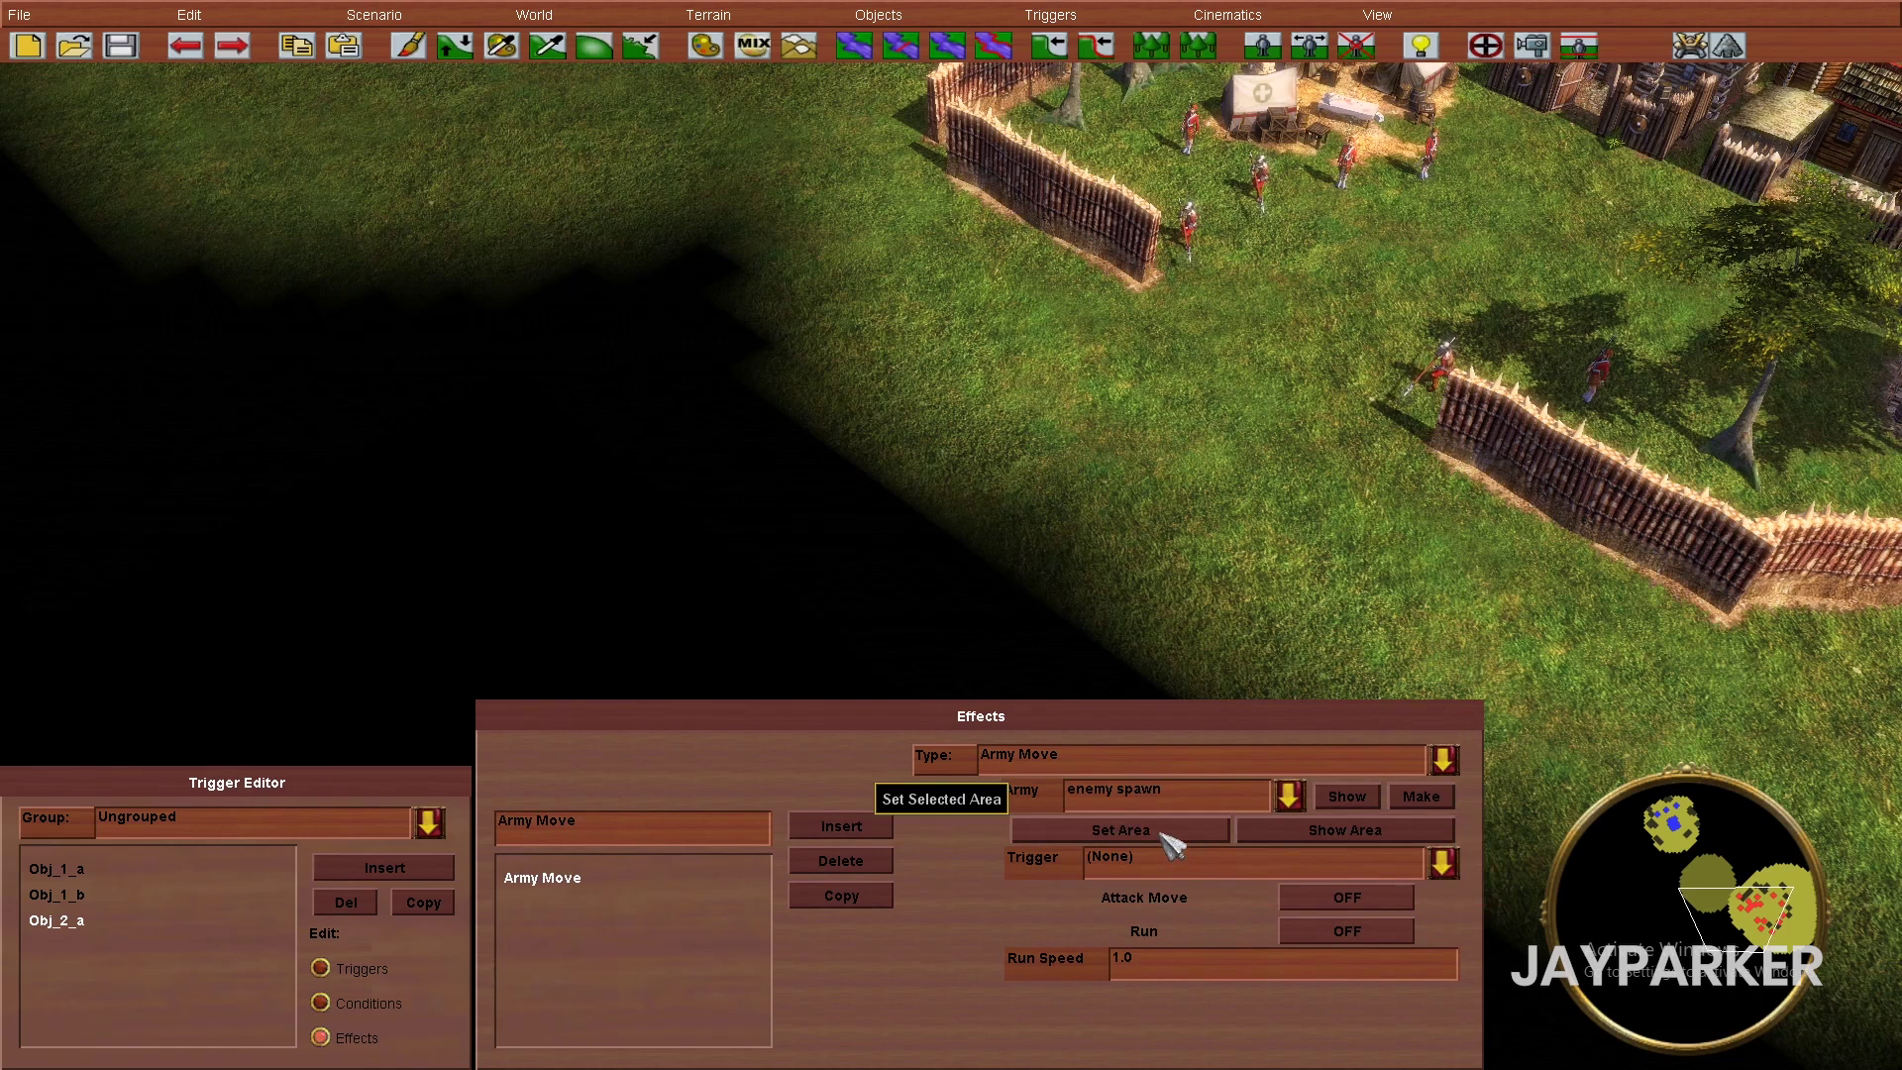
- Set the Army Move destination in the gap between the ally's palisade walls and check its location
click(1163, 834)
click(1305, 324)
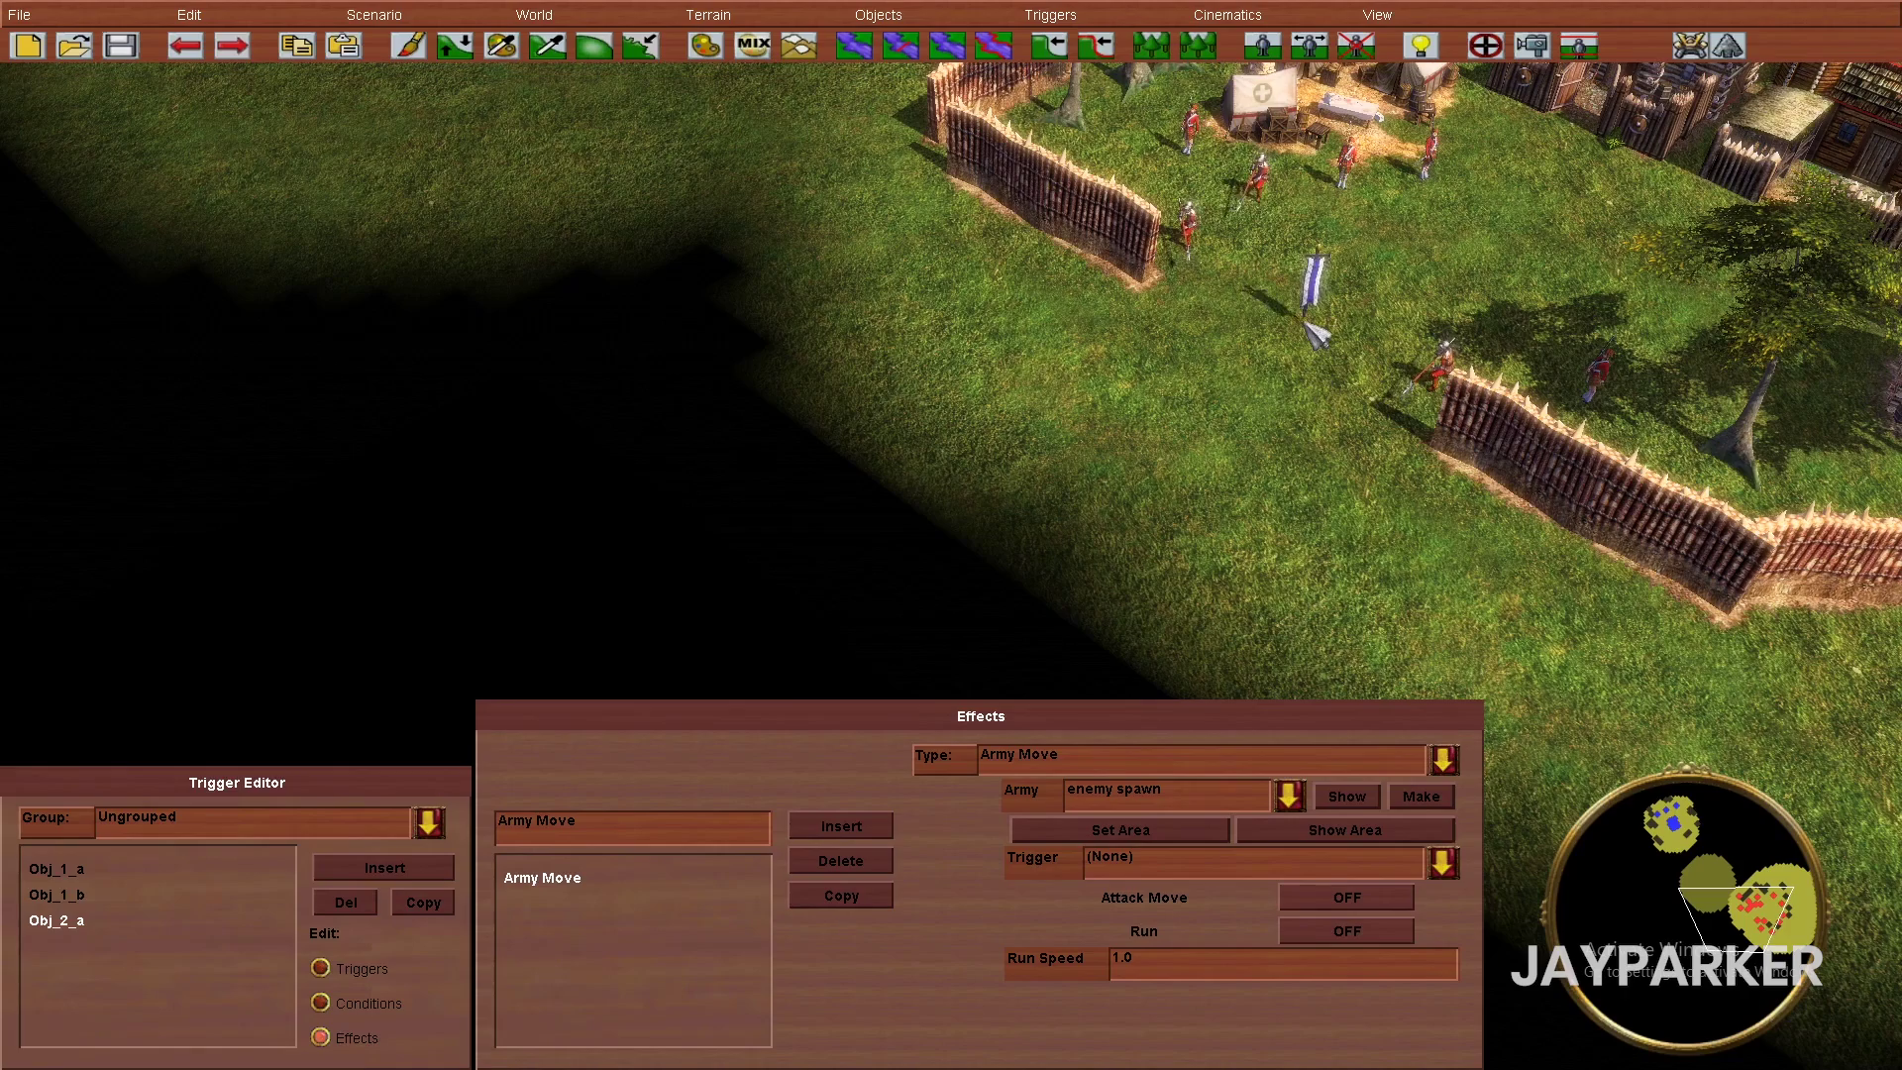
click(1349, 835)
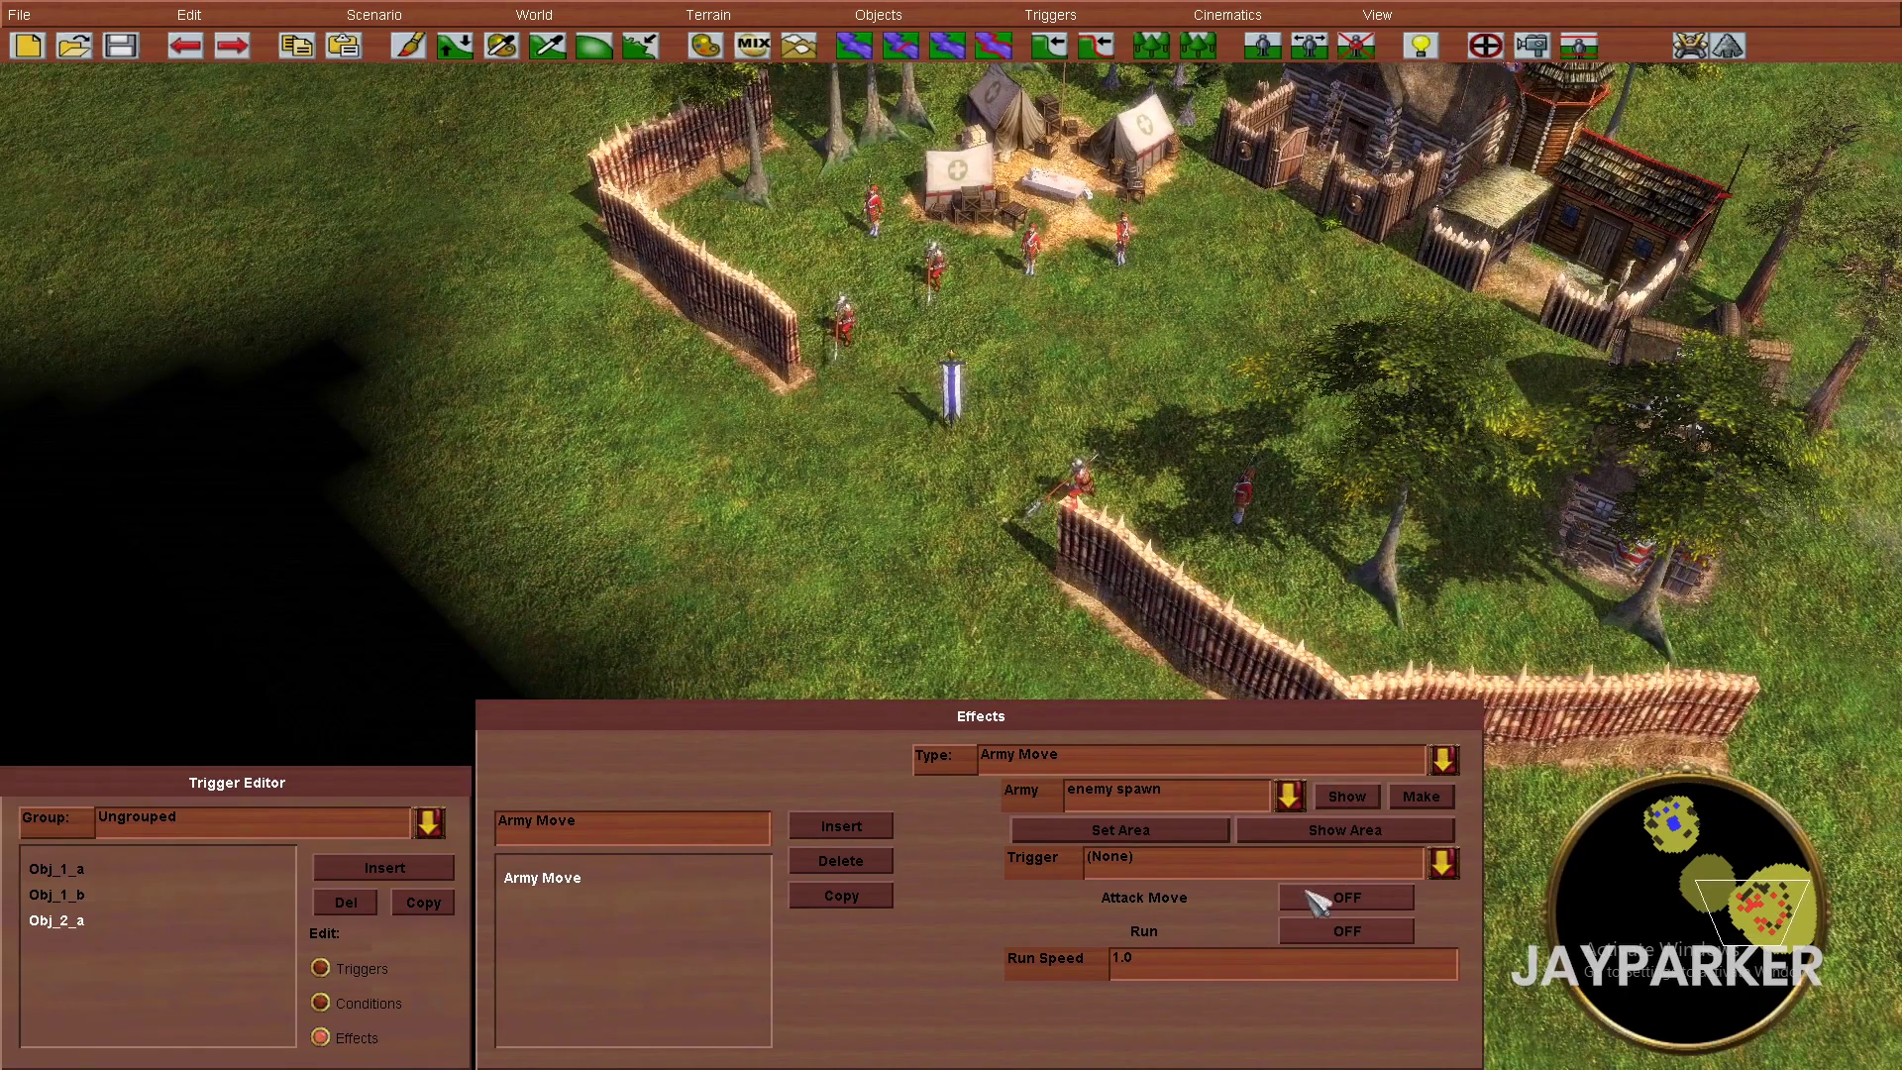
- Turn on Attack Move and Run for the Army Move effect and set Run Speed to 2
click(1319, 898)
click(1347, 931)
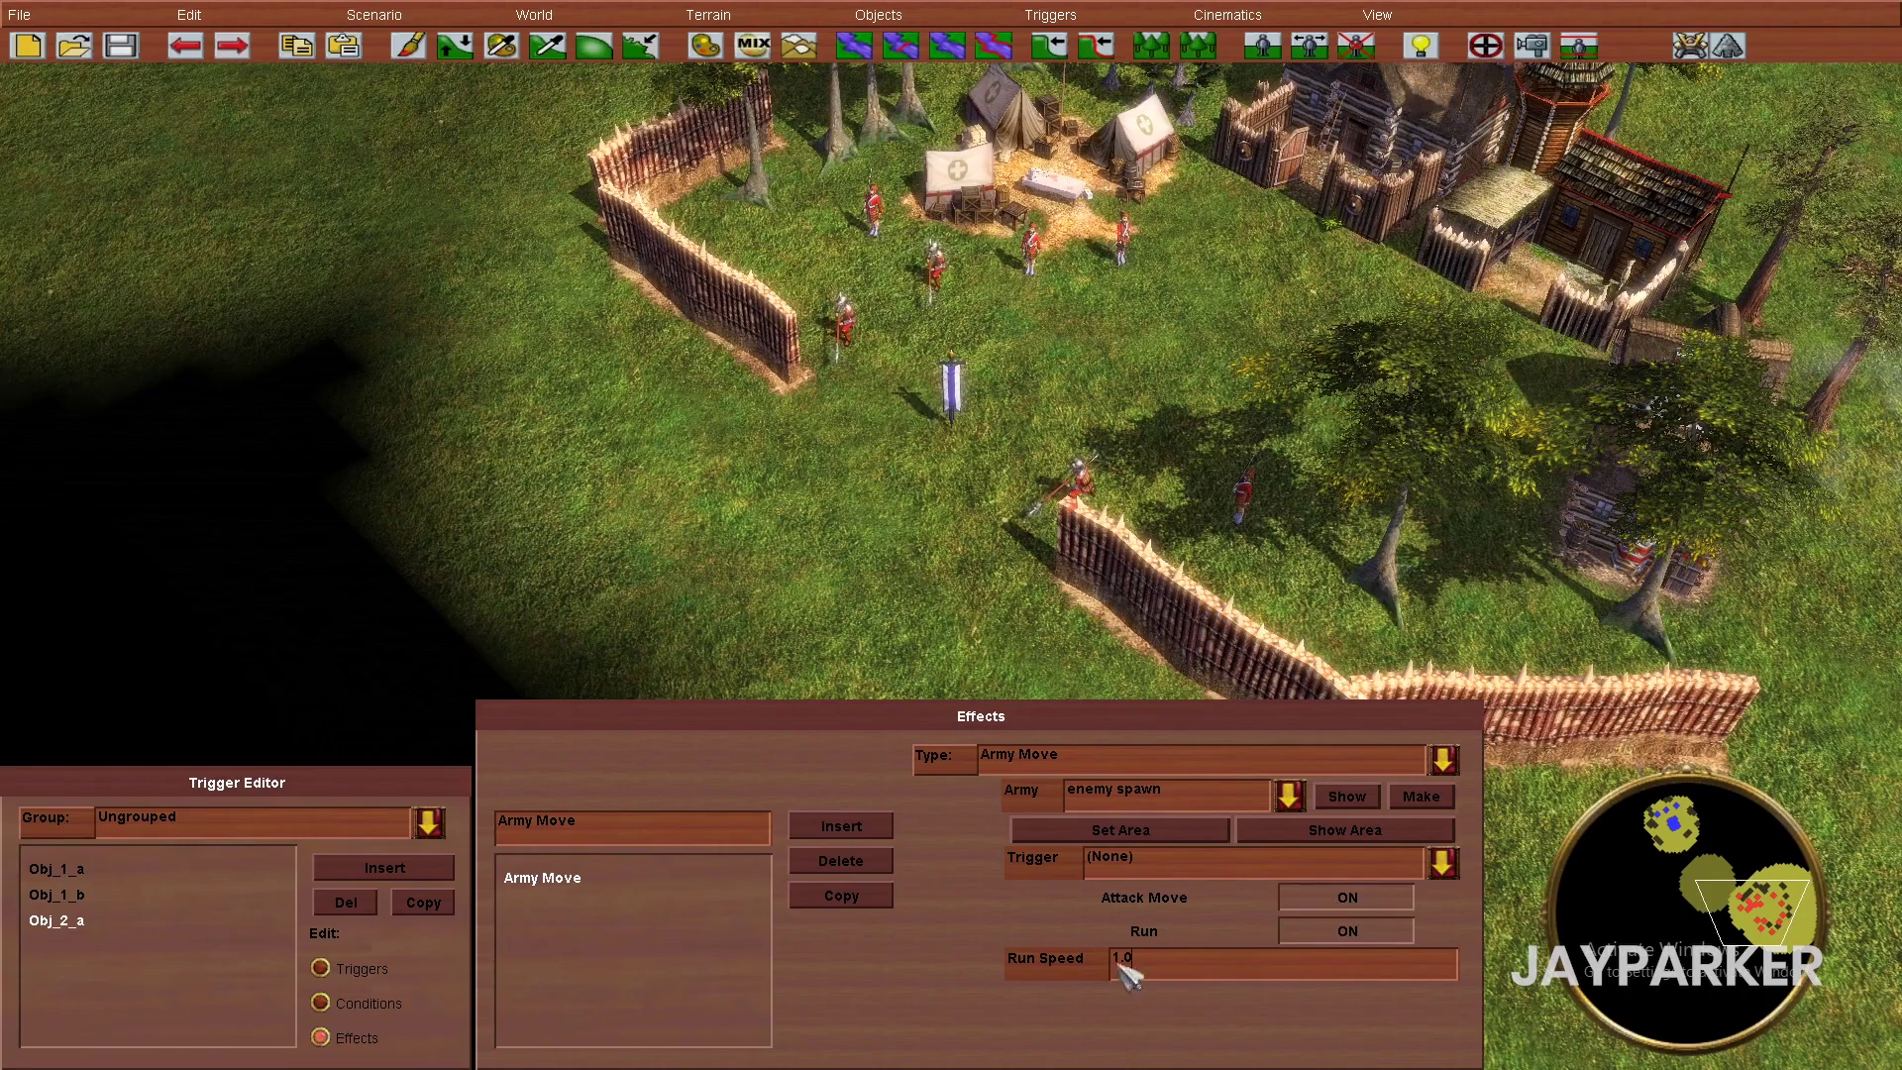
double_click(1117, 957)
text(2)
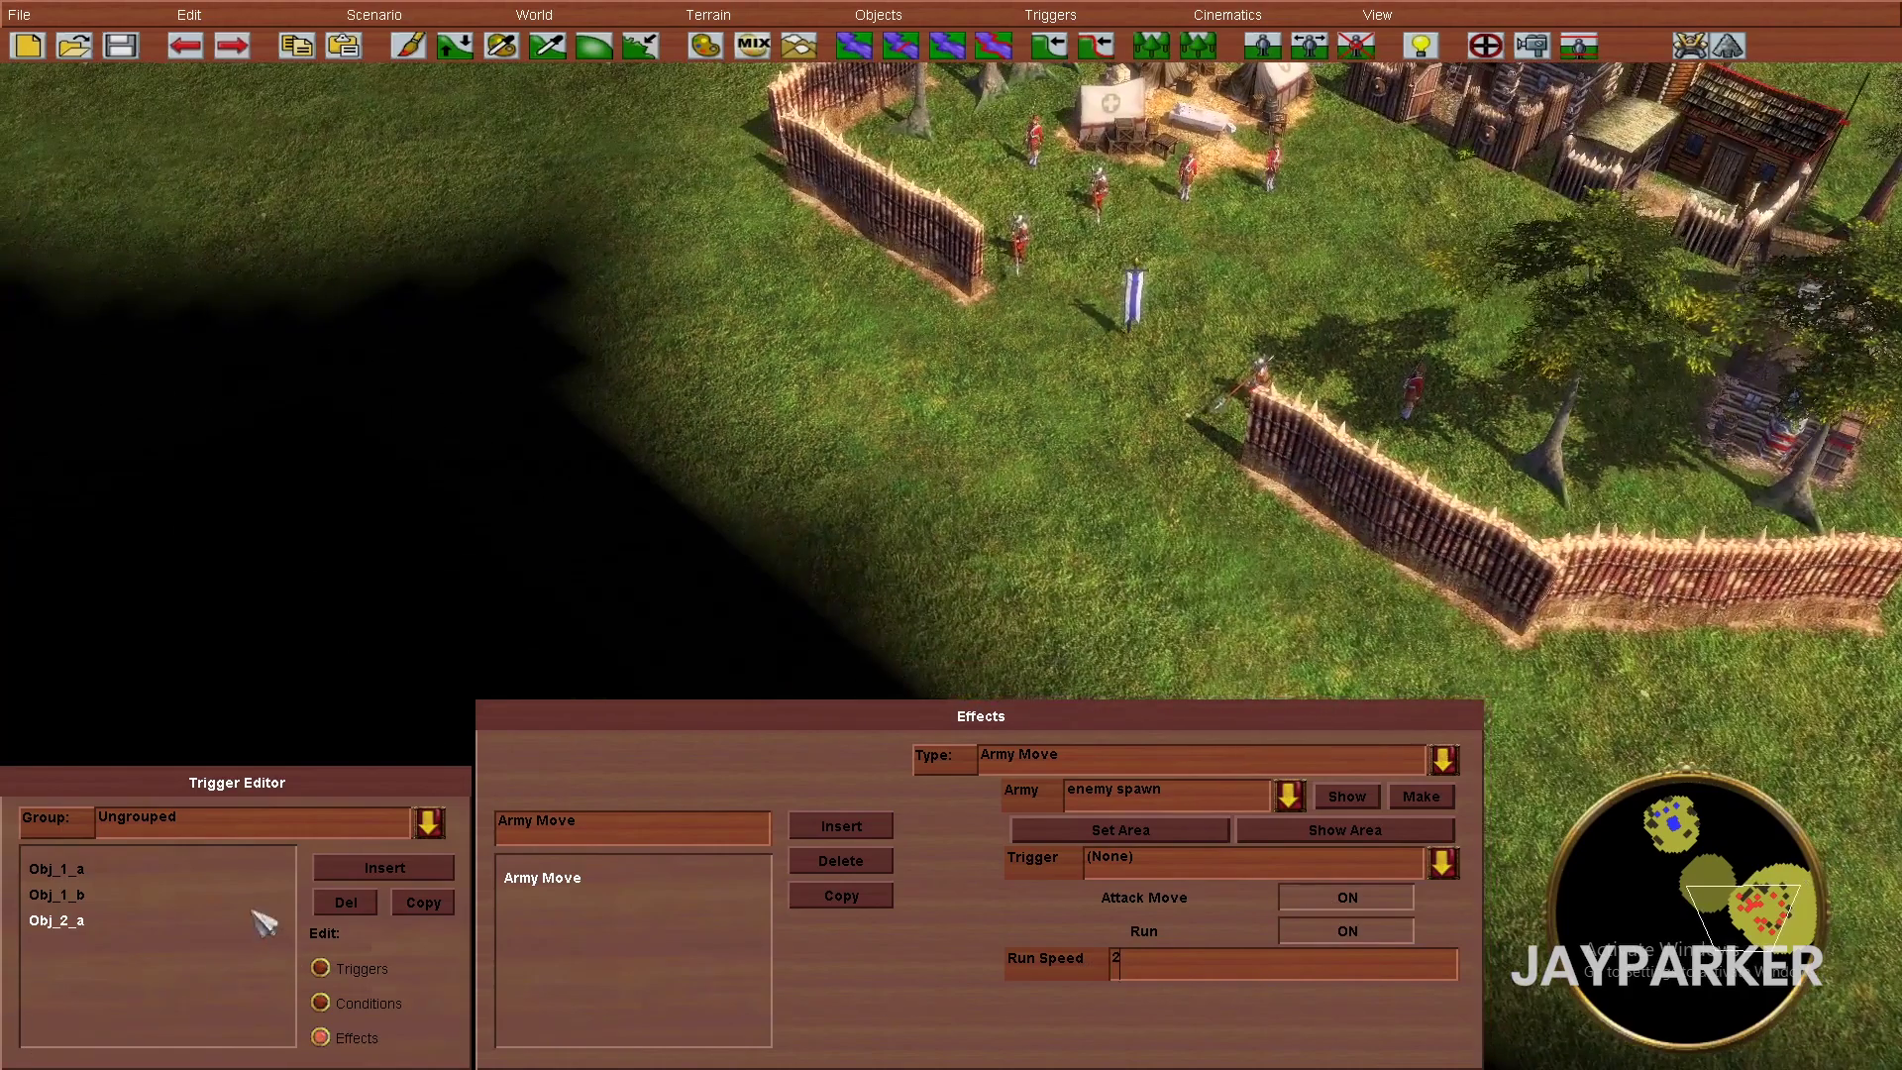
- Add a second effect of type Fire Event to trigger Obj_2_a
click(860, 828)
click(1068, 765)
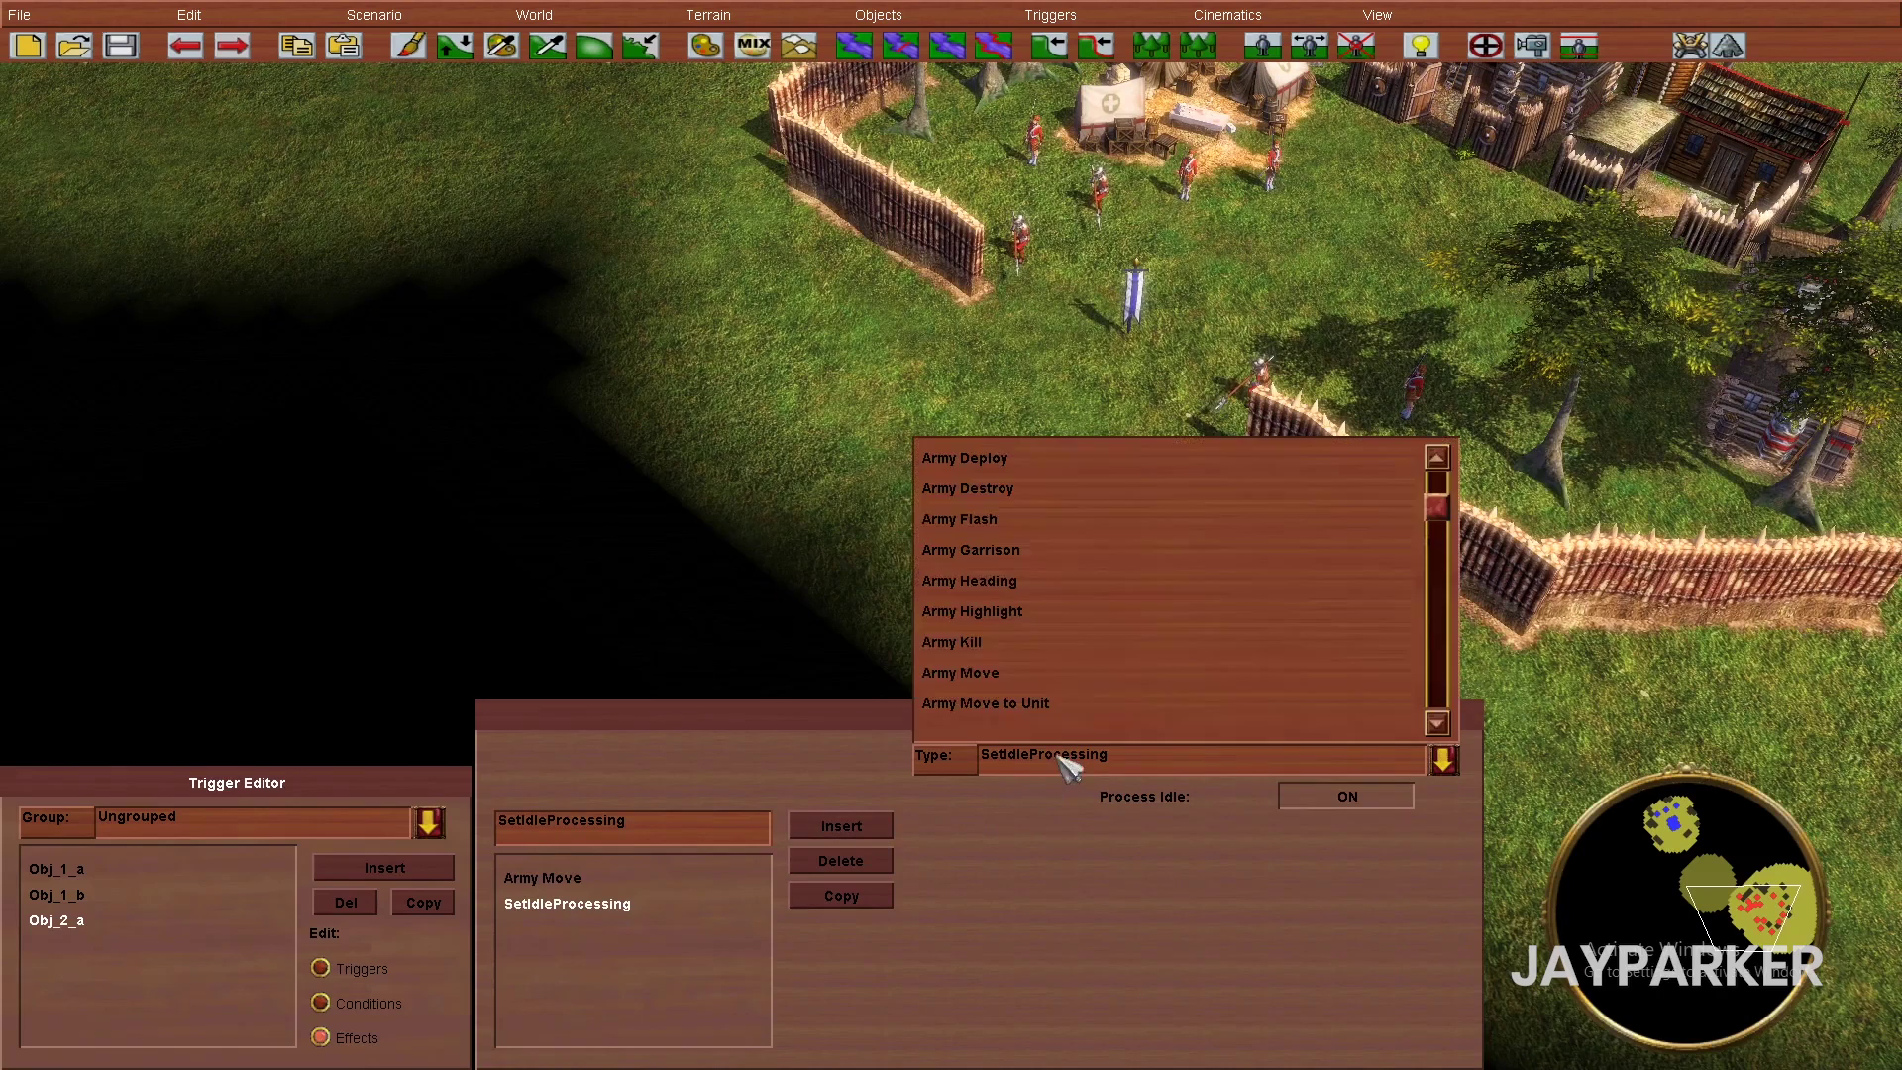
scroll(1084, 653, down, 5)
scroll(1085, 653, down, 2)
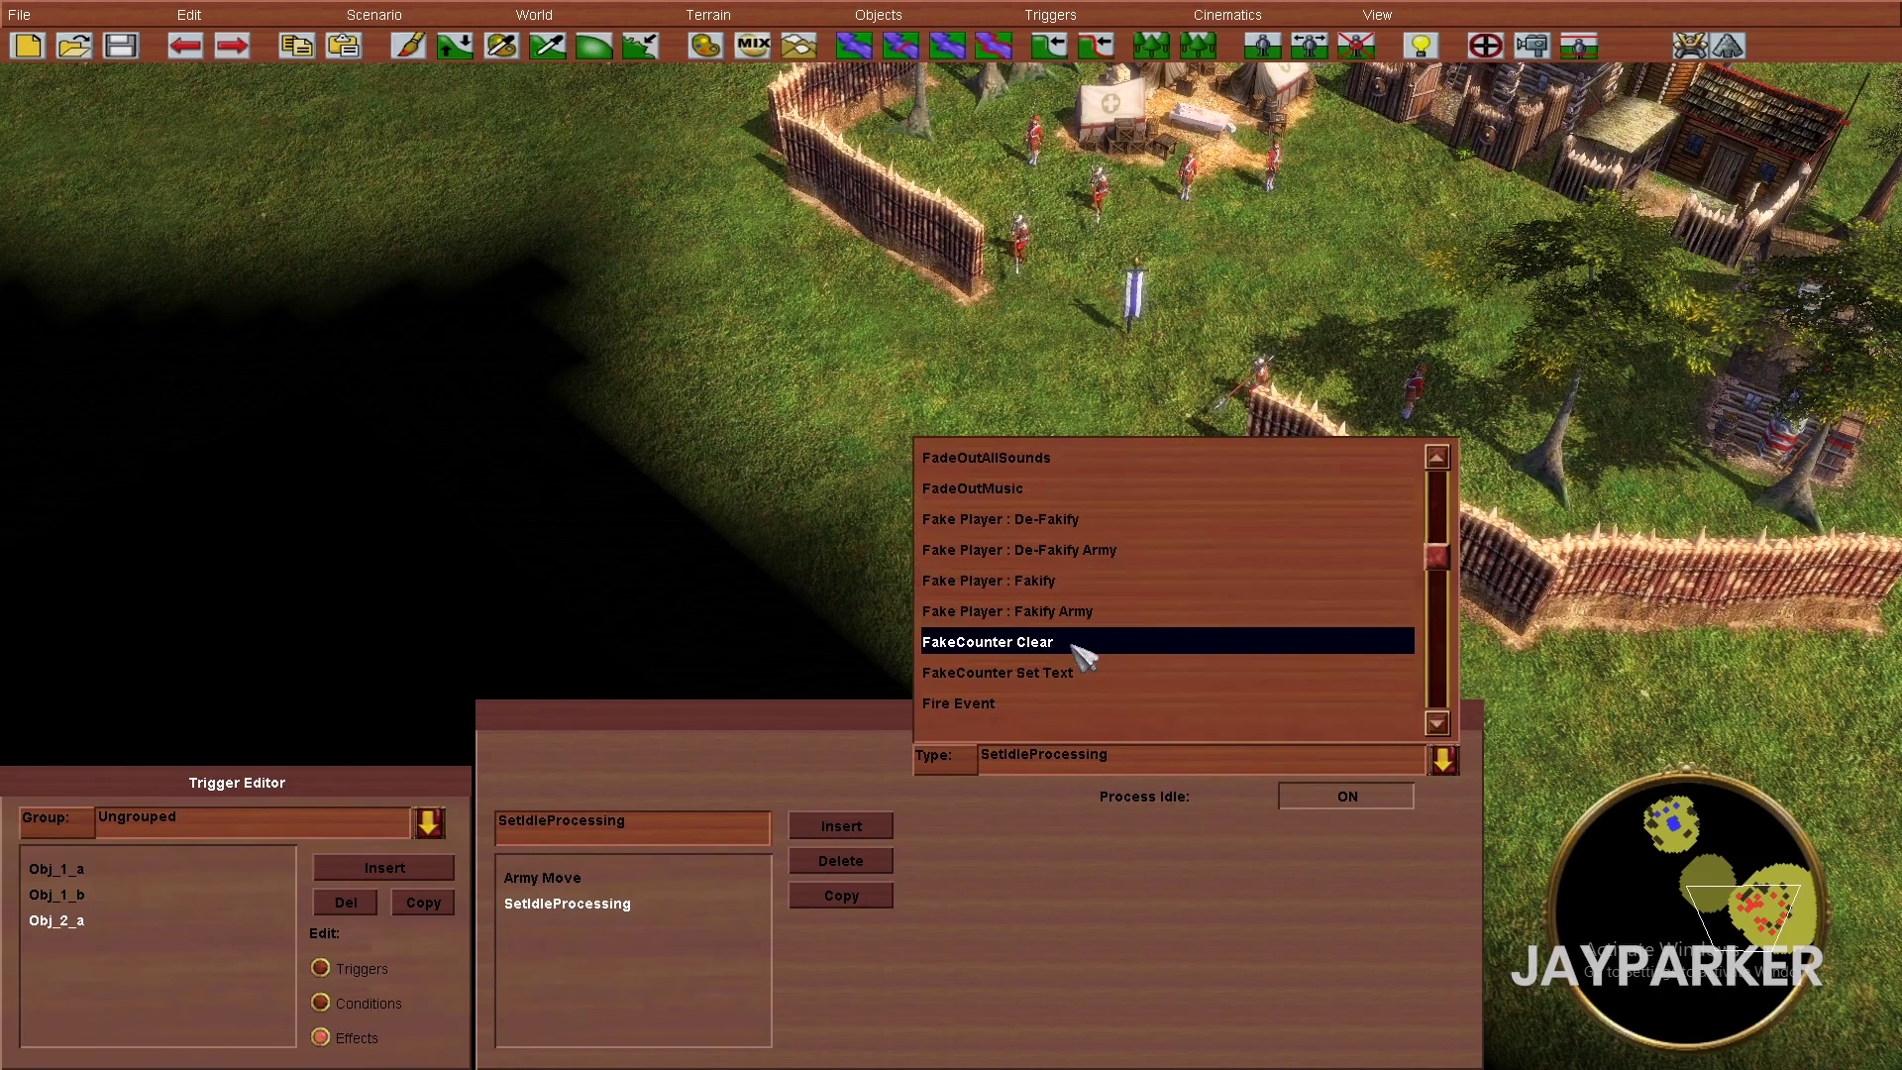
click(1068, 671)
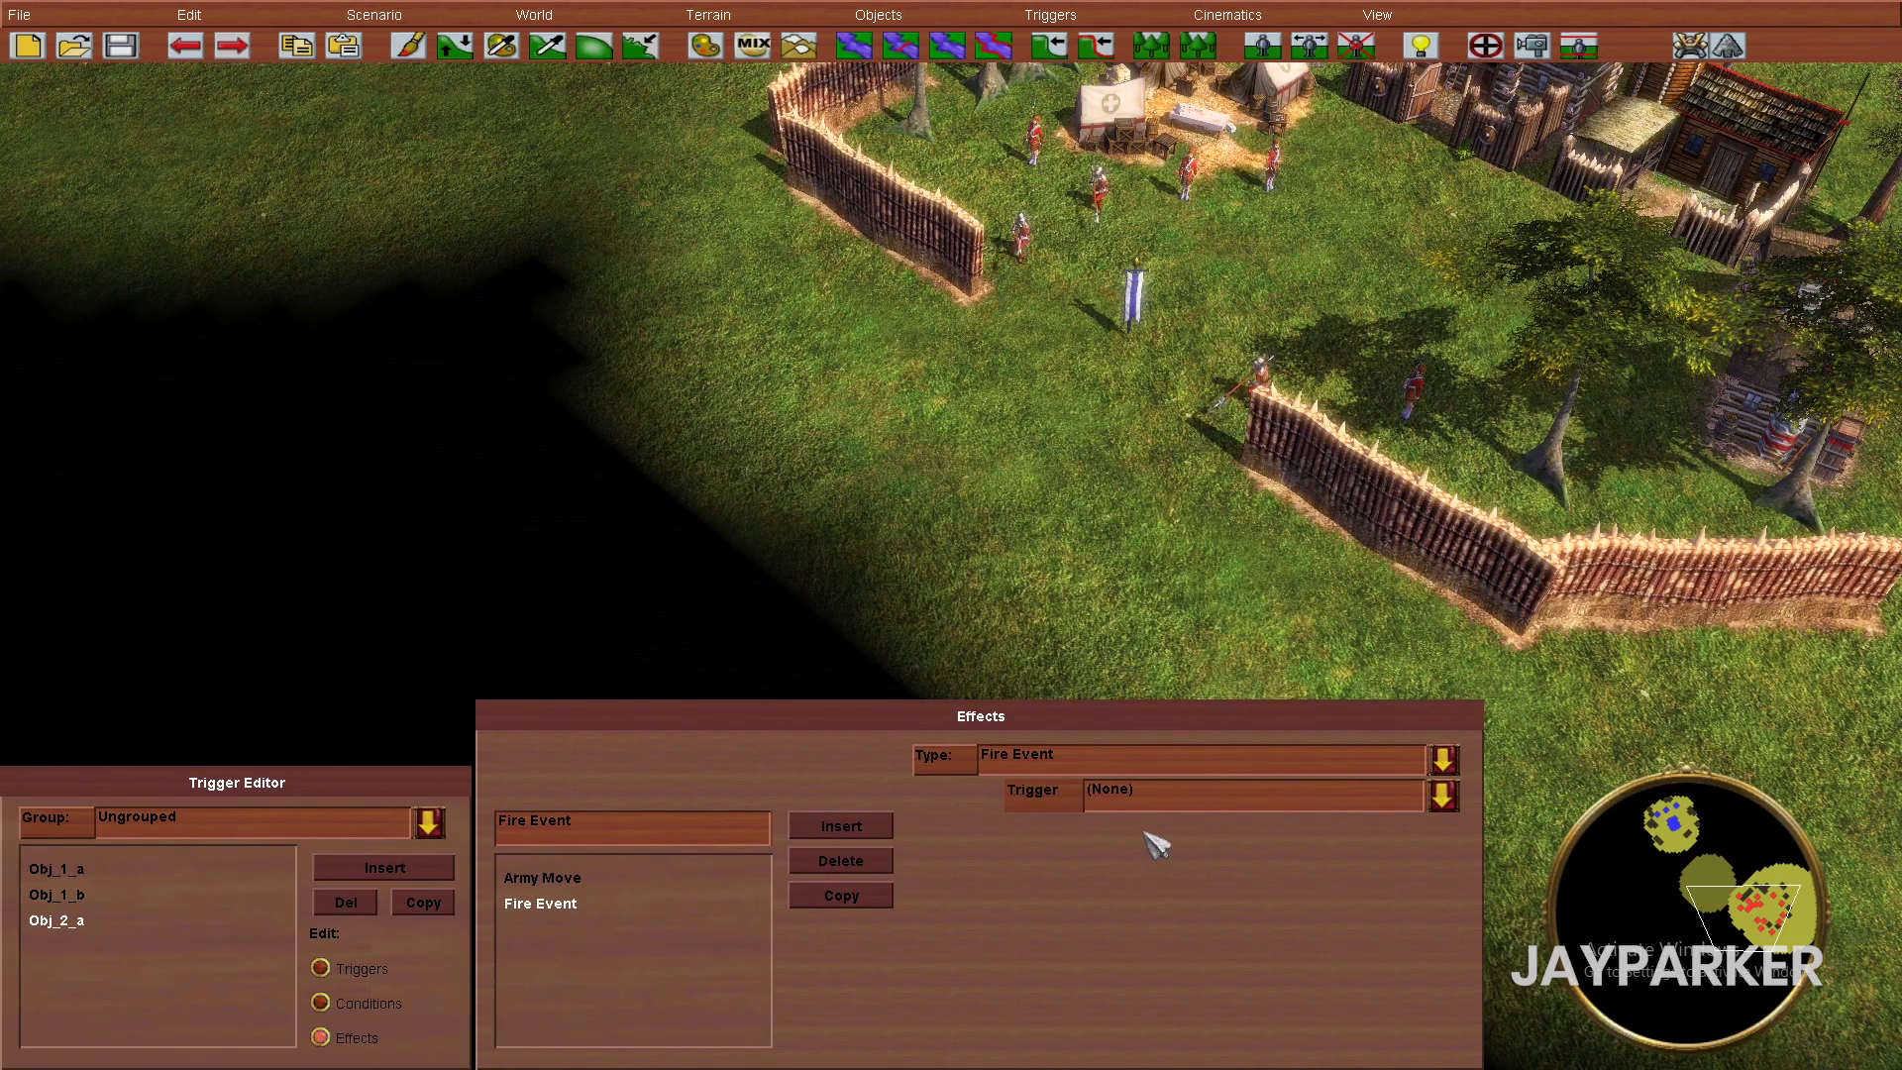
- Create a fourth trigger, name it Obj_2_b and make it inactive
click(385, 870)
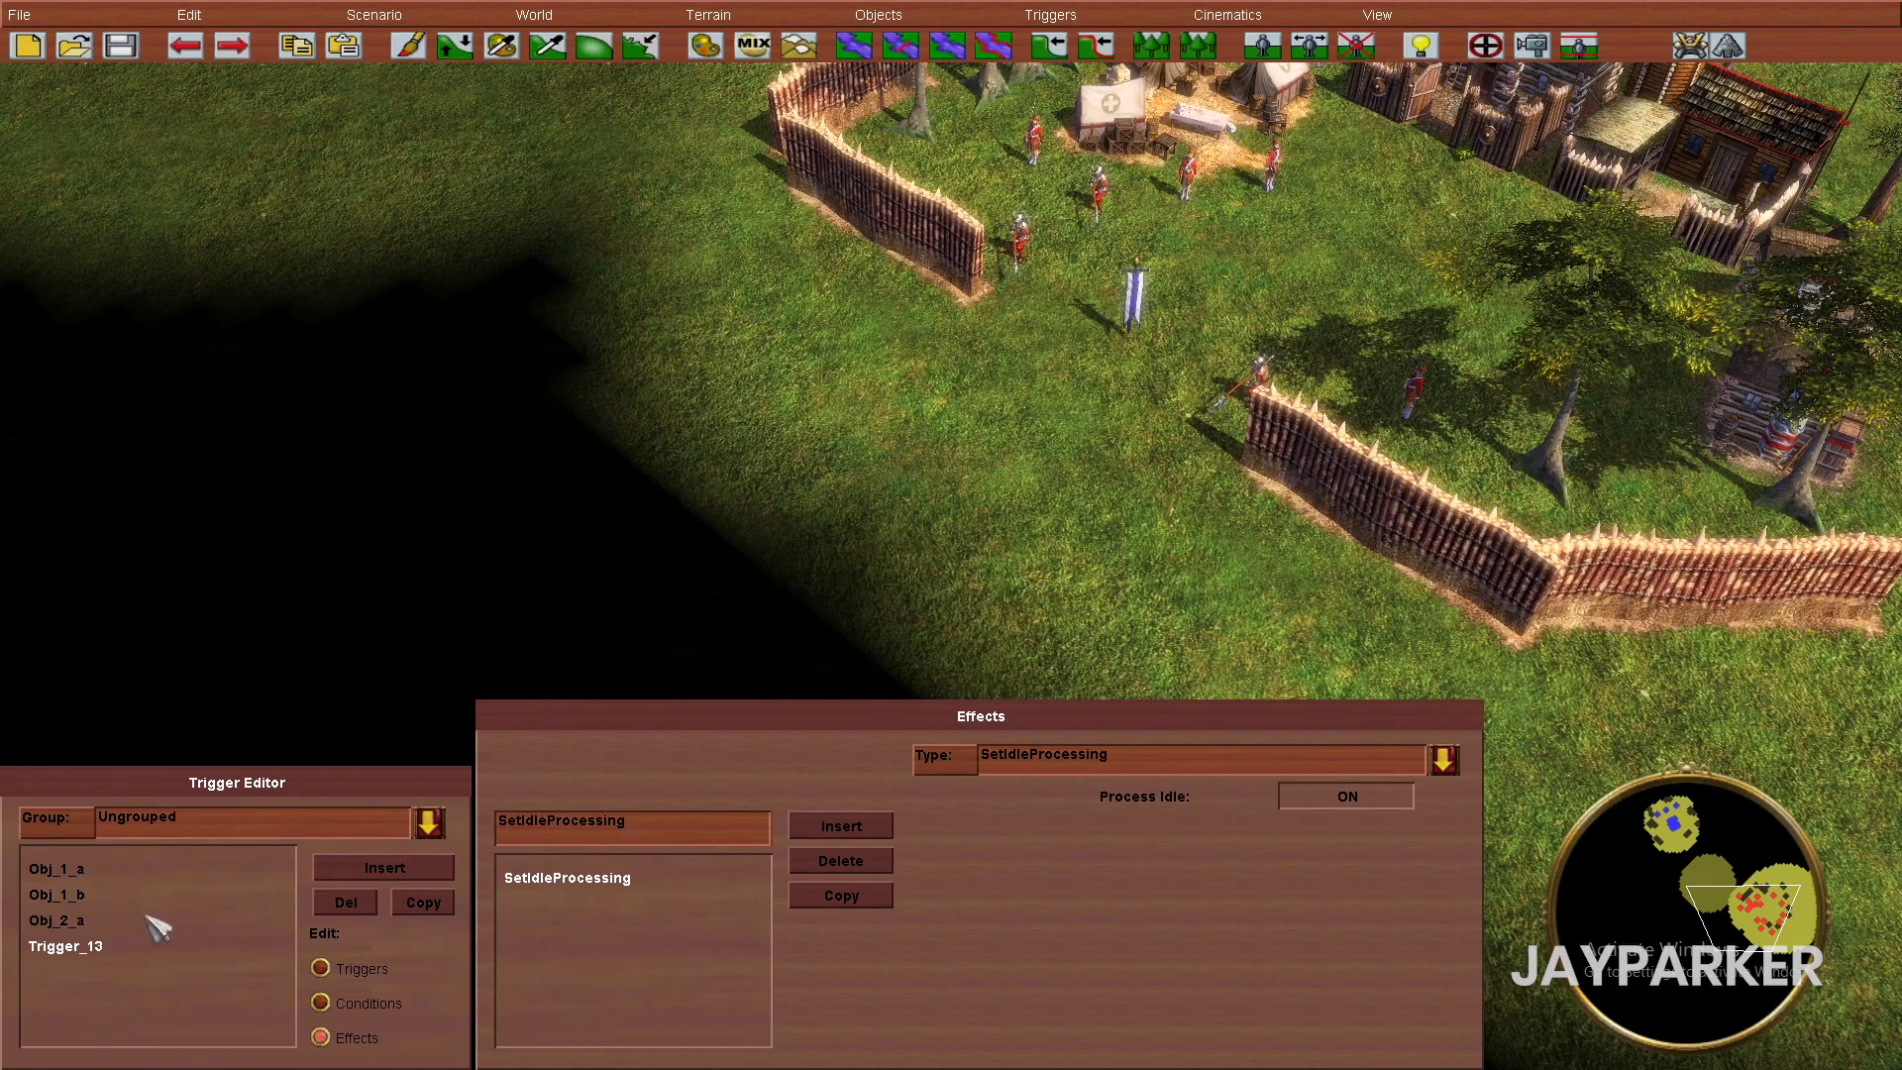
click(320, 967)
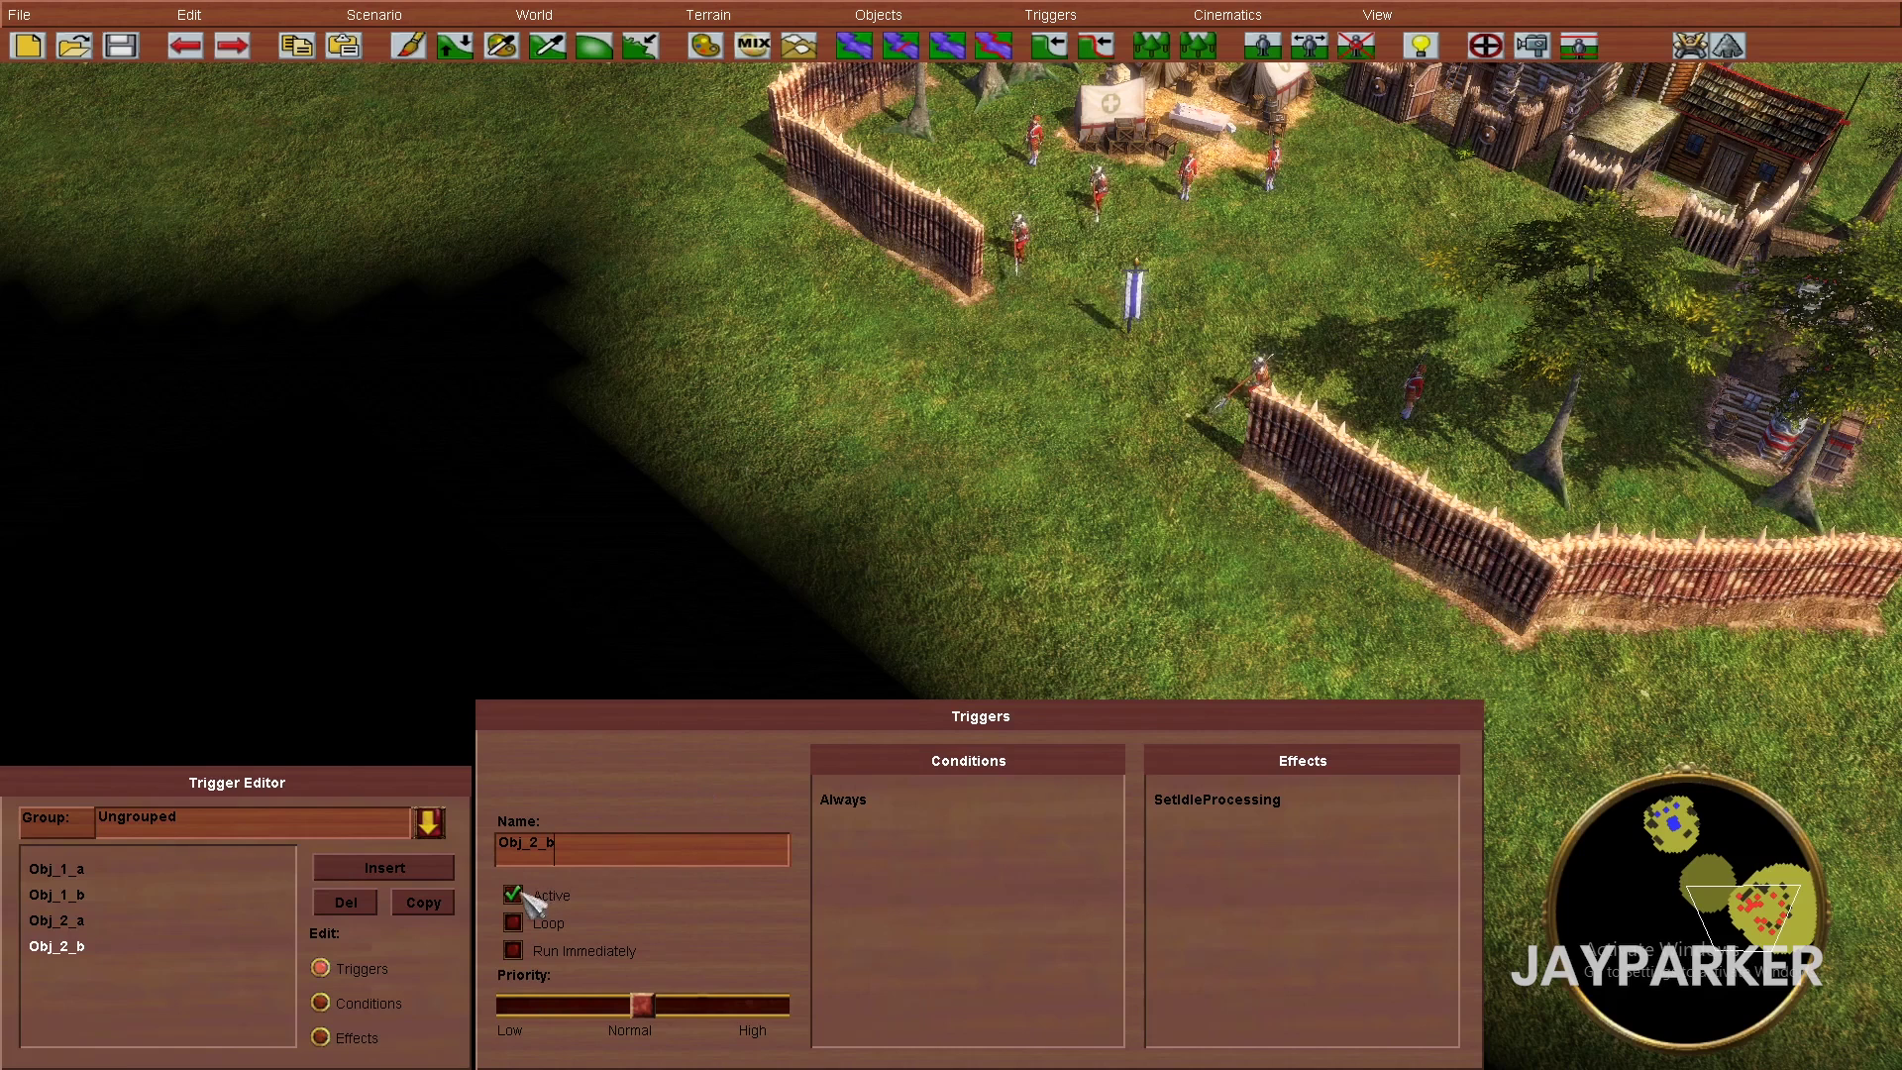
- Set the condition of Obj_2_b to Army Is Dead for the "enemy spawn" army
click(397, 1007)
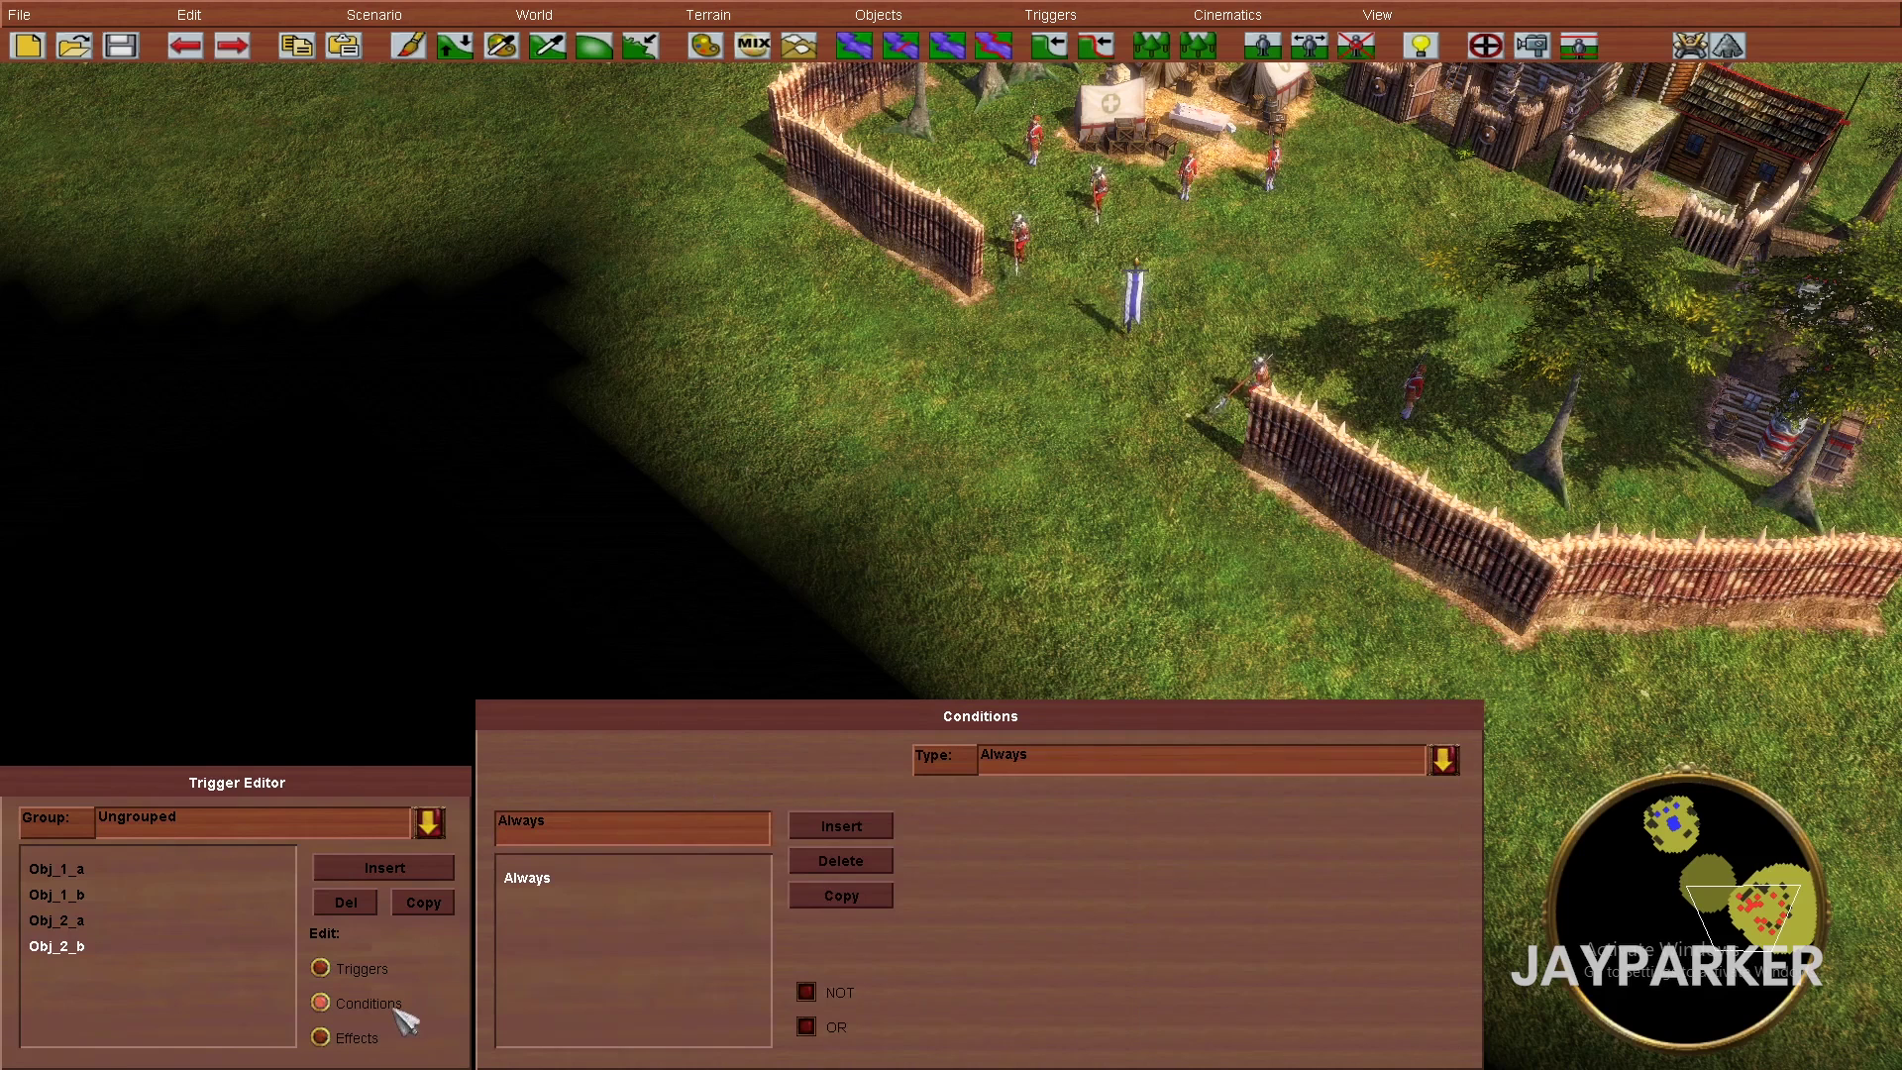
click(995, 759)
scroll(1035, 694, down, 3)
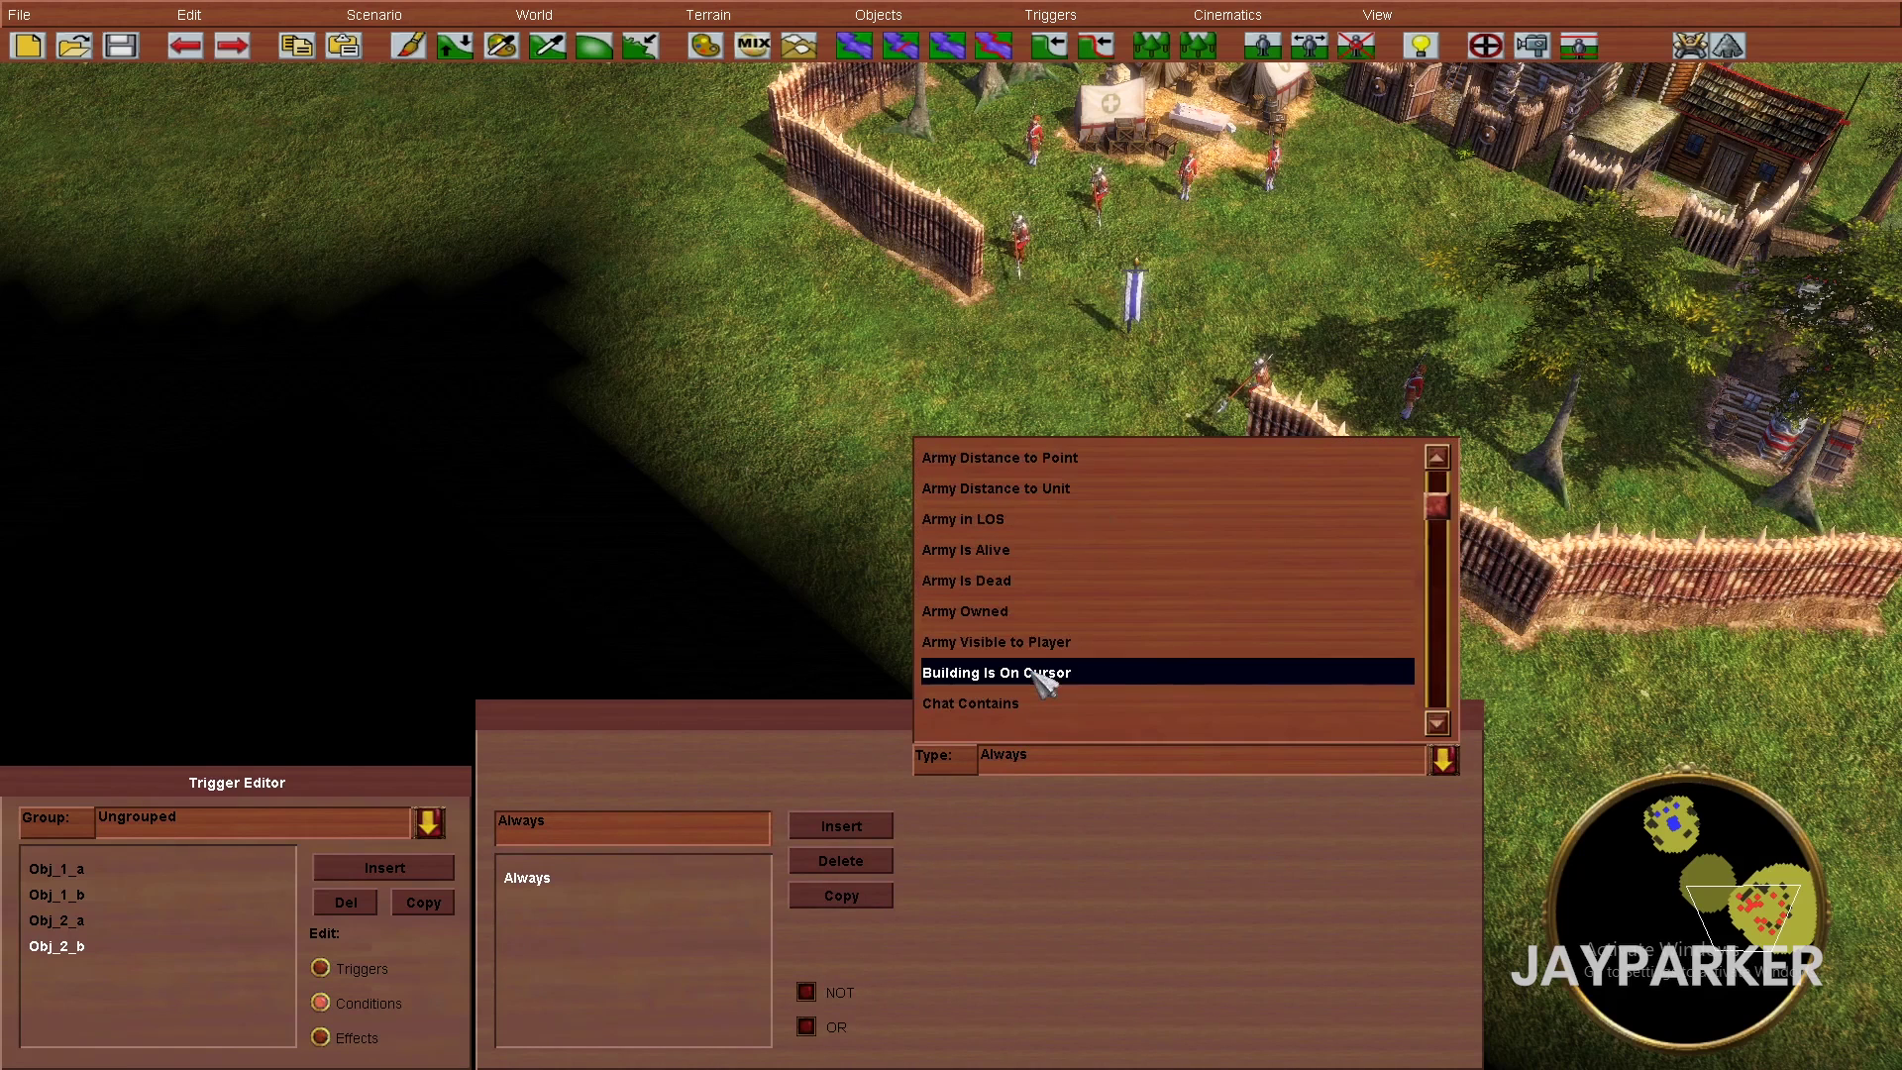
click(1035, 591)
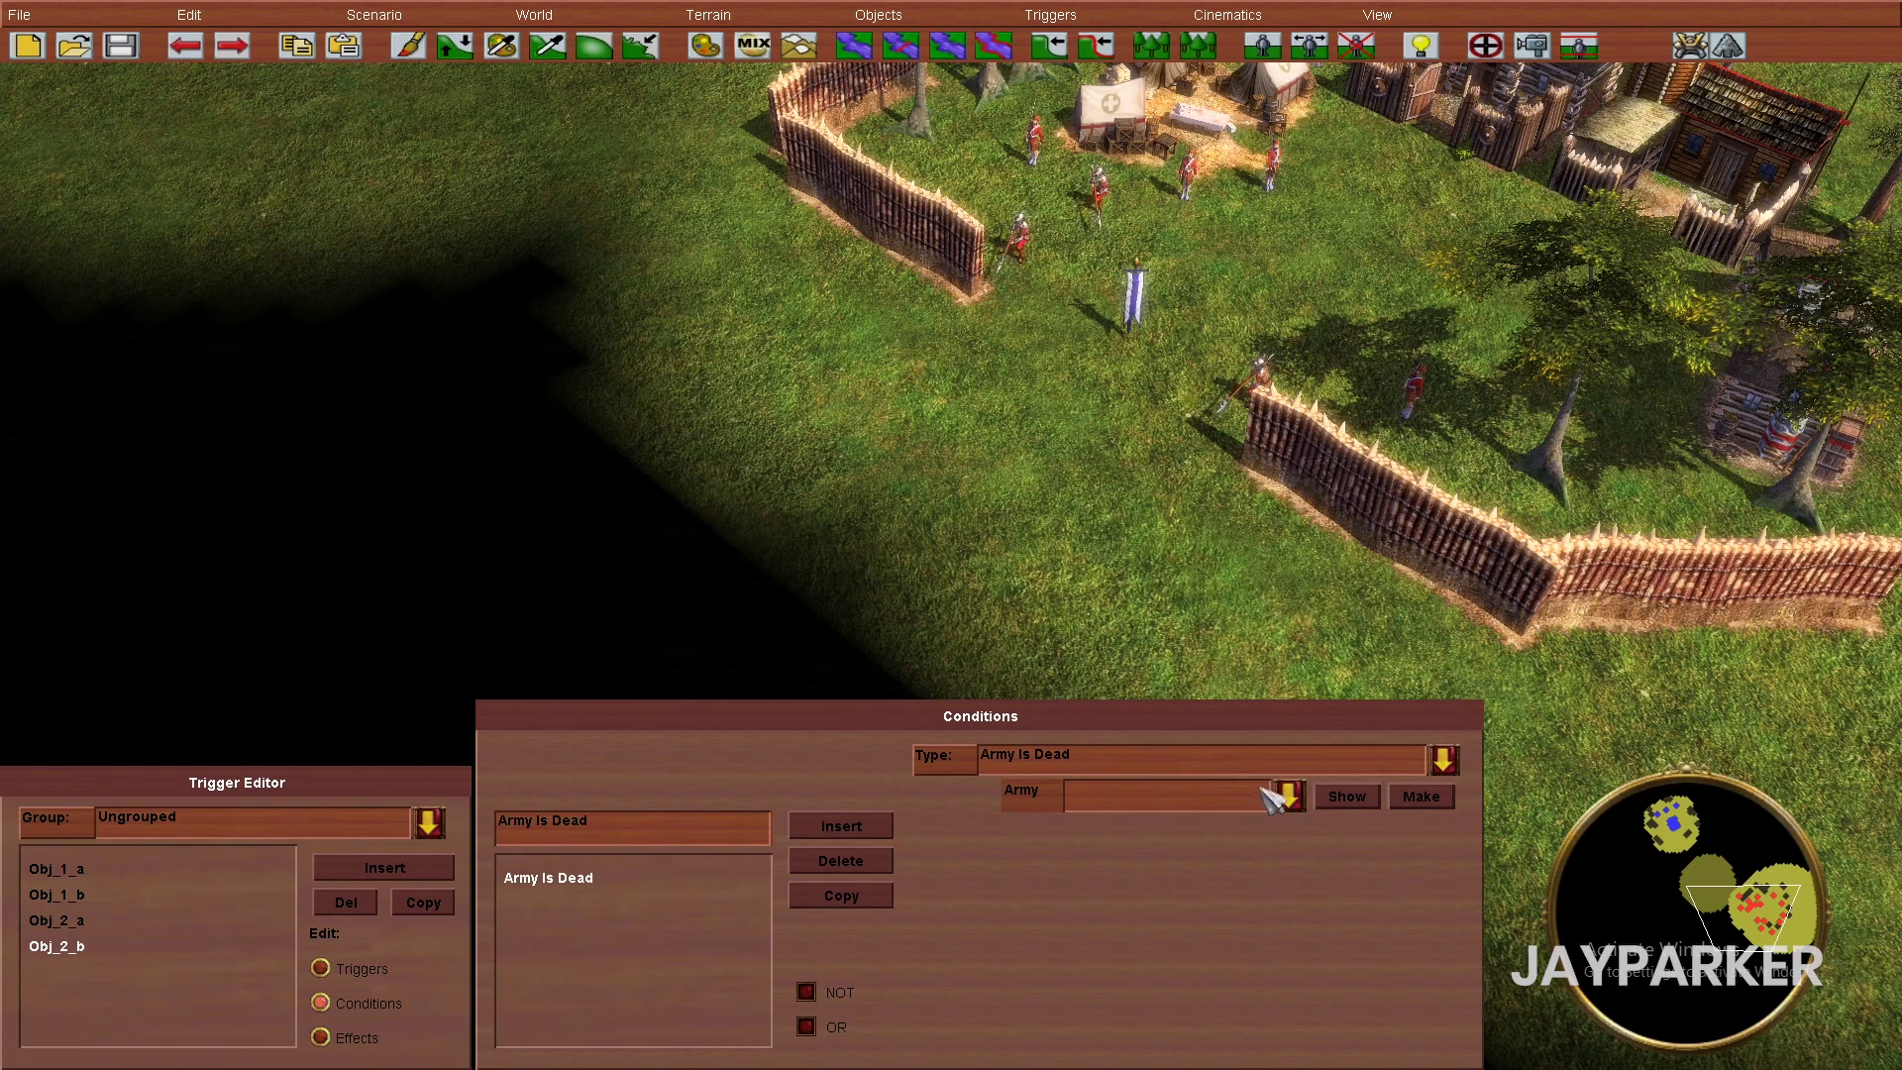
click(1287, 796)
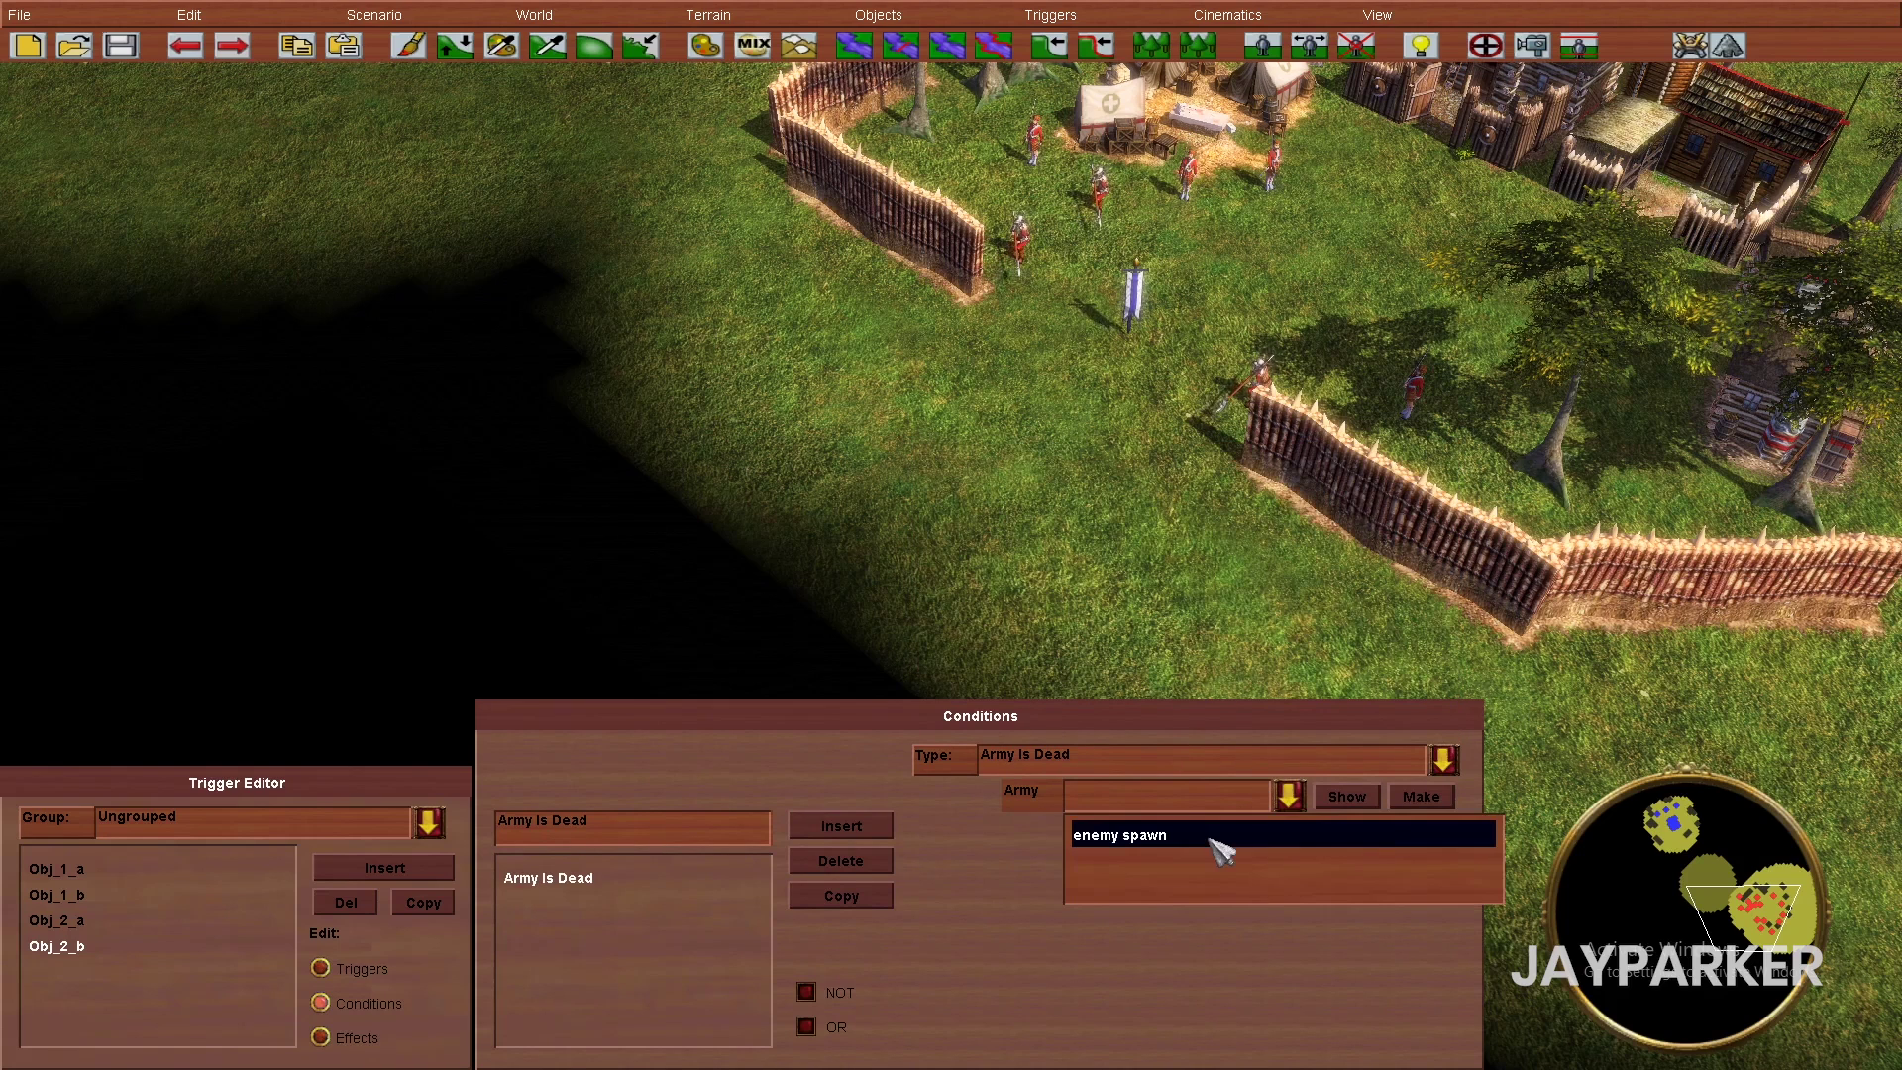
click(1218, 837)
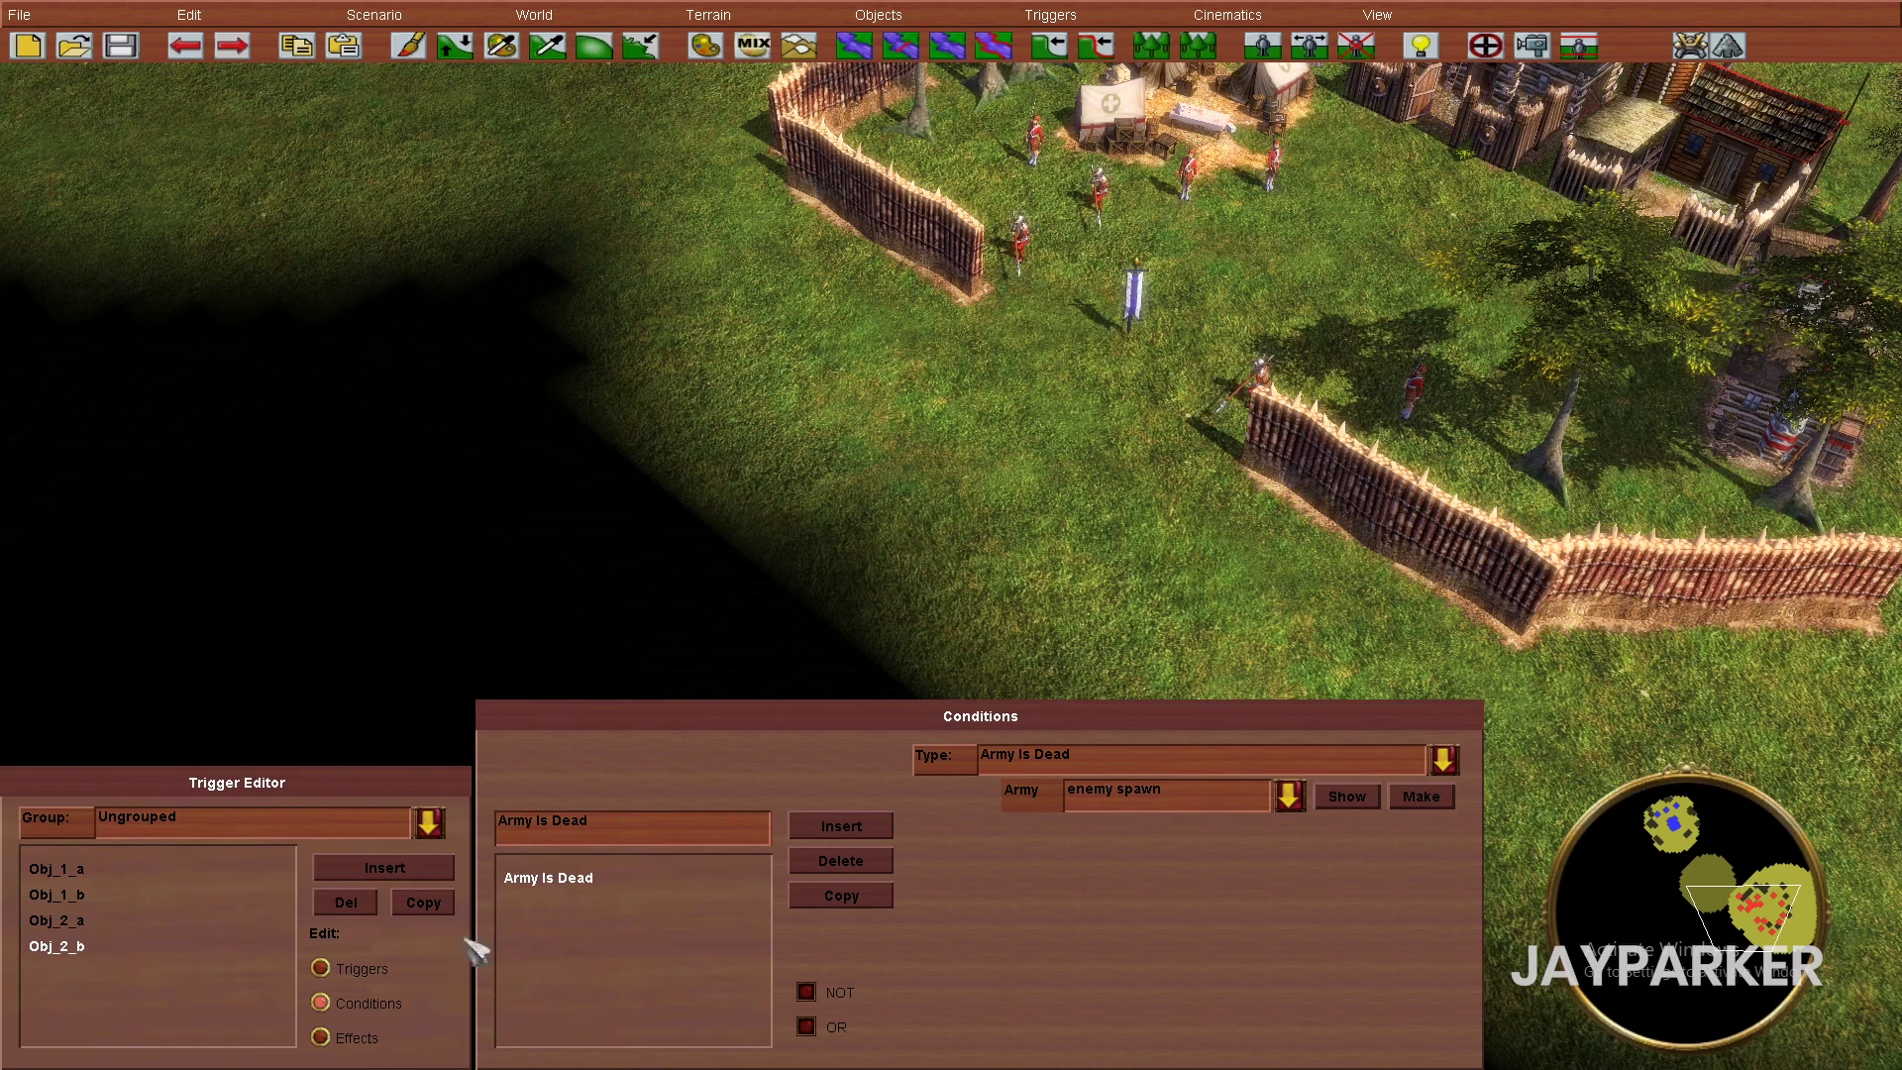
- Set the effect of Obj_2_b to Objective : Complete for "Defend ally's base." and review the trigger's overview
click(356, 1038)
click(1028, 766)
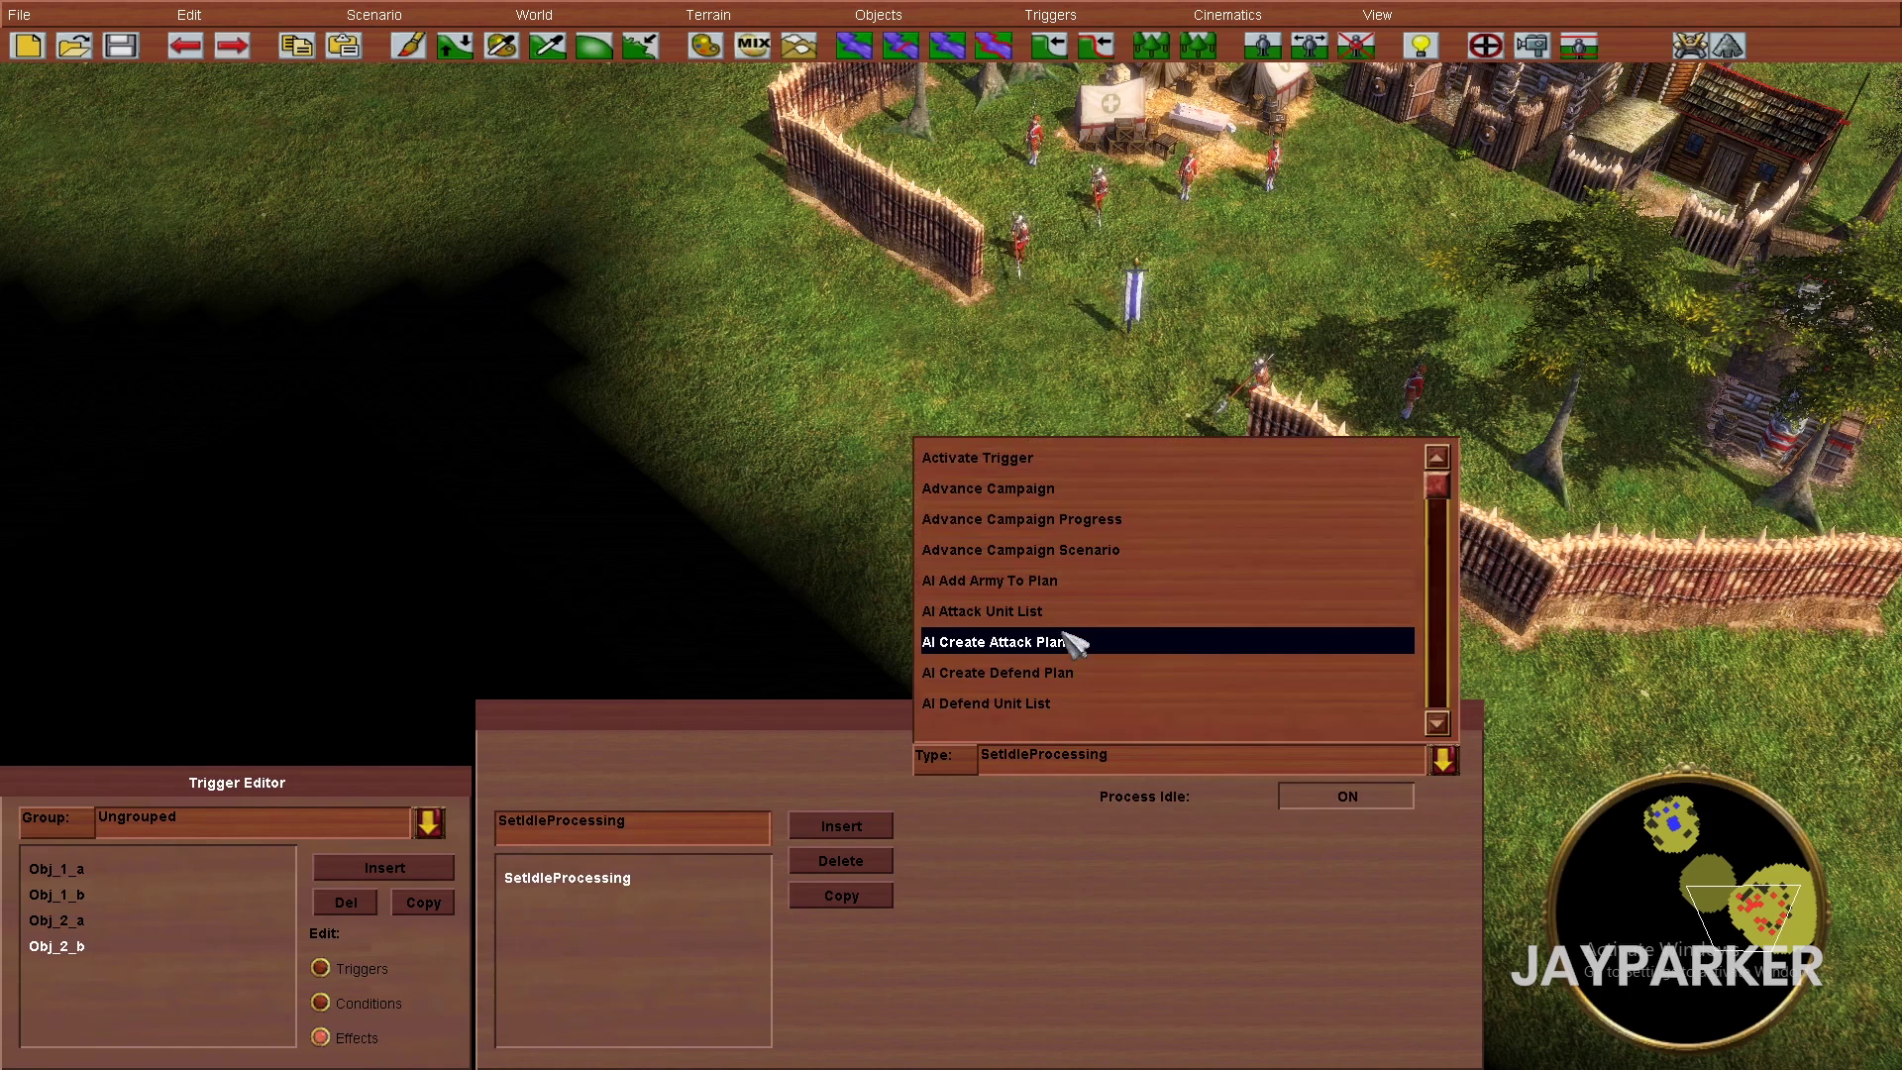
scroll(1078, 644, down, 10)
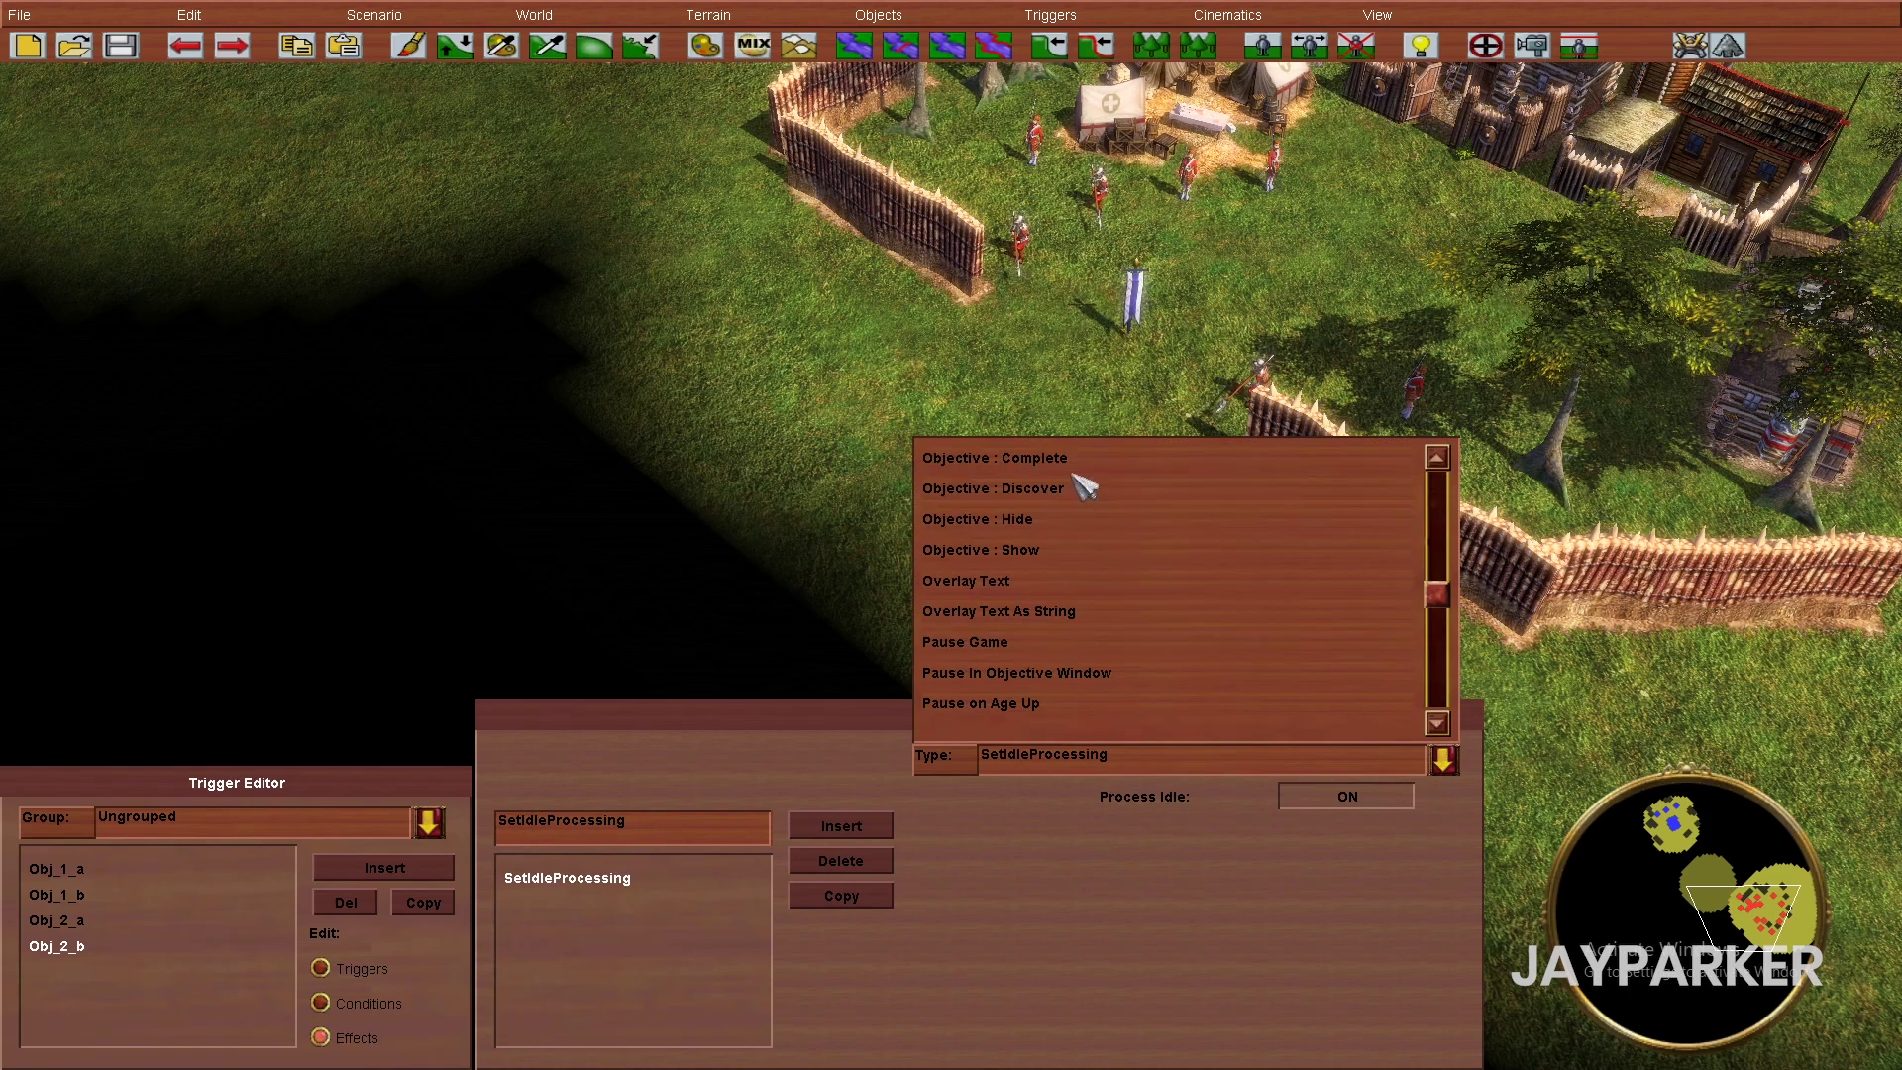
click(994, 457)
click(1216, 810)
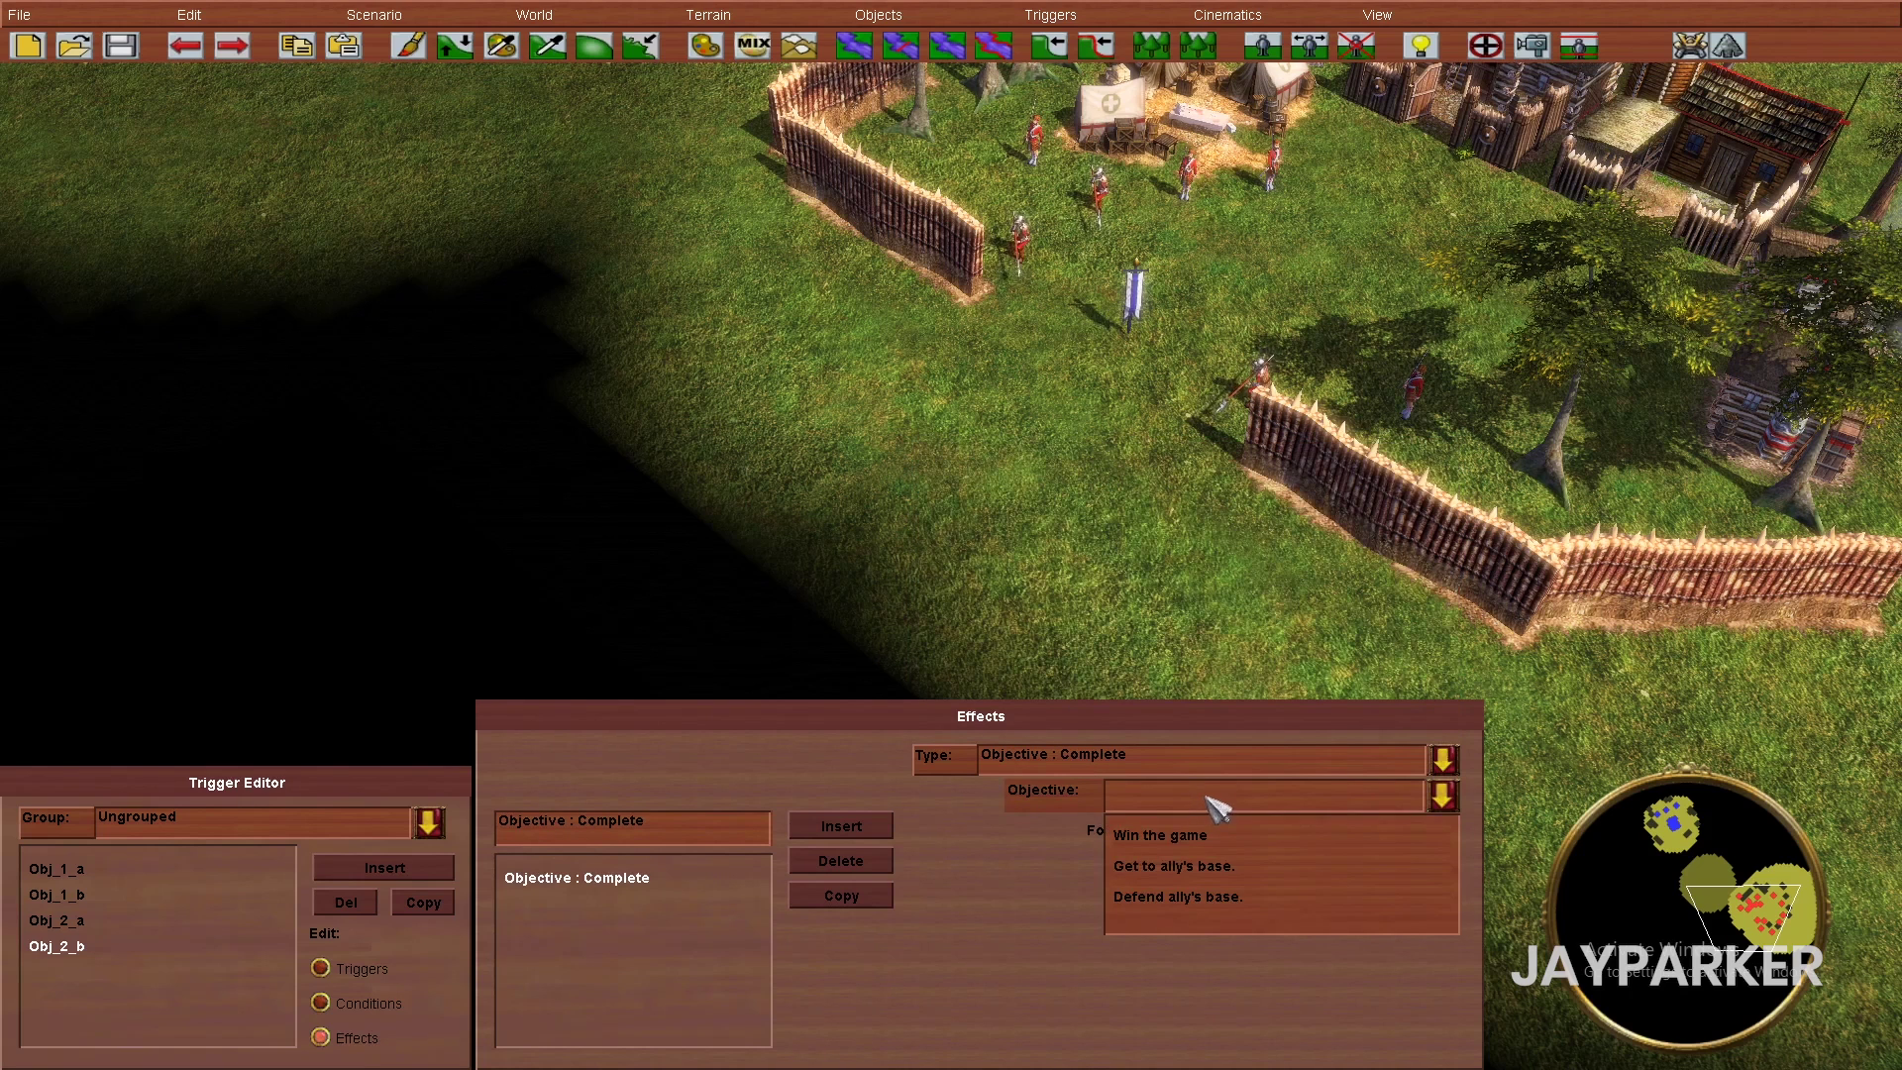
click(1213, 901)
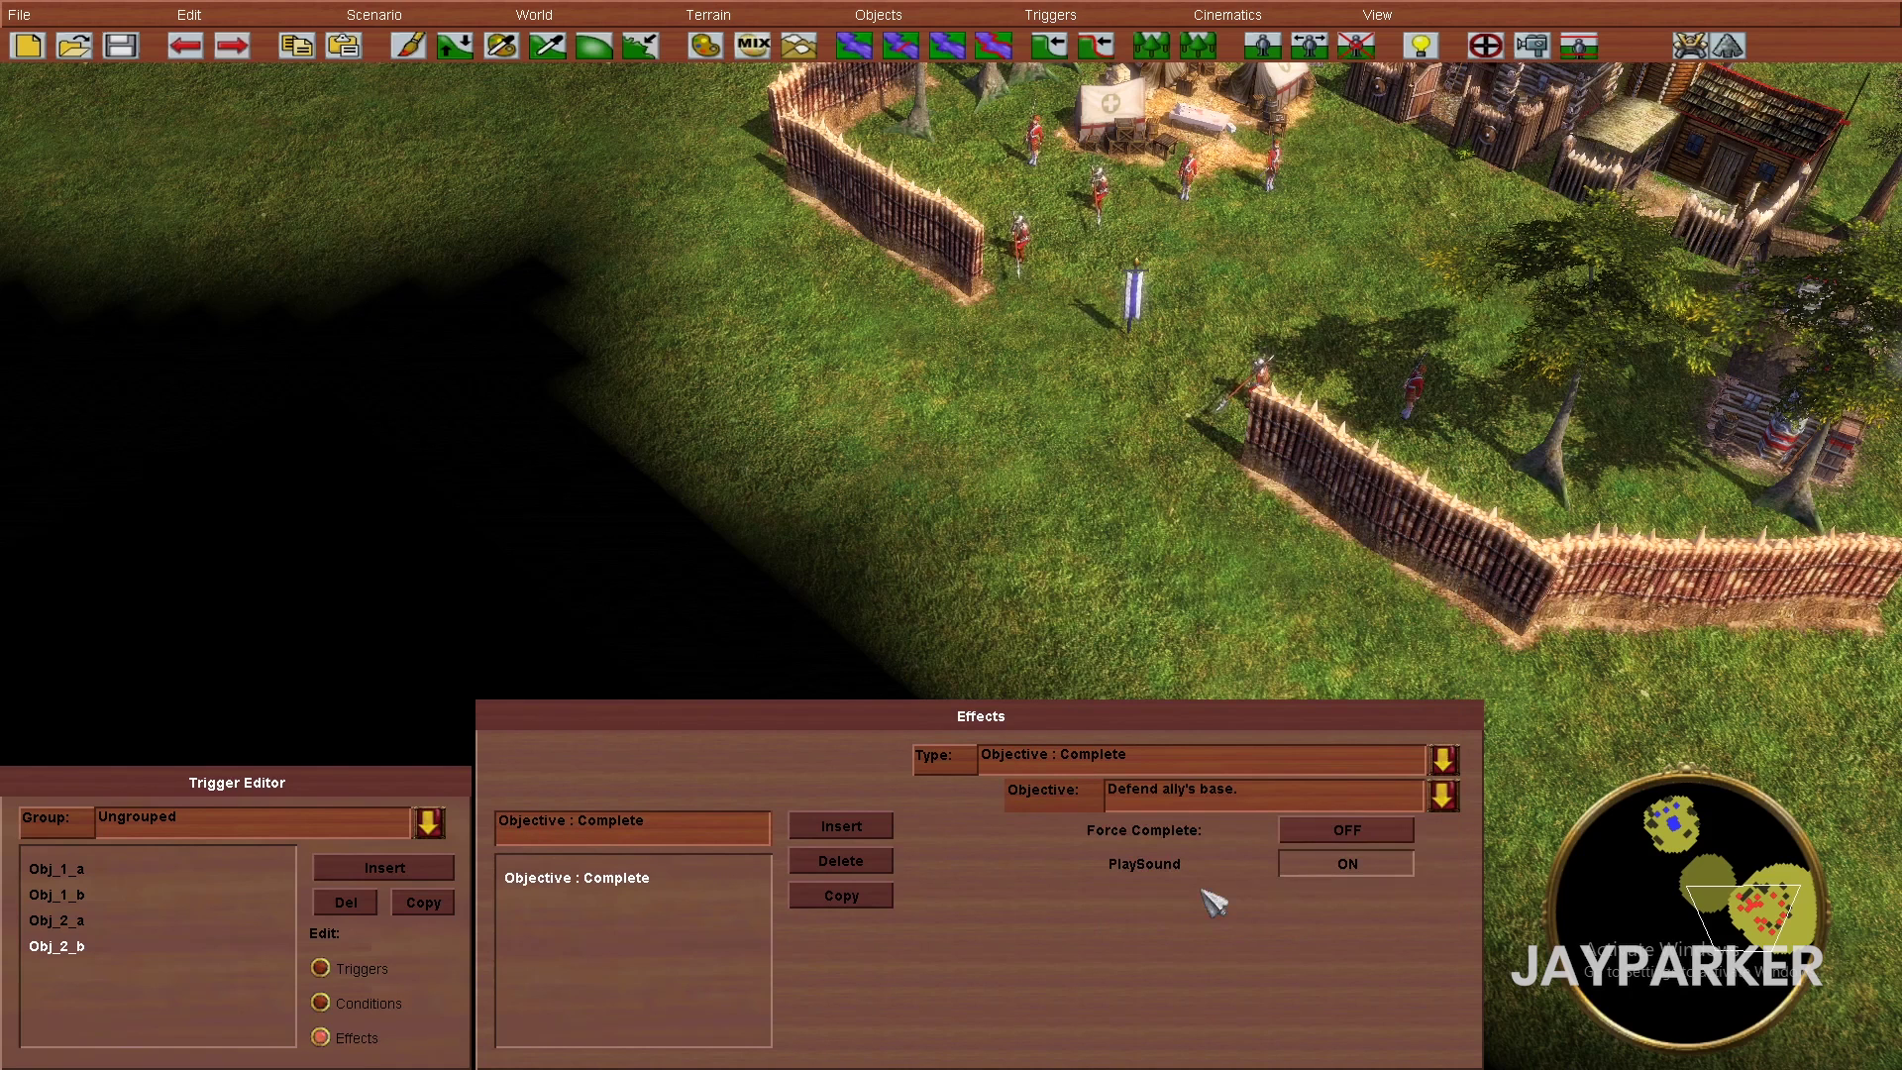
click(322, 968)
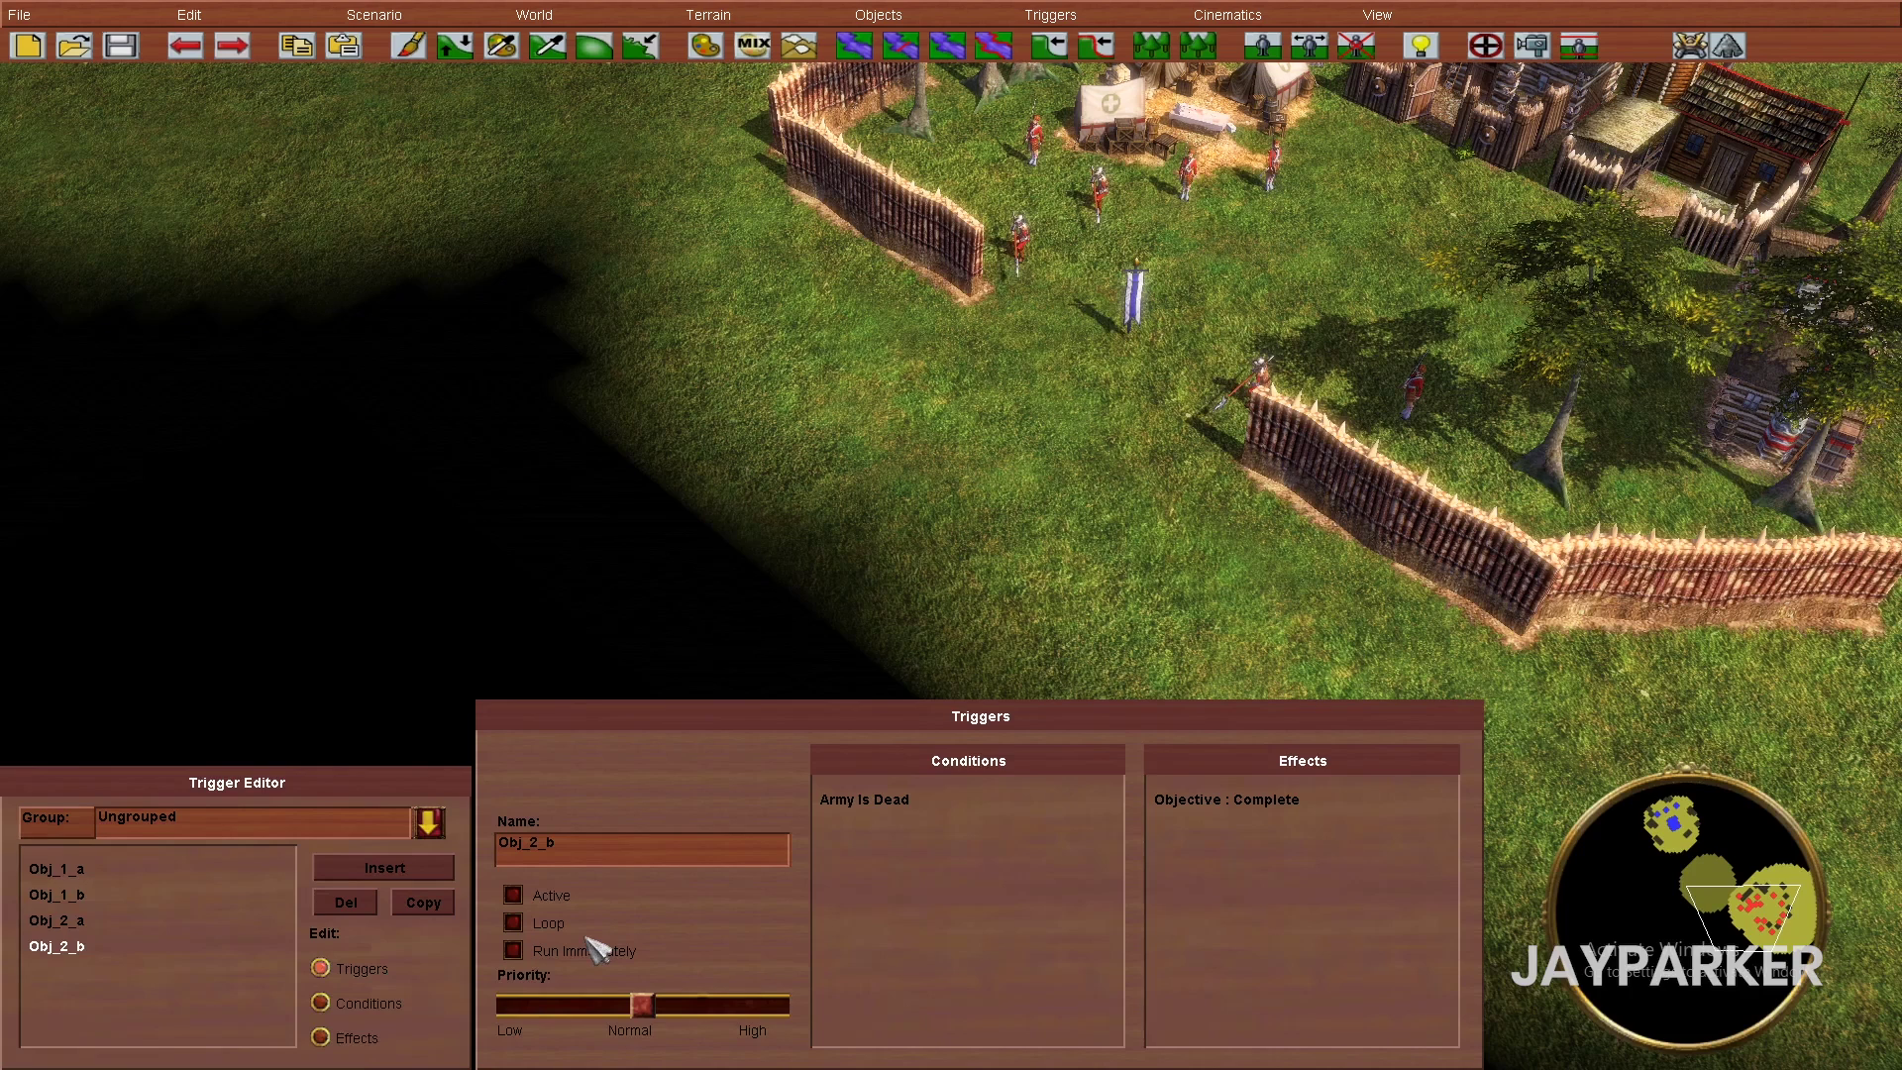
- Link the Fire Event effect of trigger Obj_2_a to trigger Obj_2_b
click(70, 920)
click(356, 1037)
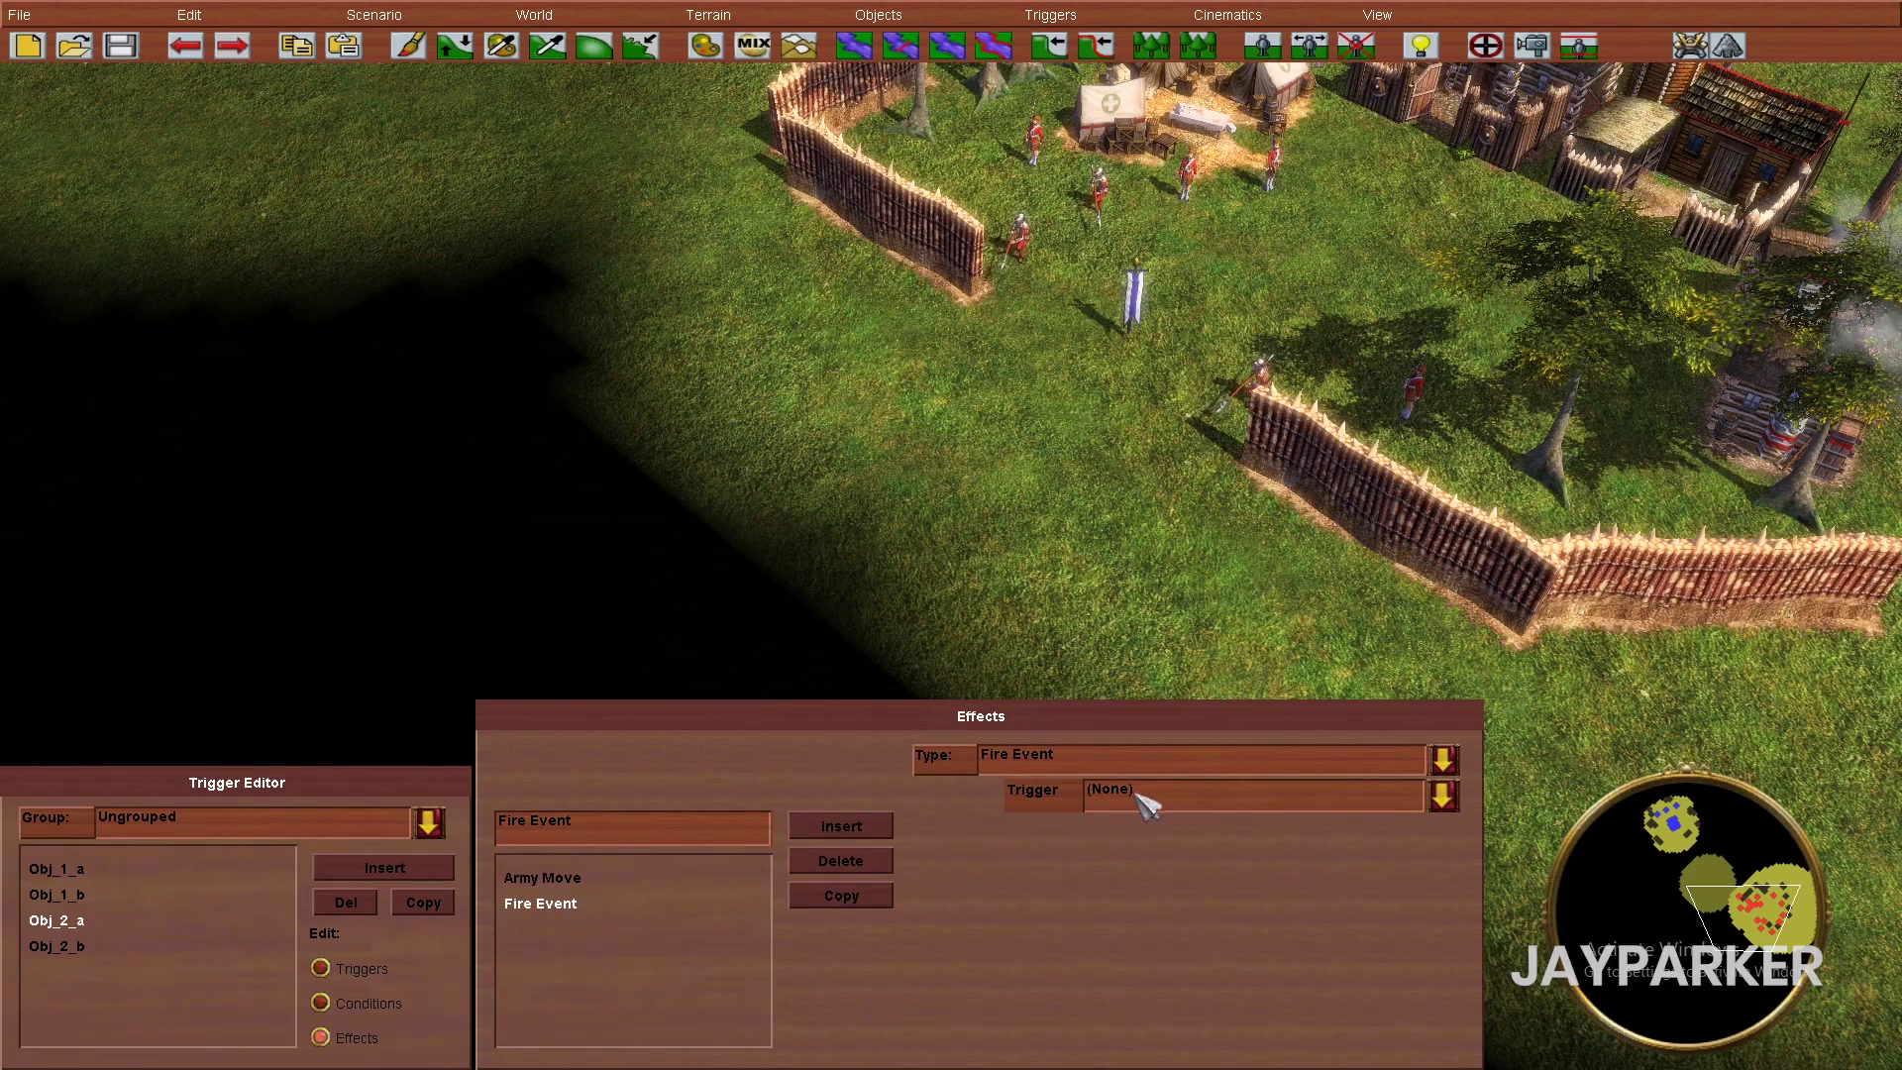
click(1147, 800)
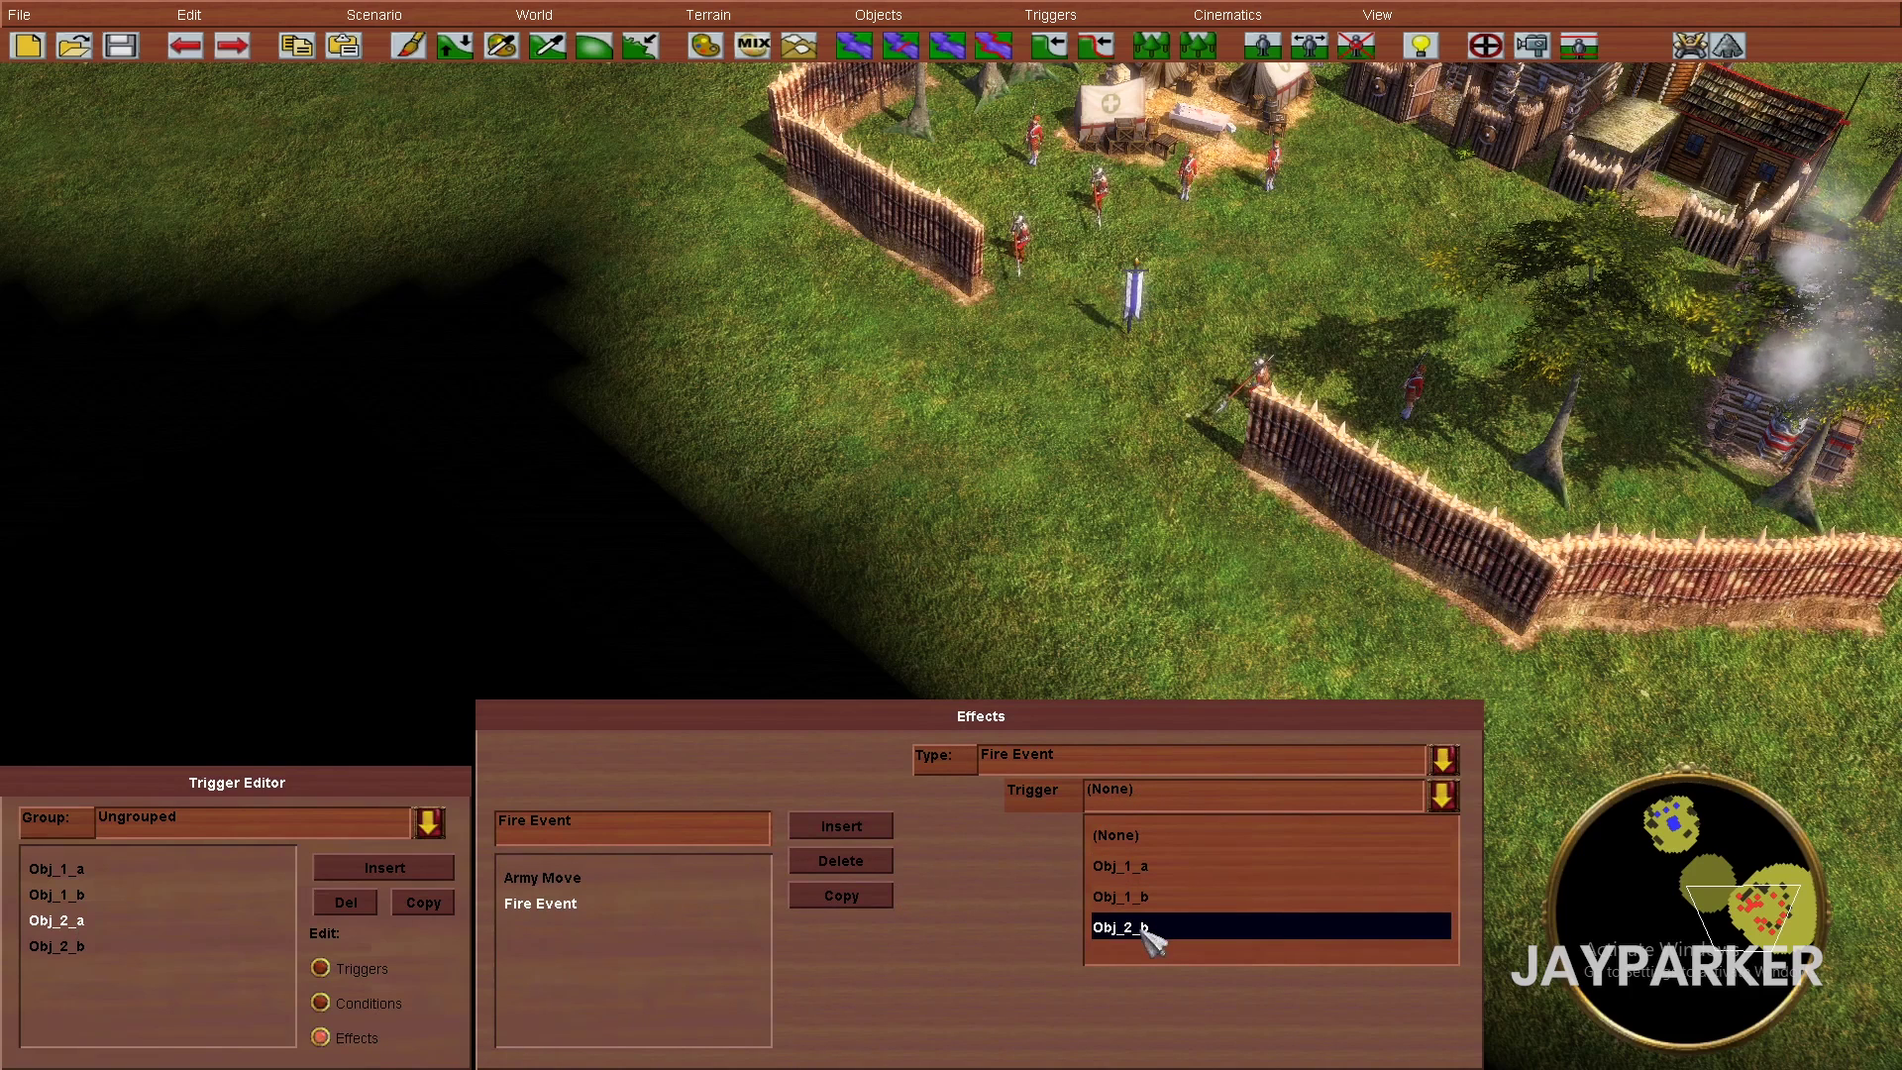
click(1148, 929)
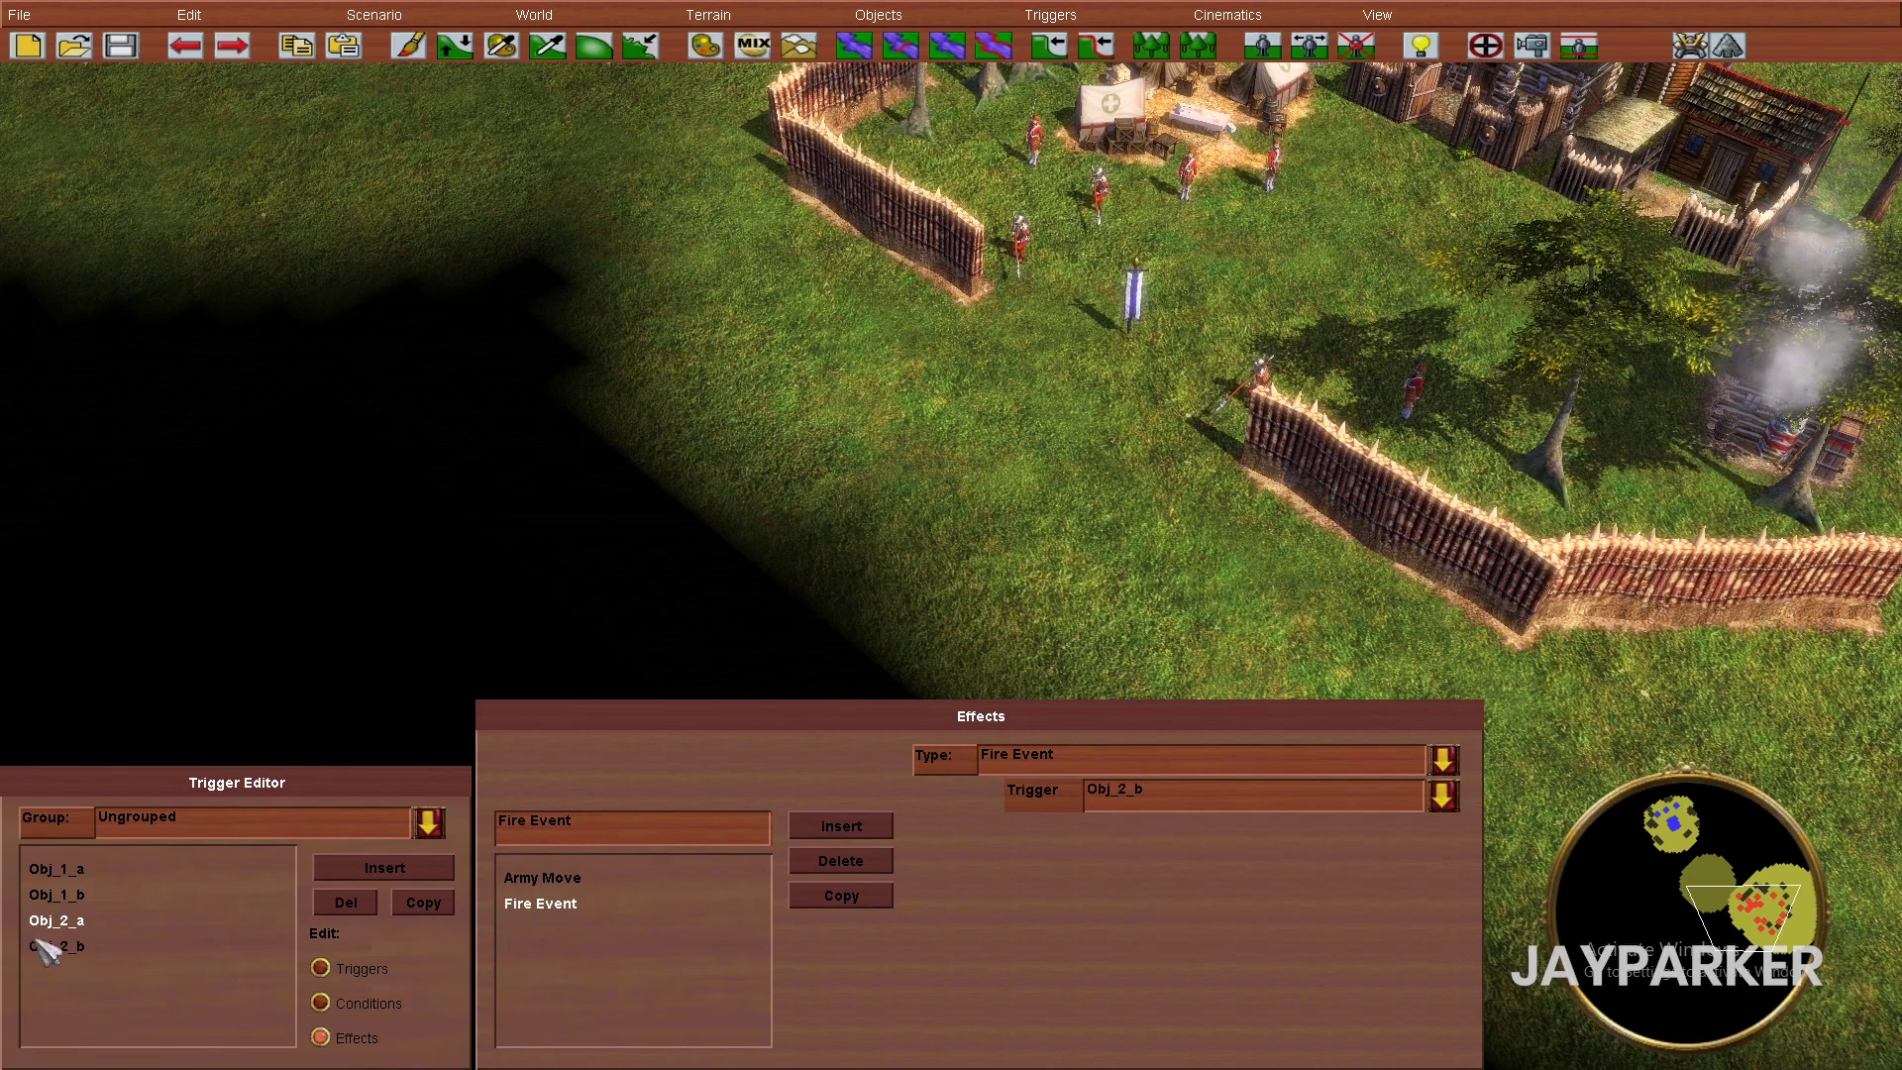
- Set the camera start location to a view of the player's soldiers and buildings at the starting base
click(79, 948)
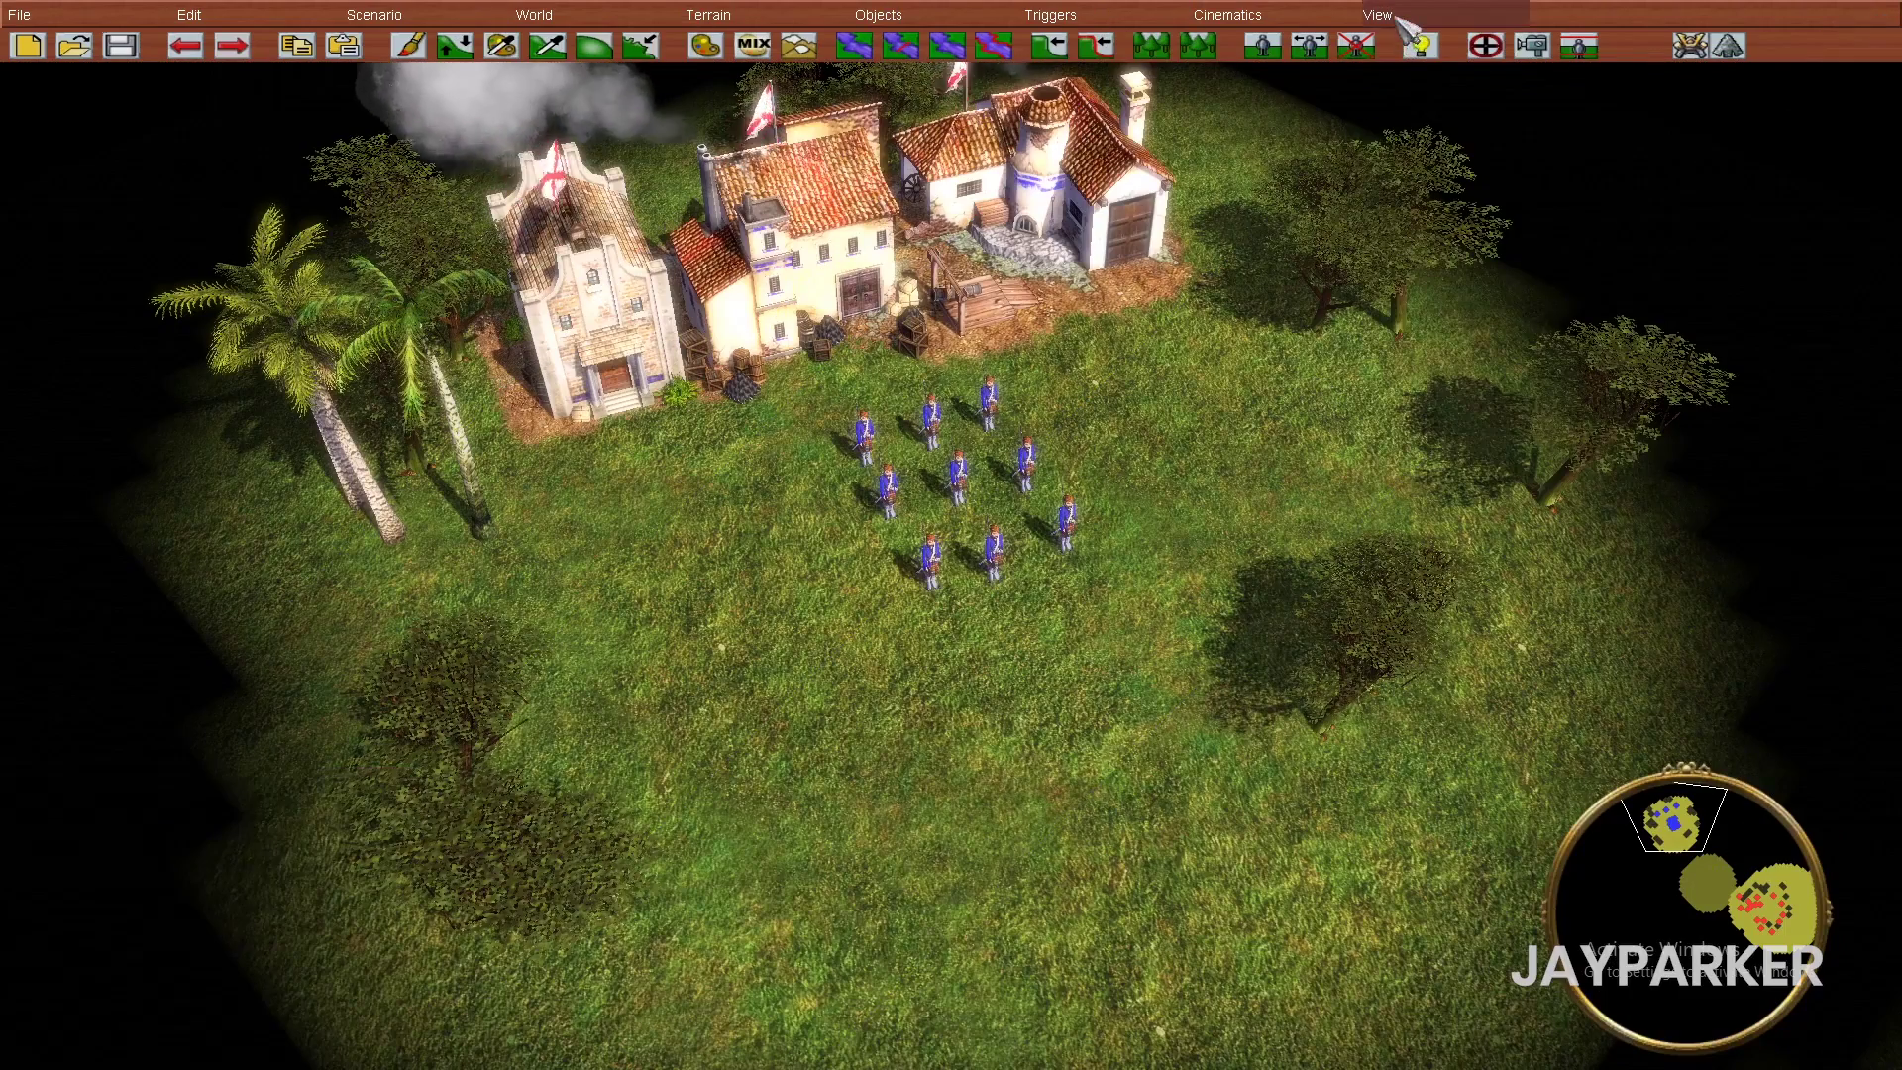
click(1401, 27)
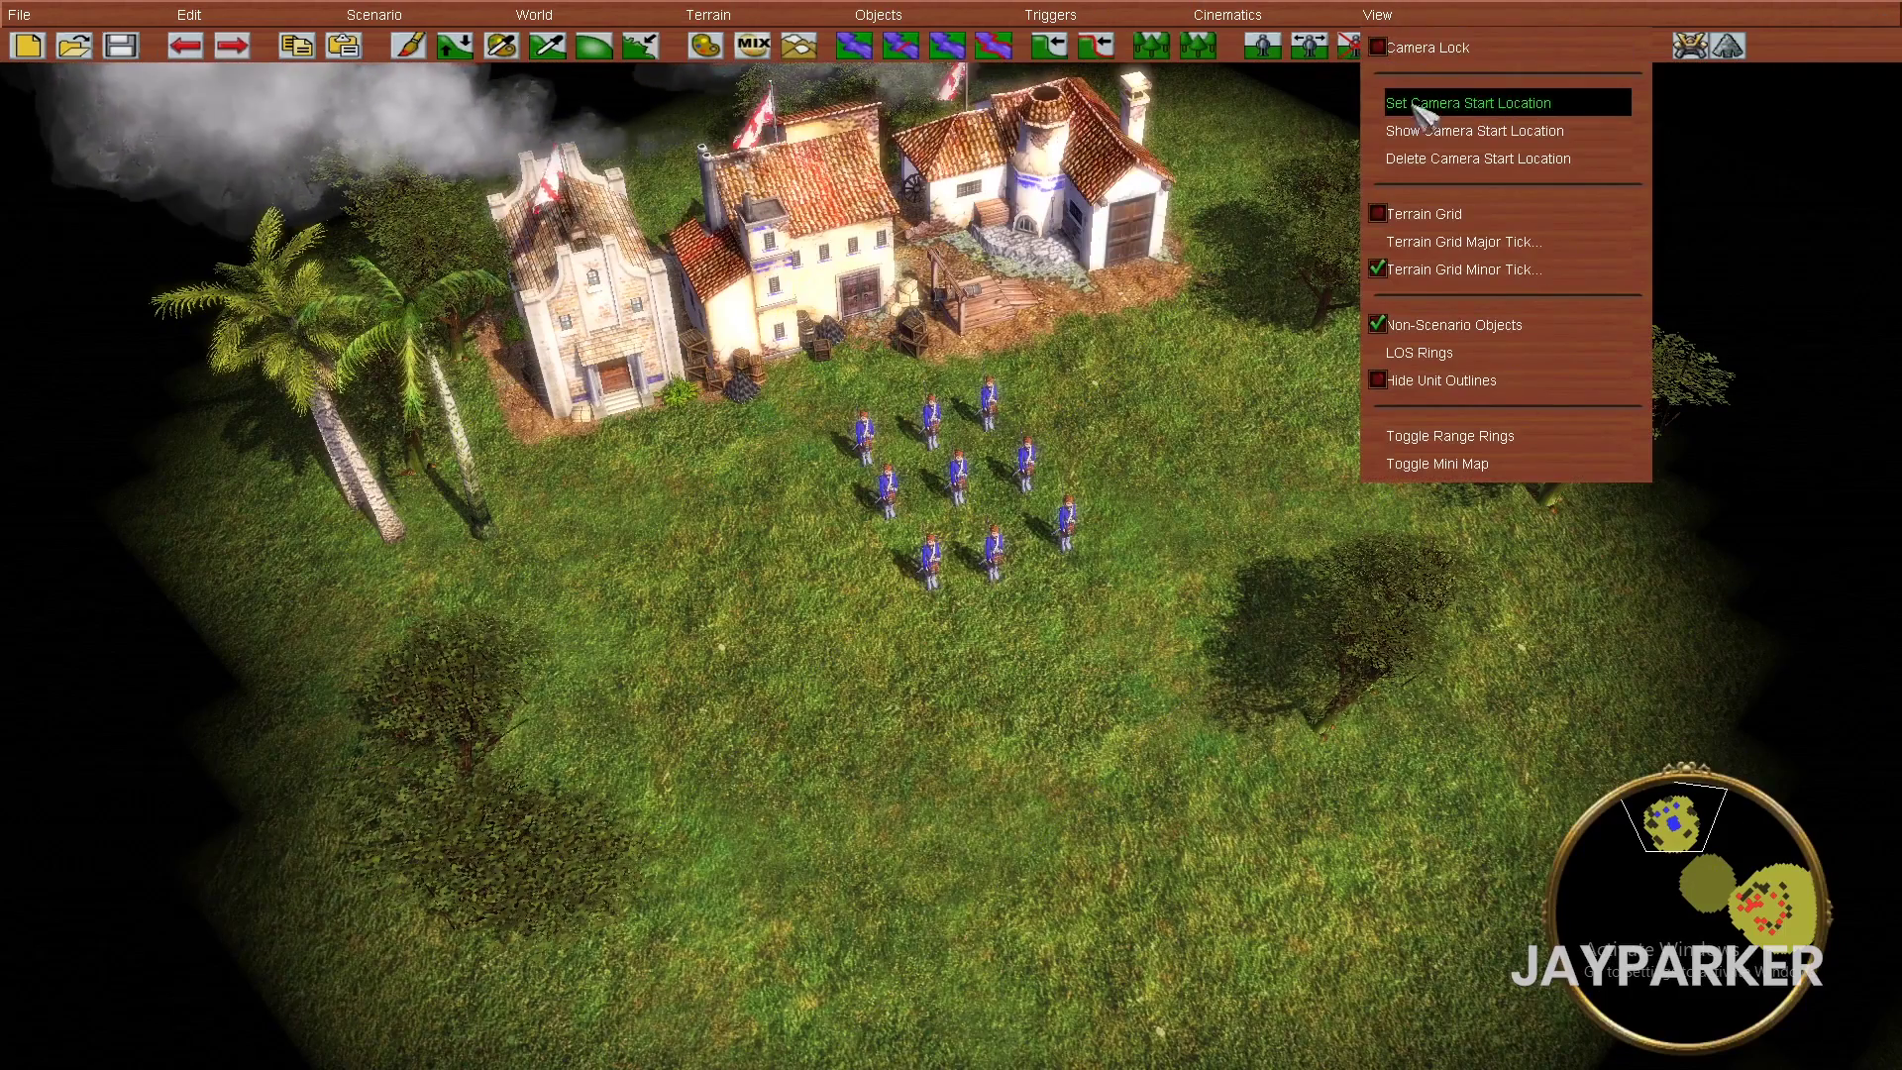
click(1564, 104)
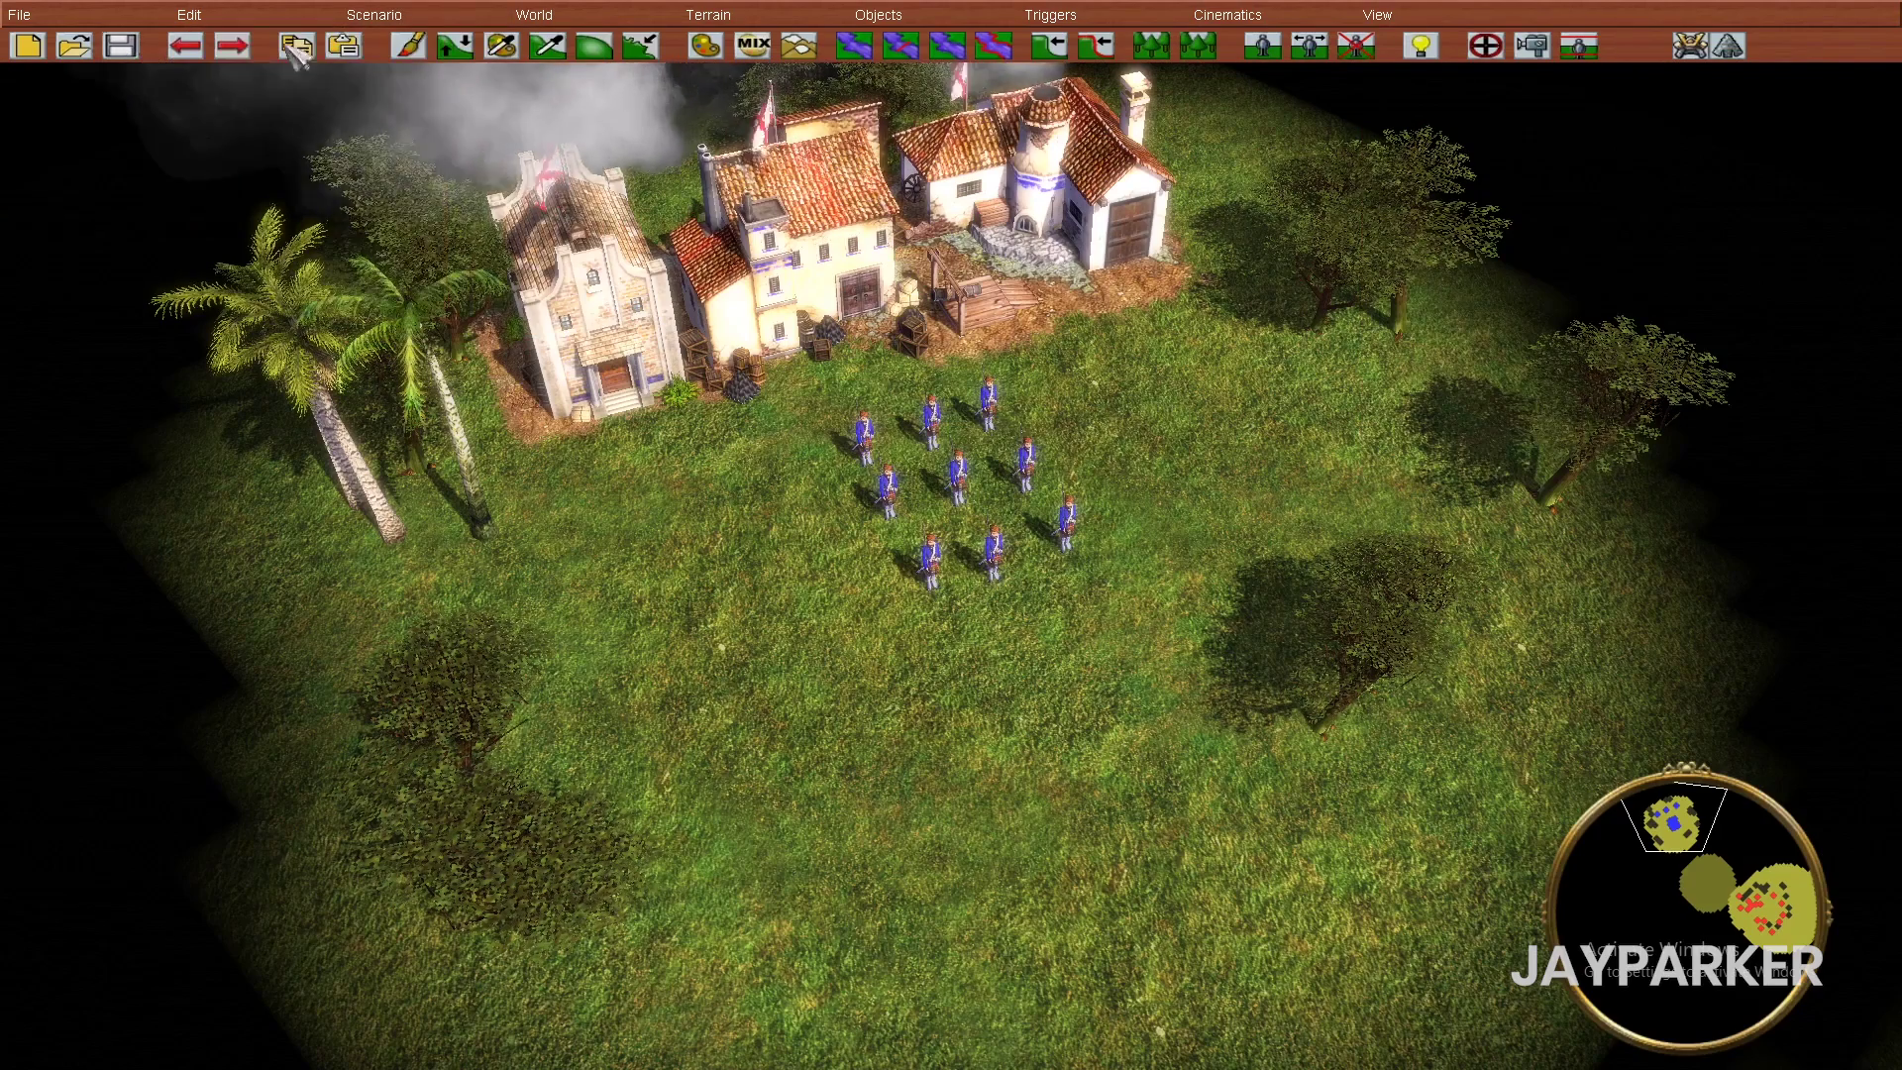
- Playtest the scenario as player 1 on Sandbox difficulty and review the objectives list at the start
mouse_move(393, 20)
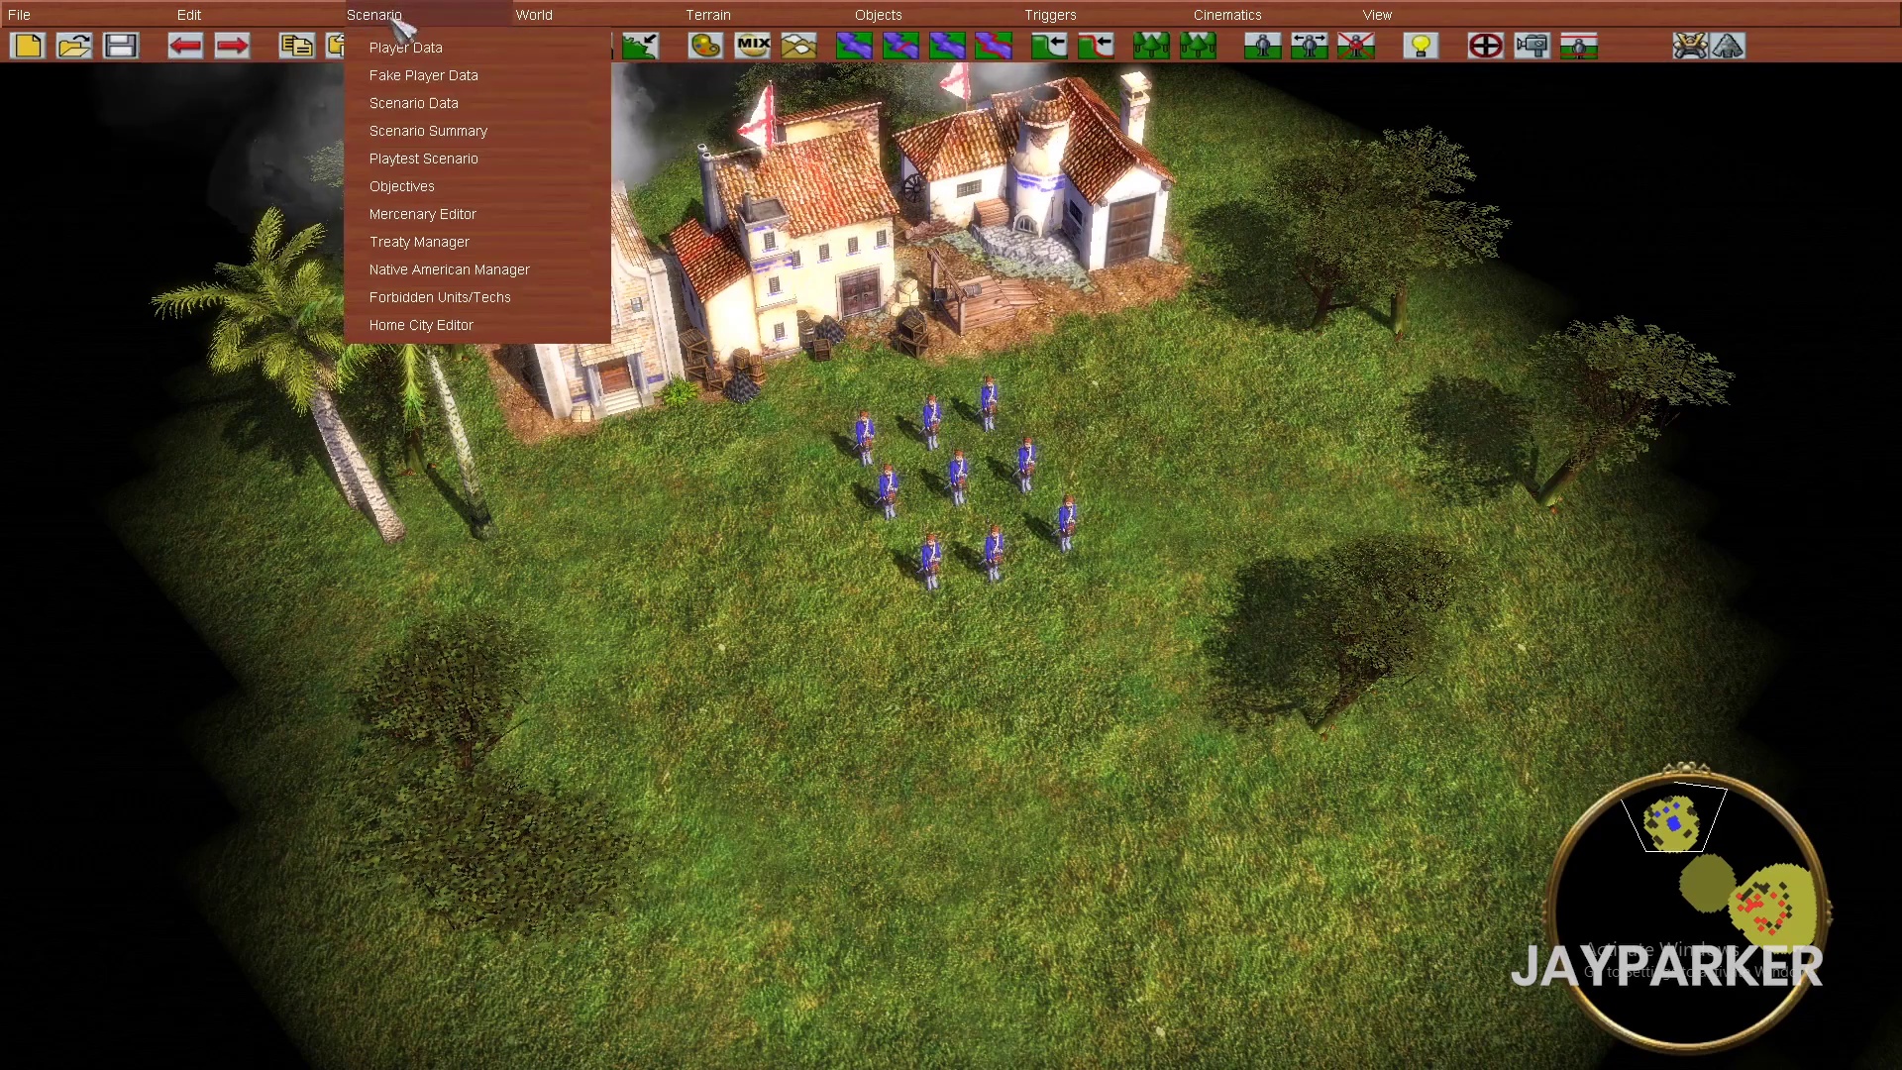
click(446, 160)
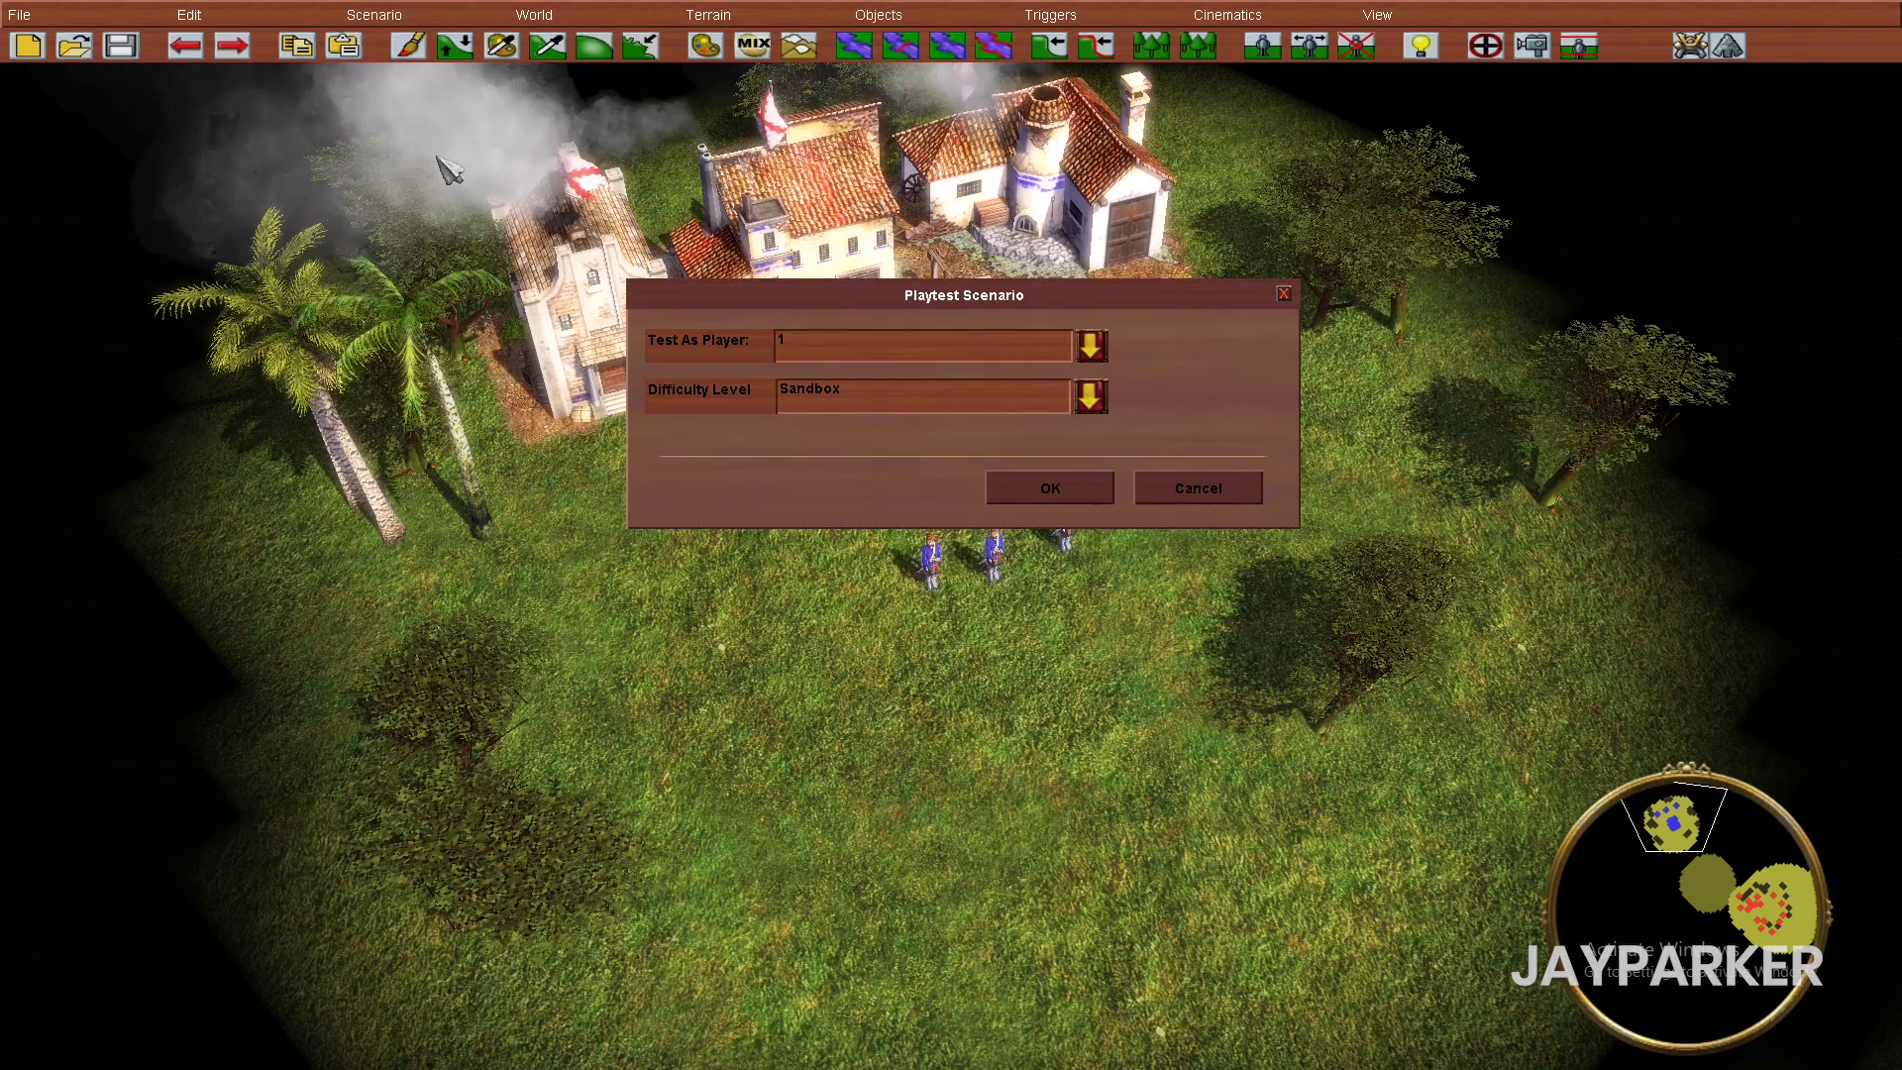
click(1056, 496)
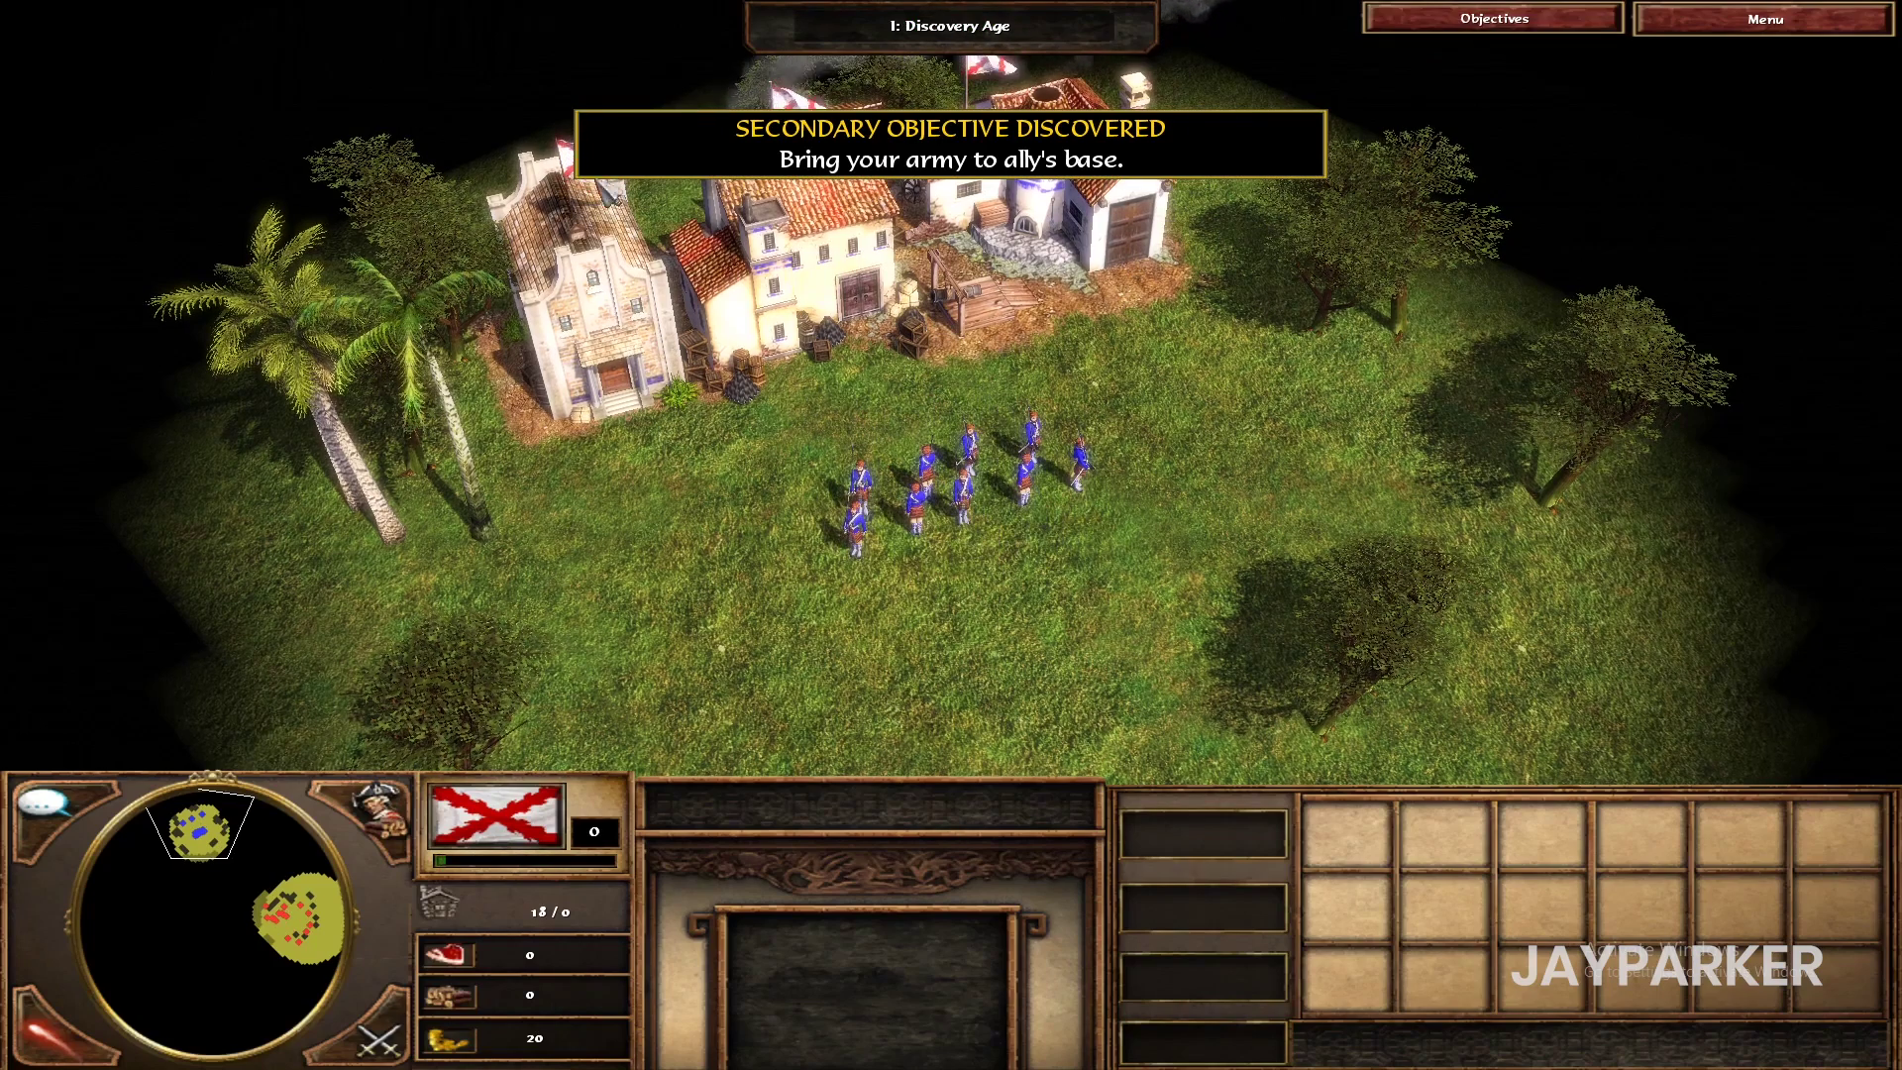
click(1547, 18)
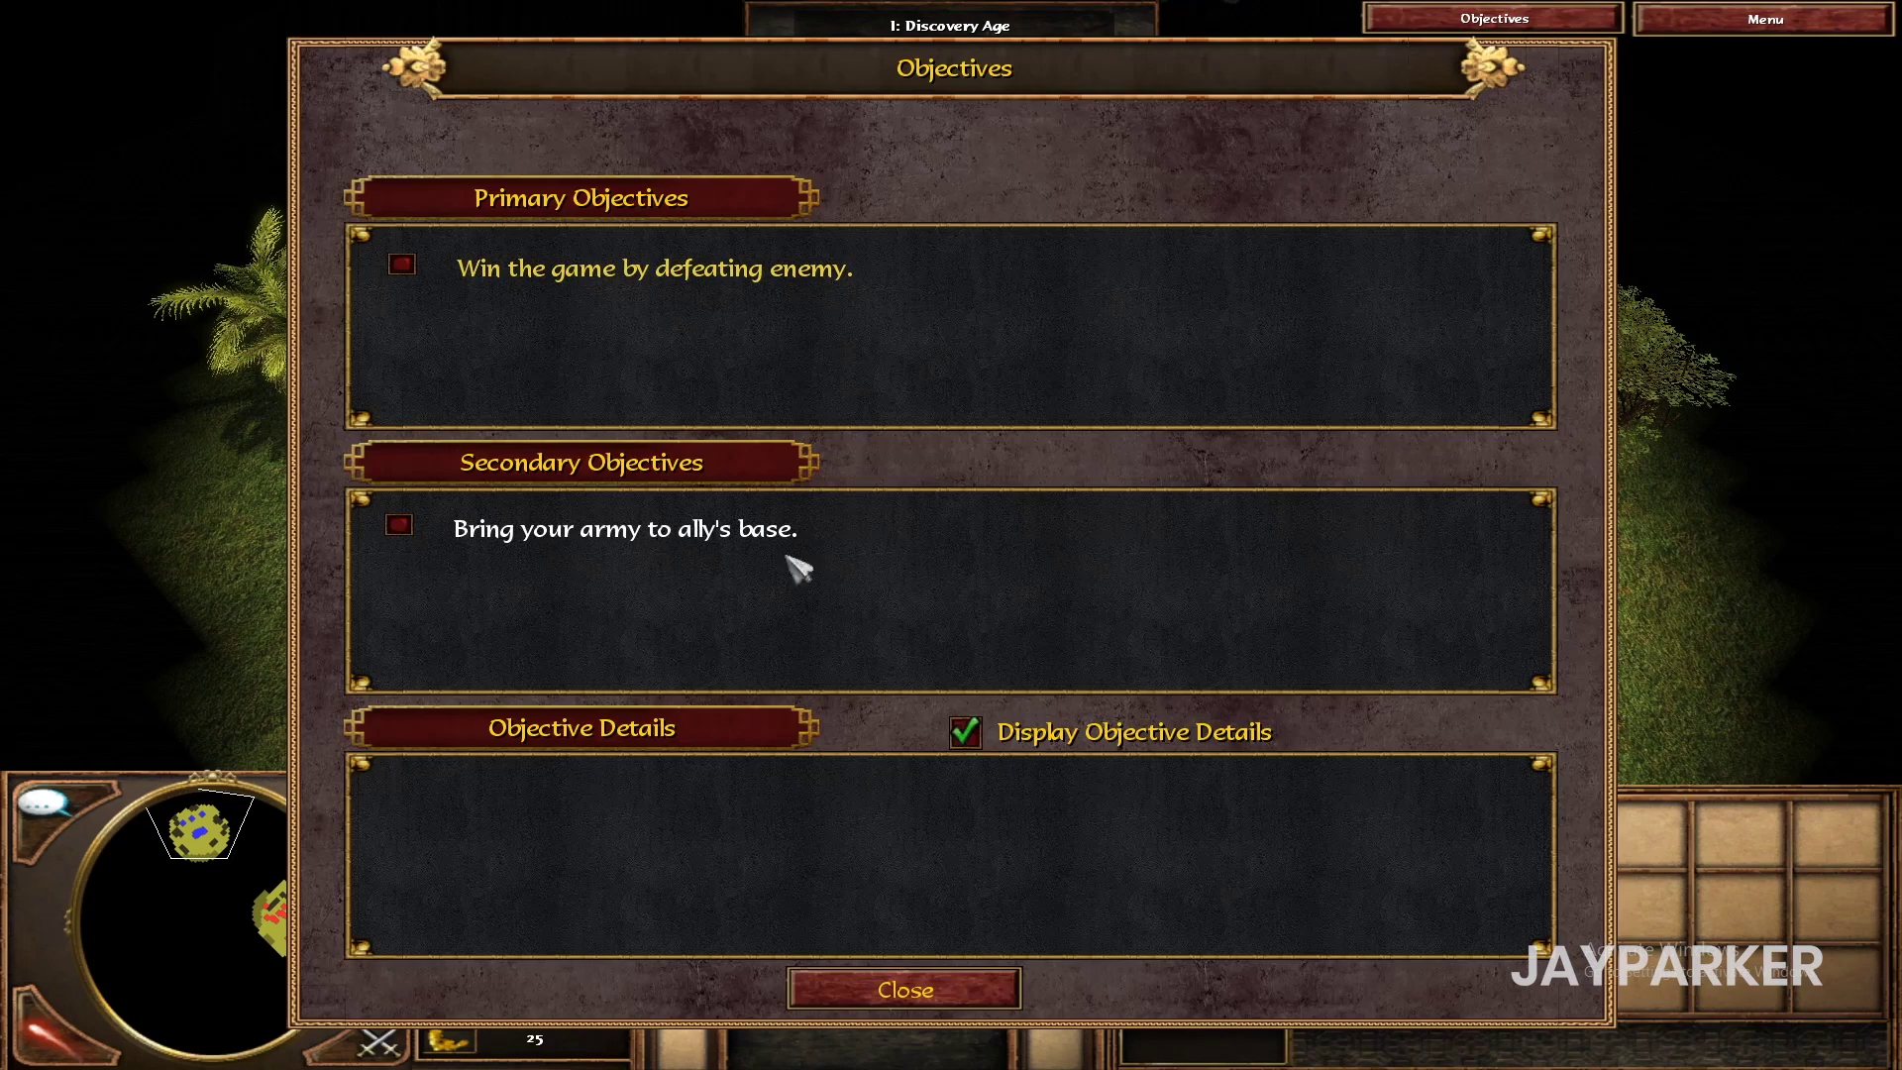
click(995, 991)
- Select the group of Highlanders and march them into the ally's base between the palisade walls
drag(796, 428, 1226, 653)
right_click(1141, 657)
right_click(1299, 663)
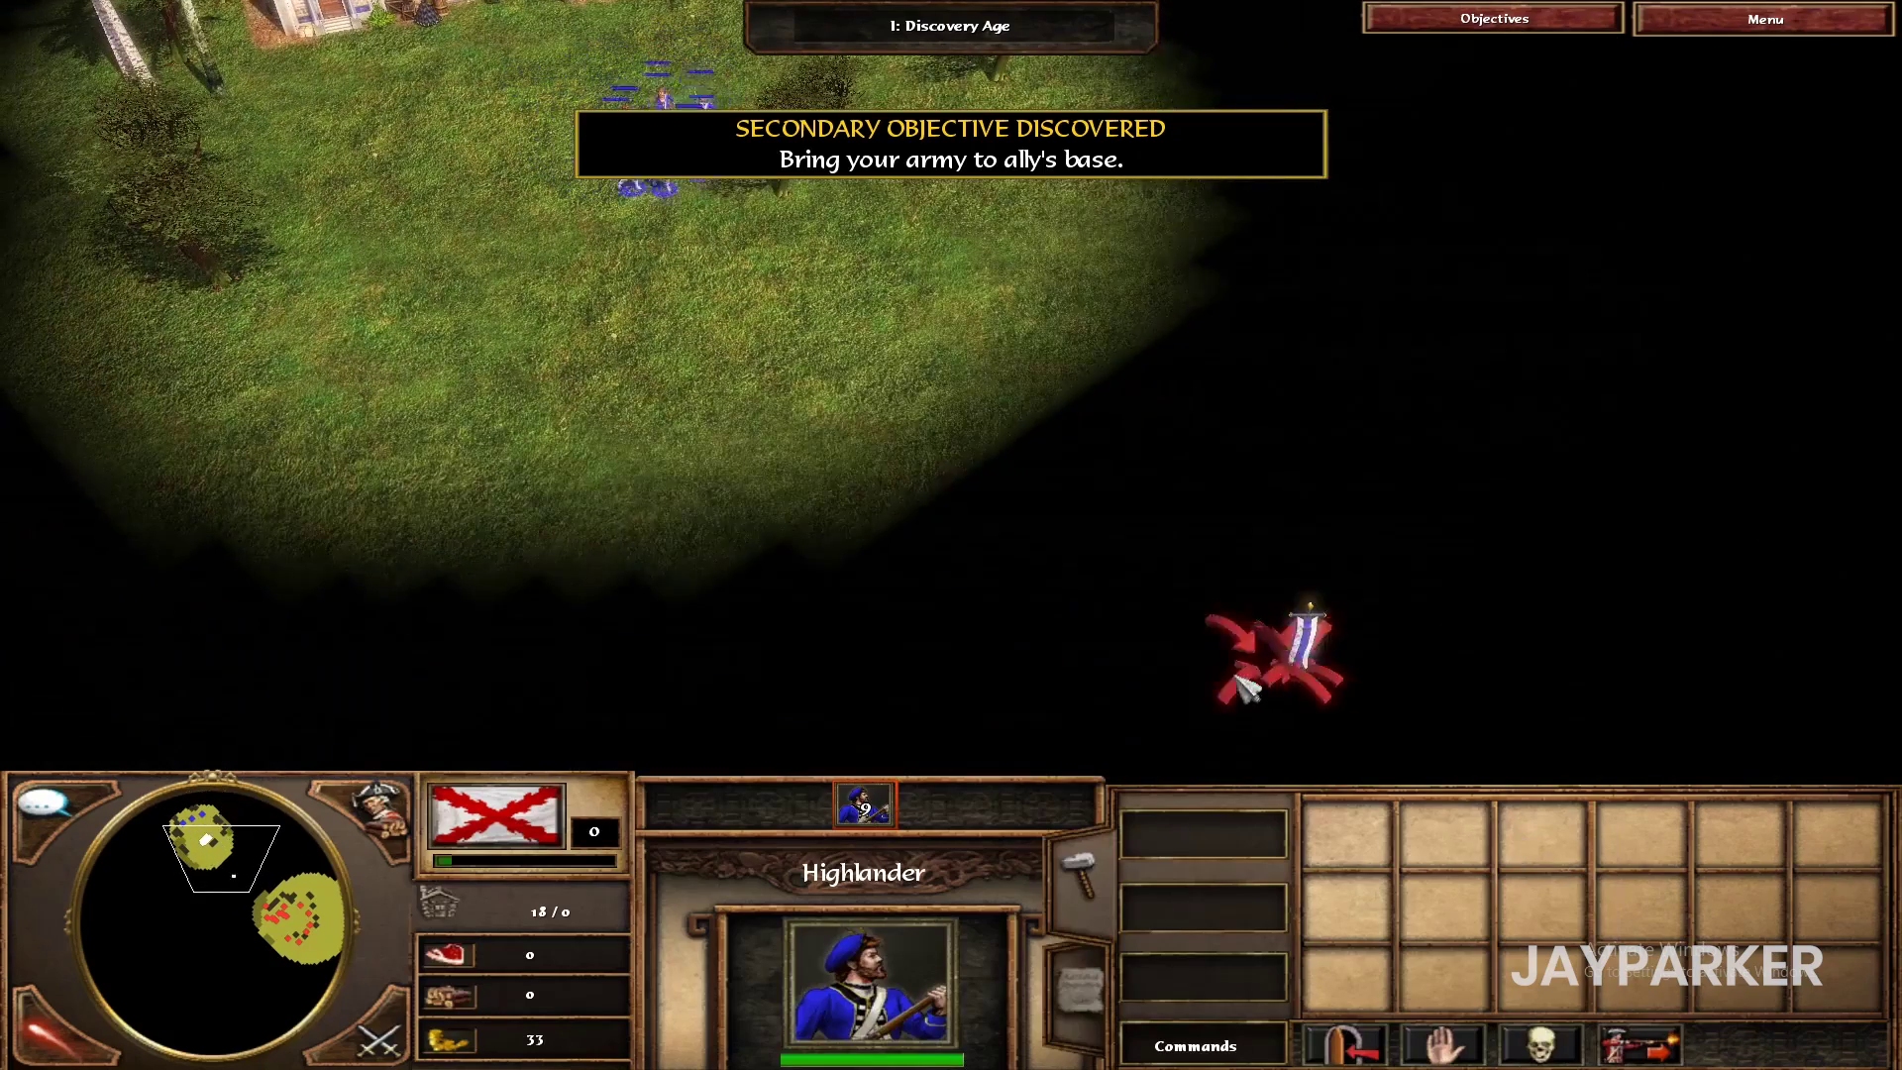
right_click(1236, 668)
right_click(1372, 662)
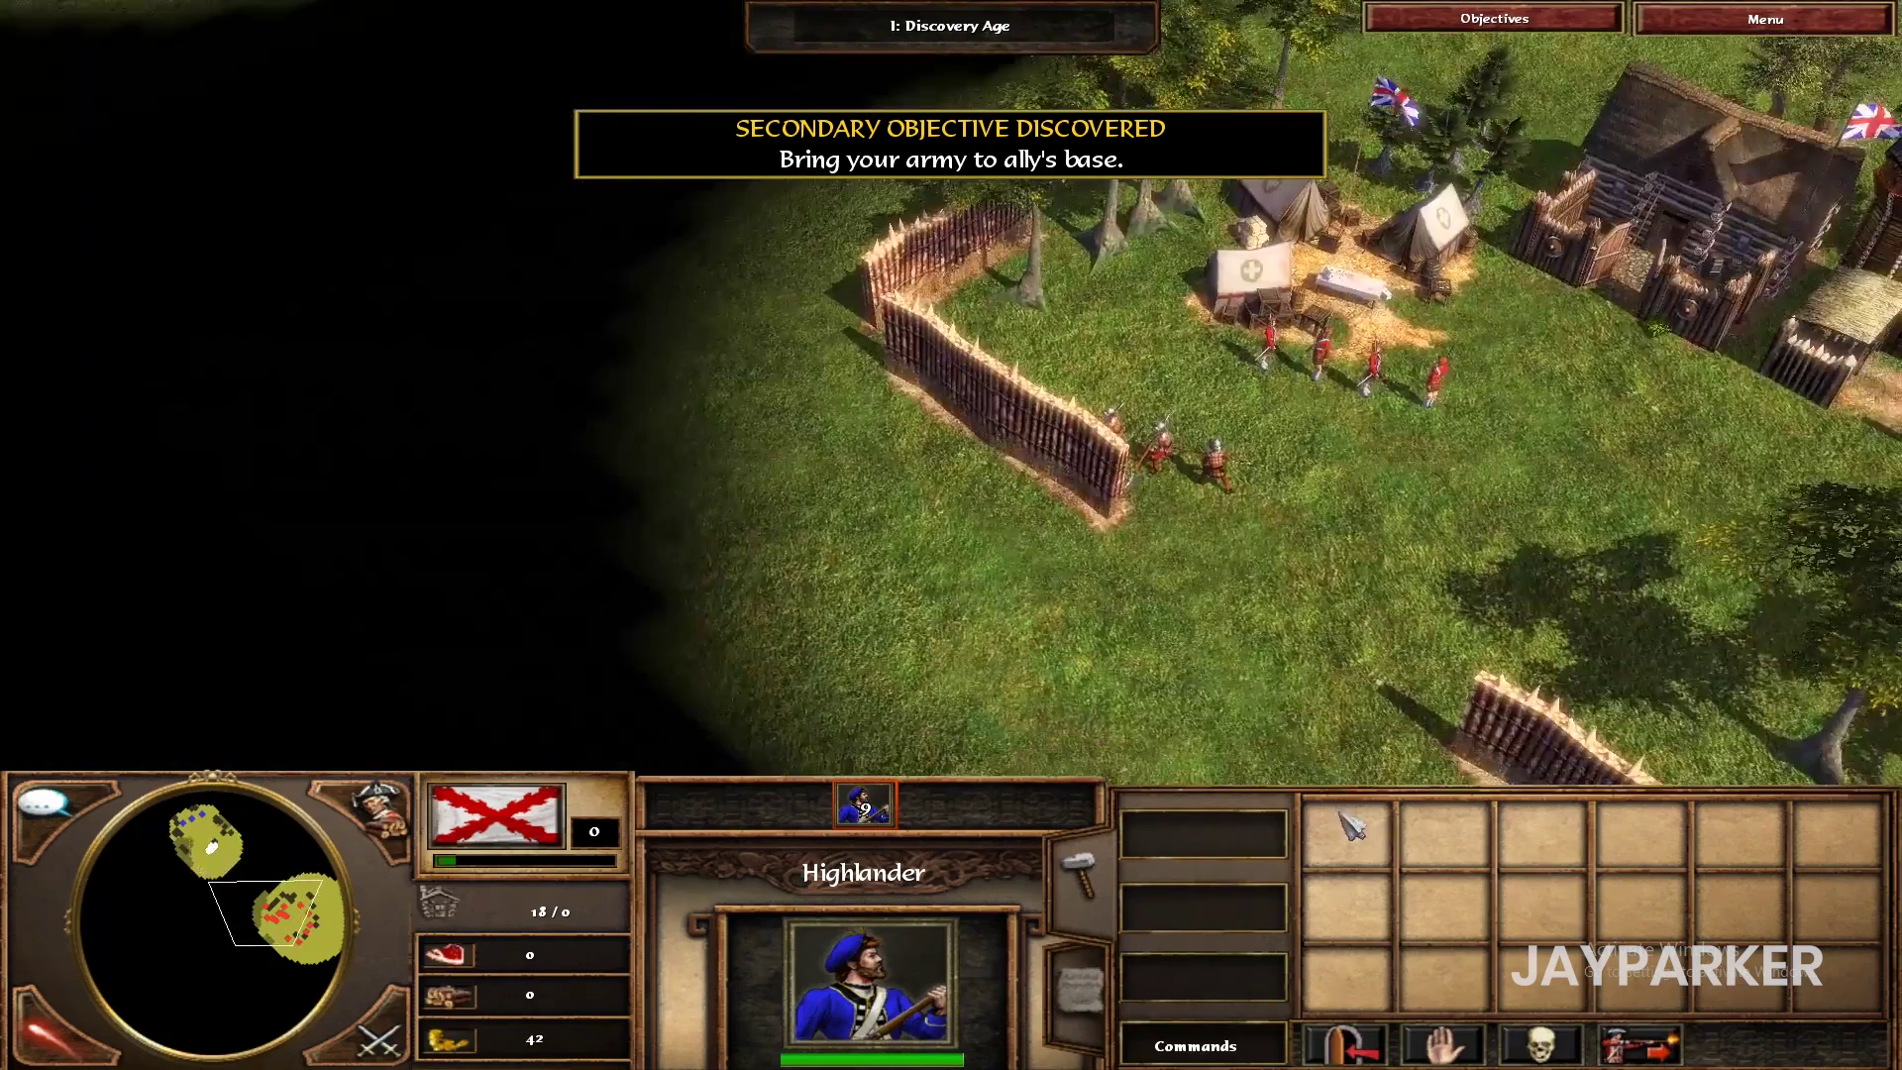
right_click(975, 627)
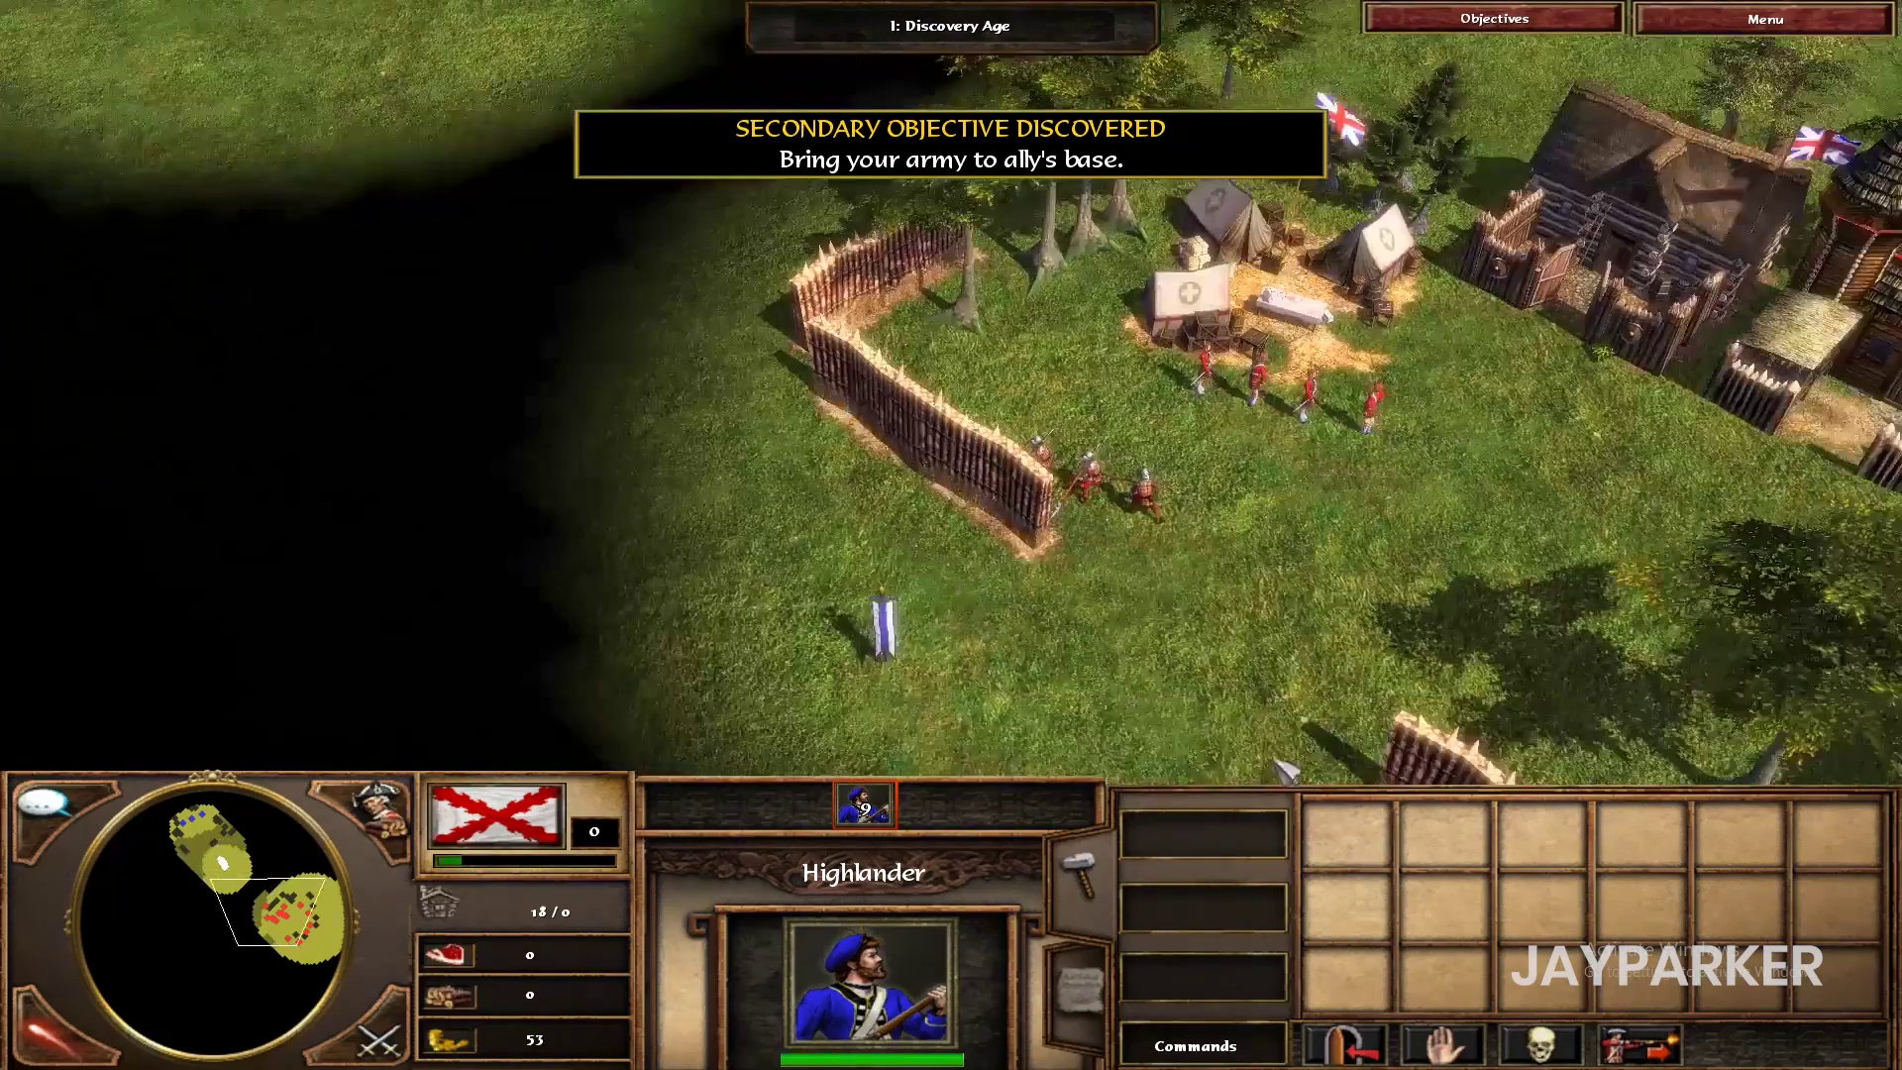
right_click(979, 638)
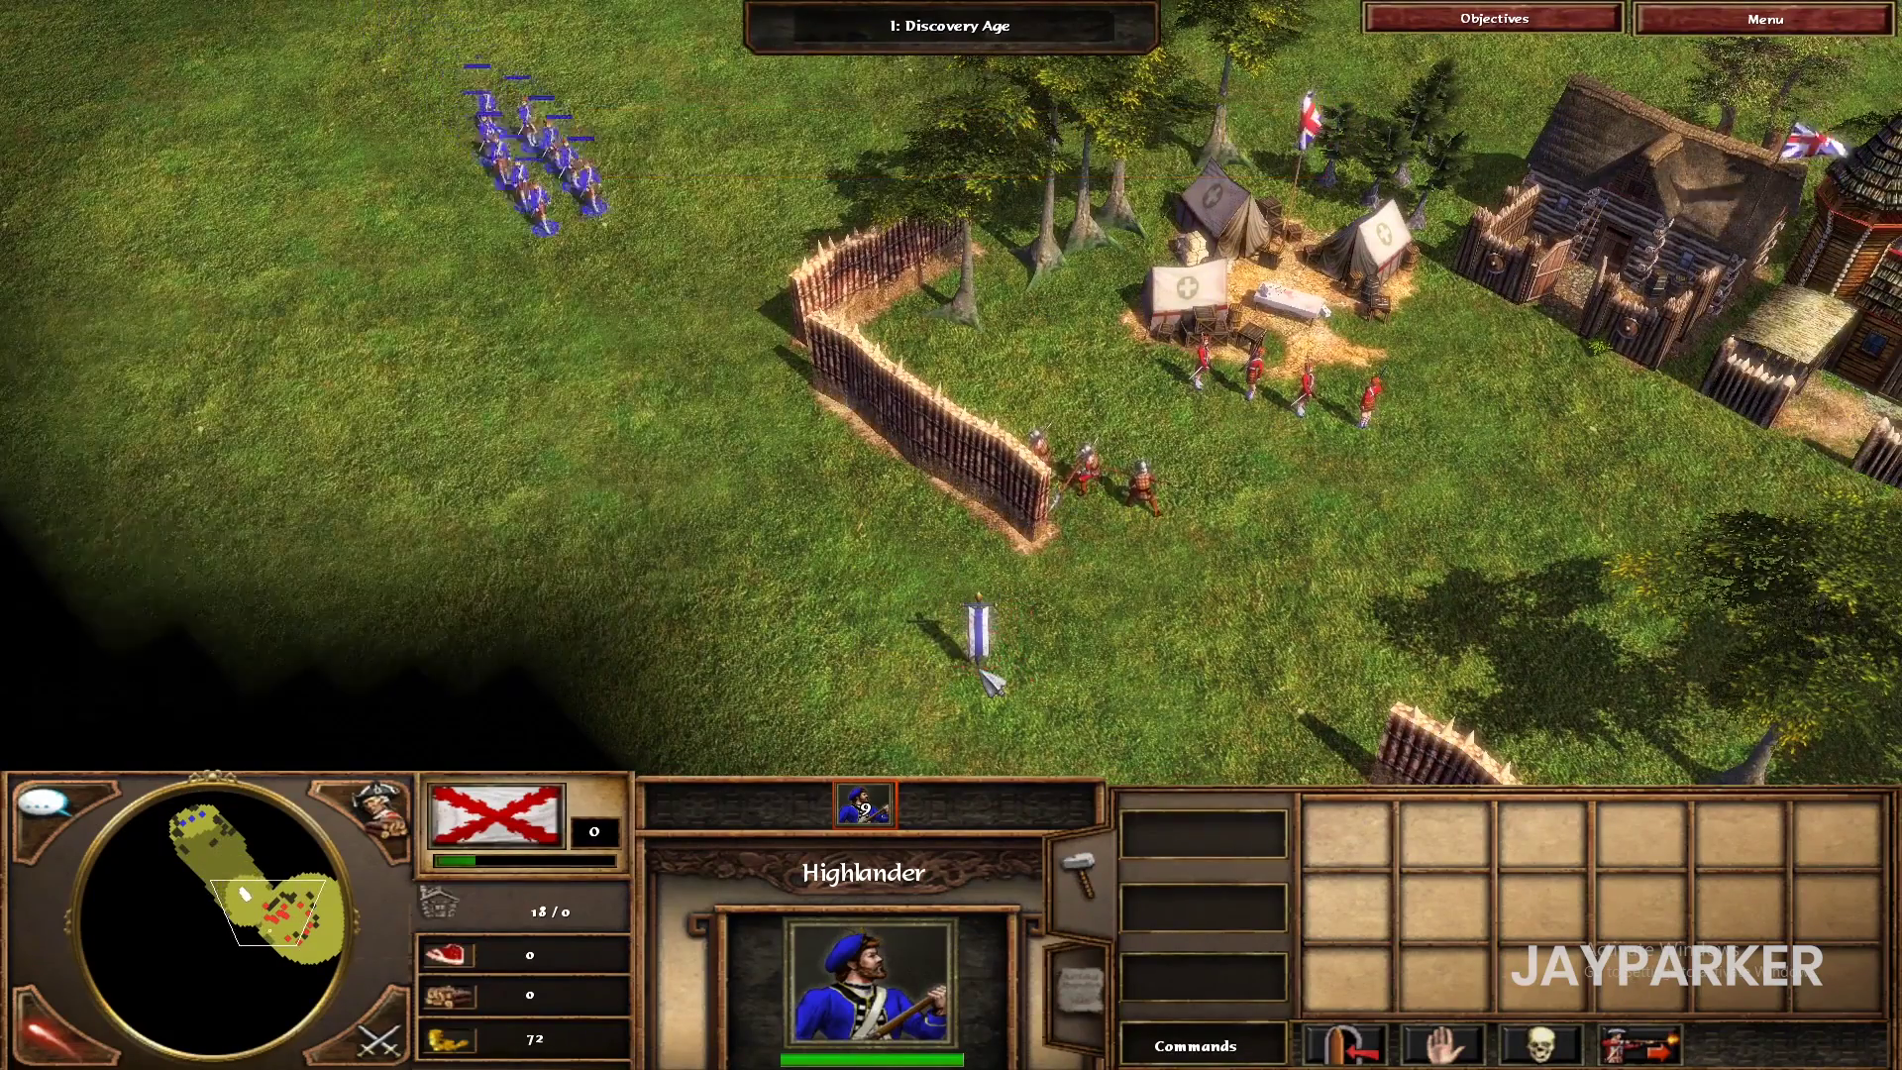
right_click(984, 656)
right_click(1047, 705)
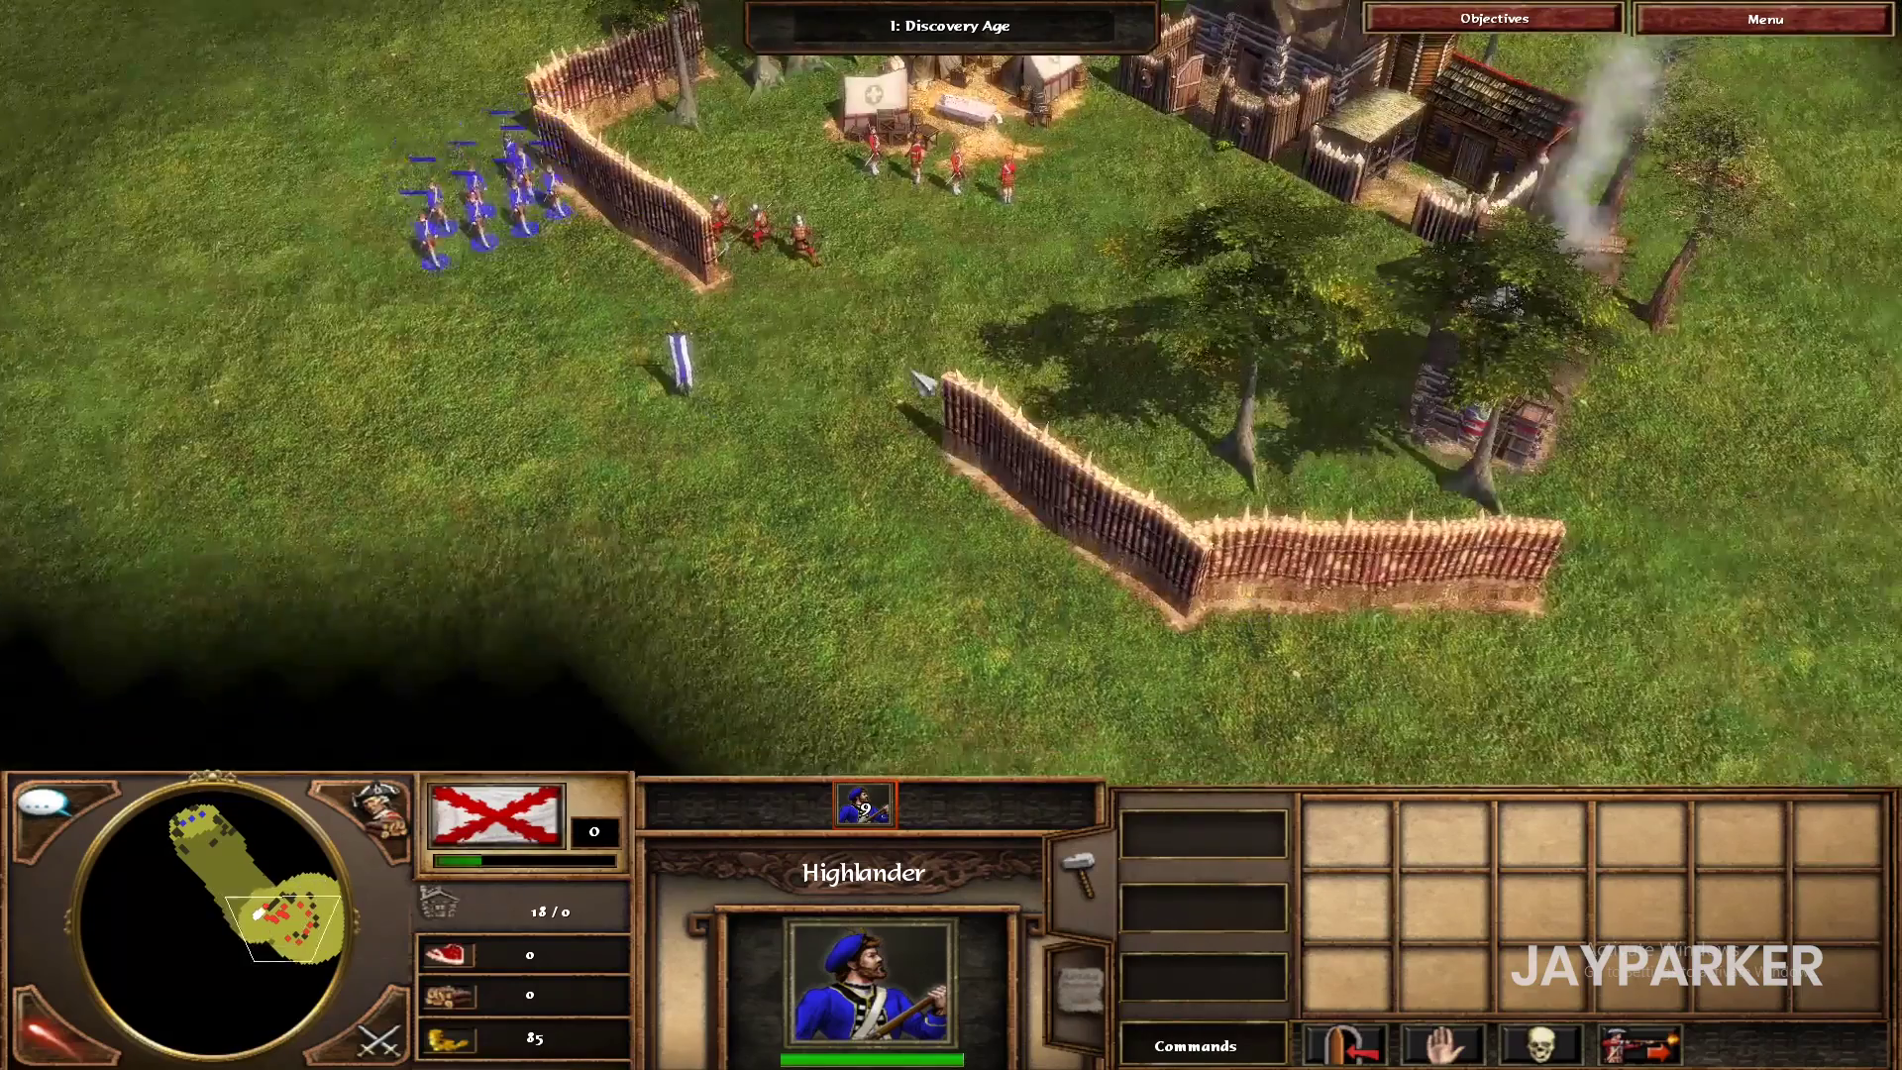
right_click(878, 510)
right_click(974, 424)
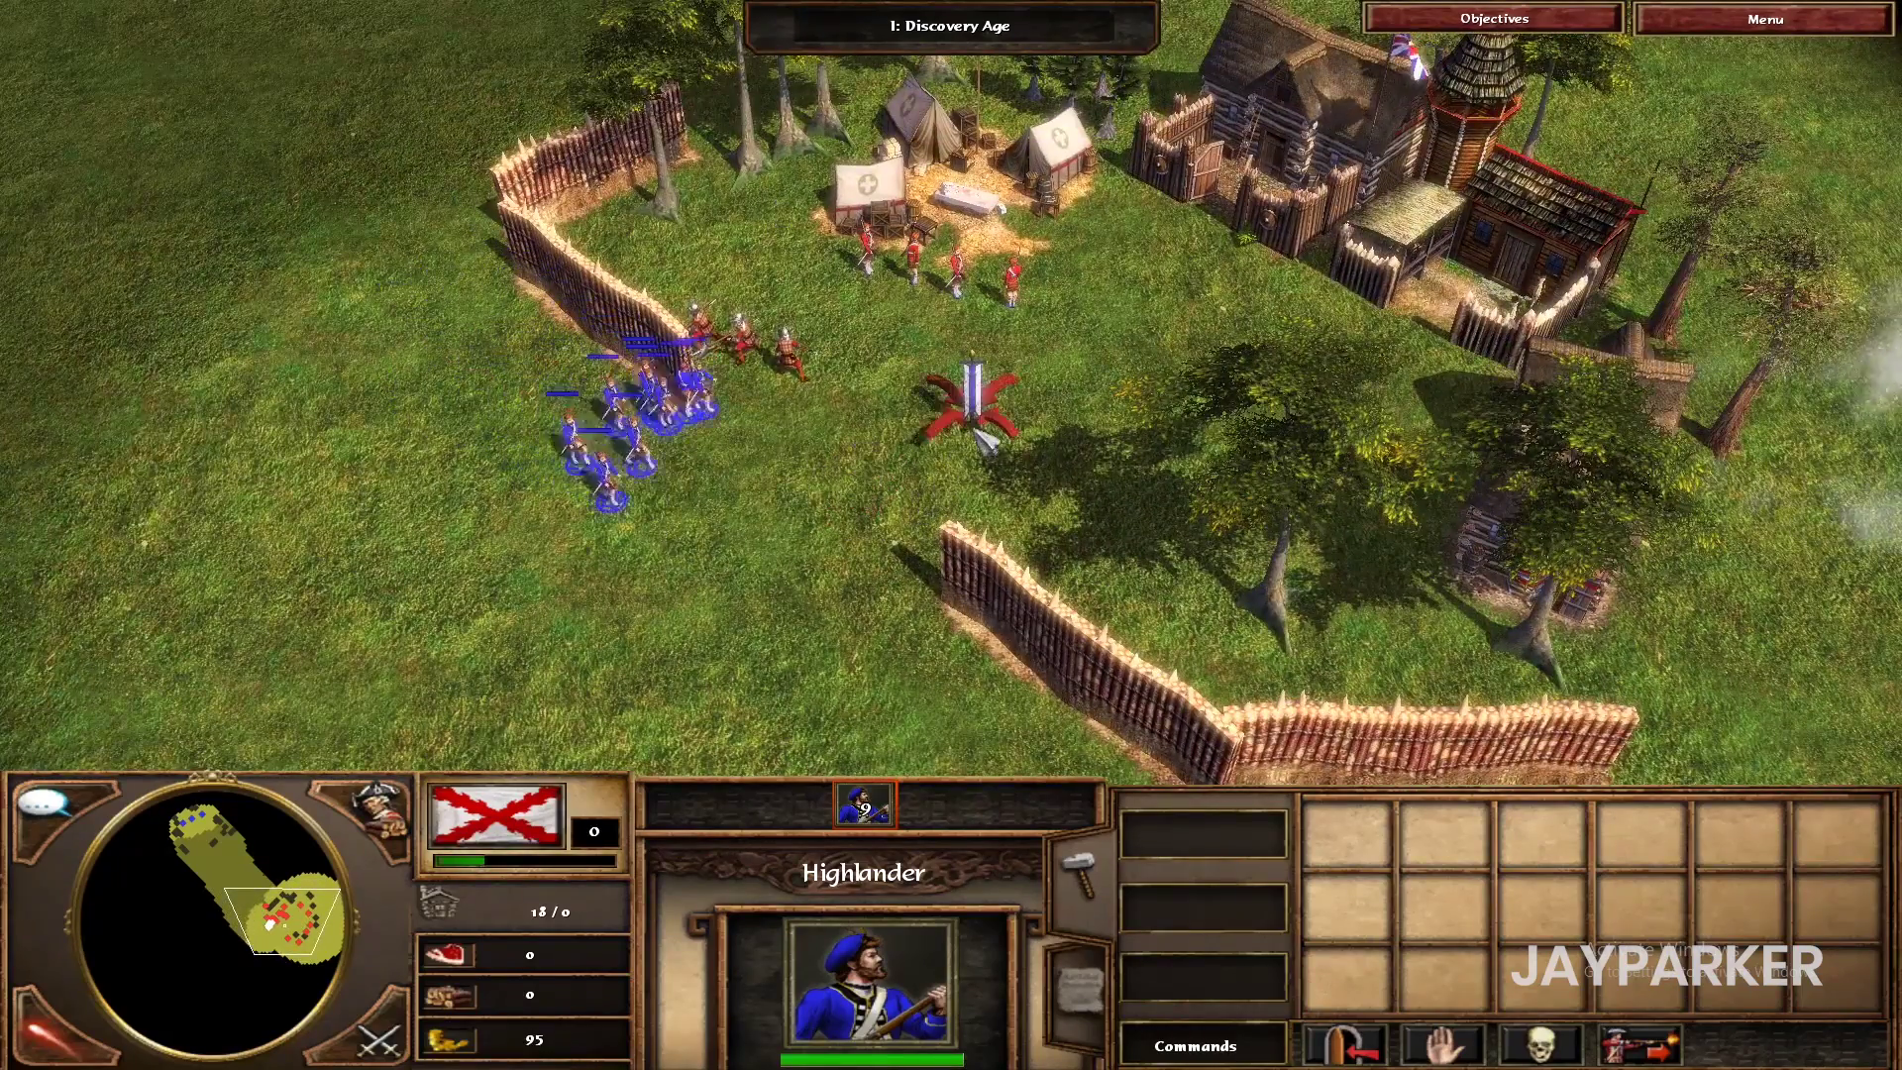
right_click(1013, 398)
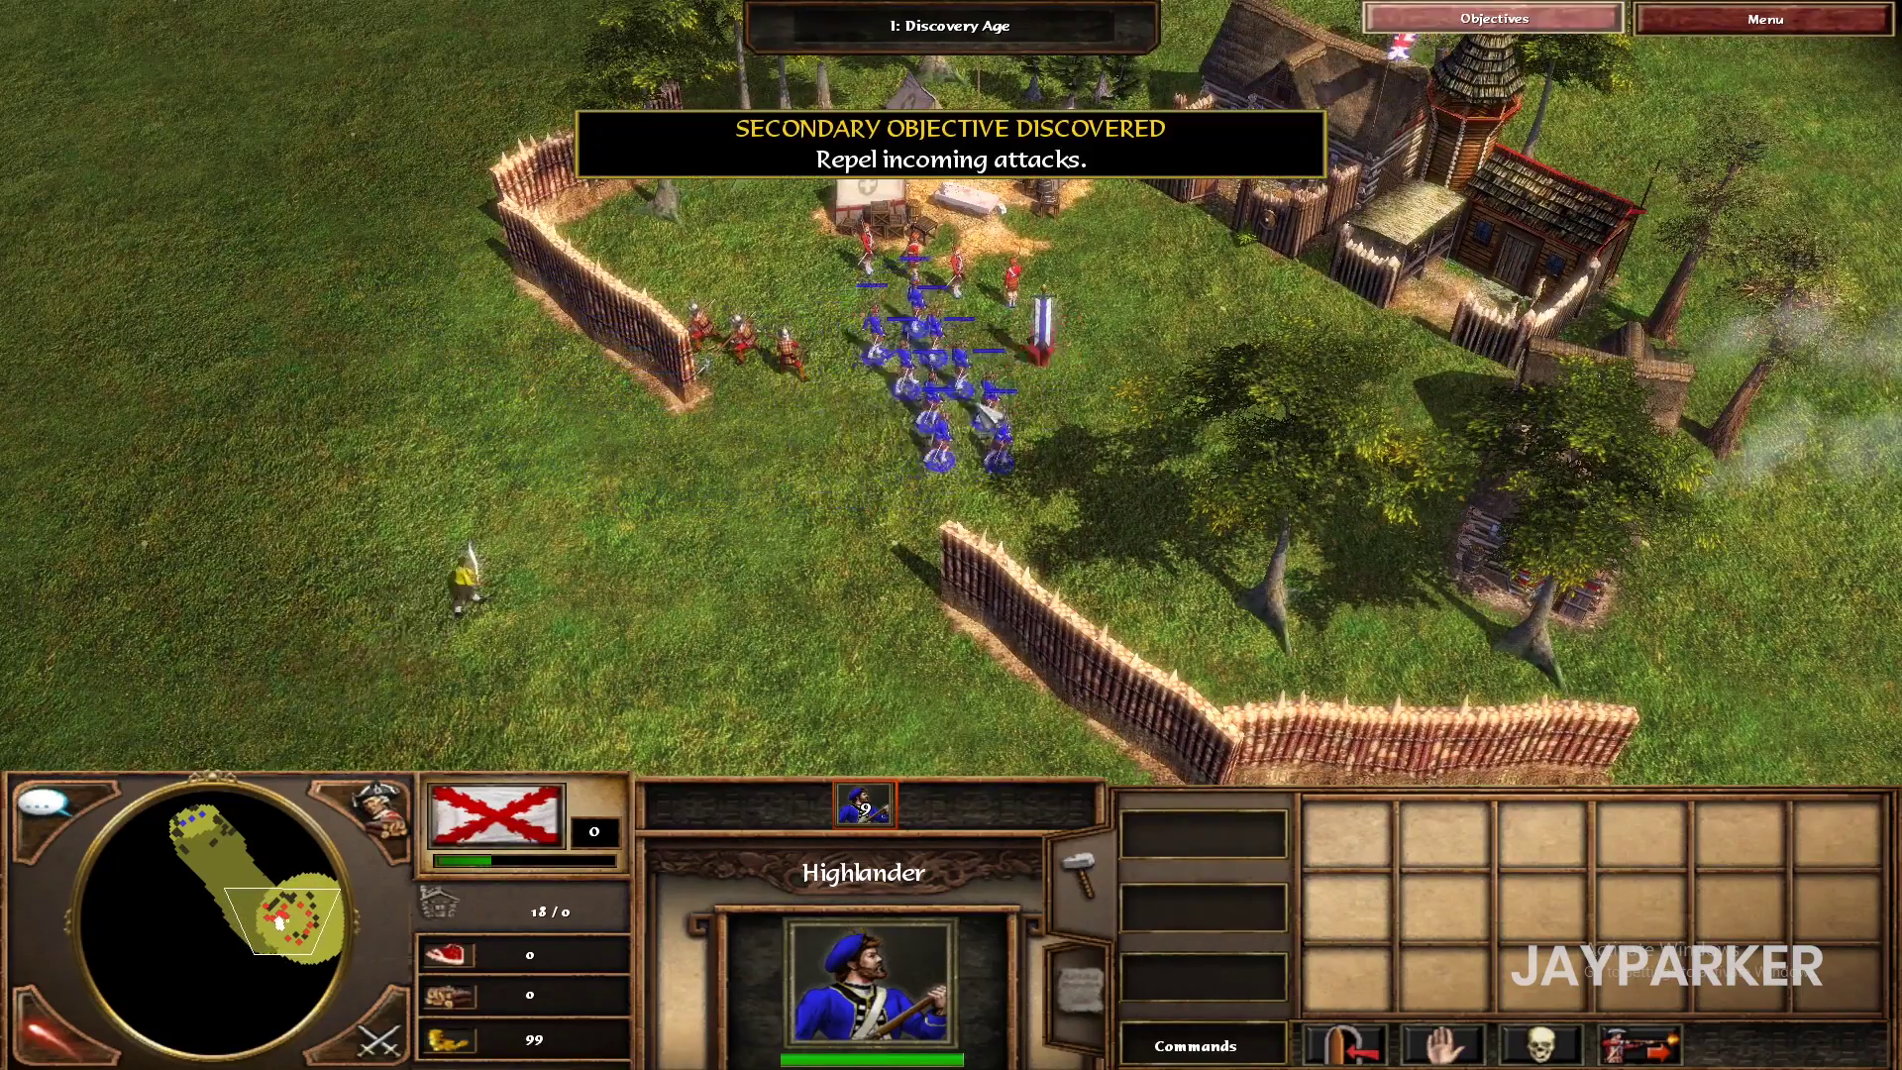
- Check the objectives list after the army's arrival and again once the pirate attack has been fought off
click(1560, 16)
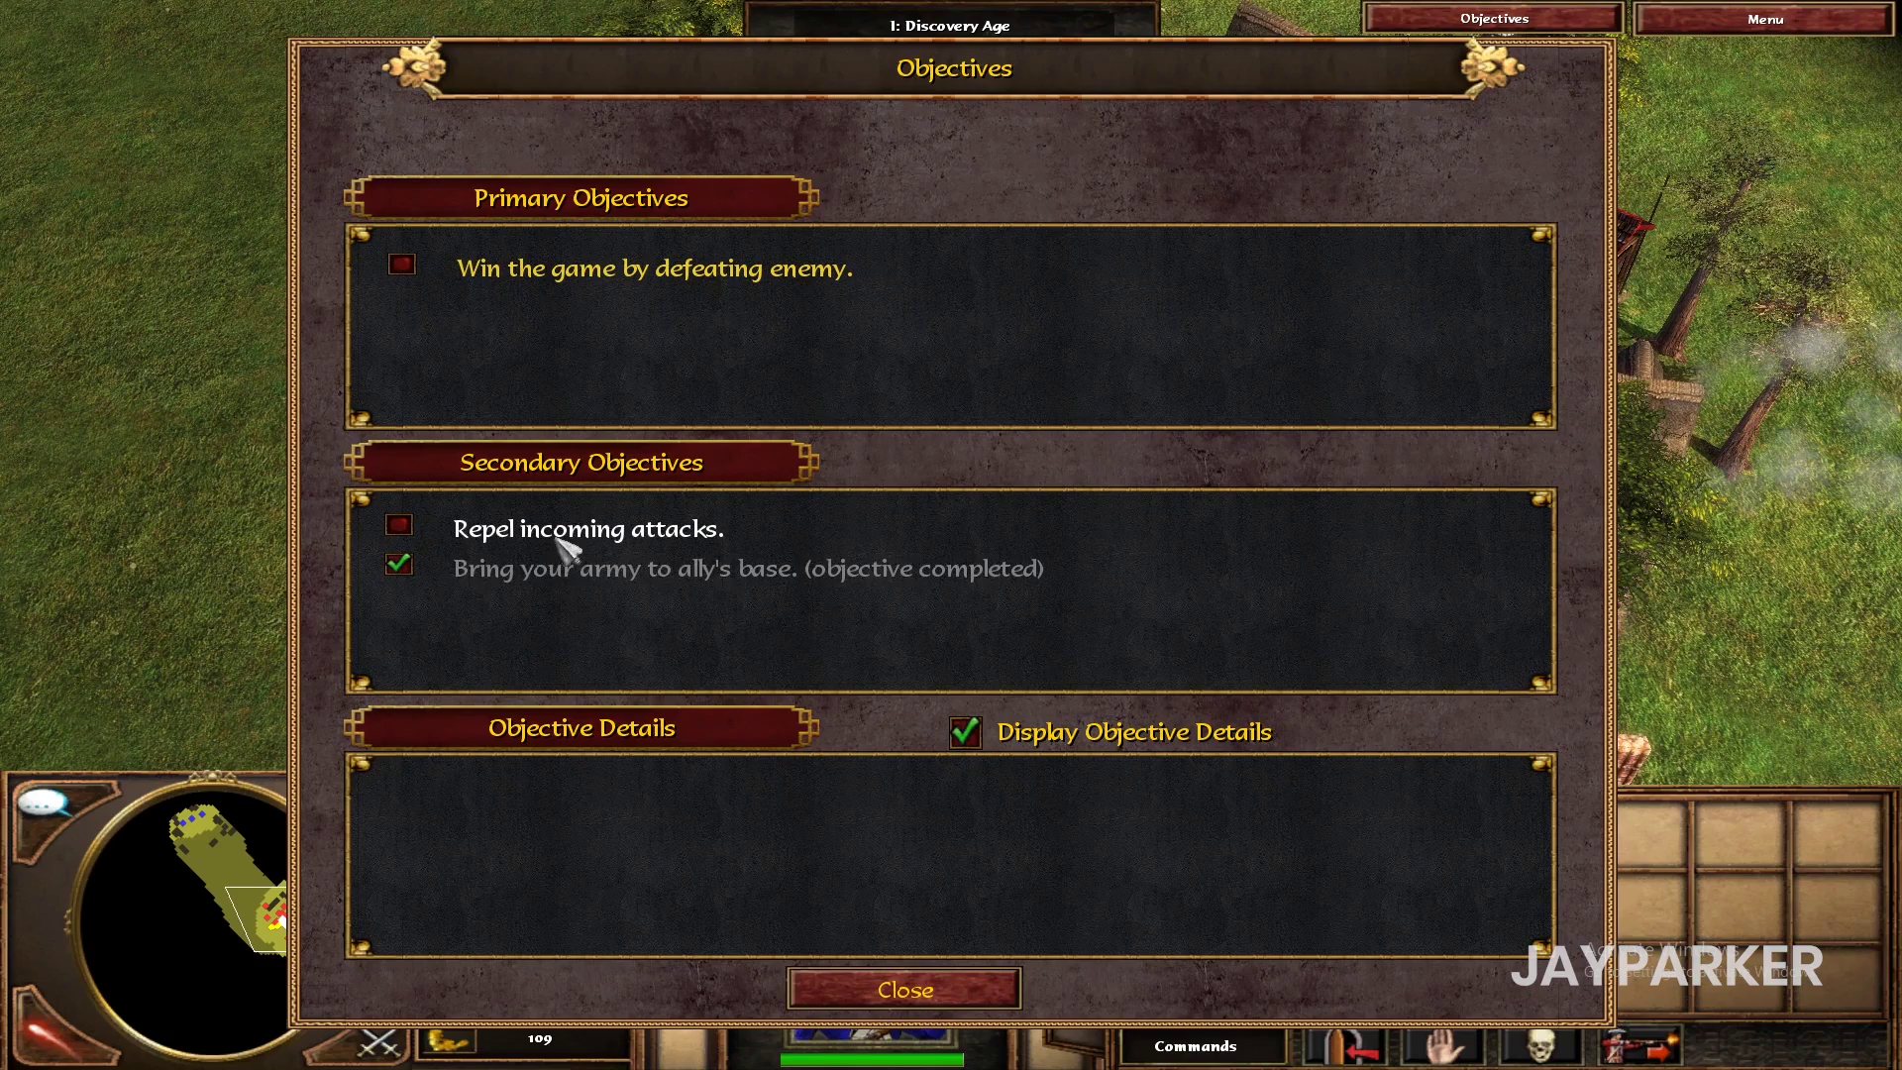
click(981, 989)
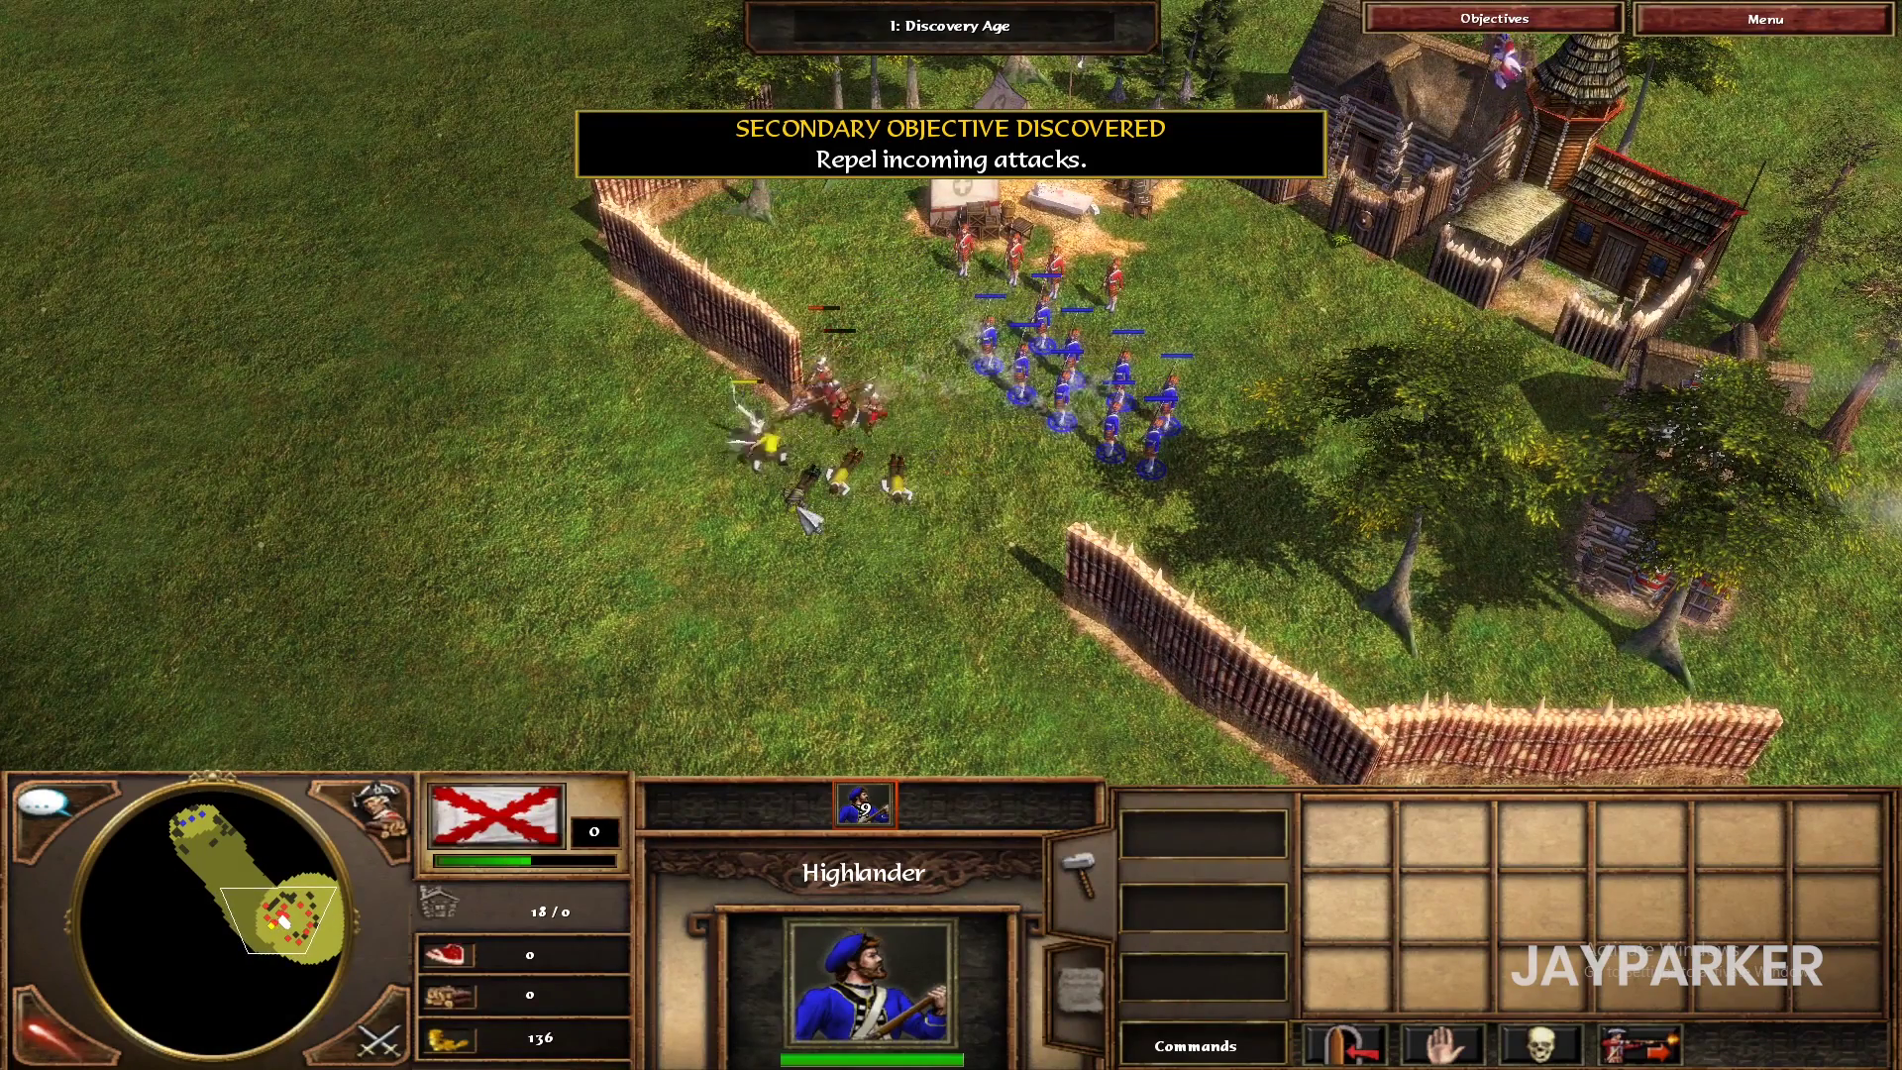
click(838, 546)
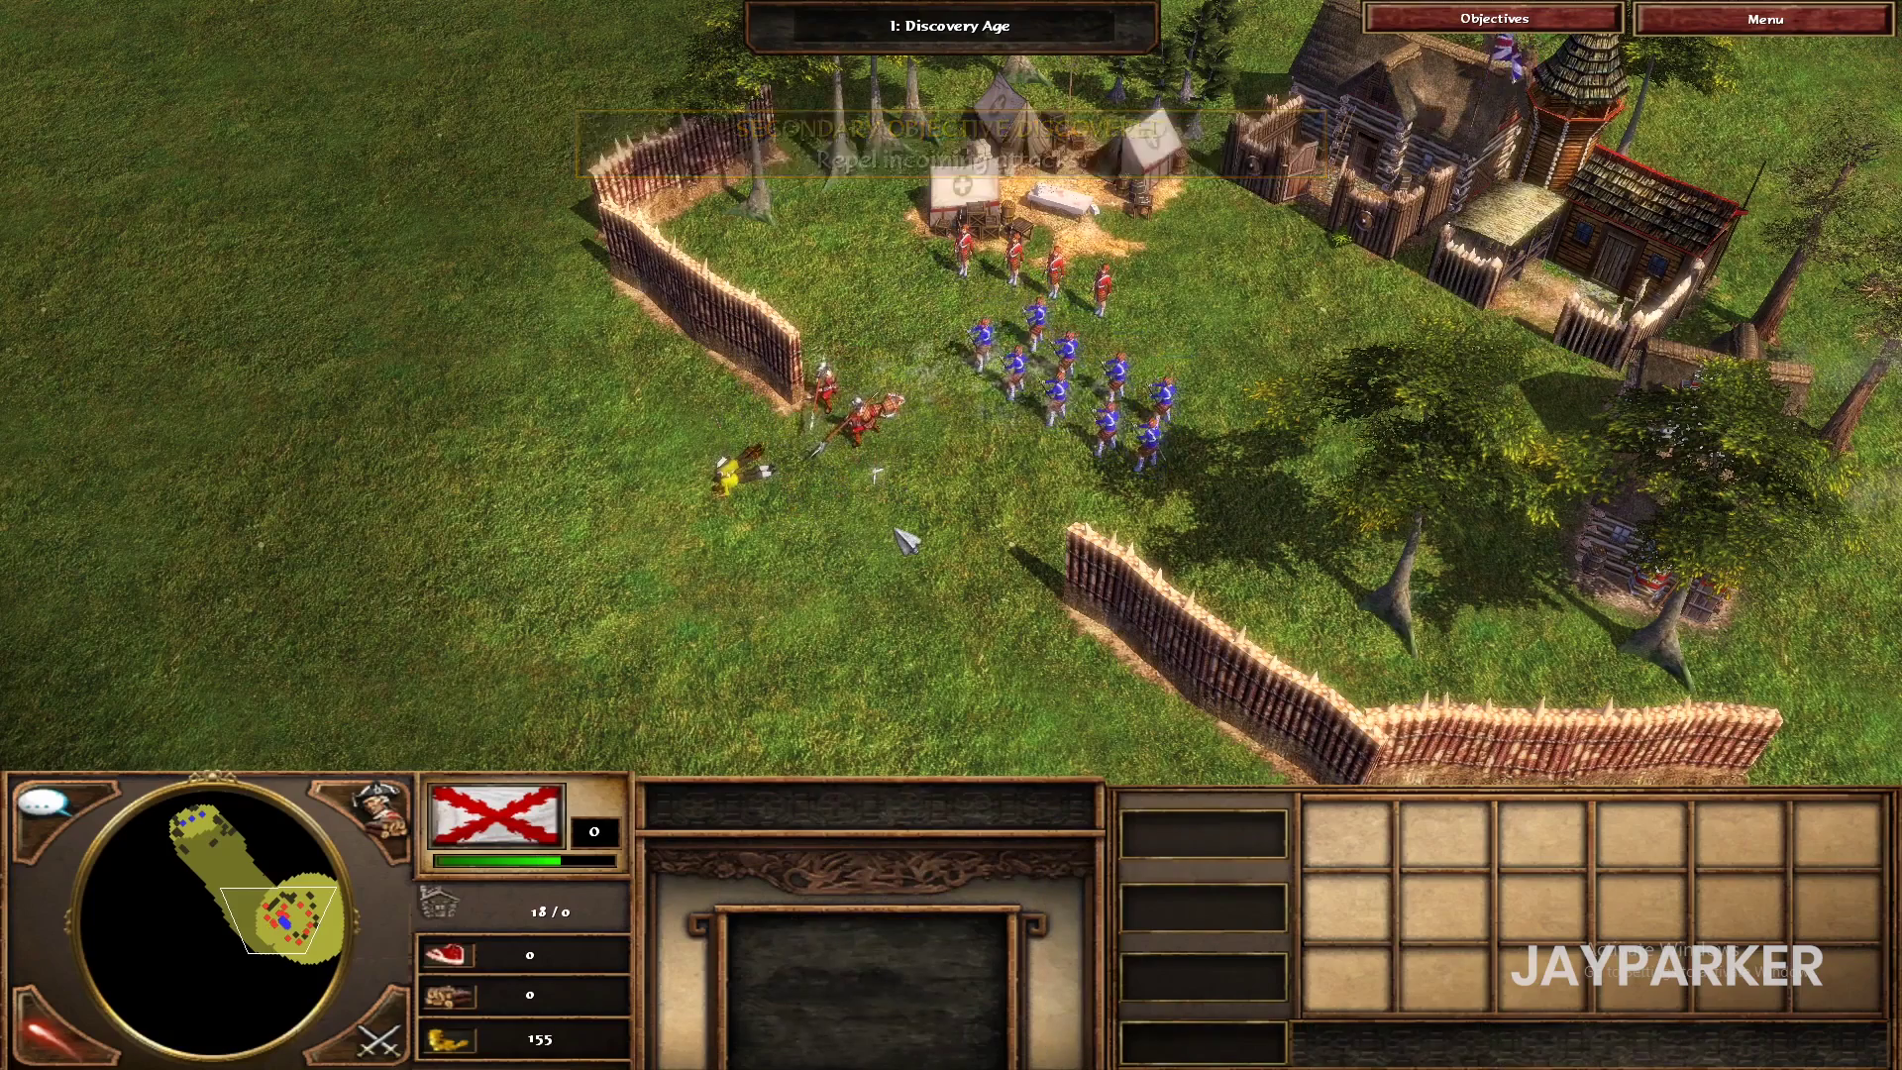
click(1493, 18)
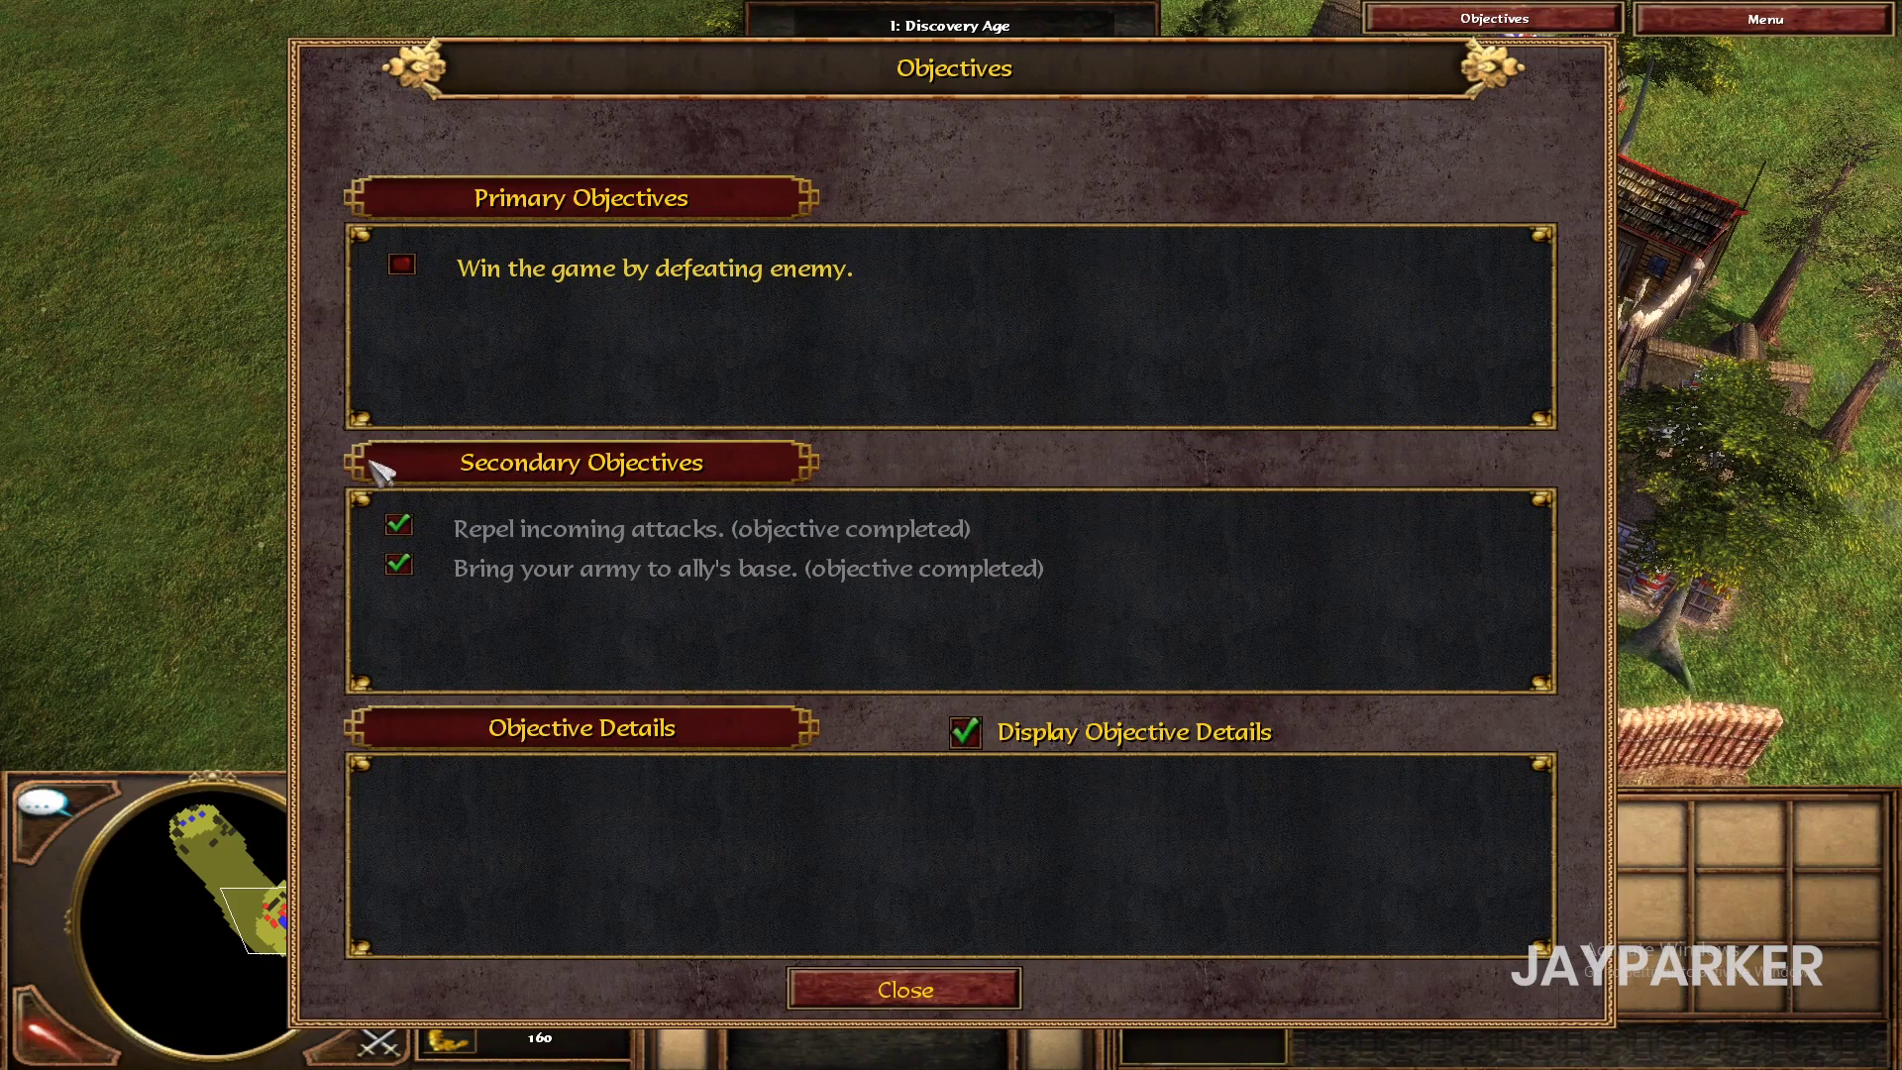
click(965, 989)
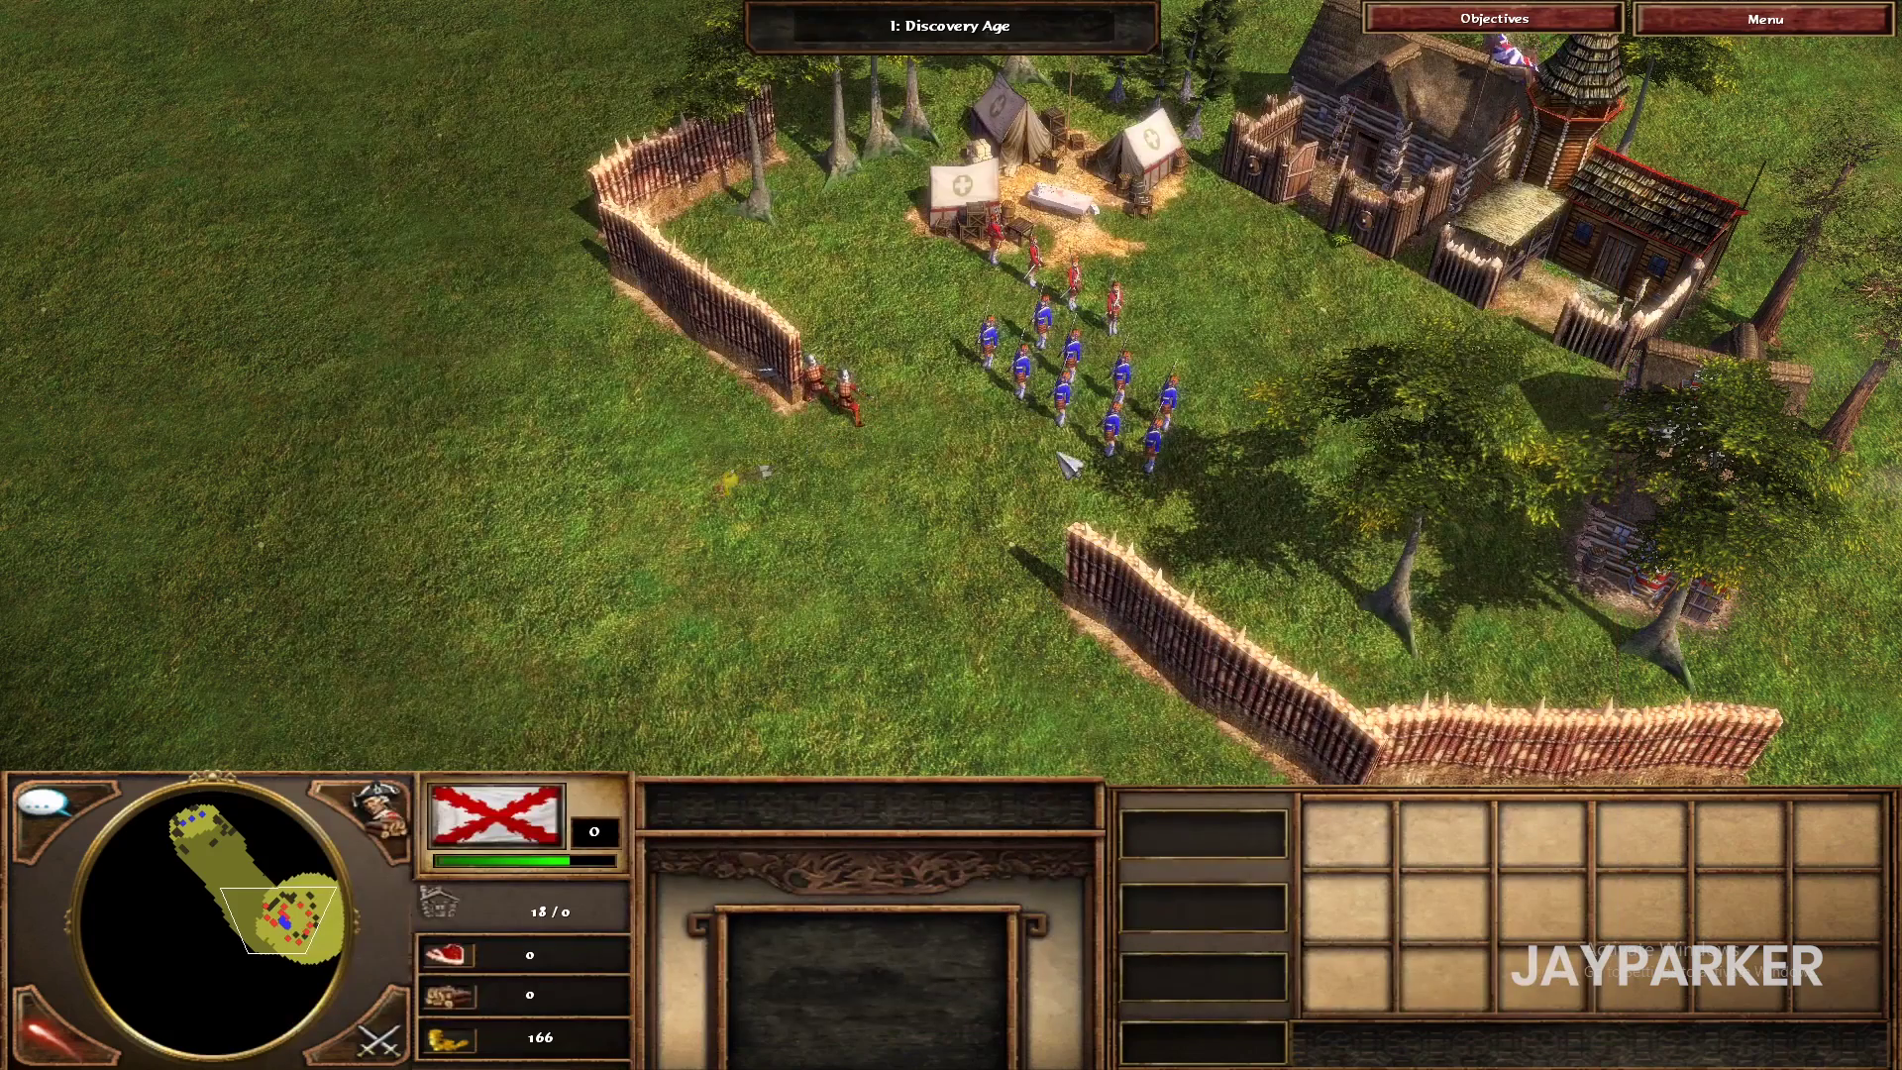